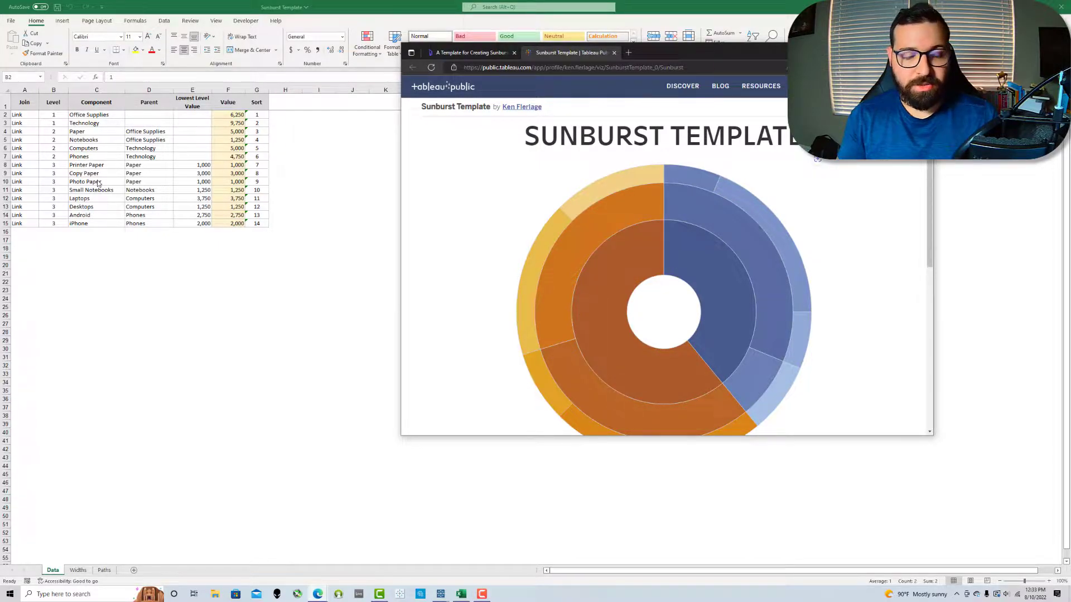
Step: Compare the Level, Parent and Sort columns of the Data sheet with the segments of the Tableau Public sunburst template
click(56, 115)
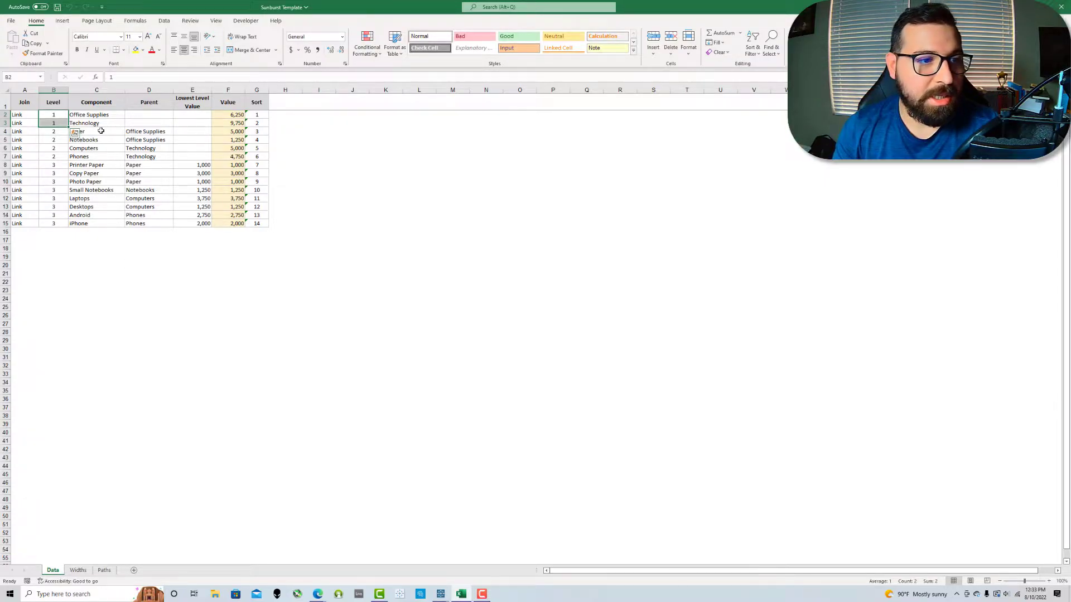
click(136, 149)
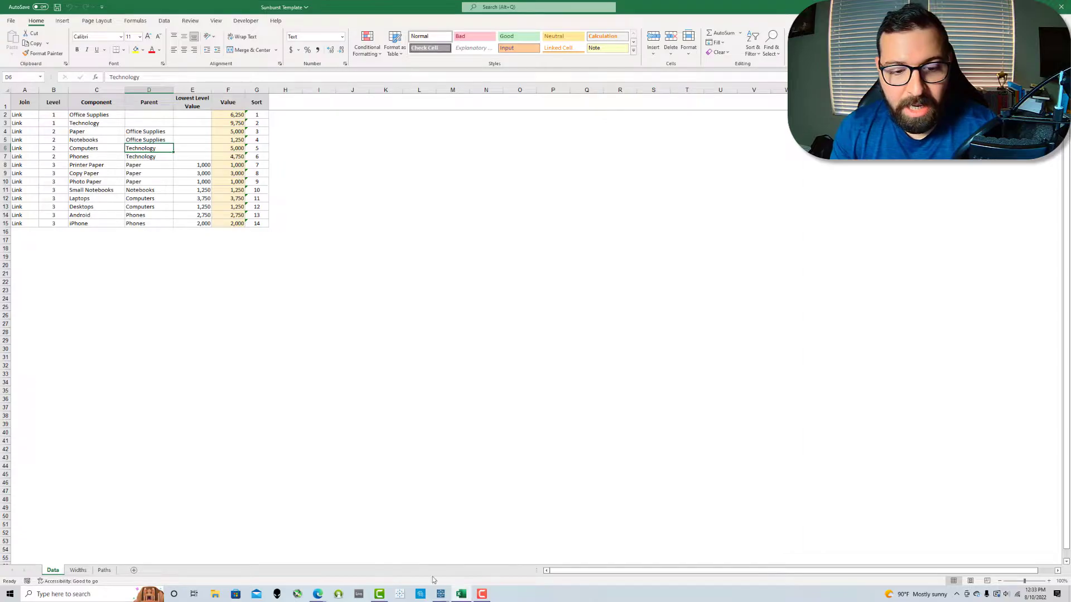
mouse_move(317, 593)
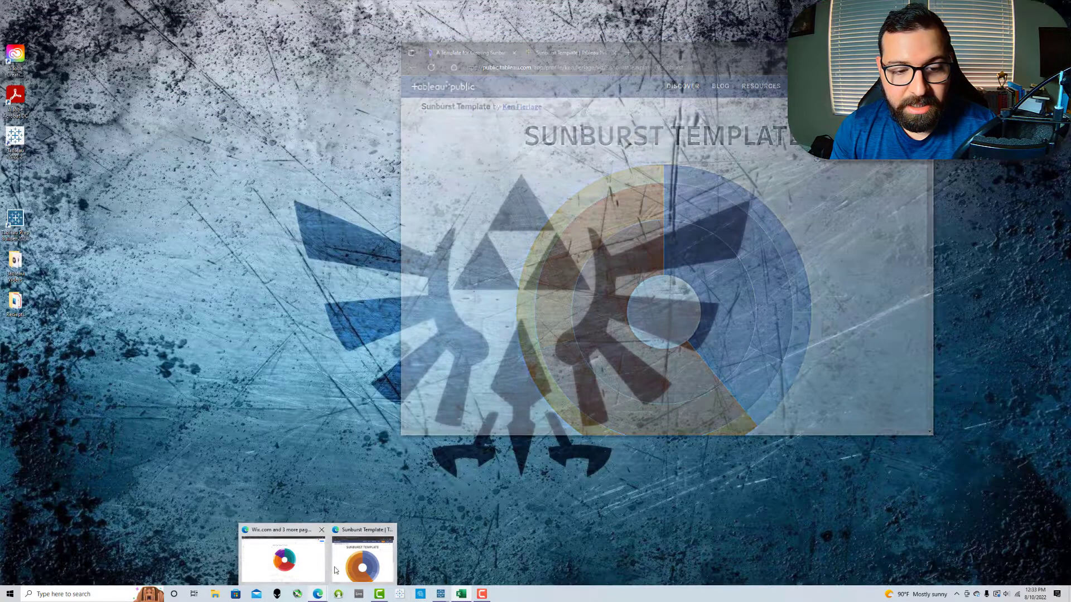
click(335, 570)
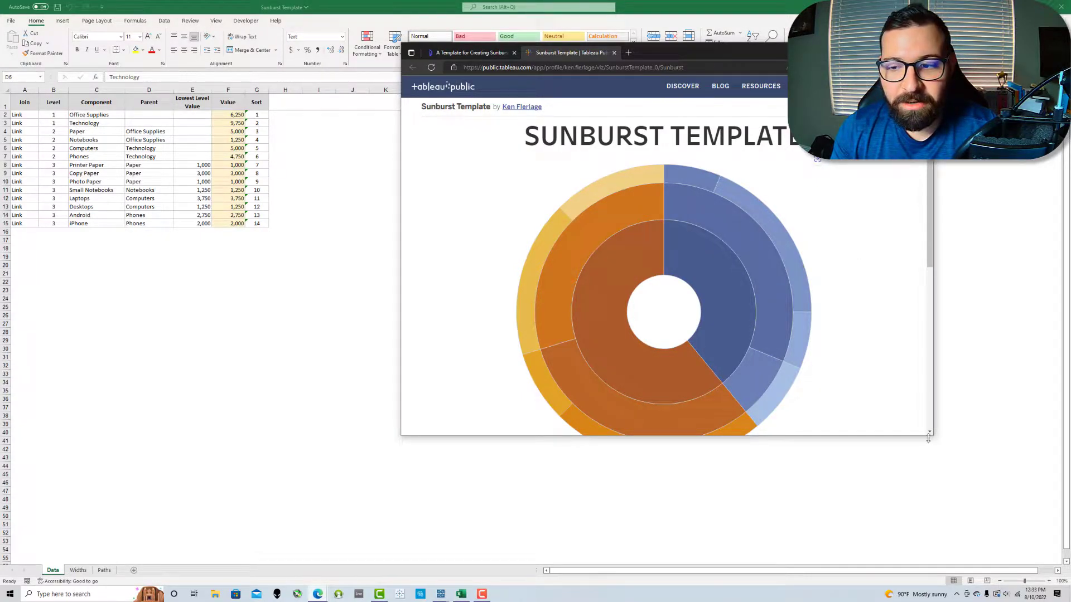
drag(933, 440, 941, 478)
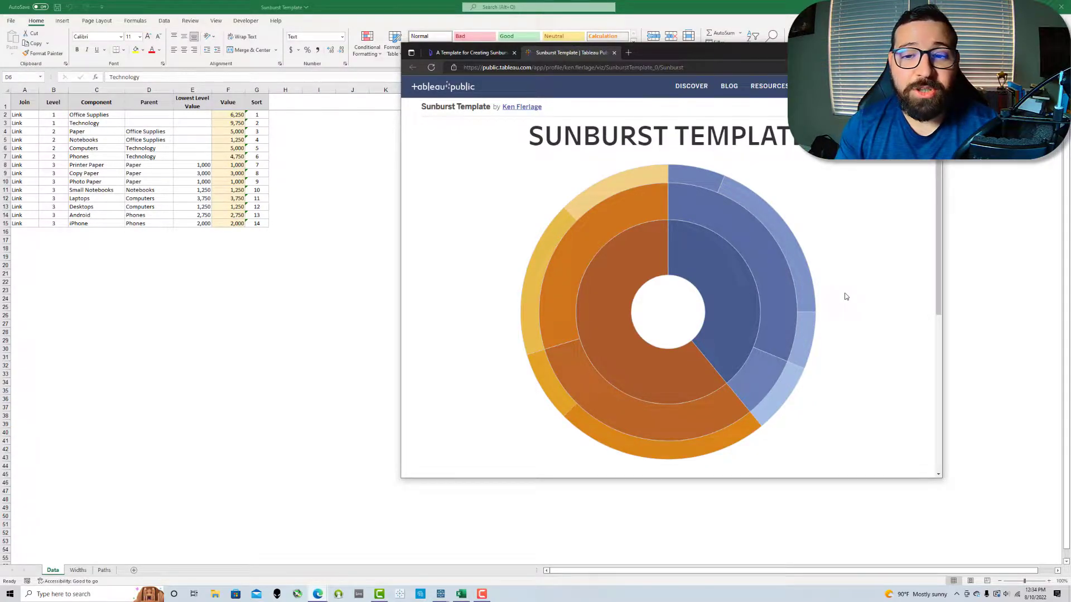
click(714, 270)
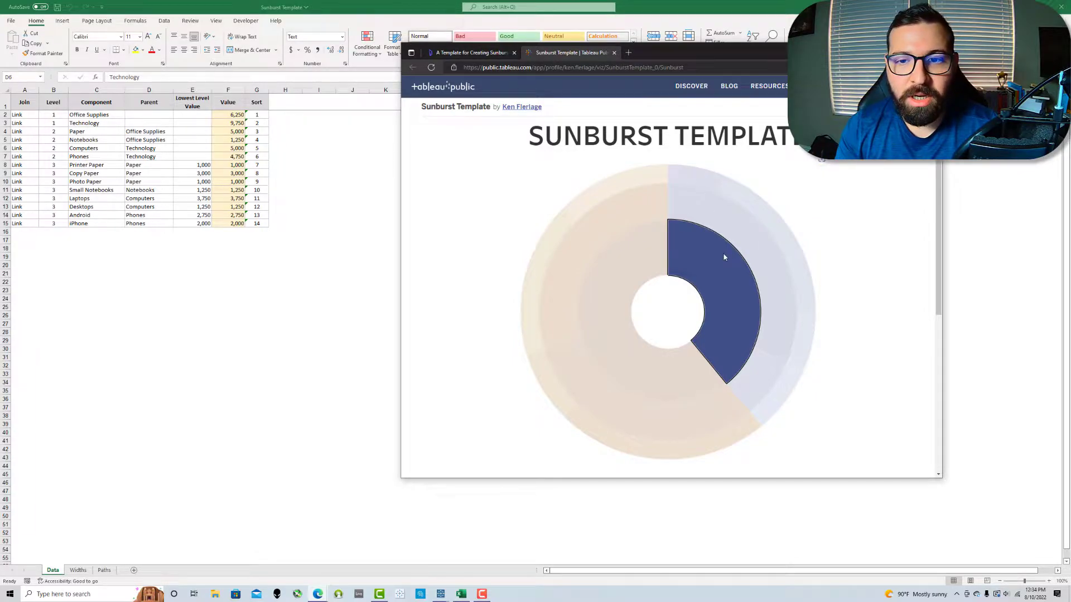
mouse_move(709, 269)
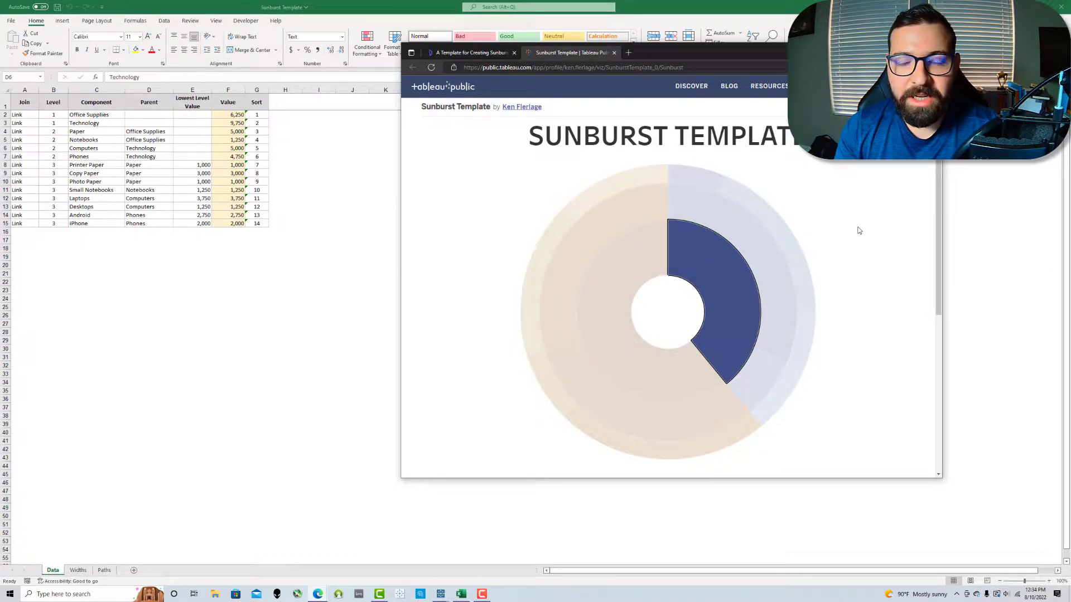
click(790, 199)
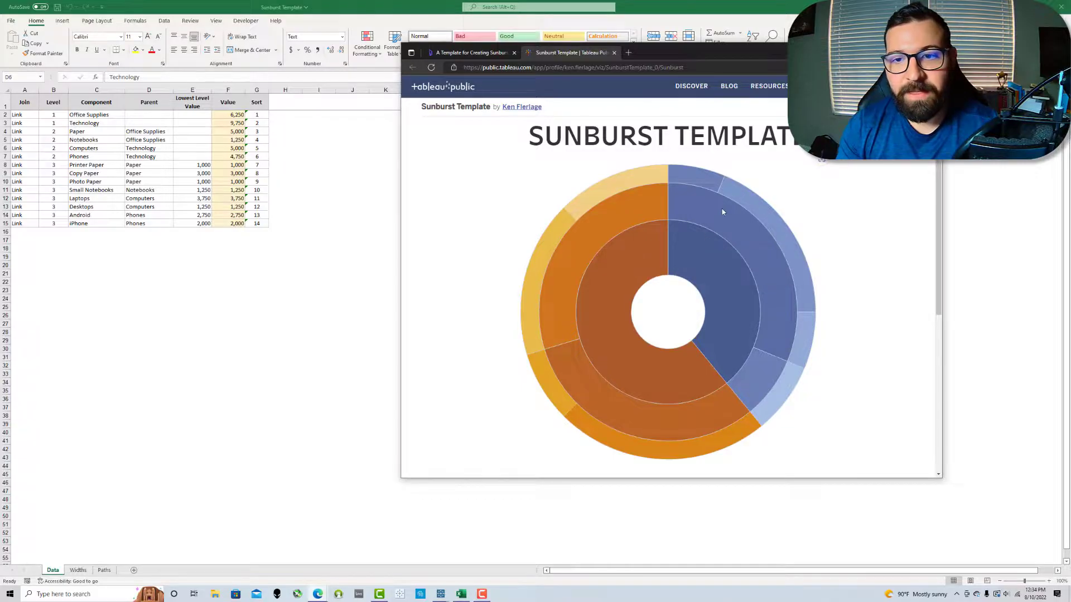
mouse_move(722, 217)
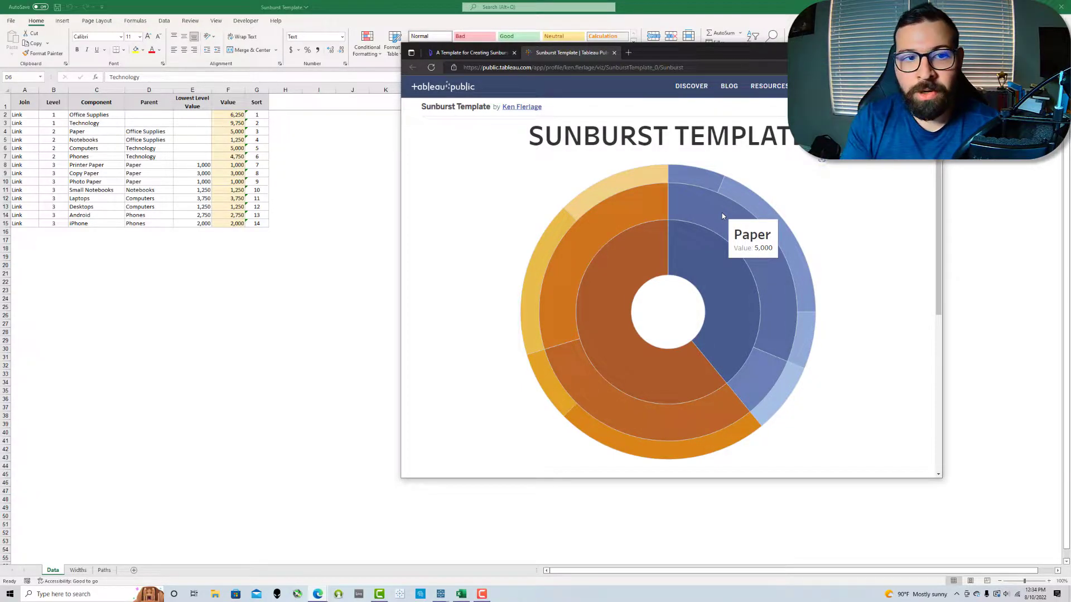
click(253, 117)
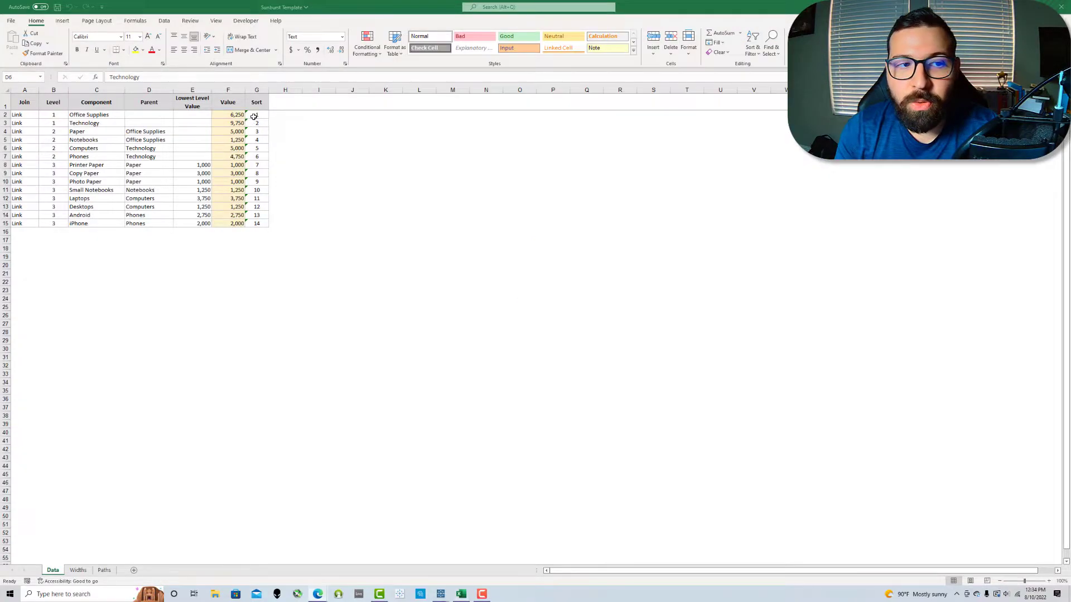
click(260, 115)
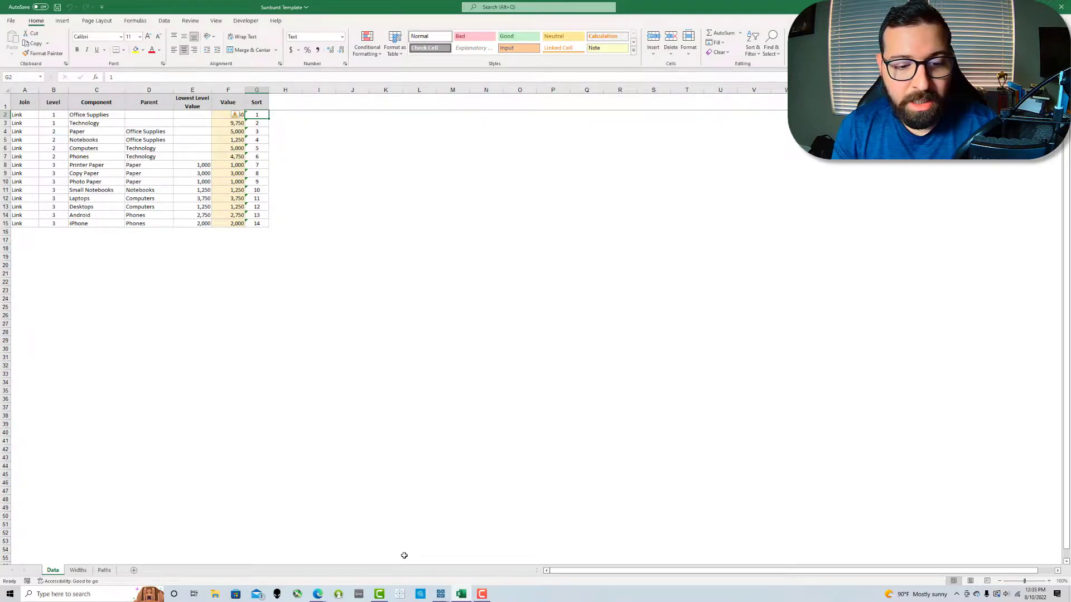
Step: Examine the level, distance and width table on the Widths sheet against the ring thicknesses of the sunburst template, then switch to Tableau Prep Builder
click(78, 571)
drag(98, 122, 23, 98)
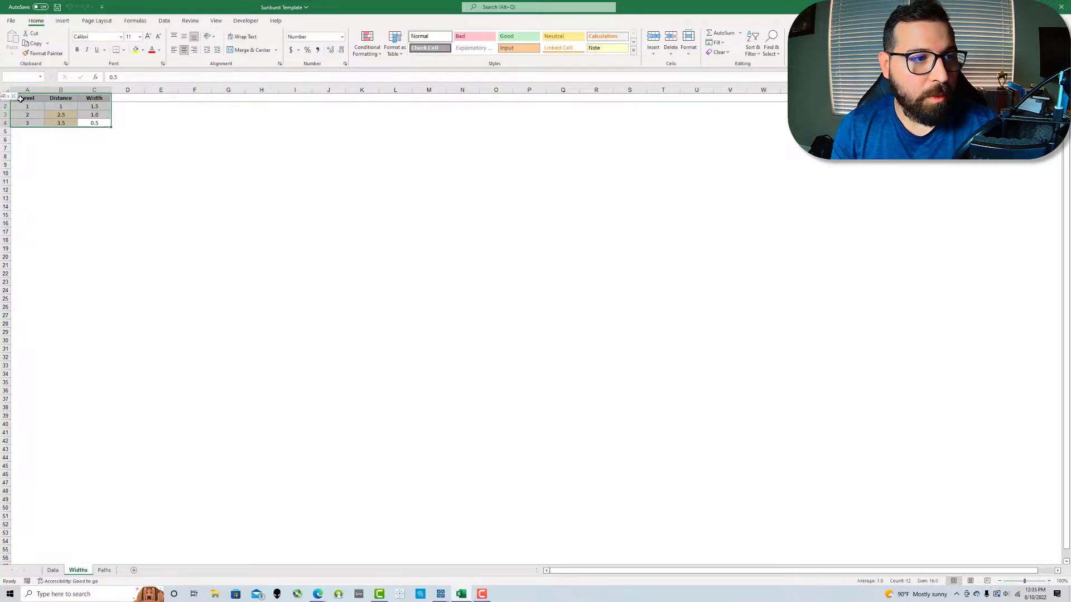
click(318, 594)
click(362, 558)
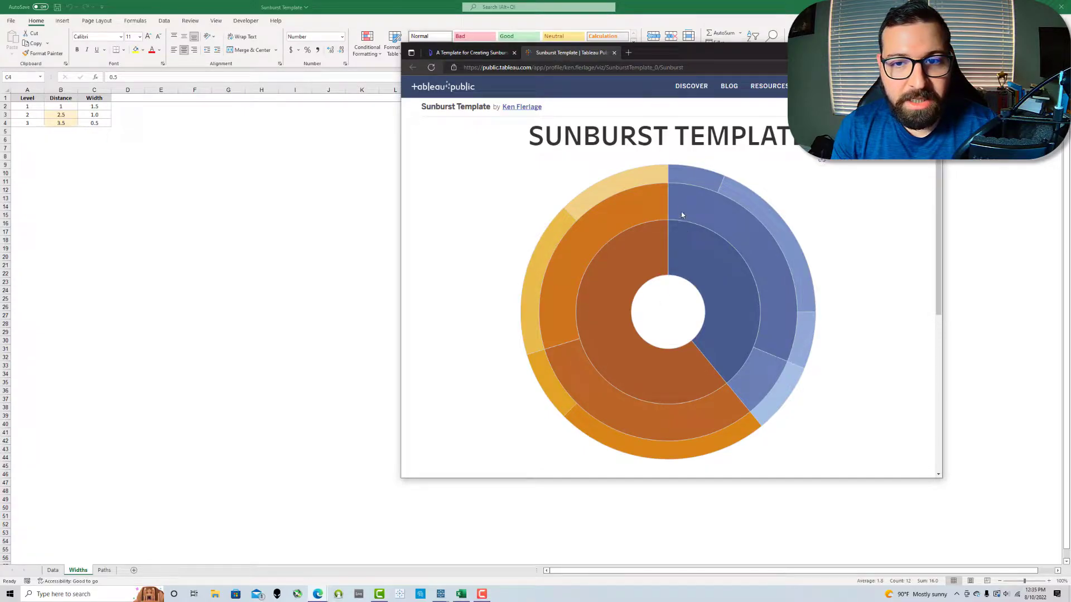
click(56, 107)
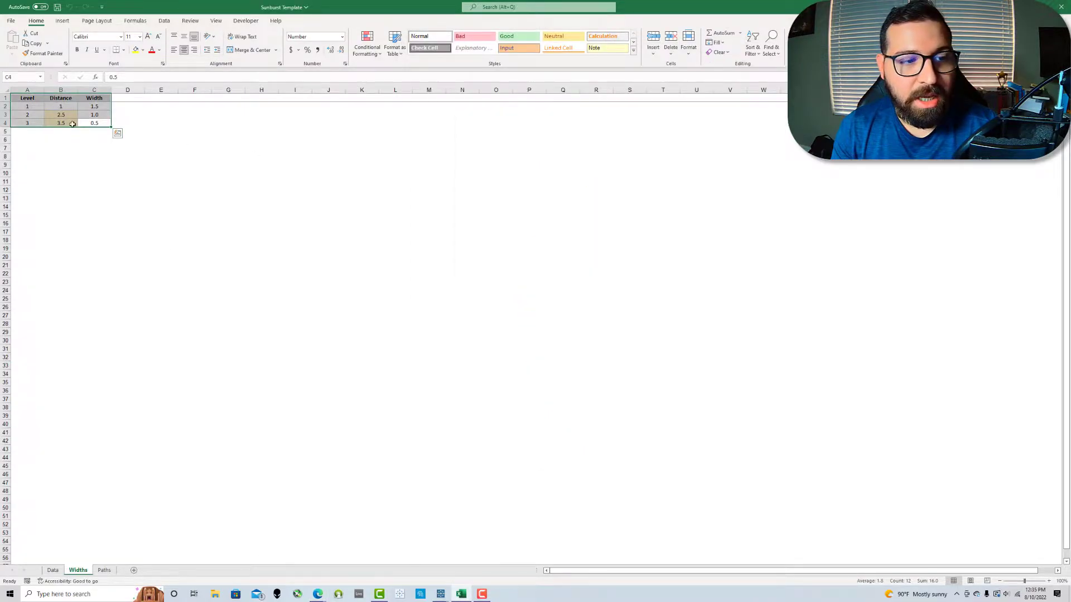
mouse_move(325, 596)
click(390, 557)
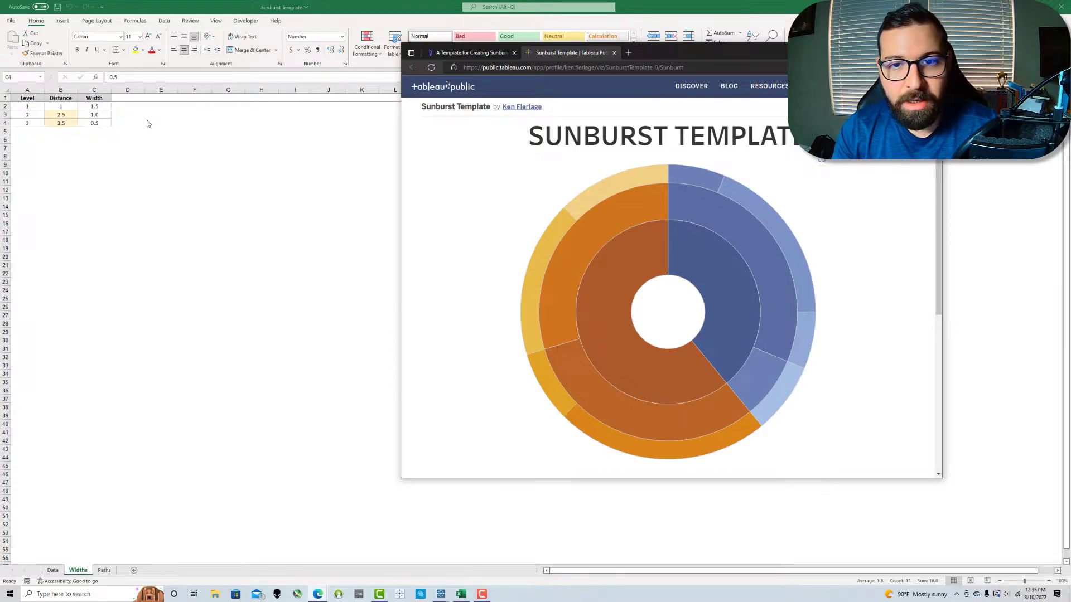
drag(820, 52, 1070, 83)
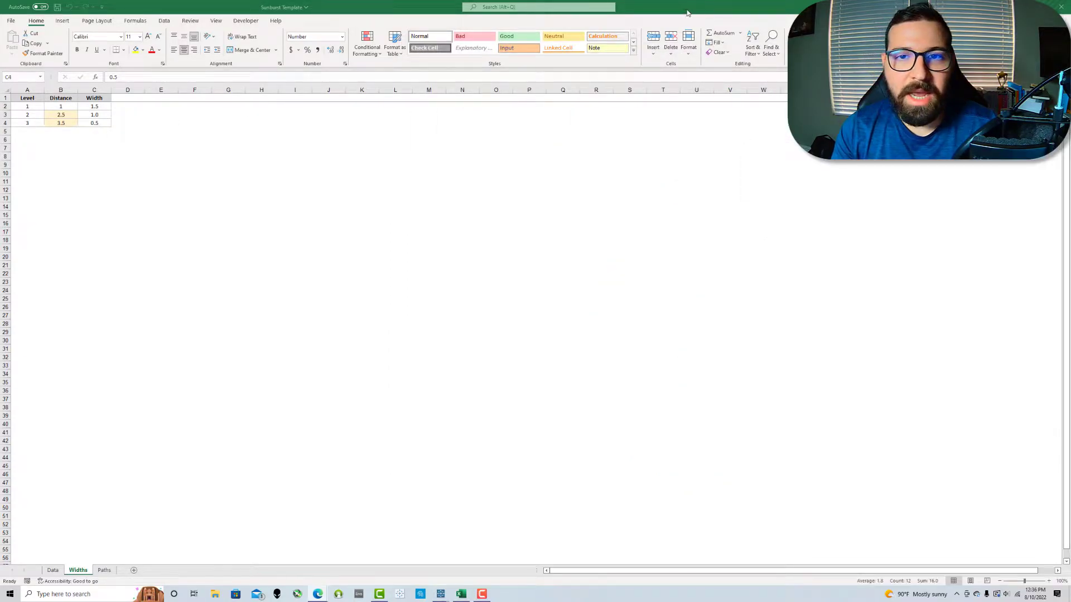
drag(662, 11, 1070, 279)
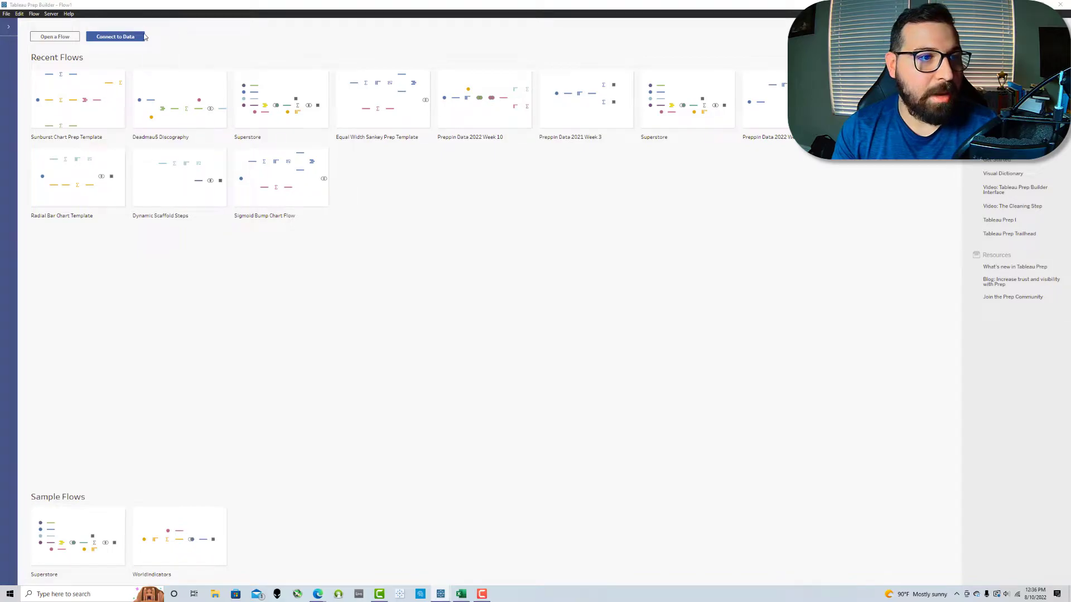
Step: Connect to the Excel file Sample - Superstore.xls in My Tableau Repository, under Datasources, 2022.2, en_US-US
click(130, 36)
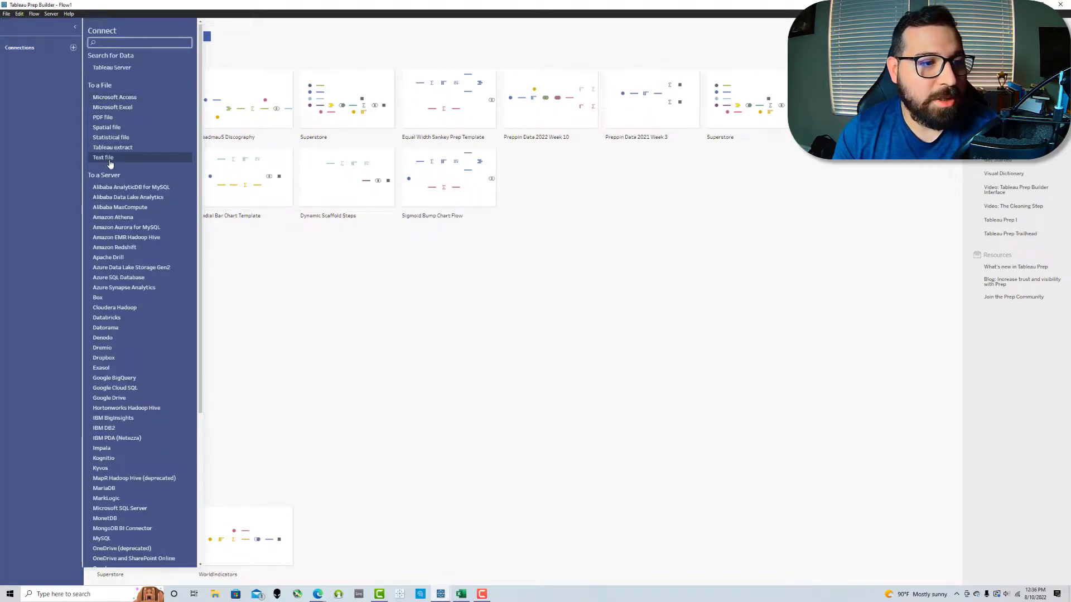
click(101, 107)
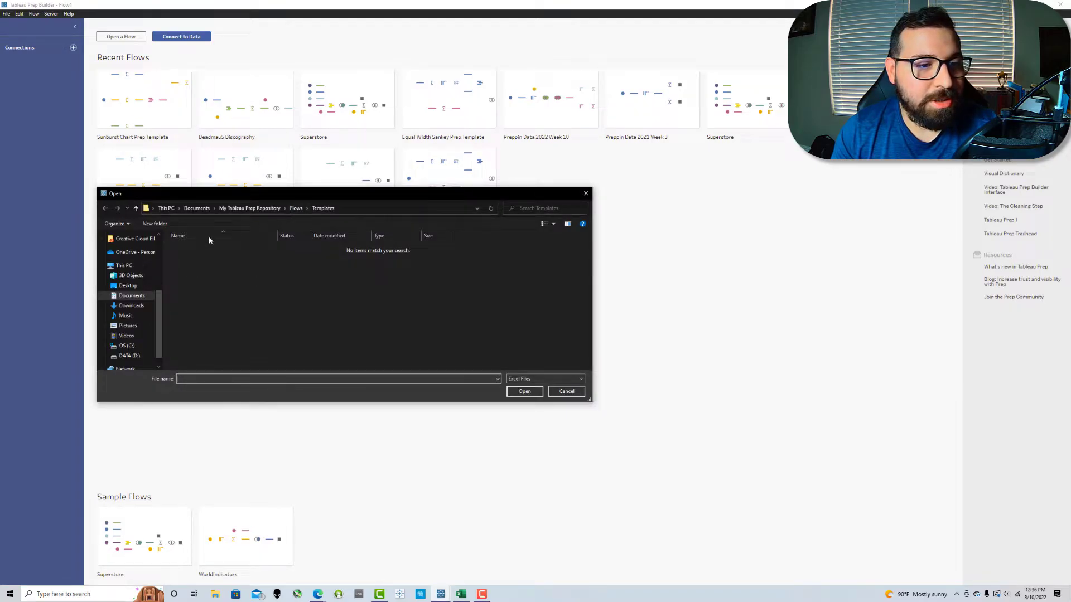
scroll(127, 301, up, 2)
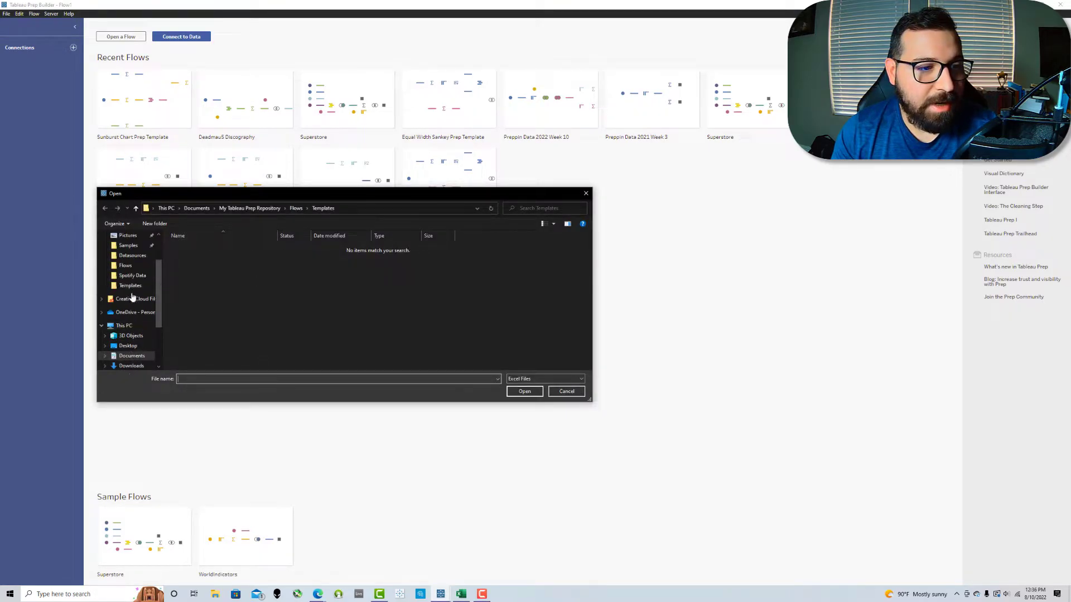
click(132, 256)
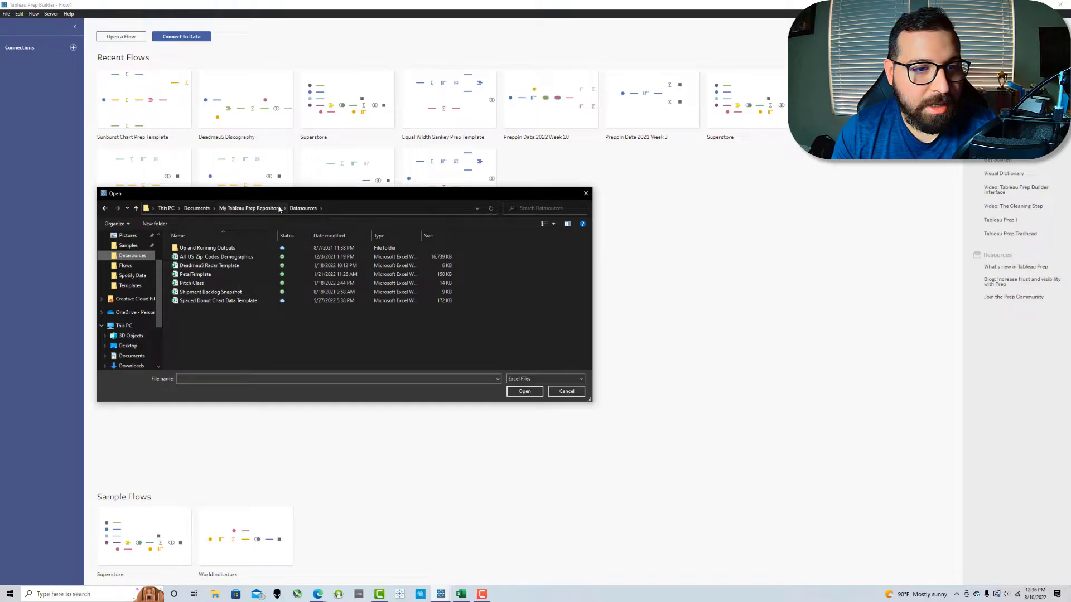
click(196, 209)
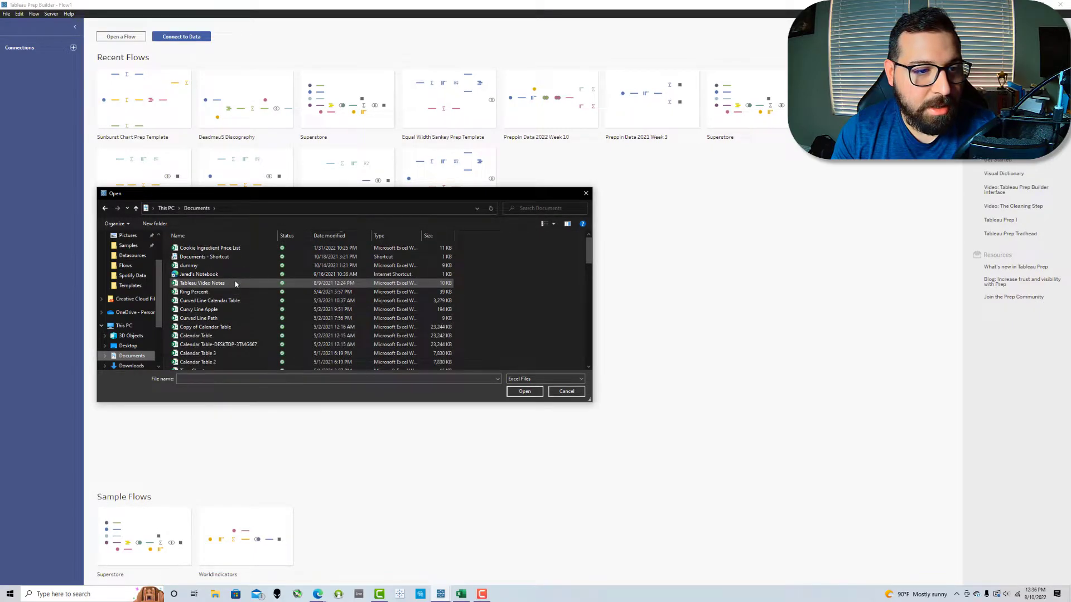
scroll(221, 279, down, 5)
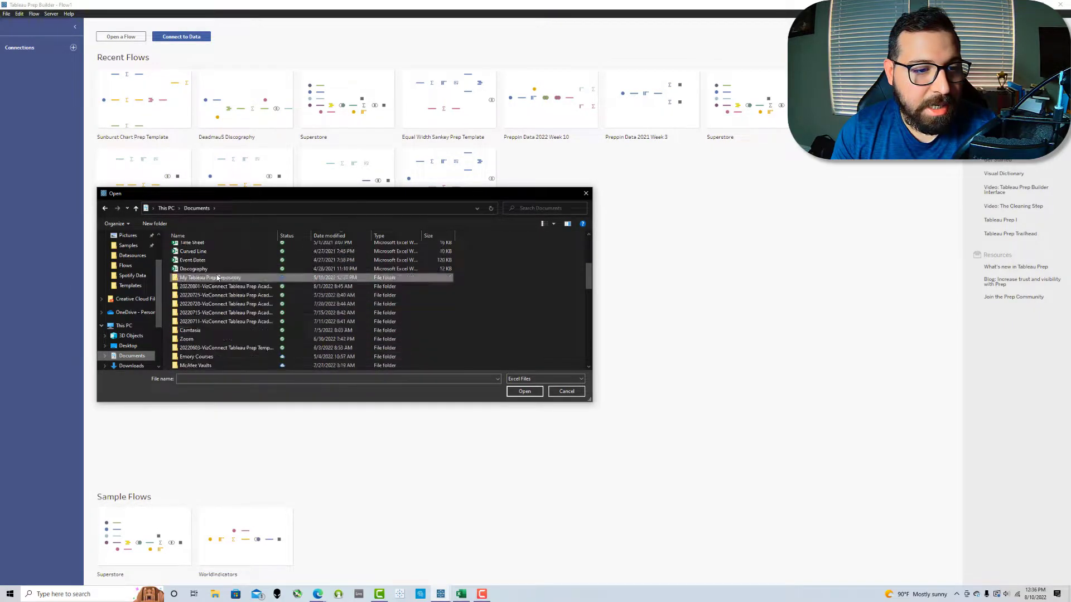
scroll(219, 278, down, 8)
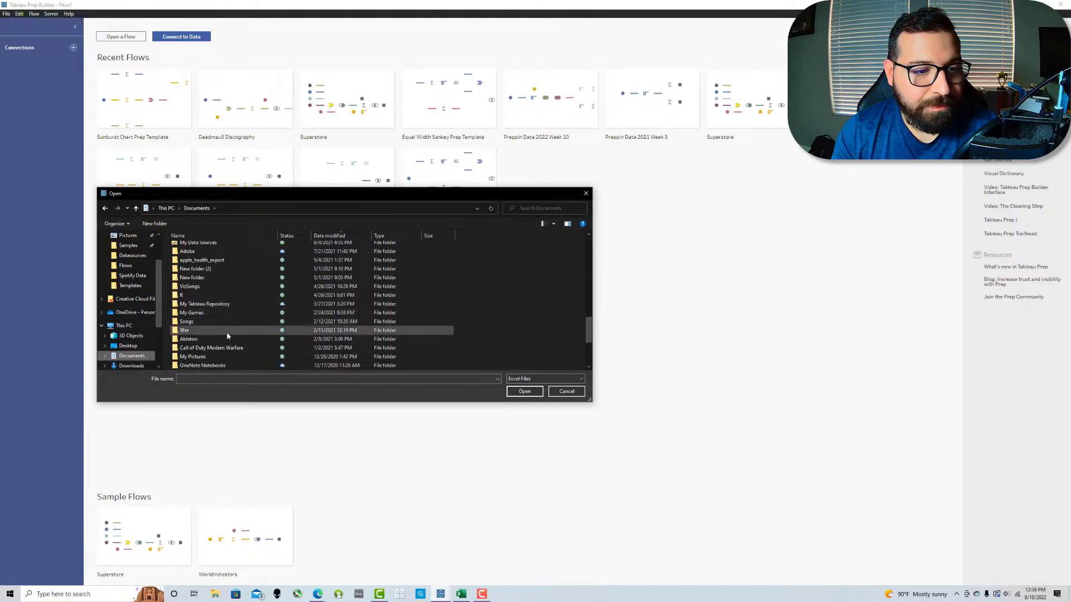
scroll(228, 335, up, 3)
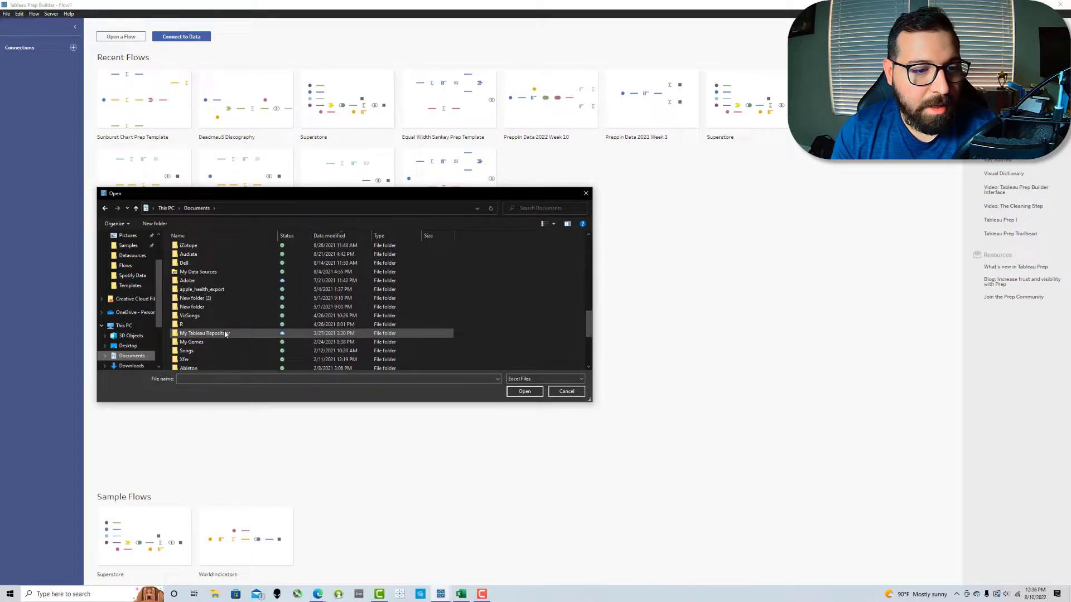
double_click(226, 335)
double_click(192, 265)
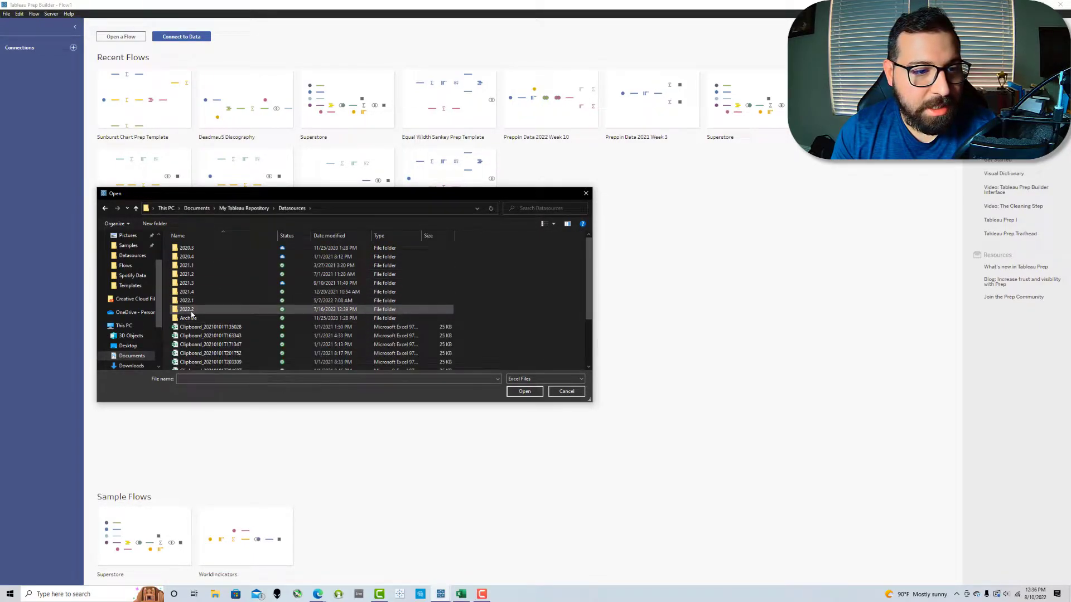
double_click(191, 311)
double_click(190, 247)
double_click(191, 248)
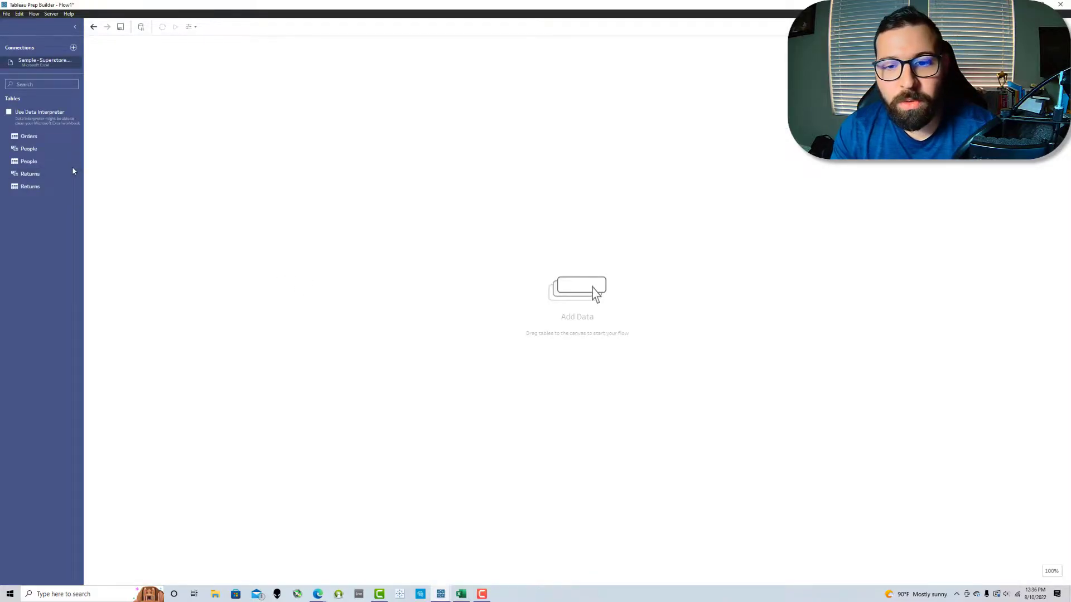
Step: Add the Orders table to the flow as input and attach a clean step to it
drag(31, 136, 139, 150)
drag(139, 150, 142, 148)
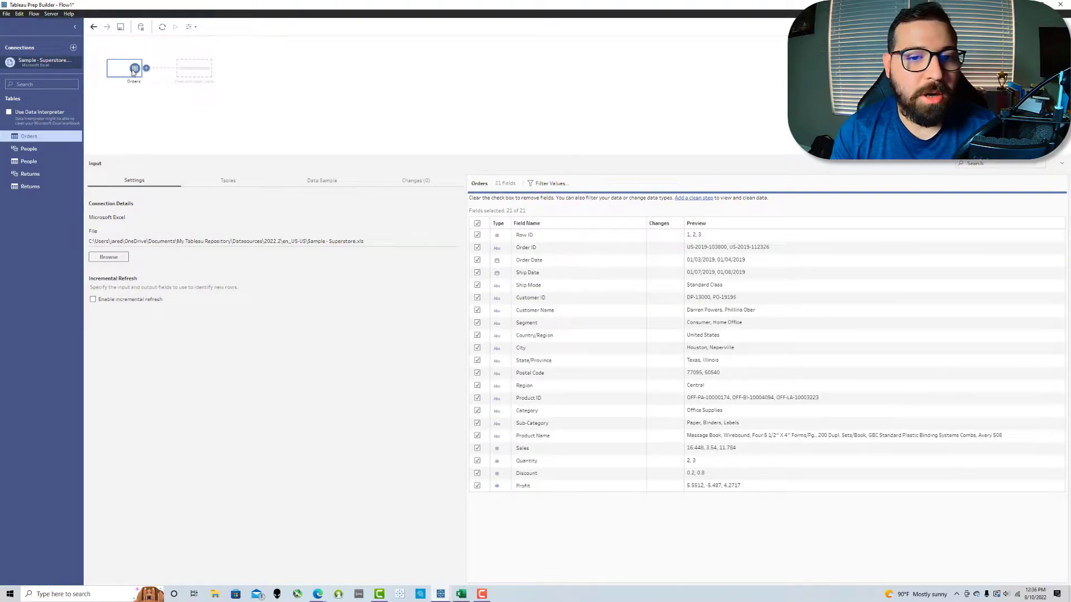
drag(134, 73, 135, 111)
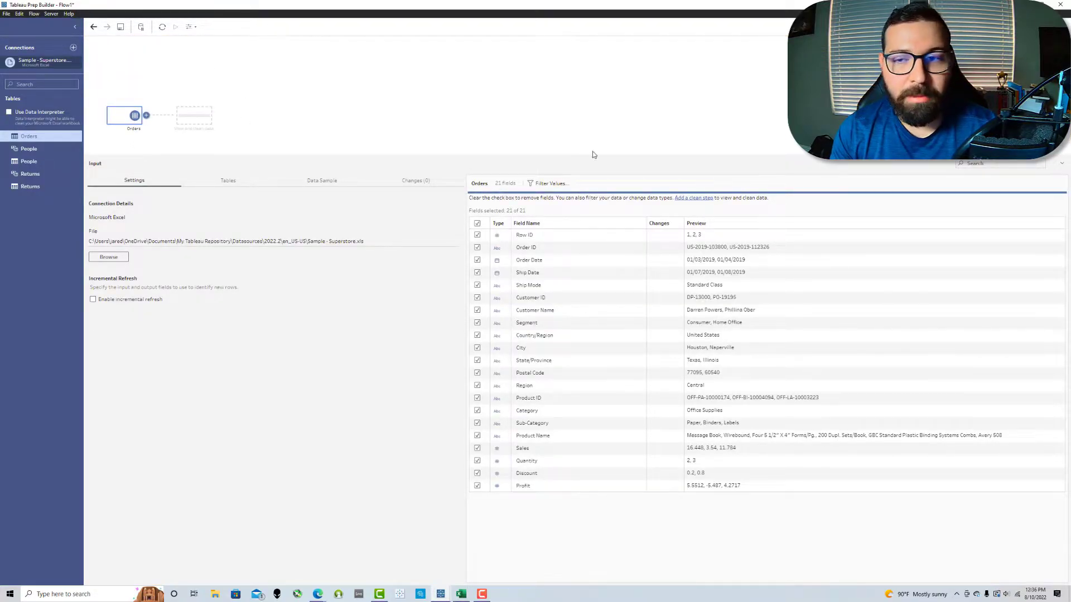
click(197, 116)
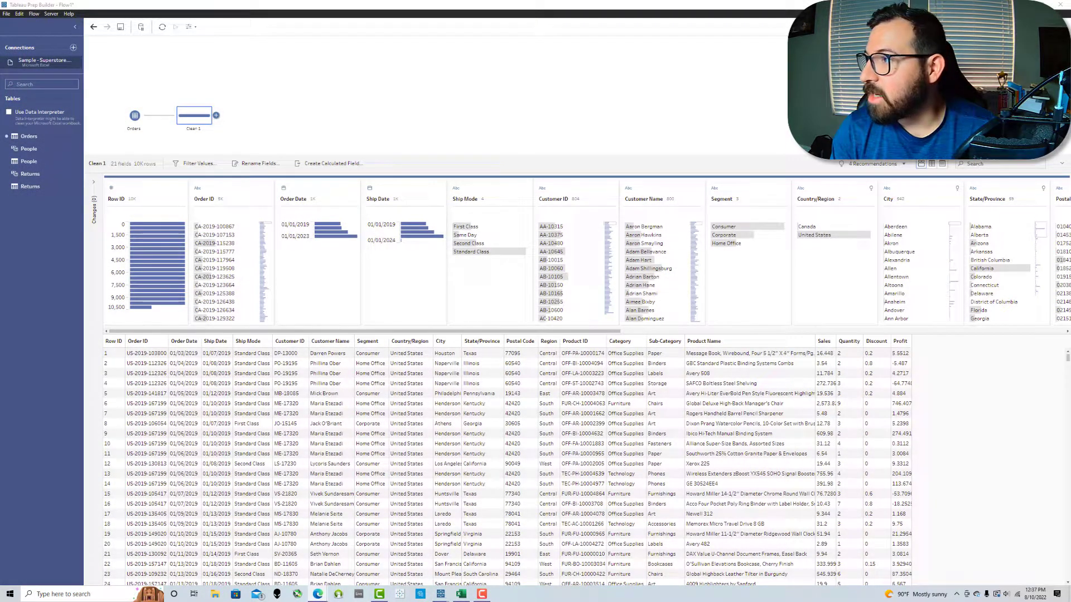
Step: Switch to the Wix blog draft and examine the rings of its example sunburst chart, then return to Tableau Prep Builder
drag(1070, 5, 775, 0)
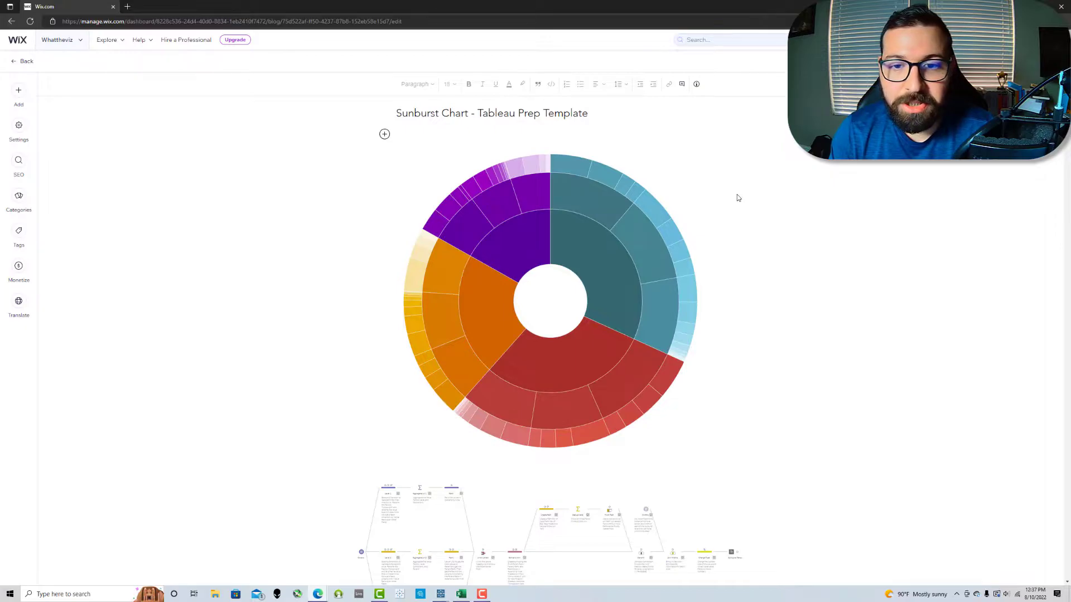
click(598, 270)
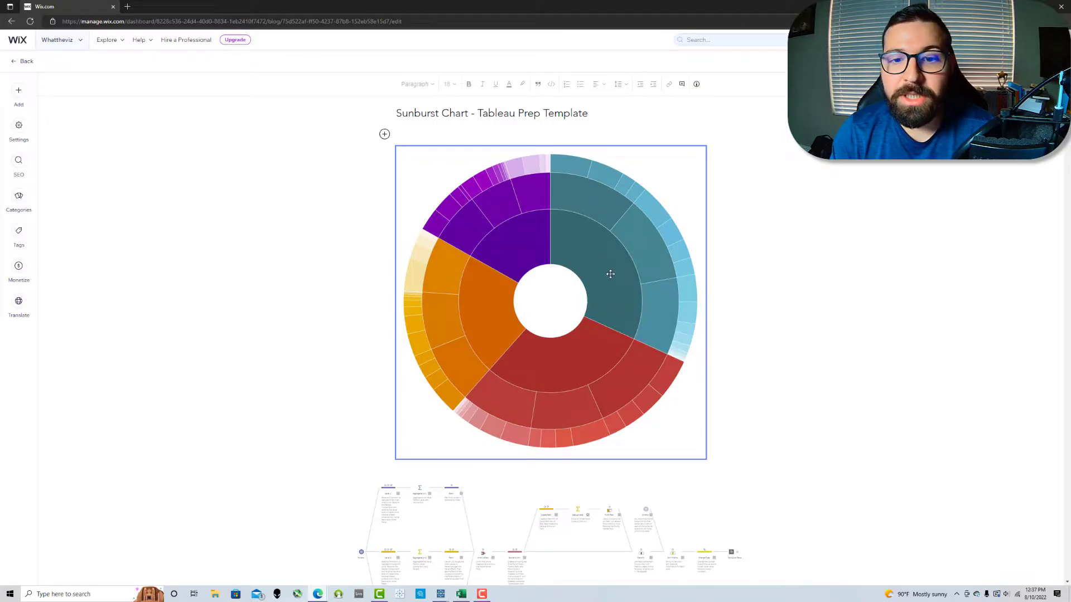
drag(744, 7, 1070, 201)
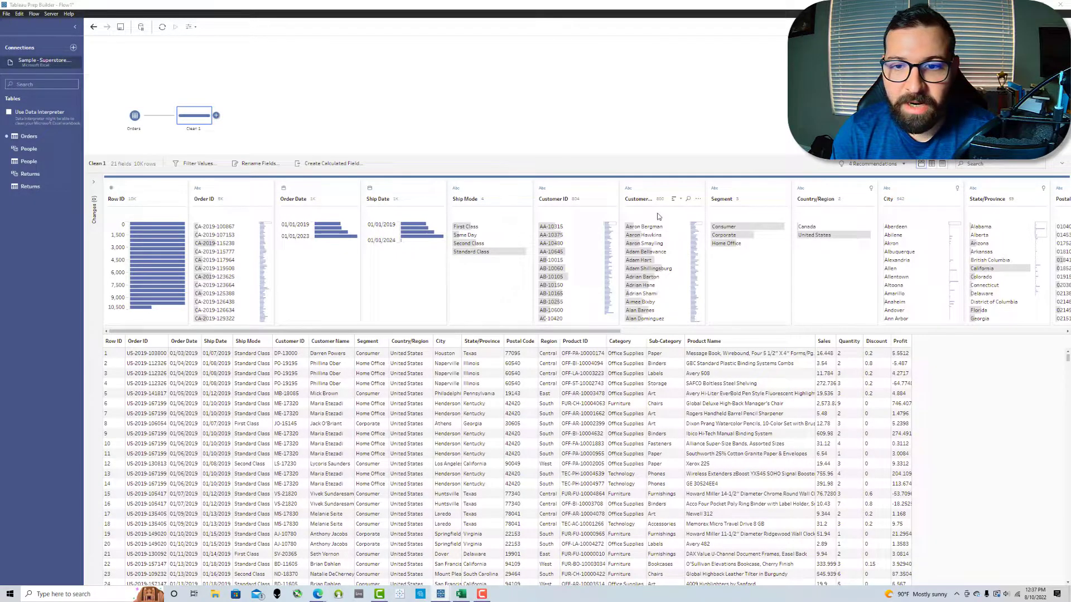
Step: Rename the Region field to Component and the Sales field to Value in the clean step
click(548, 343)
double_click(411, 199)
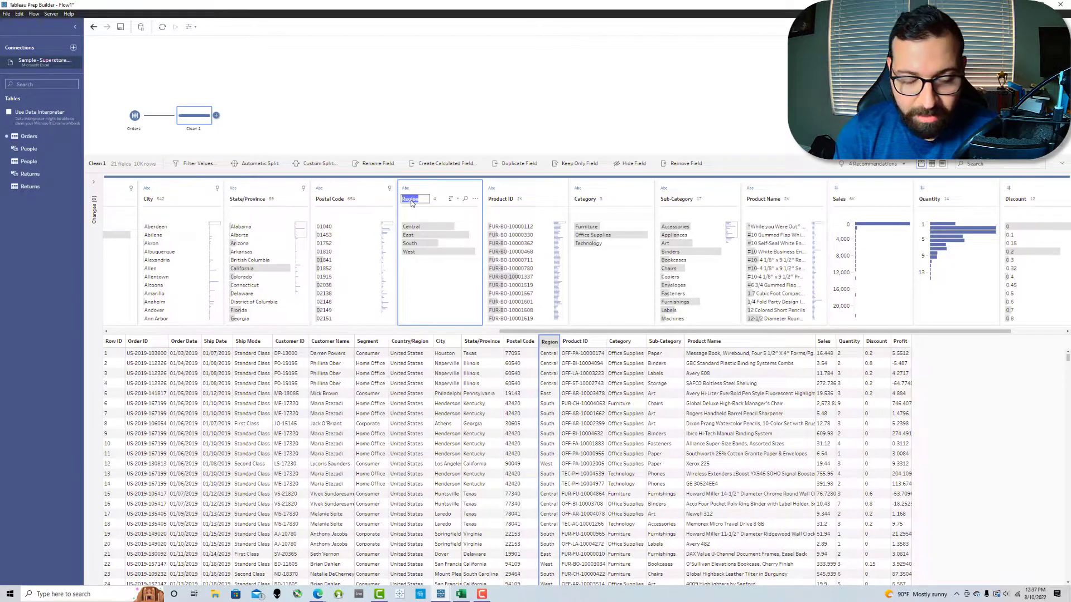
text(Component)
key(Return)
double_click(839, 199)
text(Valu)
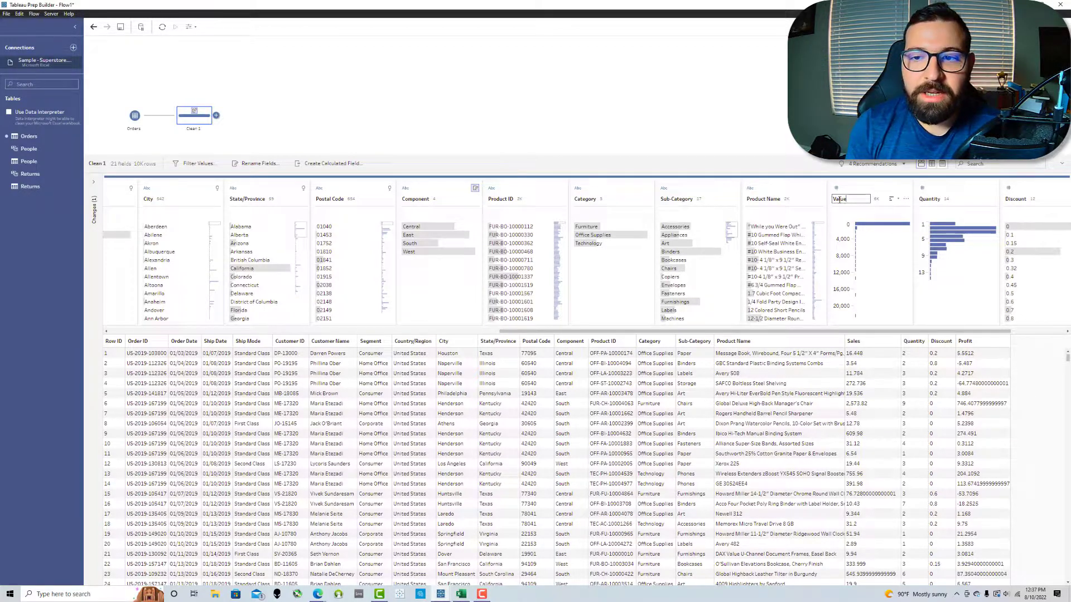
text(e)
key(Return)
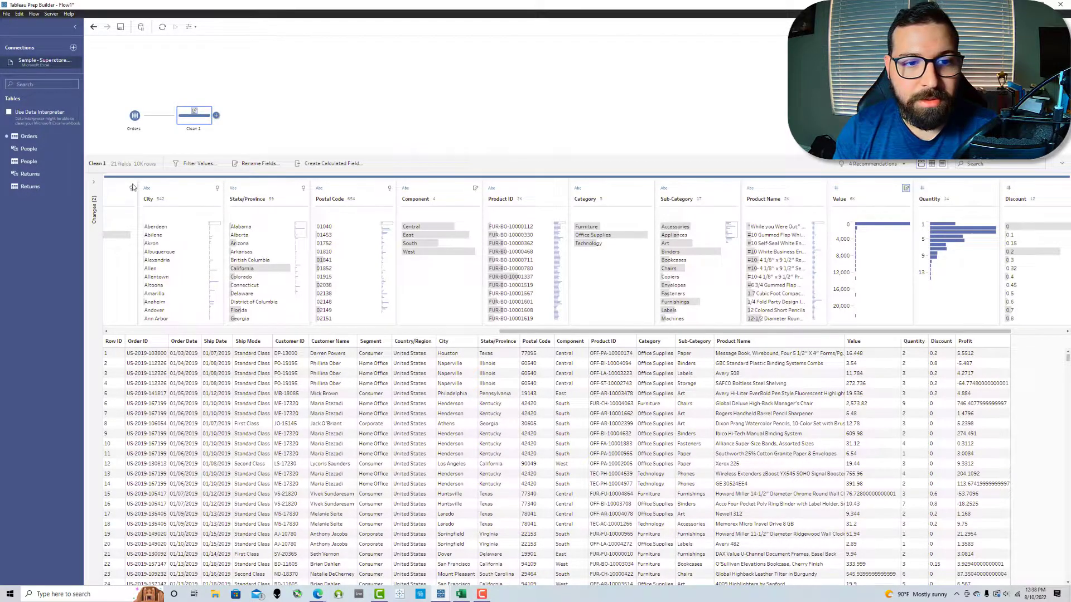
Step: Keep only the Component and Value fields in the clean step
click(433, 191)
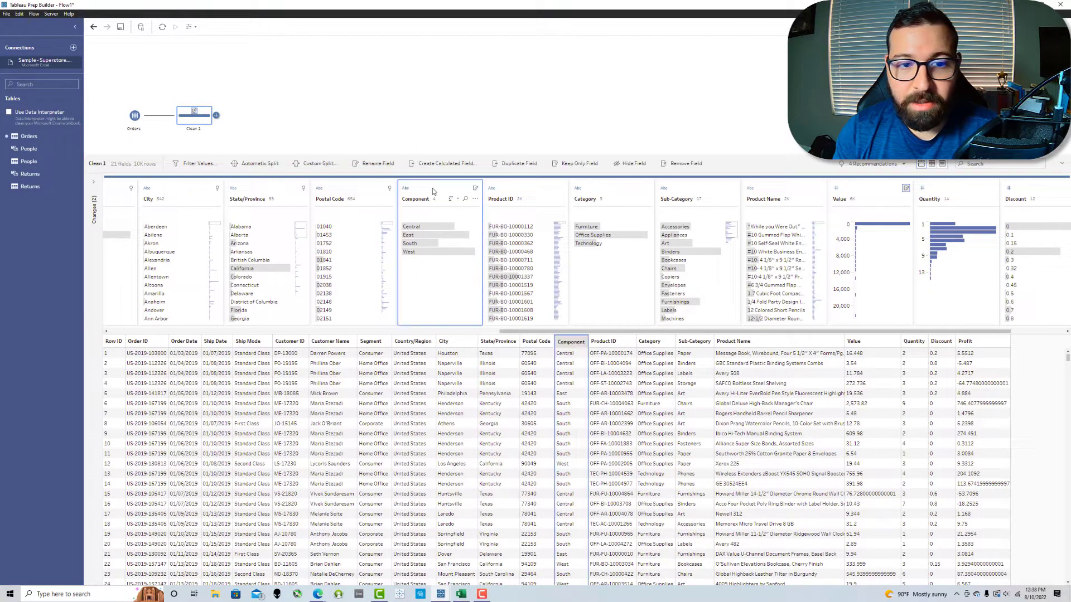
ctrl+click(884, 191)
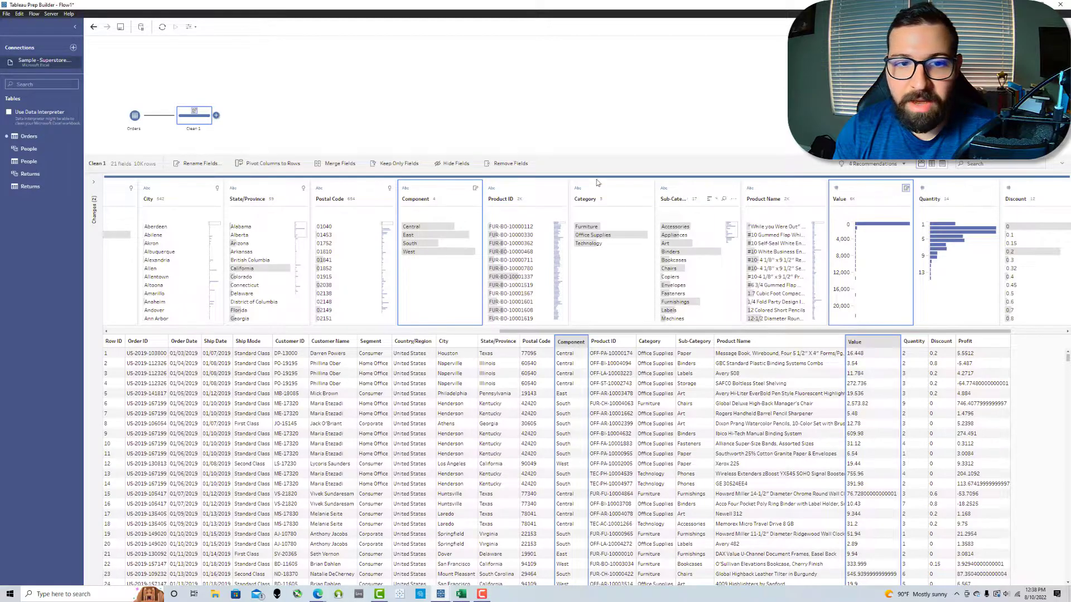
click(391, 167)
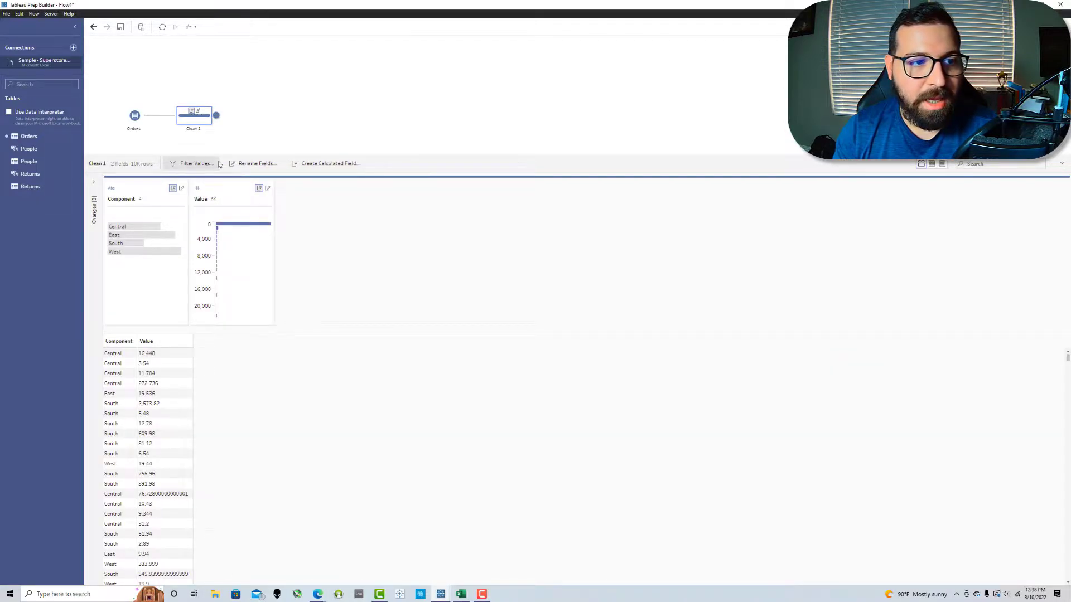
Step: Create a calculated field named Level with the constant value 1
click(318, 163)
text(Level)
key(Tab)
text(1)
click(673, 397)
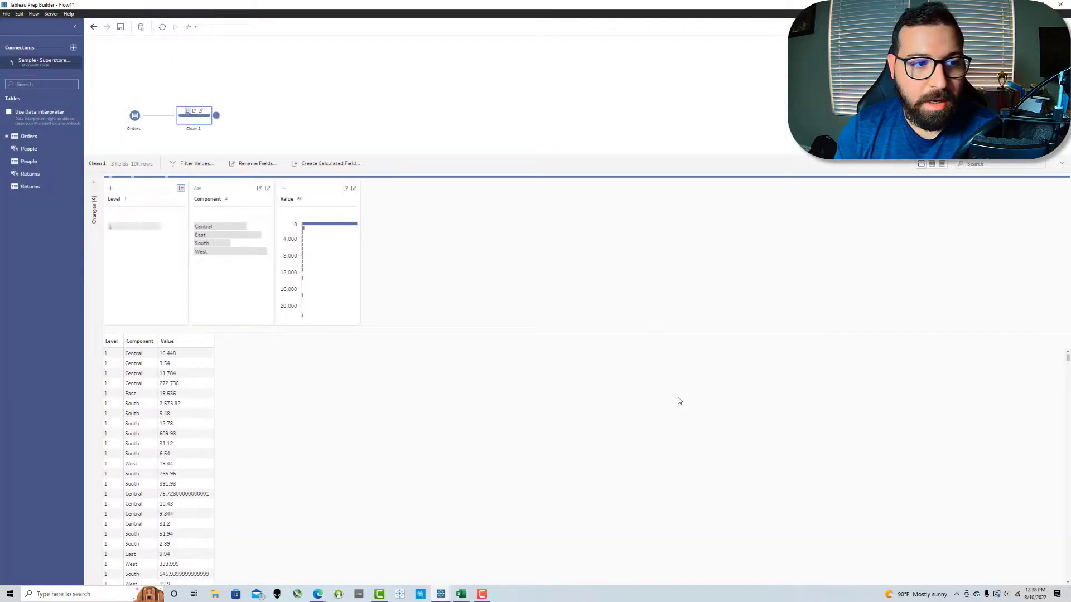
click(340, 164)
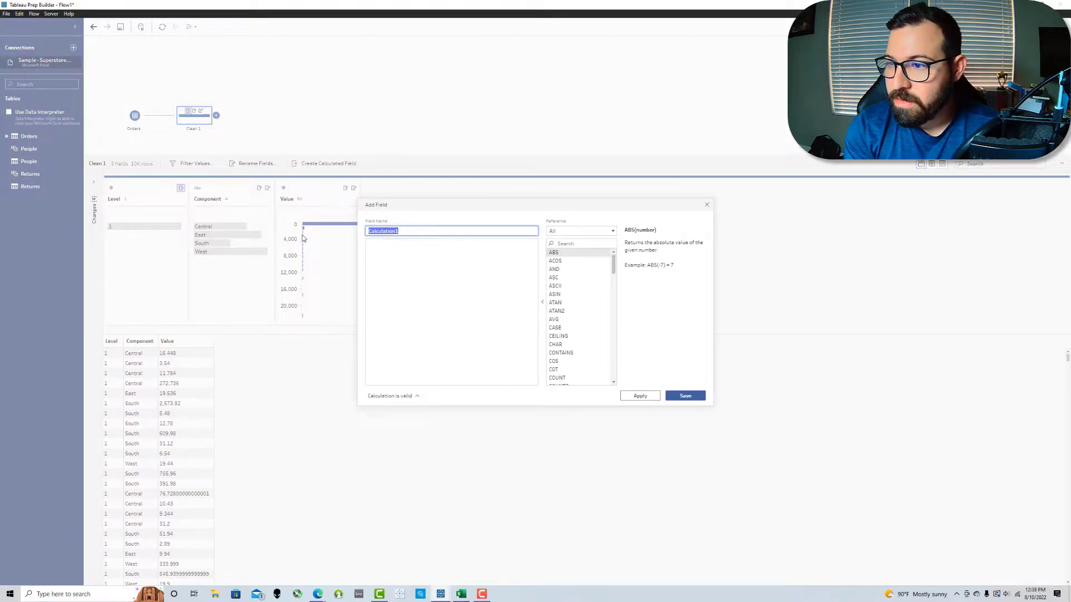
click(706, 205)
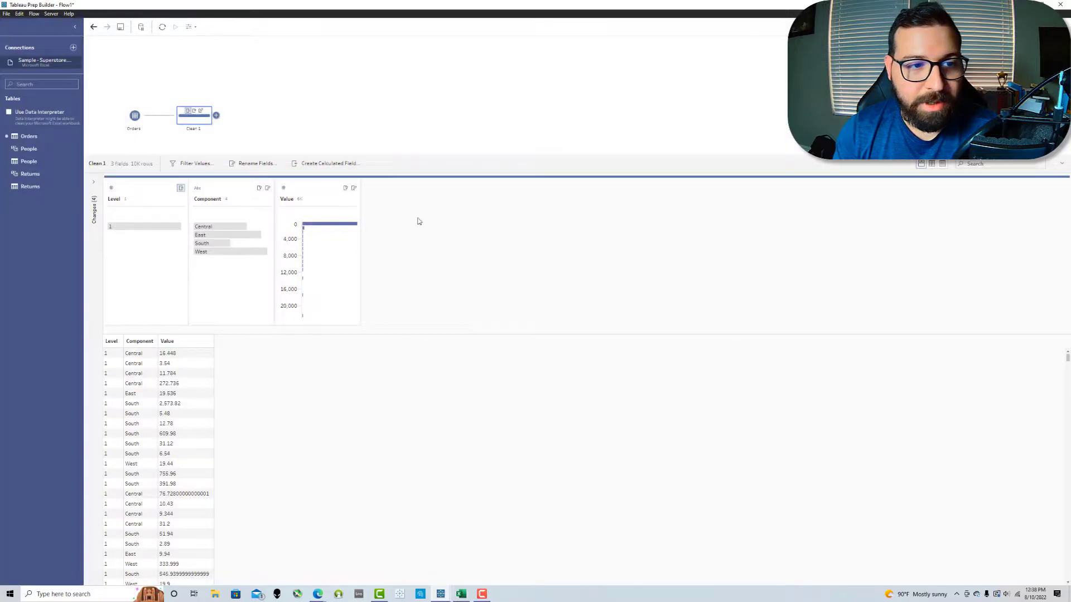
Step: Switch to the Sunburst Template workbook in Excel and examine the columns of its Data sheet, then return to Tableau Prep Builder
click(462, 594)
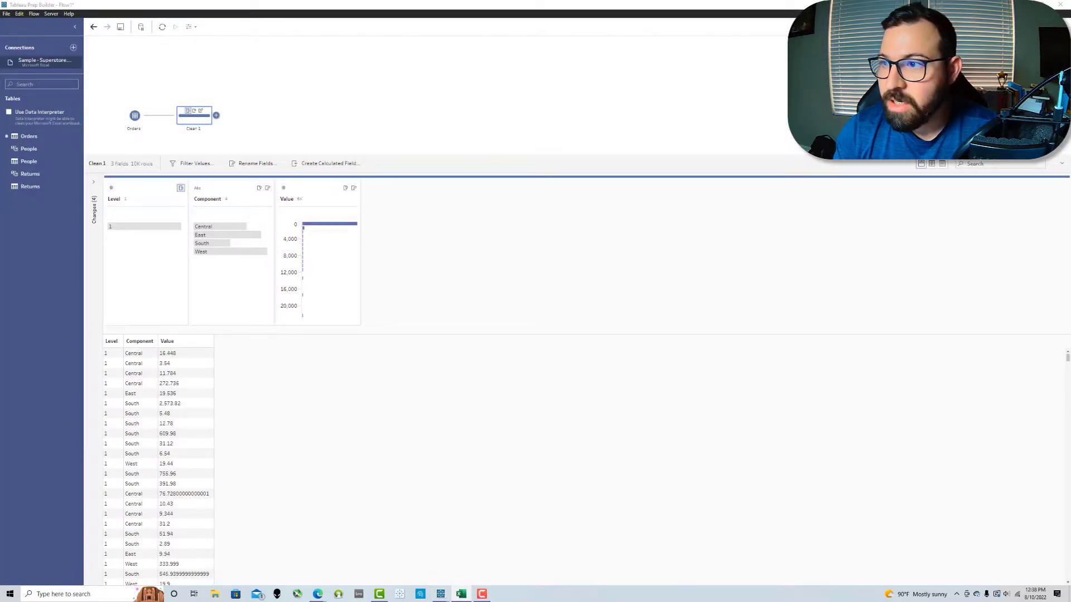
drag(1070, 267, 430, 114)
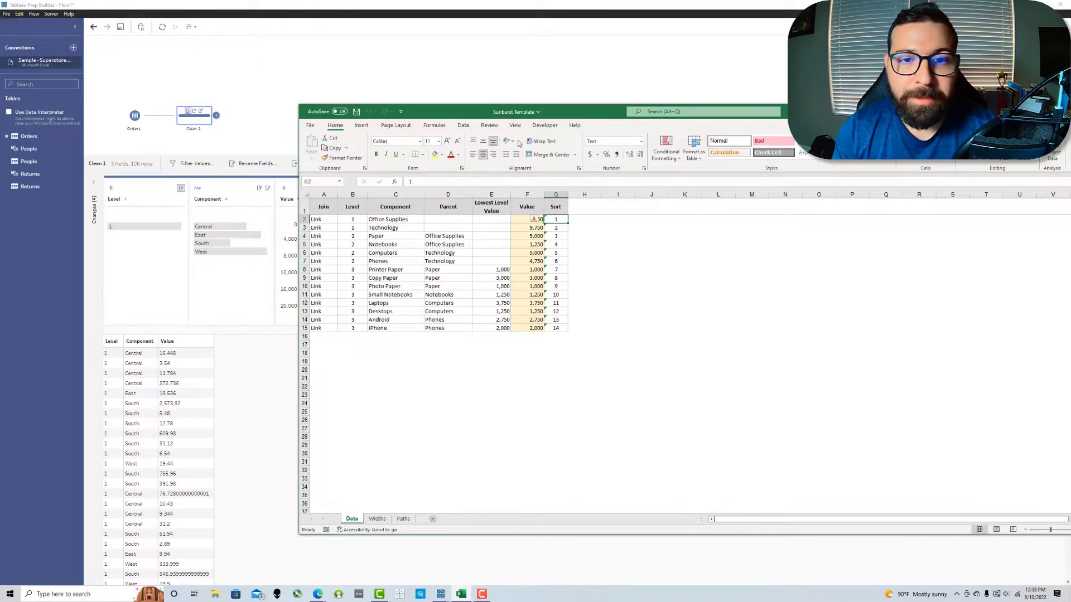
drag(598, 112, 1070, 265)
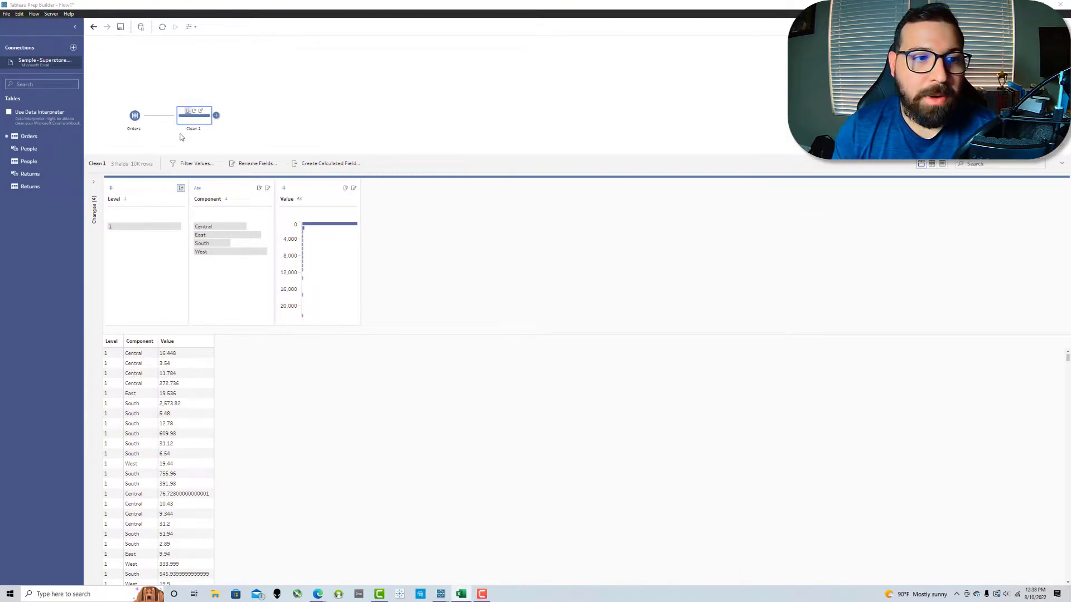
Step: Rename the clean step as Level 1 and move it above the Orders input in the flow
double_click(193, 130)
text(Level 1)
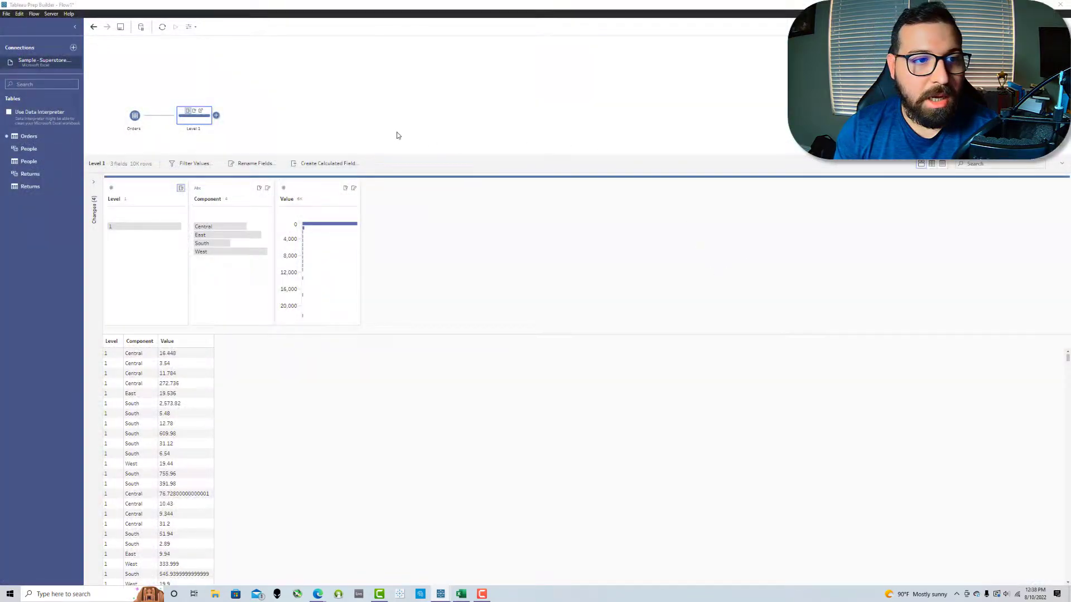
drag(207, 106, 212, 72)
click(242, 97)
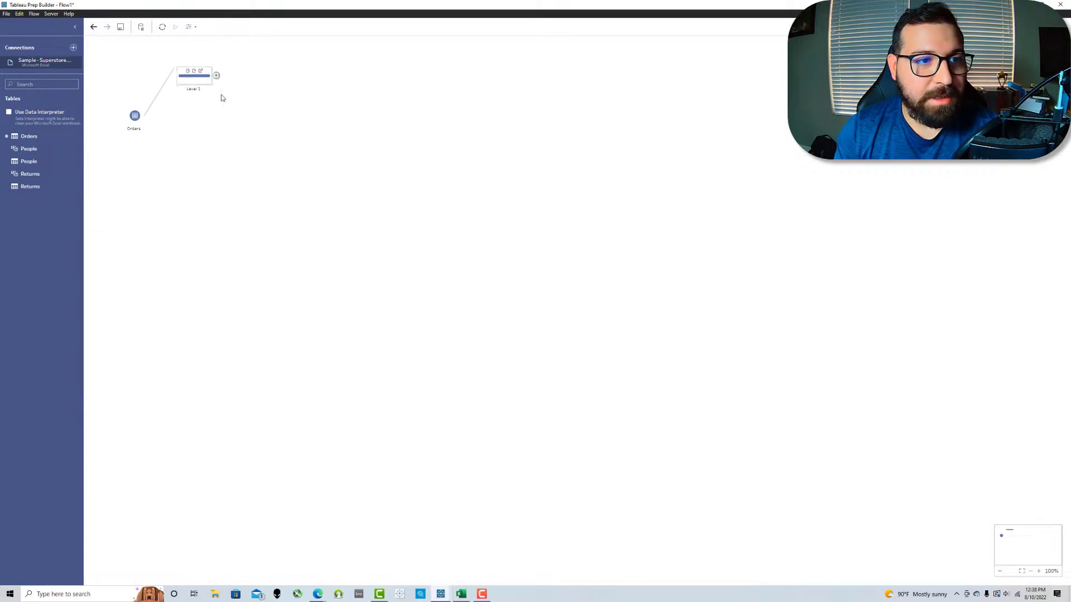
click(204, 74)
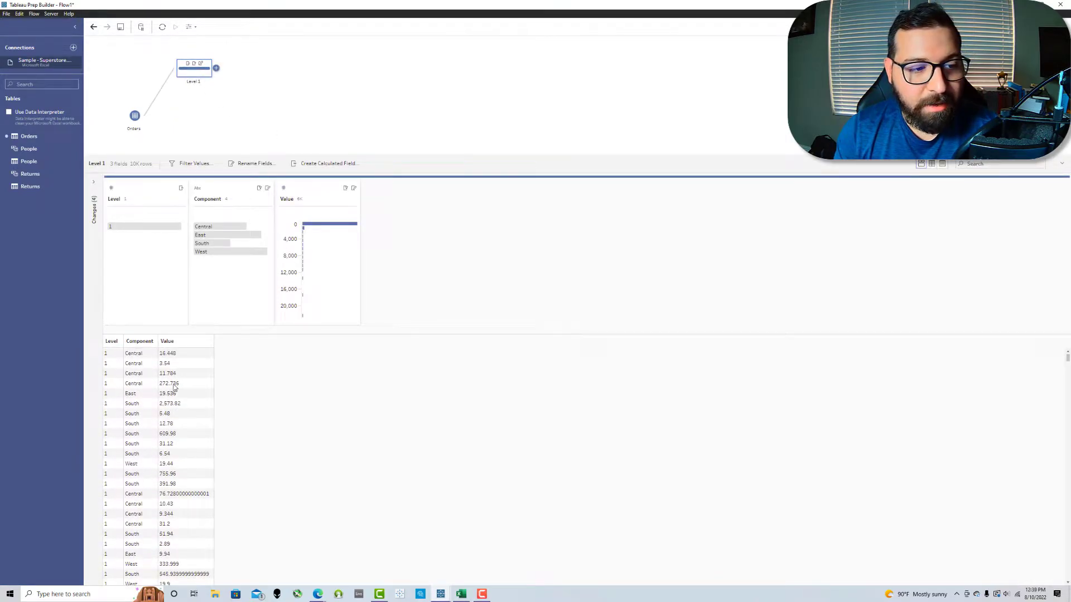
Step: Add an aggregate step named Aggregate Lvl 1 after Level 1, grouping by Level and Component and summing Value
click(216, 68)
click(255, 106)
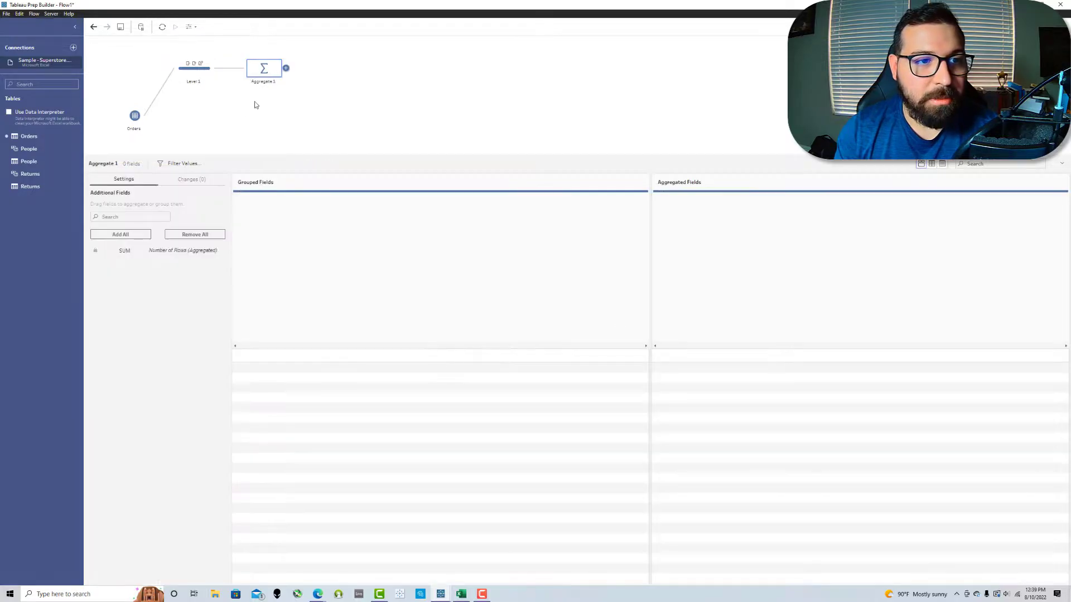
double_click(263, 81)
text(Aggregate Lel 1)
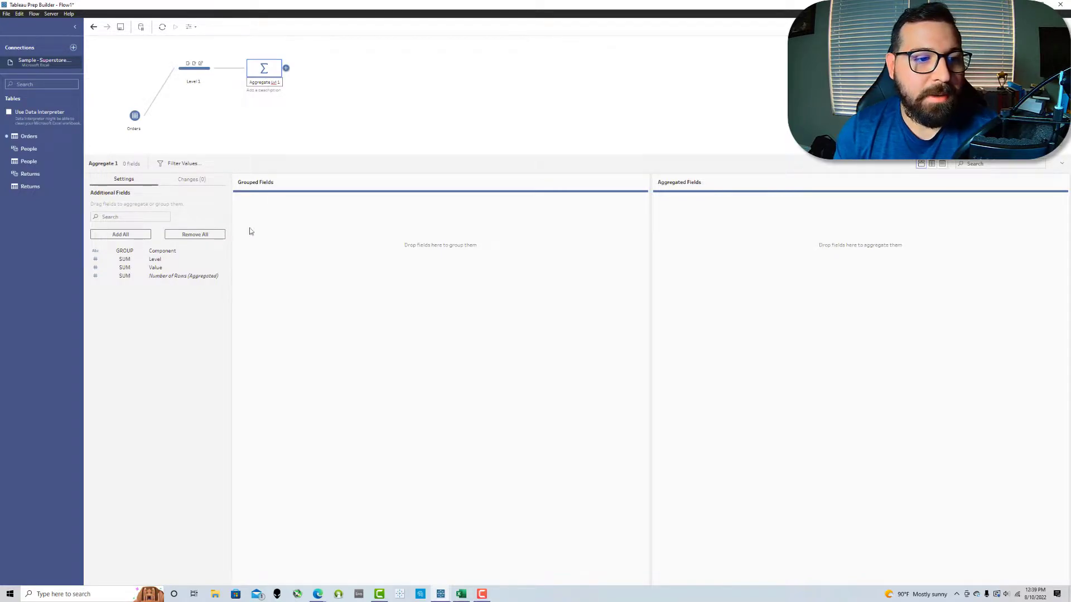
drag(168, 267, 755, 237)
drag(182, 257, 419, 251)
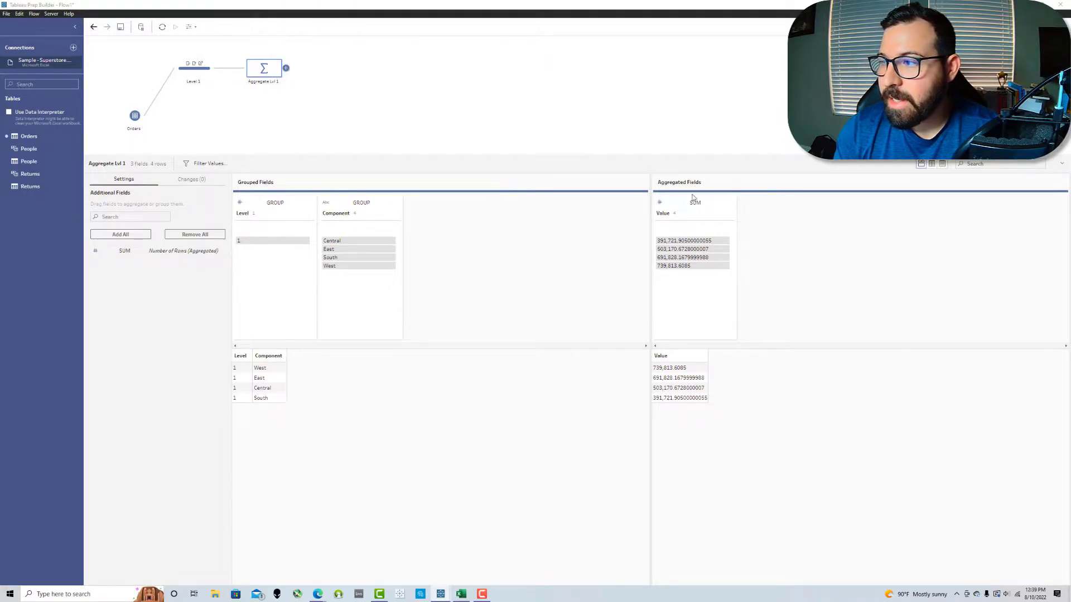
Step: Add a clean step named Rank after the Aggregate Lvl 1 step
click(285, 68)
click(310, 88)
double_click(332, 82)
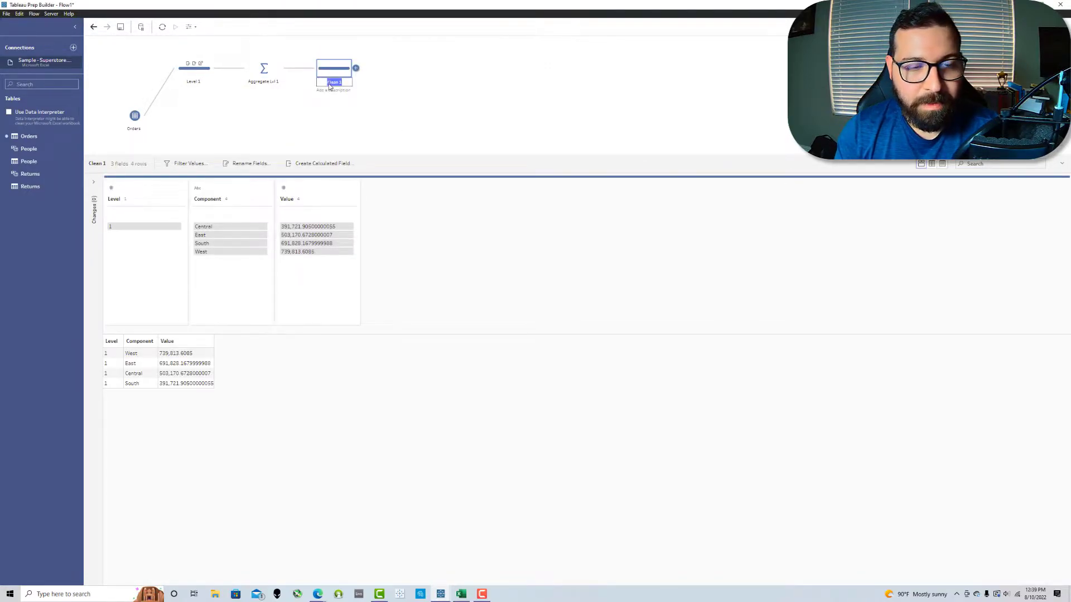
text(Rank)
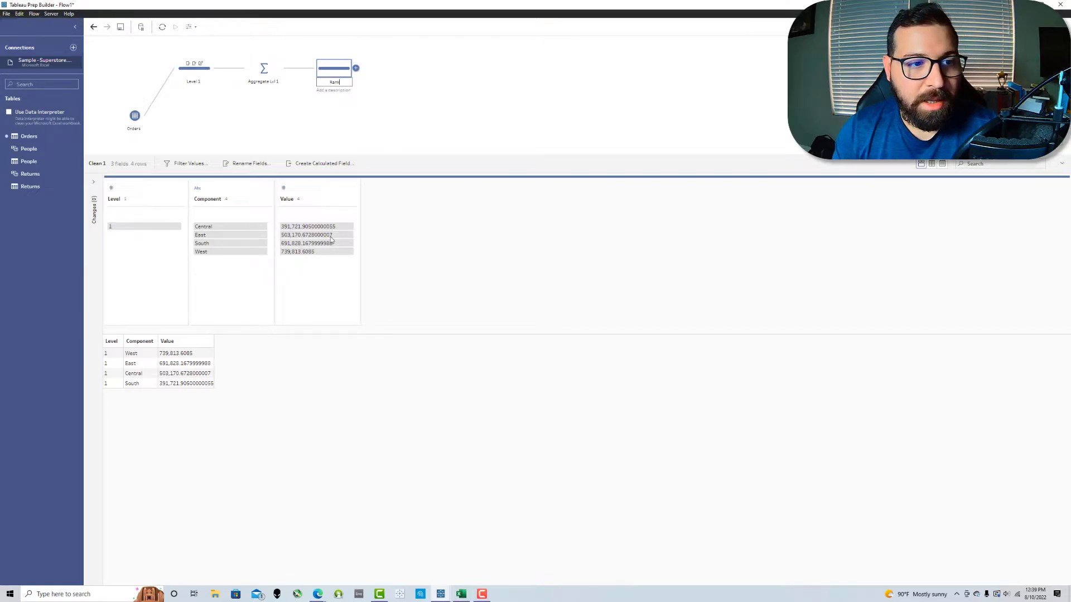
key(Return)
Step: Create a calculated field named Rank with the formula { ORDERBY [Value]: RANK() }
click(324, 164)
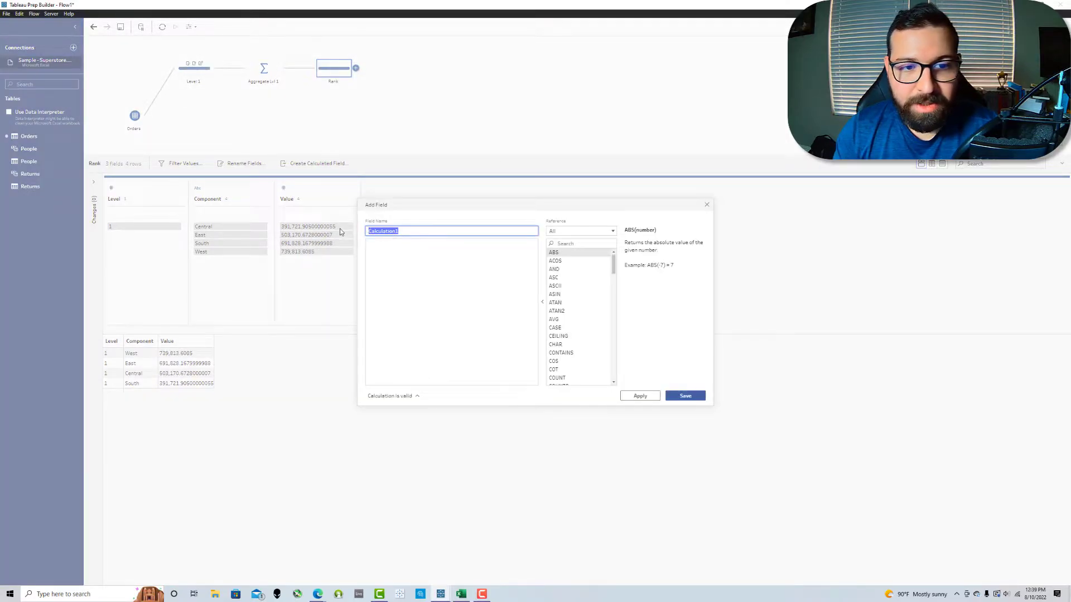
text(Rank)
click(389, 246)
text({ ORDERBY })
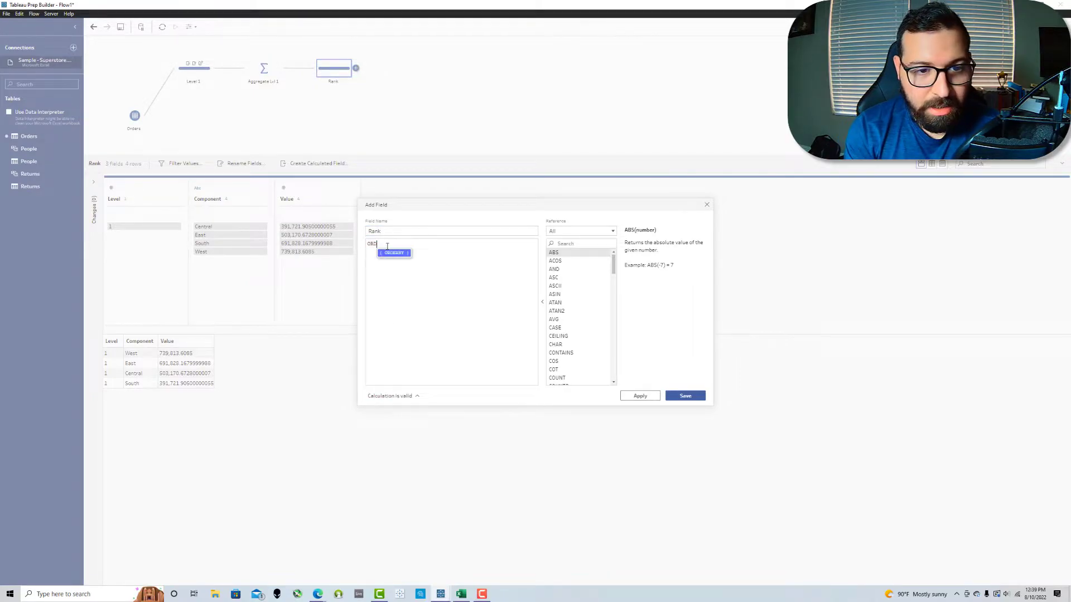
text([Value]: RANK)
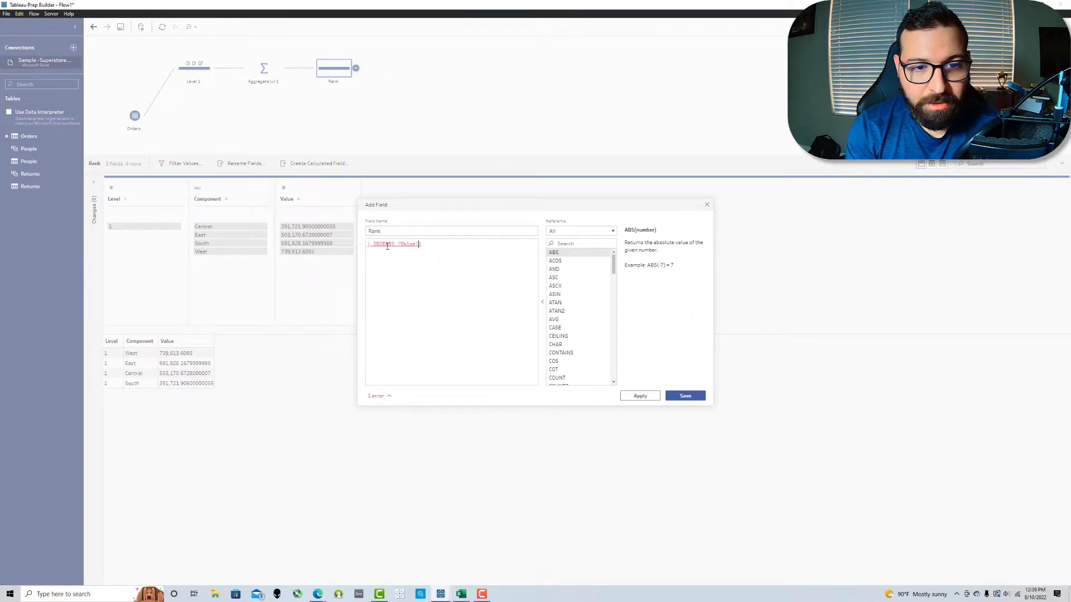
key(Return)
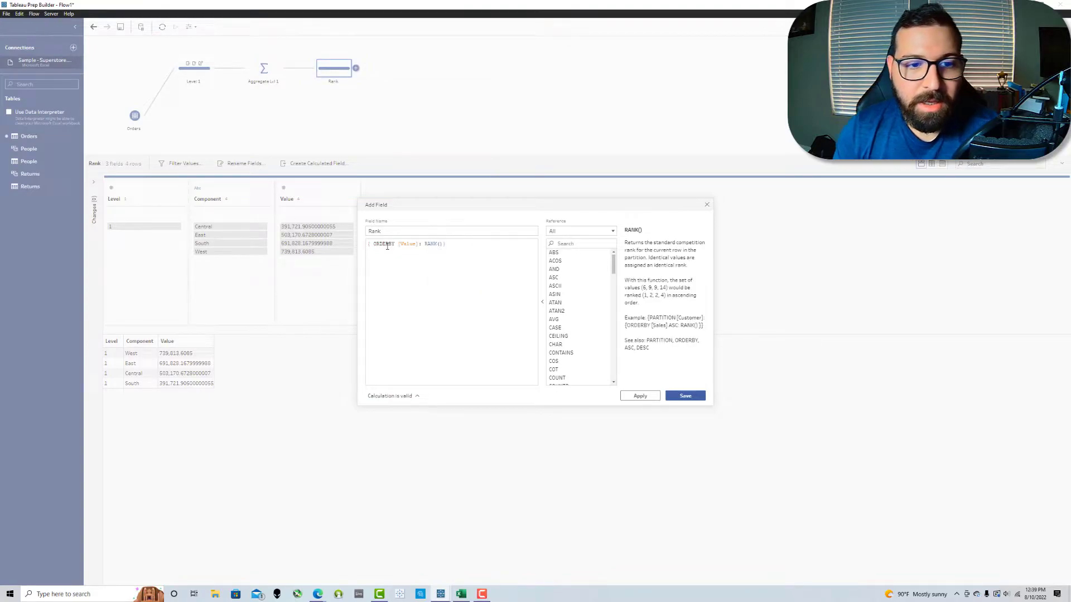
key(ctrl+a)
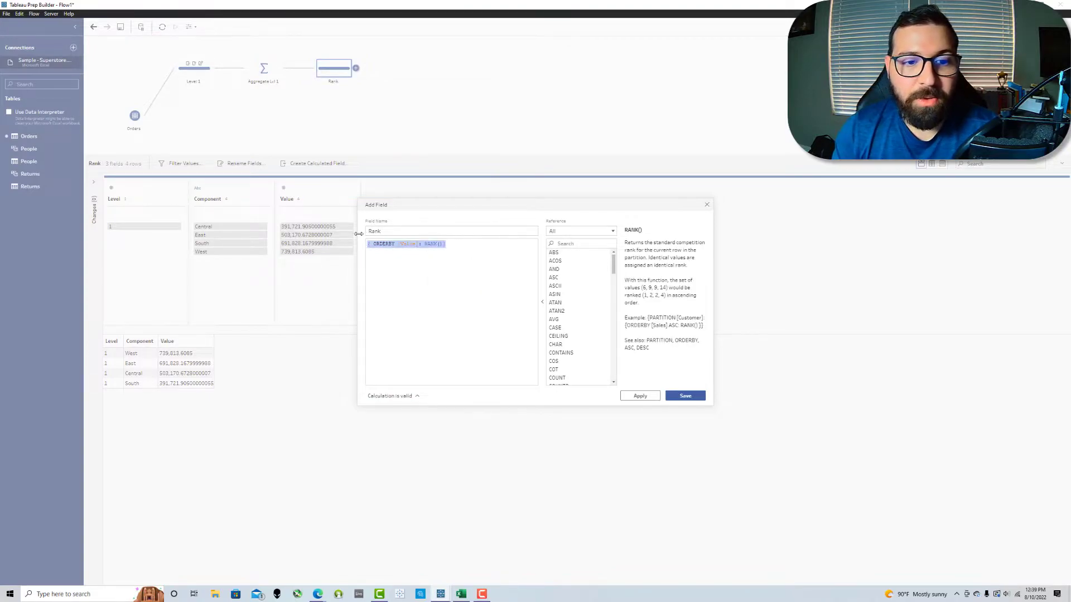
click(685, 396)
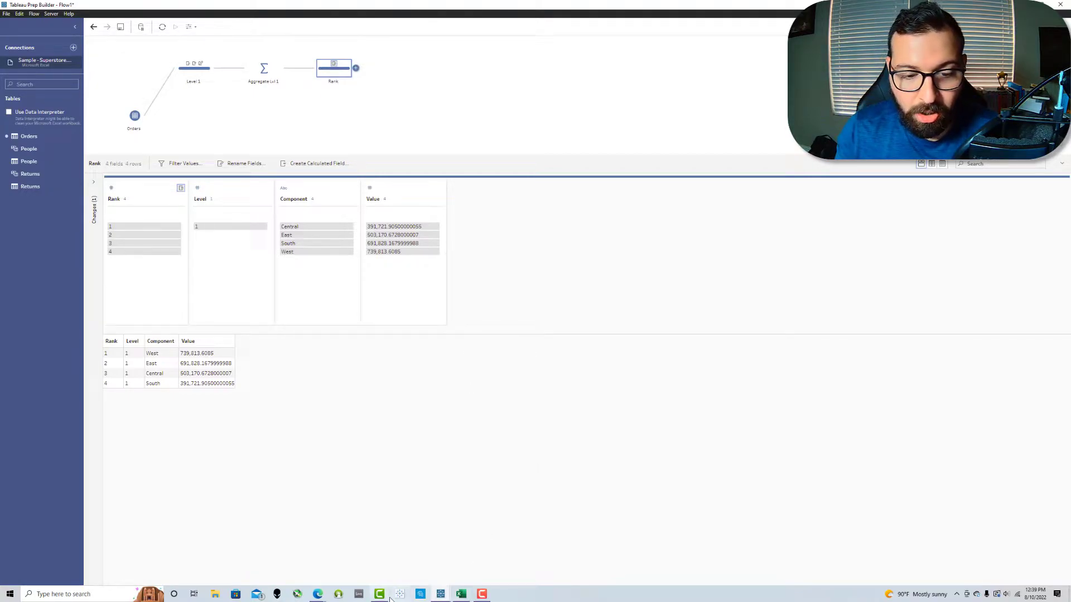
Step: Switch to the Wix blog draft and examine how the sunburst chart's segments are ordered, then return to Tableau Prep Builder
mouse_move(391, 598)
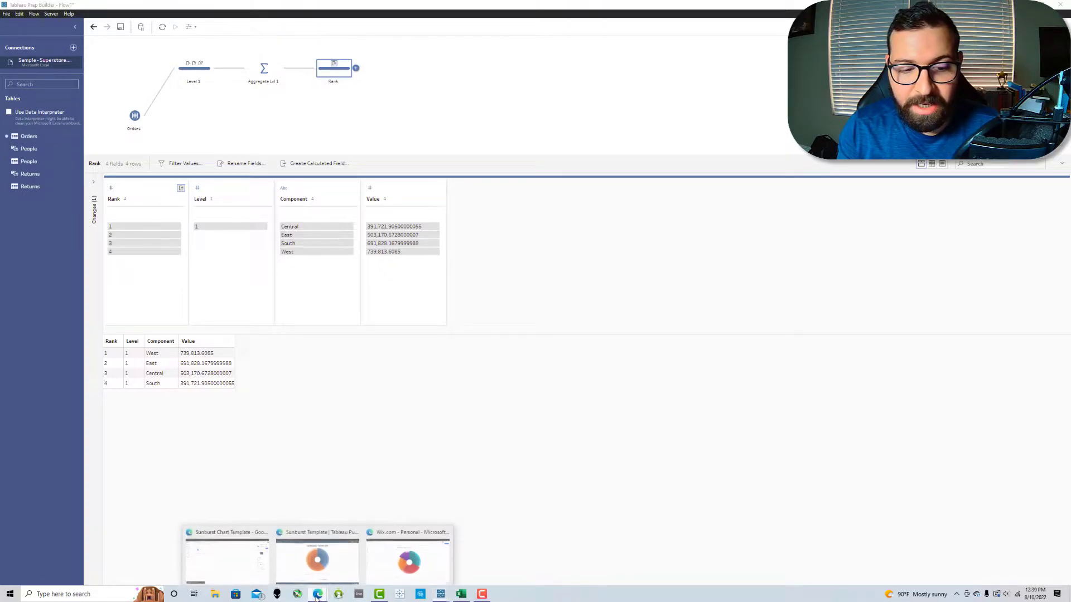
drag(1070, 16, 658, 1)
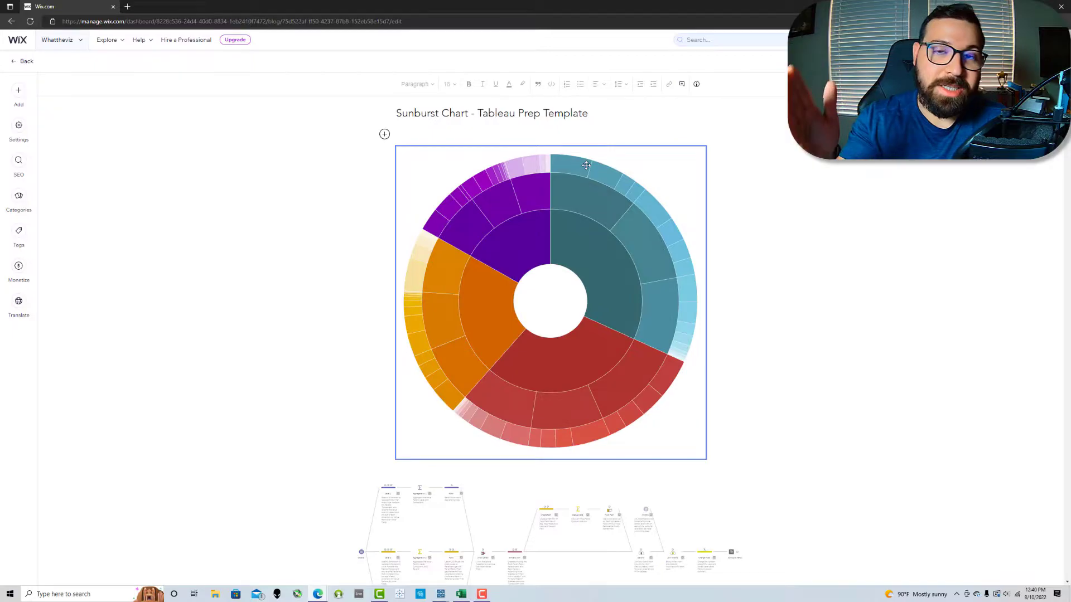
drag(484, 6, 513, 66)
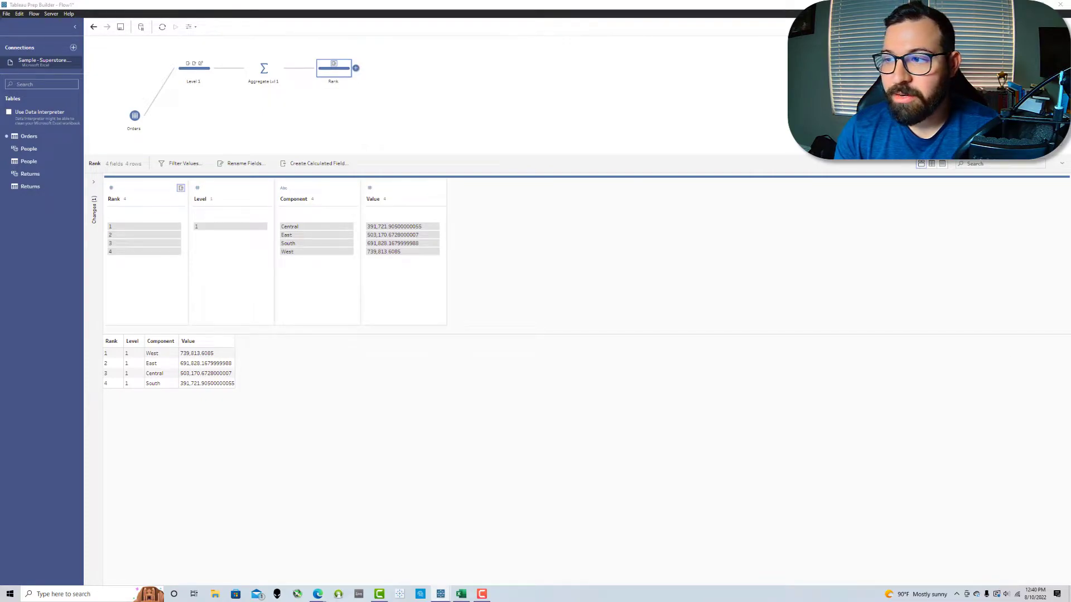
Step: Add a second clean step branching from the Orders input and rename its Region field to Parent
click(146, 116)
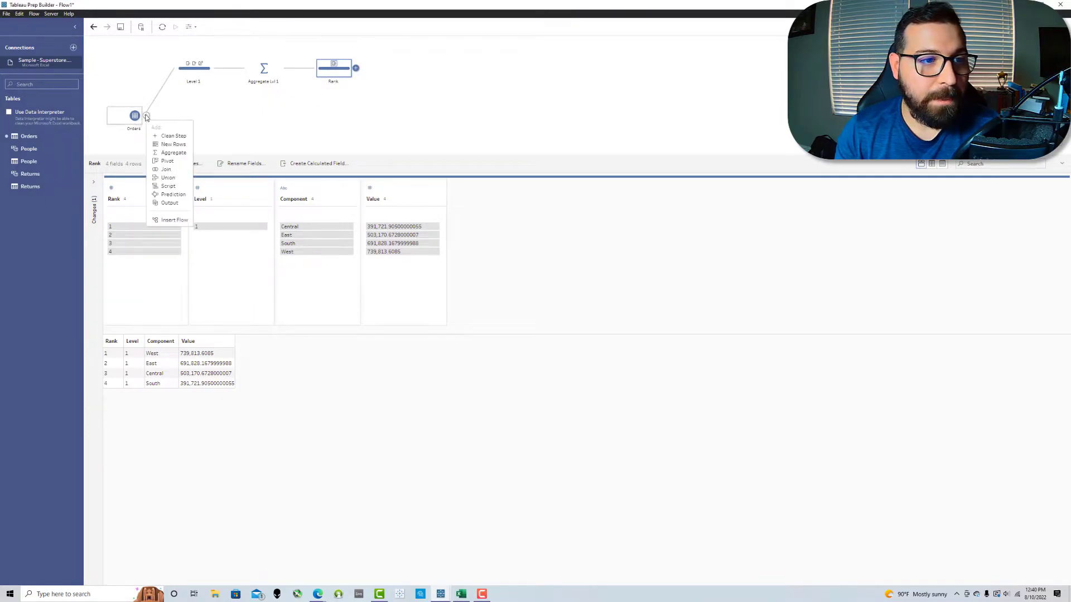
click(169, 136)
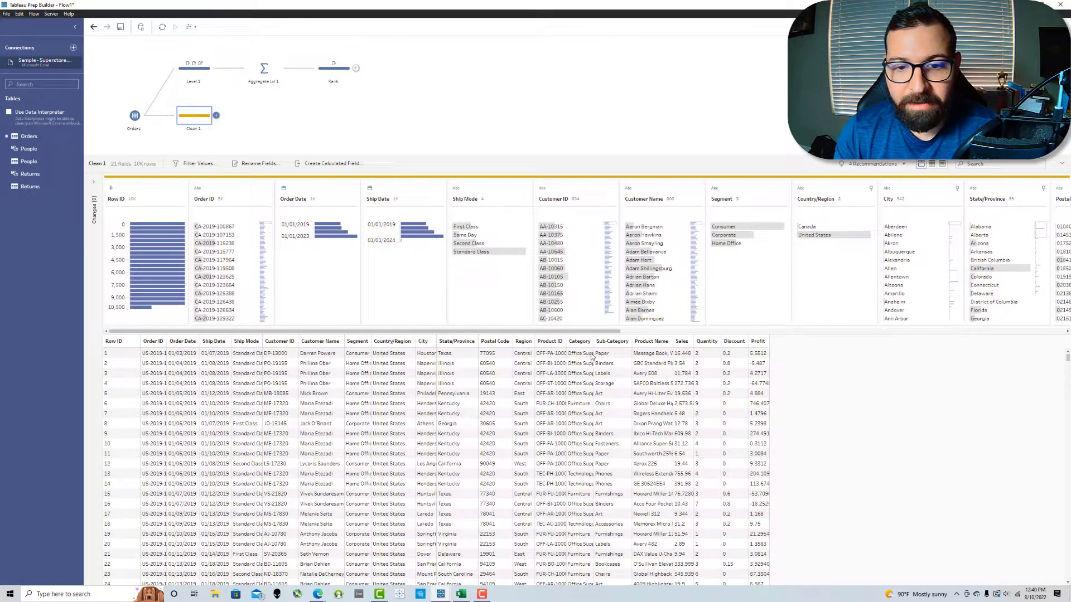
click(526, 344)
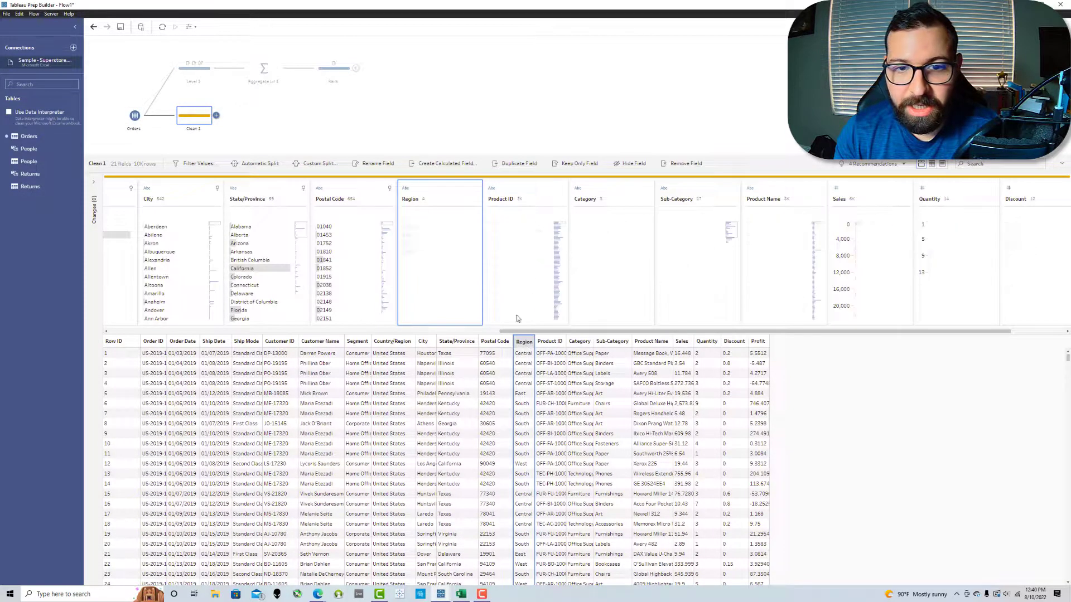
double_click(409, 200)
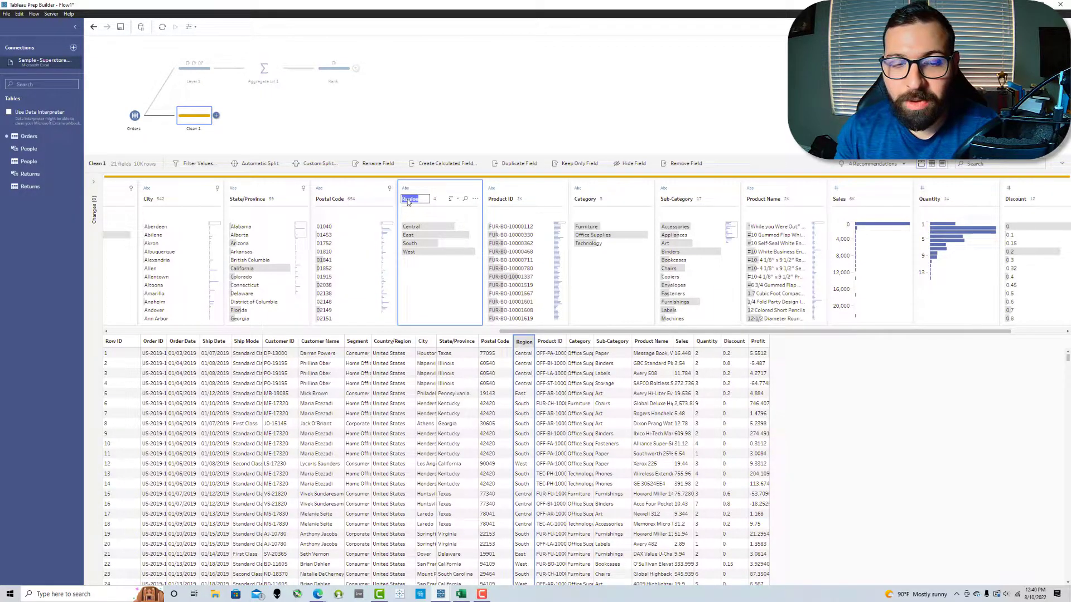
text(Parent)
key(Return)
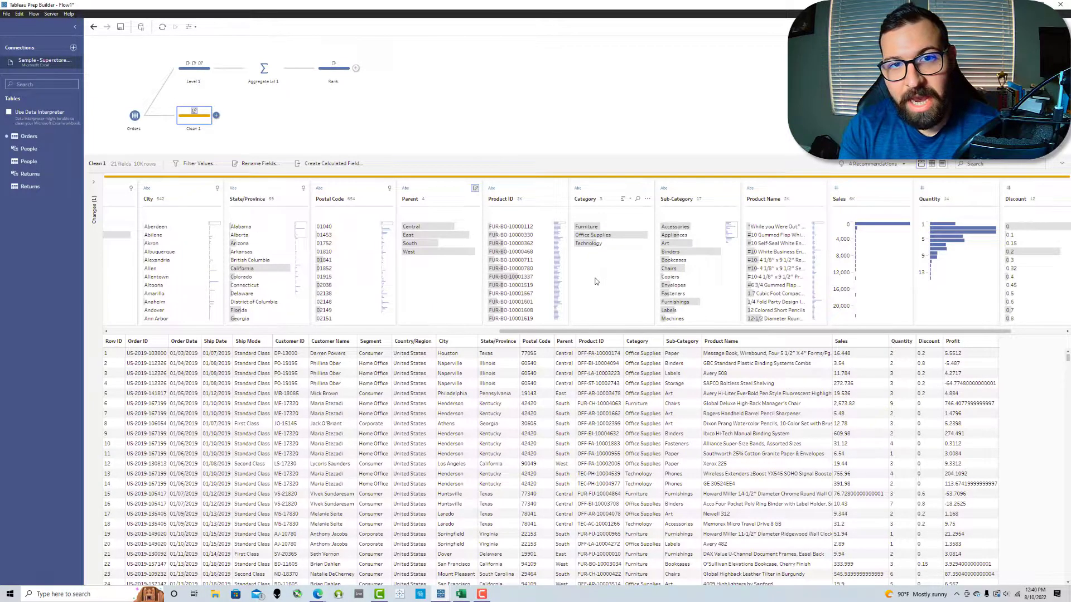
Step: Rename the Category field to Component and the Sales field to Value
double_click(582, 199)
text(Compo)
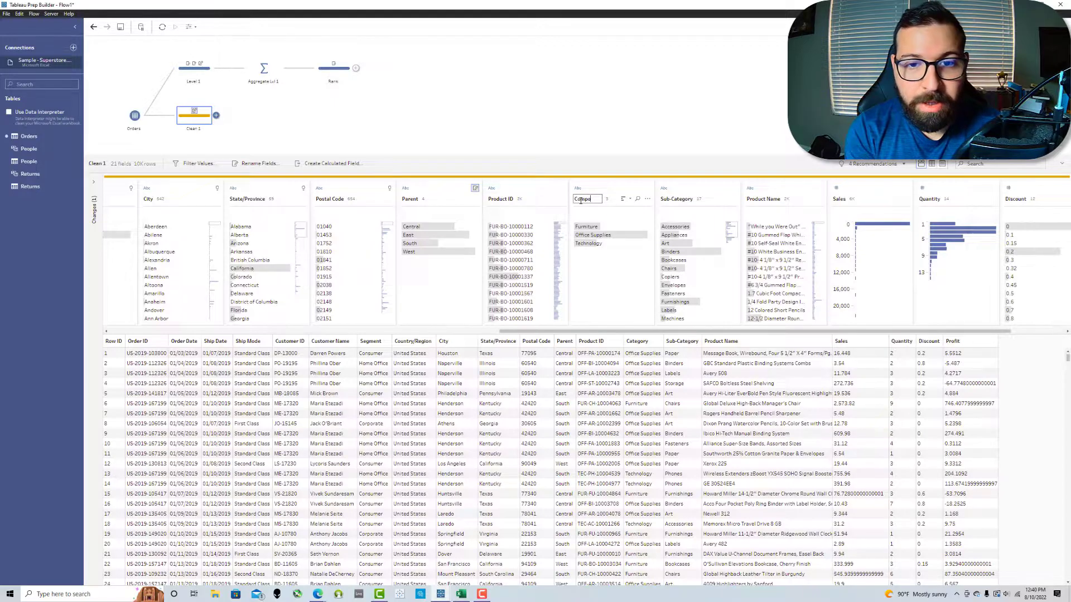
text(nent)
key(Return)
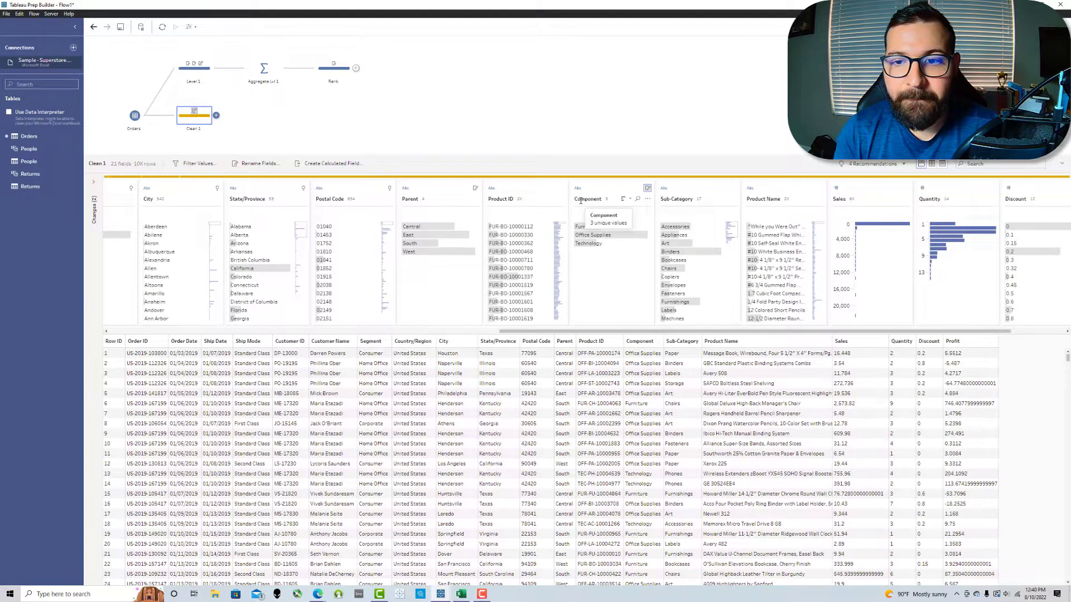
double_click(838, 199)
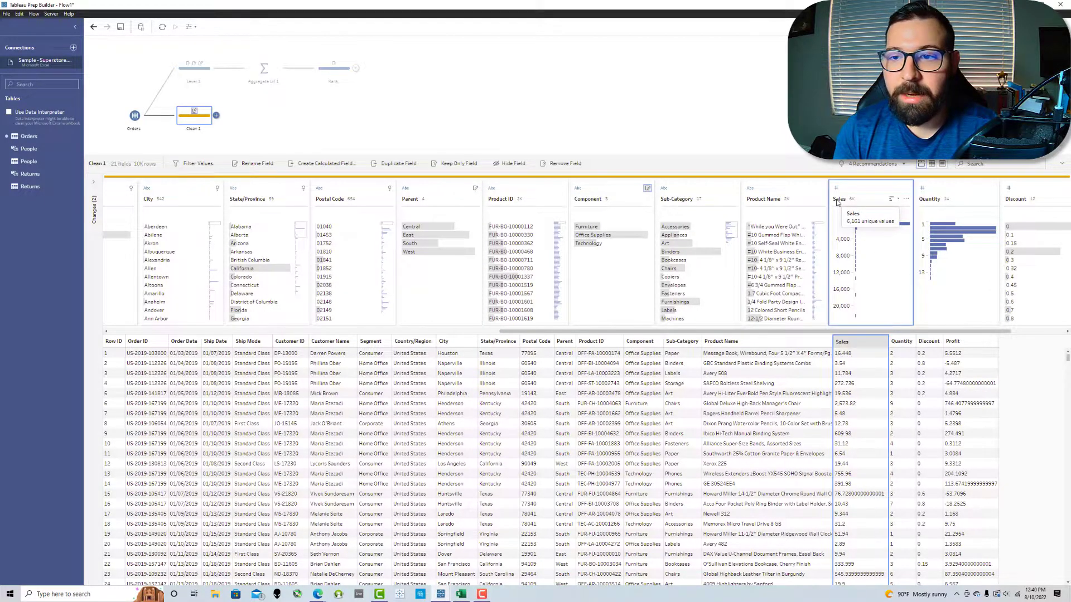
key(Escape)
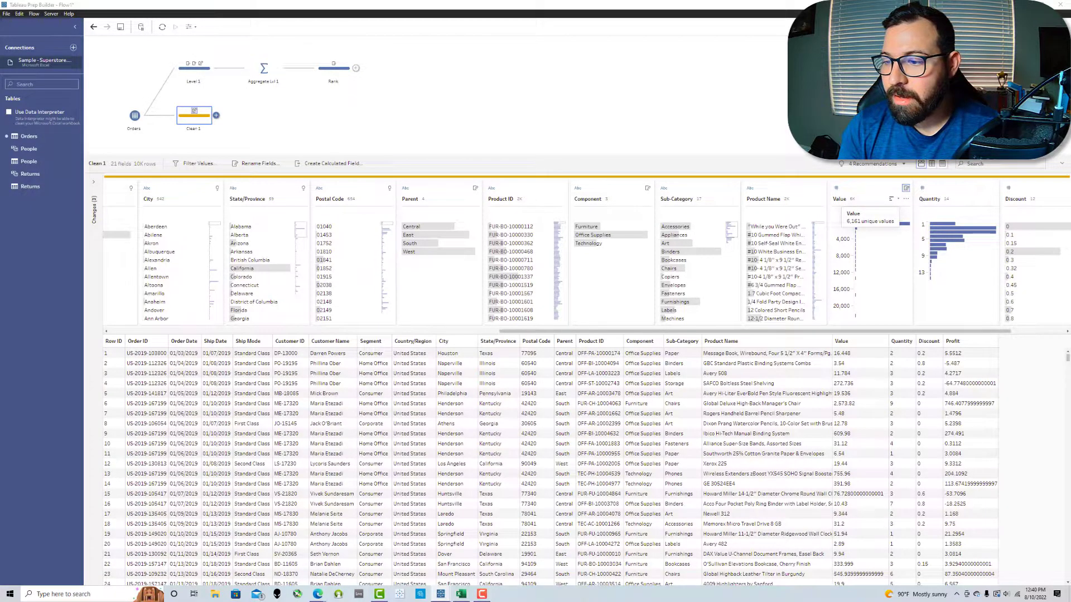
Step: Keep only the Parent, Component and Value fields in the second clean step
click(406, 189)
ctrl+click(602, 191)
ctrl+click(860, 192)
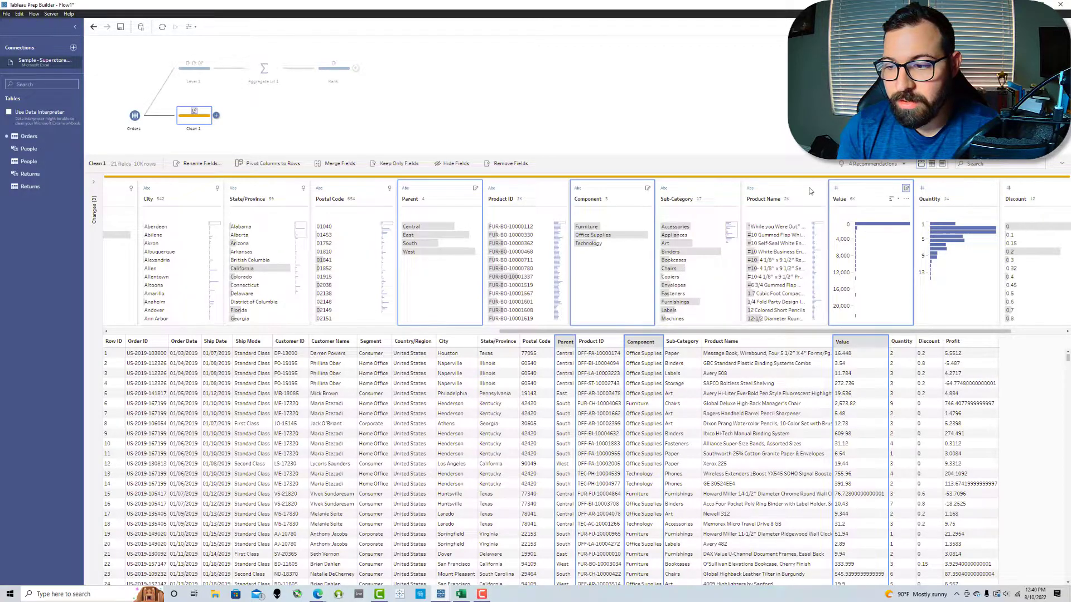
click(376, 165)
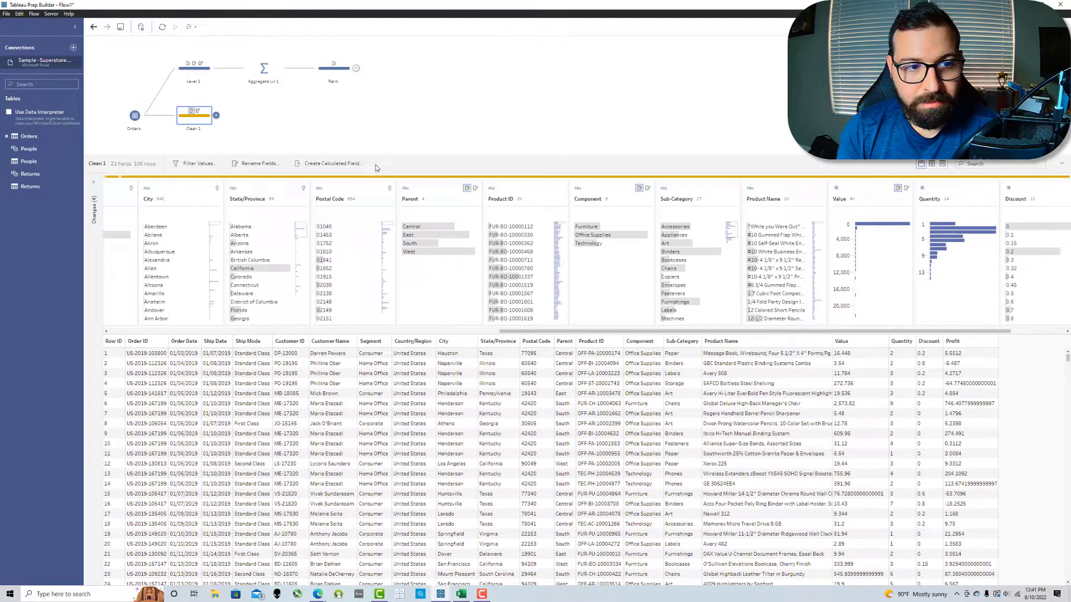
Step: Create a calculated field named Level with the constant value 2
click(328, 163)
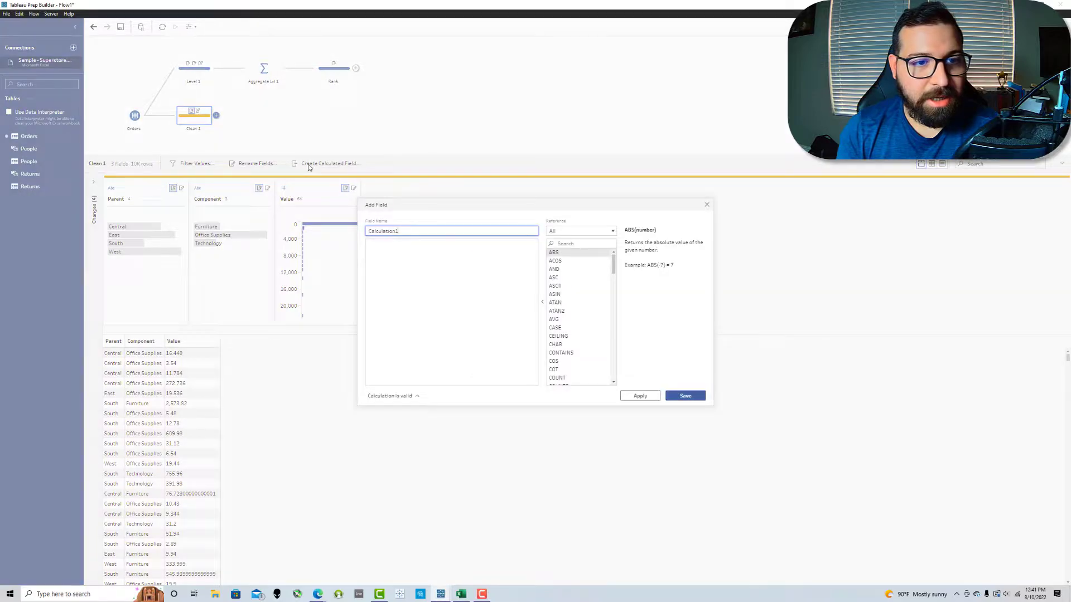
double_click(409, 232)
text(Level)
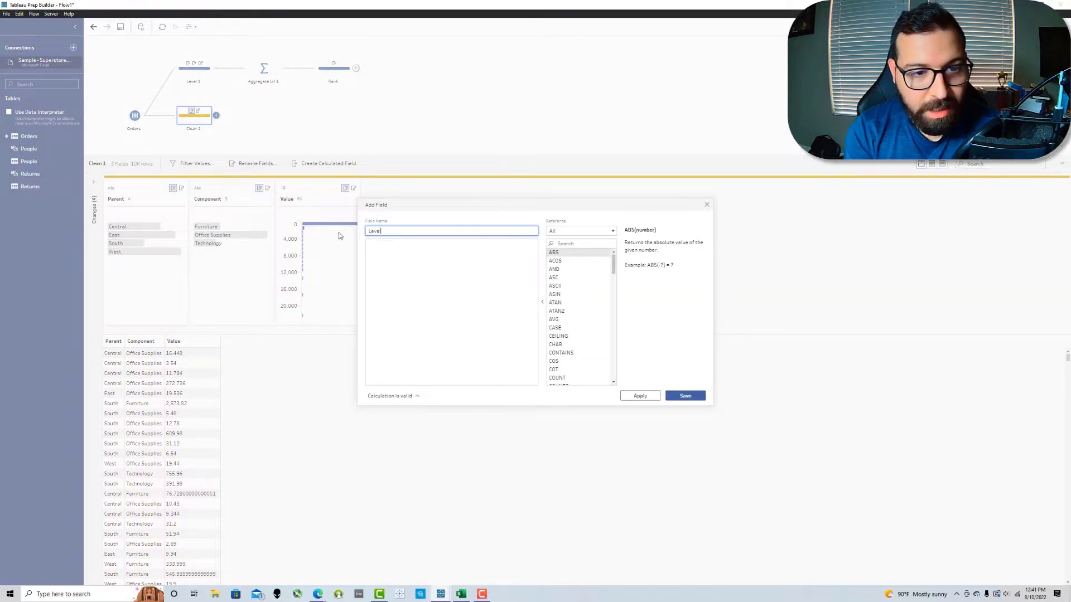
click(677, 397)
Step: Rename the second clean step as Level 2 and move its Component field ahead of Parent
double_click(198, 130)
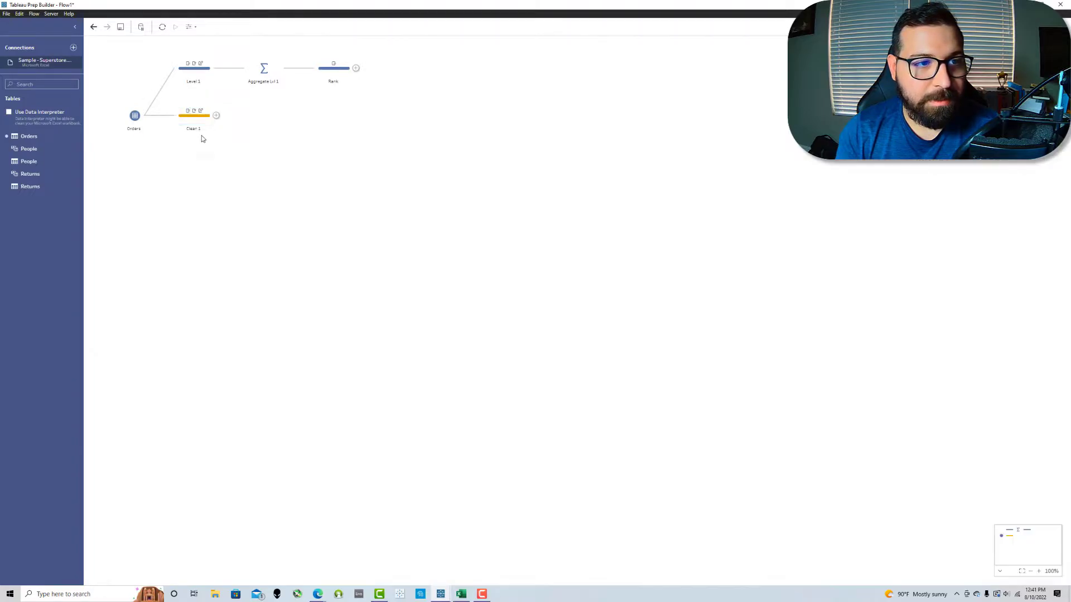
text(Level 2)
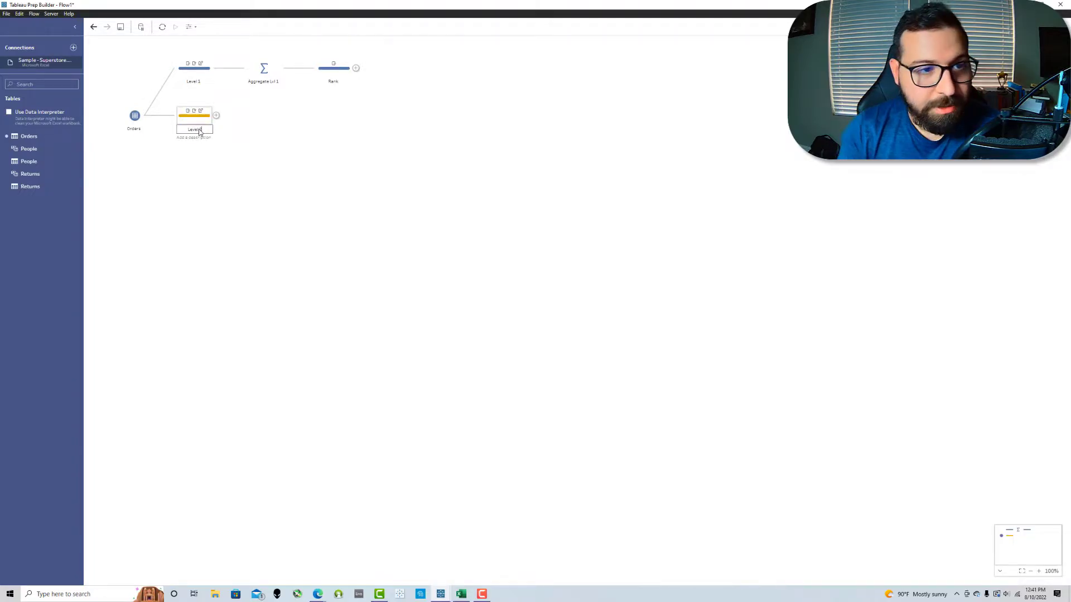
click(207, 118)
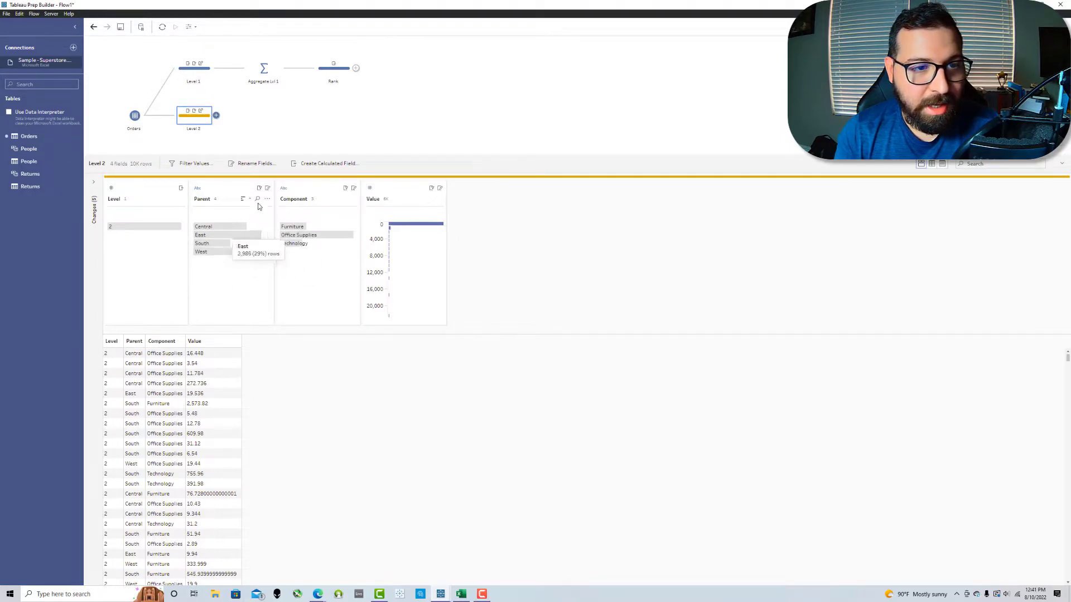
drag(313, 196, 188, 199)
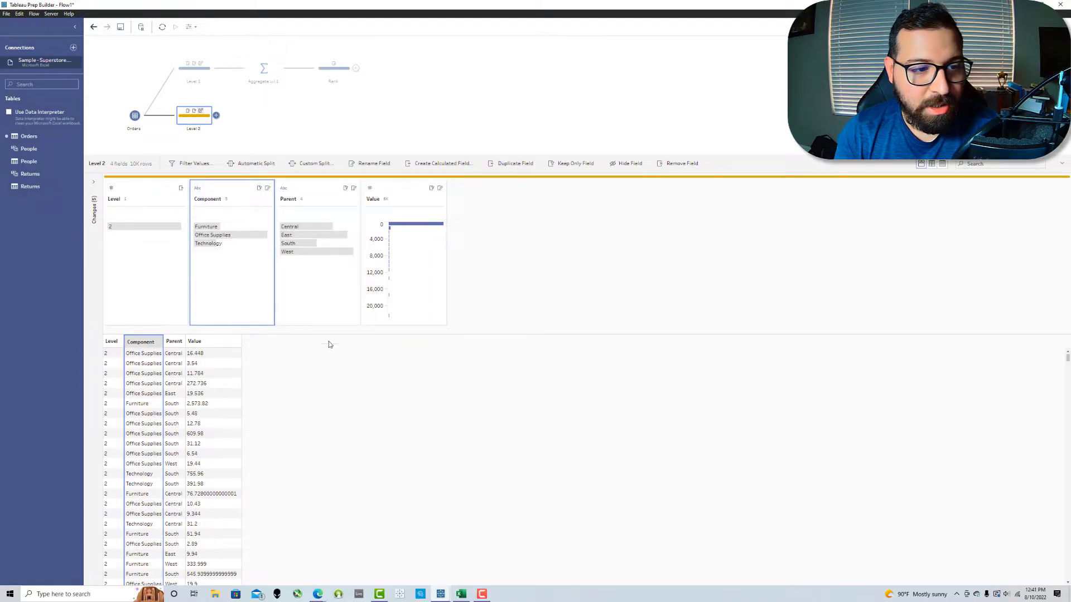
click(136, 342)
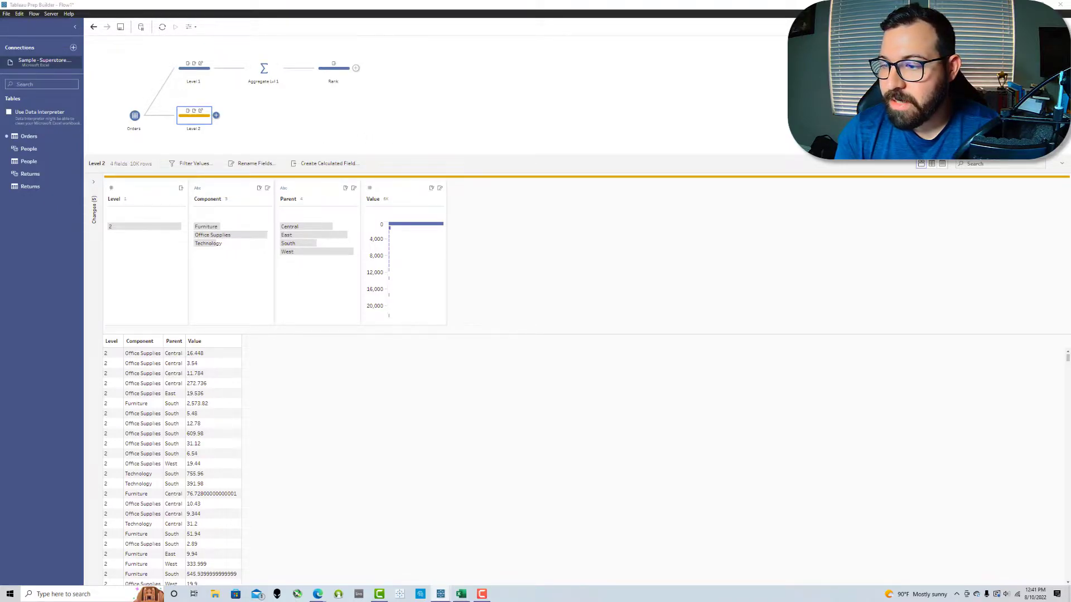
Step: Add an aggregate step after the Level 2 step and name it Aggregate Lvl 2
click(216, 116)
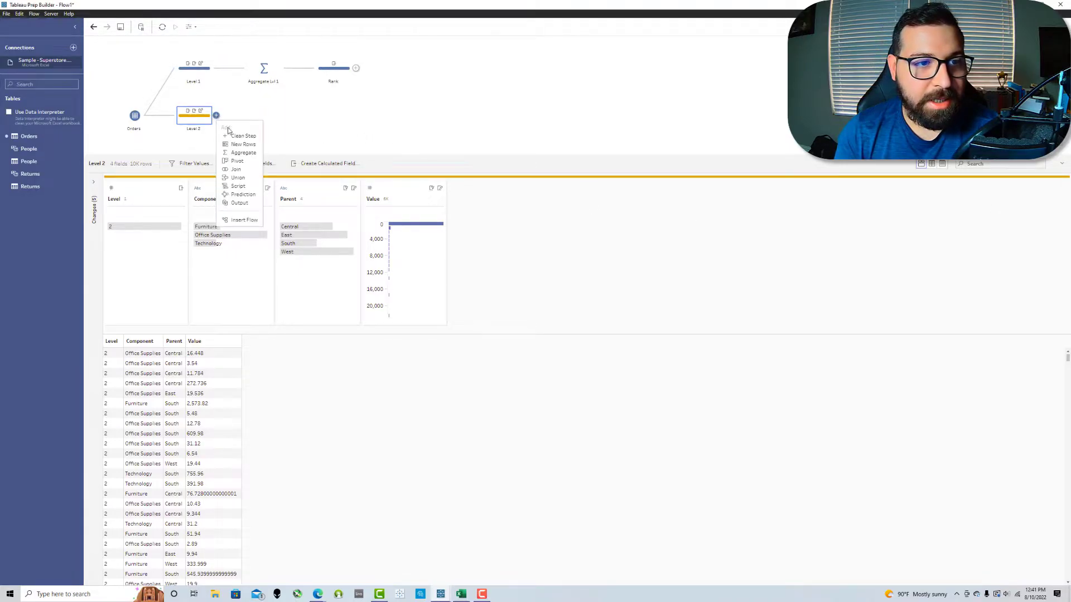
click(252, 146)
double_click(267, 131)
text(Aggregate Lvl)
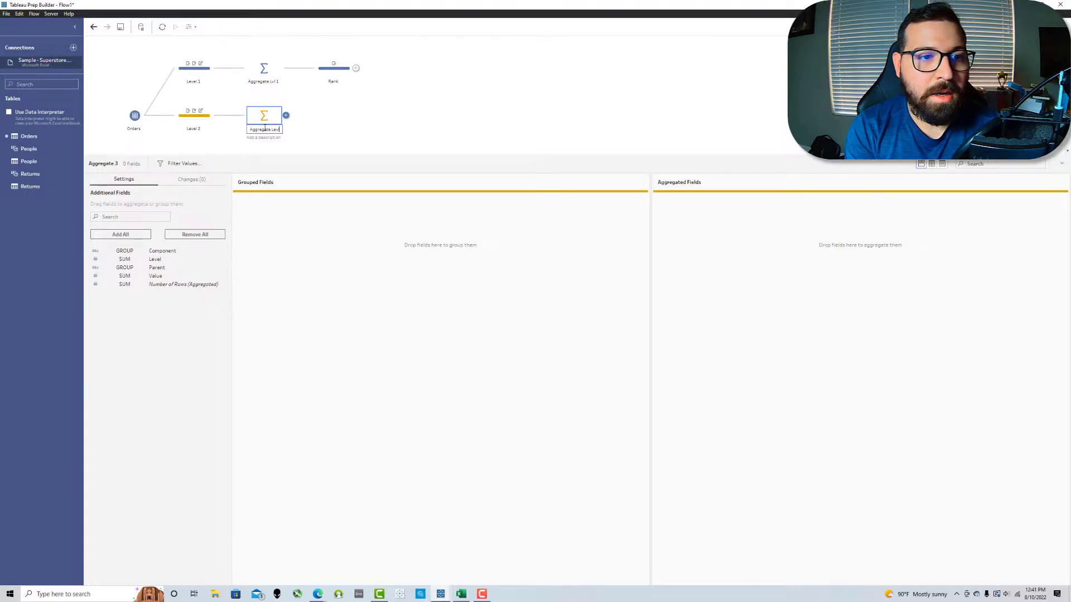
text(2)
key(Return)
Step: Aggregate Value as a sum, grouped by Level, Component and Parent, in the Aggregate Lvl 2 step
drag(195, 276, 727, 256)
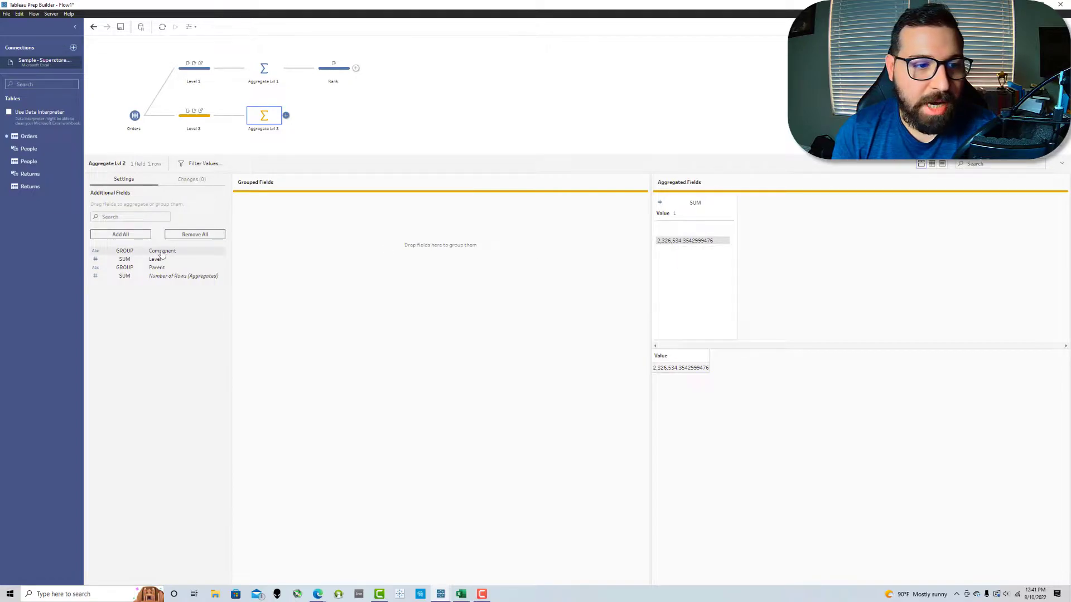
mouse_move(166, 251)
mouse_down()
mouse_move(268, 252)
mouse_move(159, 257)
mouse_up()
drag(159, 259, 299, 249)
drag(216, 253, 448, 246)
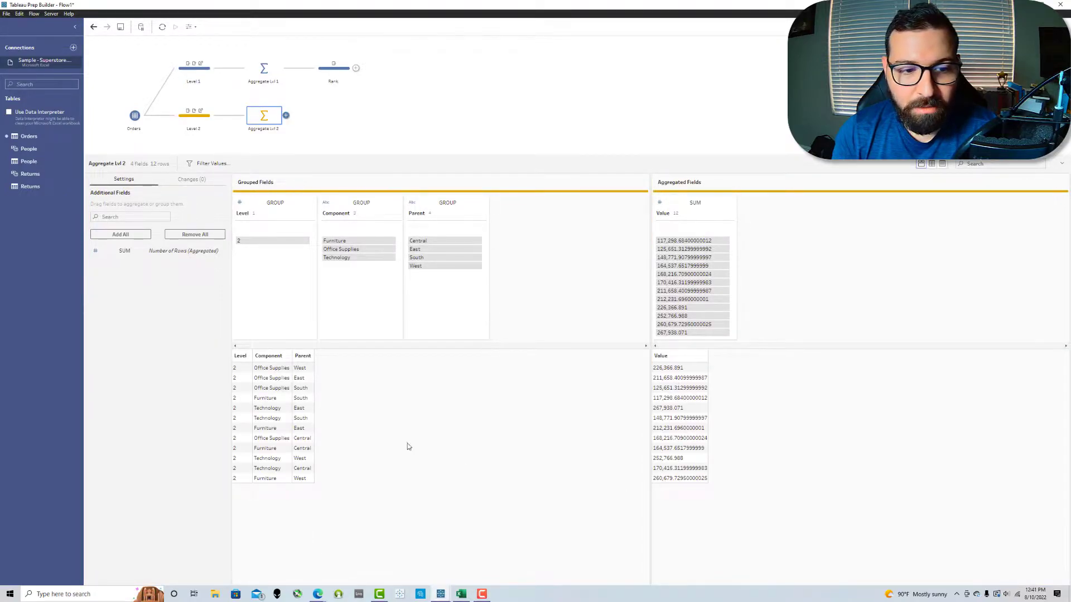
Step: Add a clean step named Rank after the Aggregate Lvl 2 step
click(286, 115)
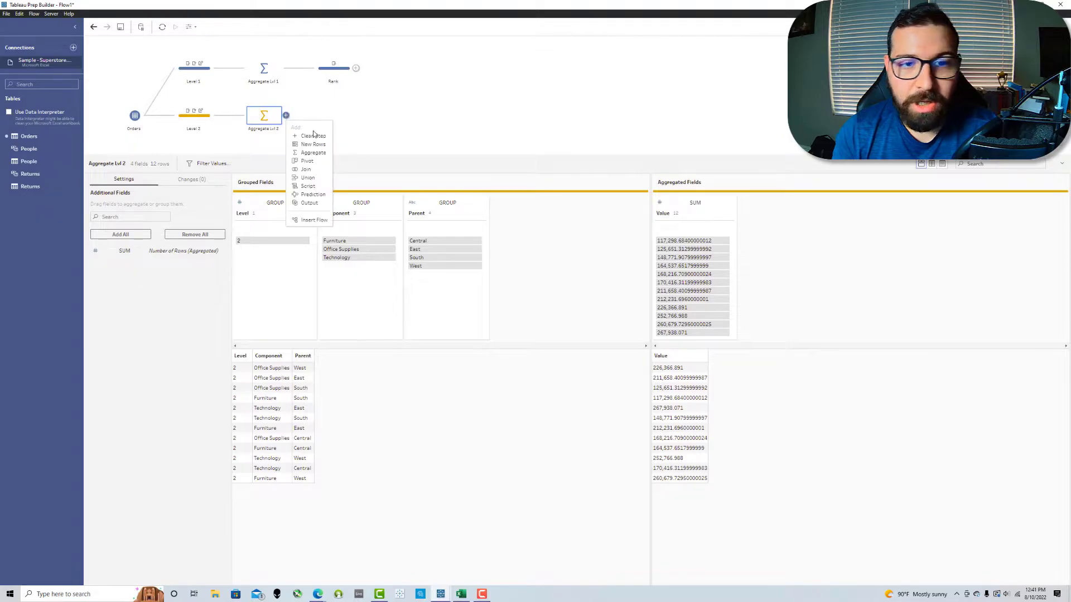
click(313, 137)
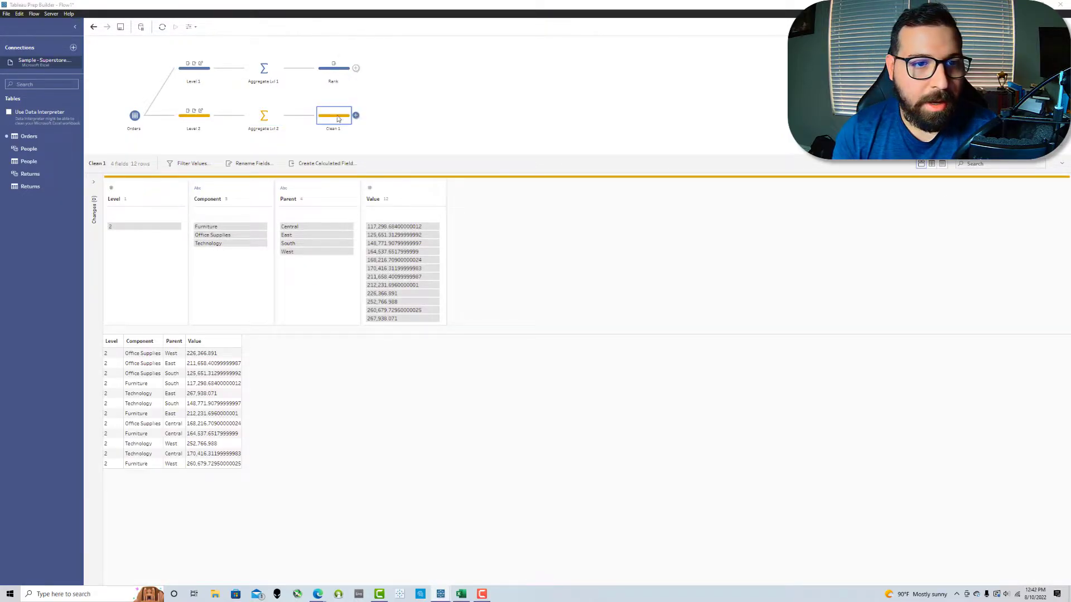
double_click(335, 130)
text(Rank)
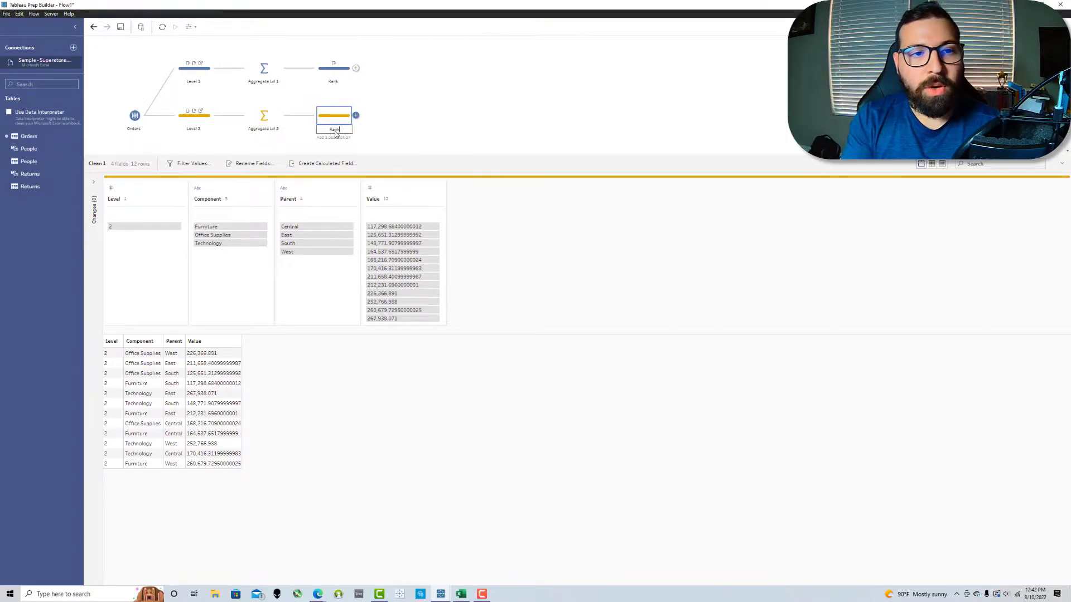
click(394, 140)
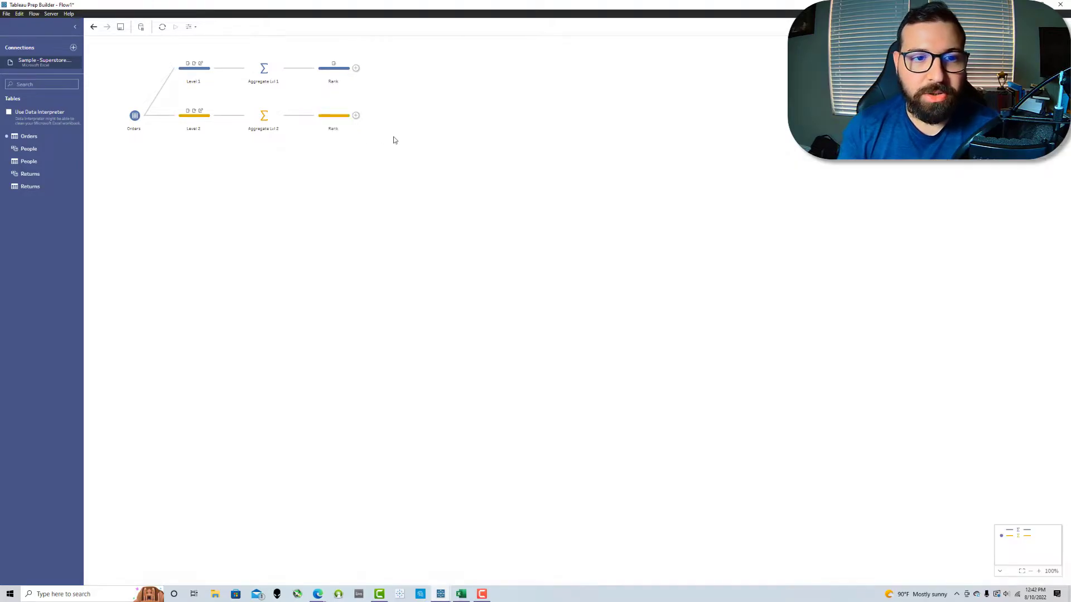
Step: In the level 2 Rank step, create a calculated field named Parent Value with the formula { FIXED [Parent]: SUM([Value]) }
click(334, 110)
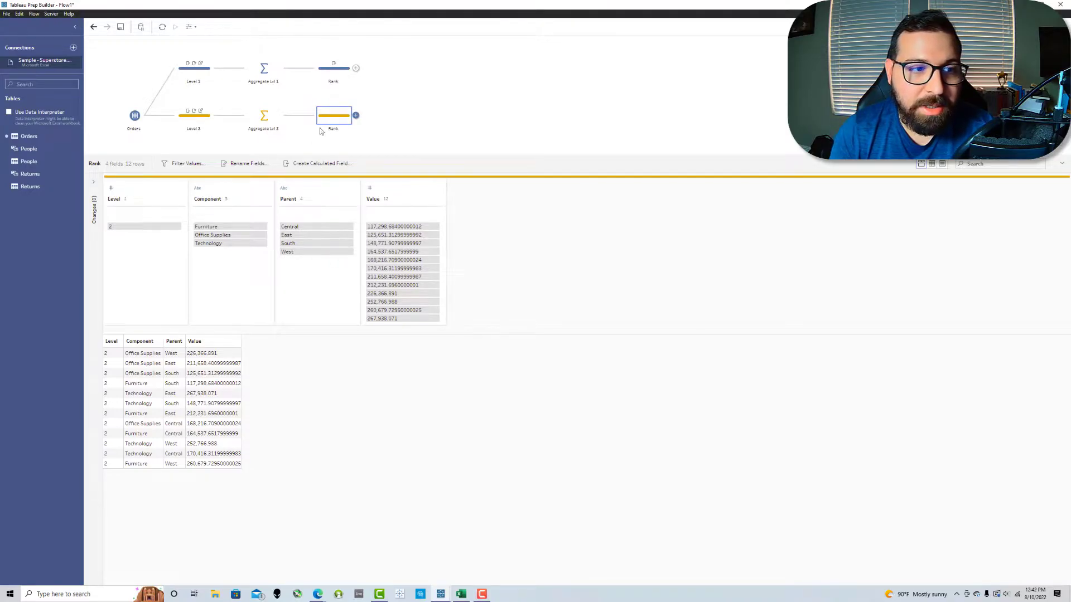
click(313, 165)
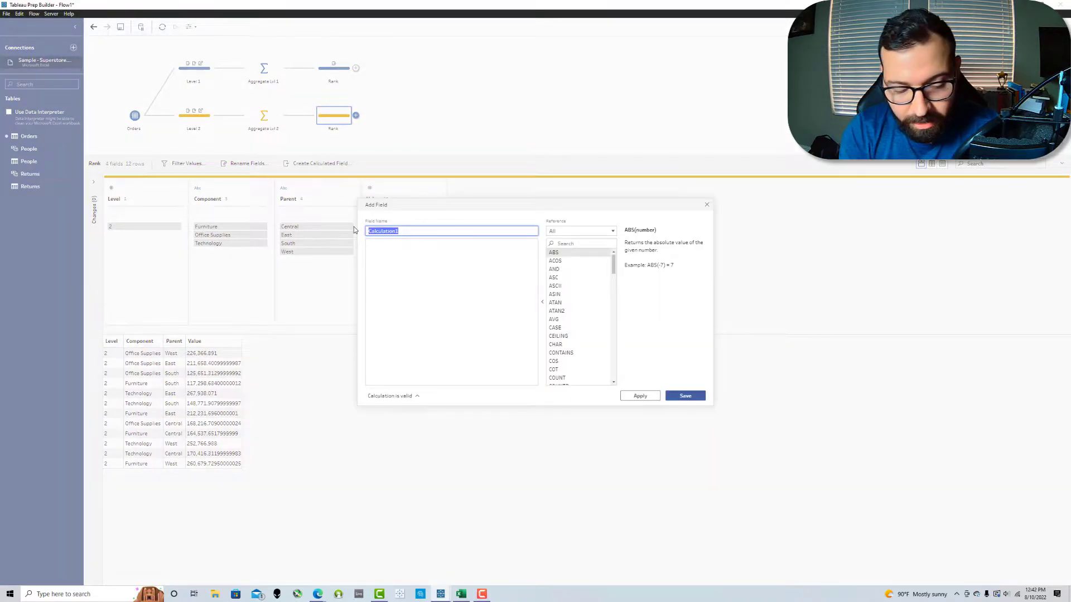
text(Parent Va)
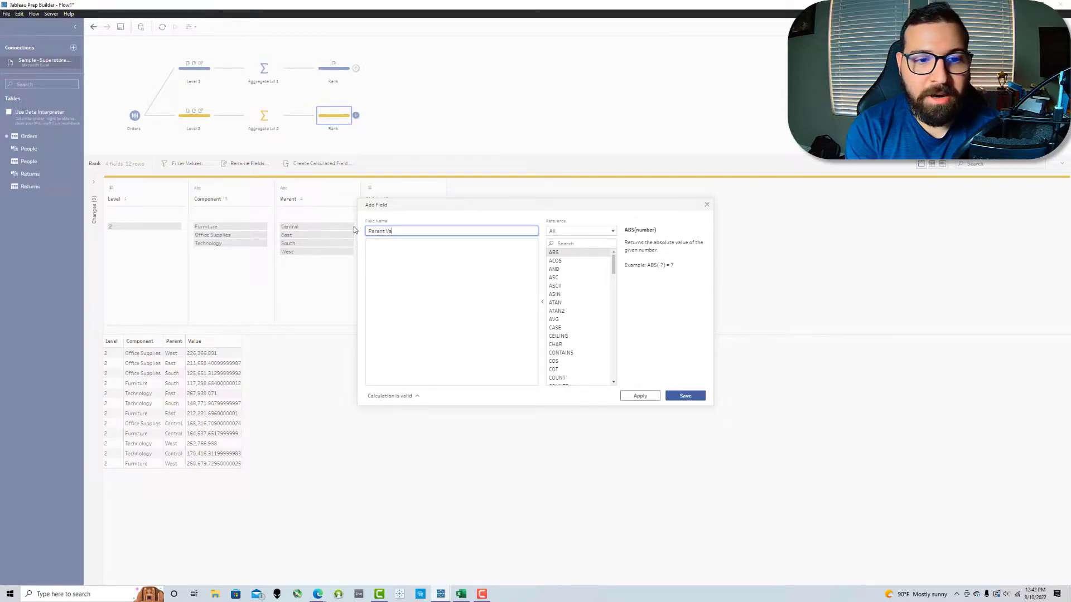
text(lue)
key(Tab)
text({ FIXED [Parent]: SUM(va)
key(Return)
click(704, 396)
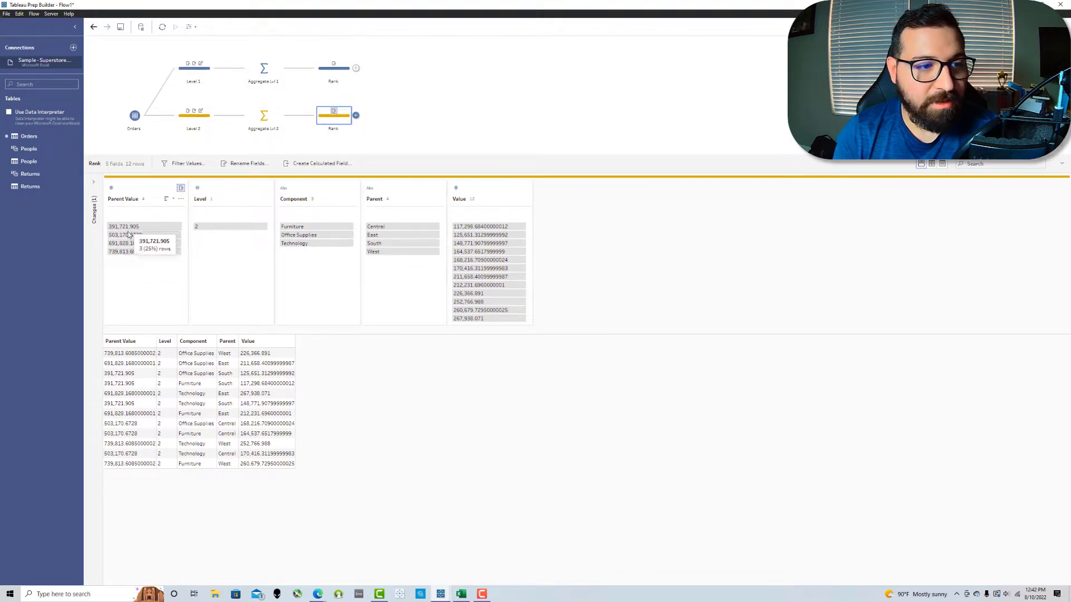
Step: Compare the West region's Parent Value with its Value in the level 1 Rank step, and return to the level 2 Rank step
click(124, 252)
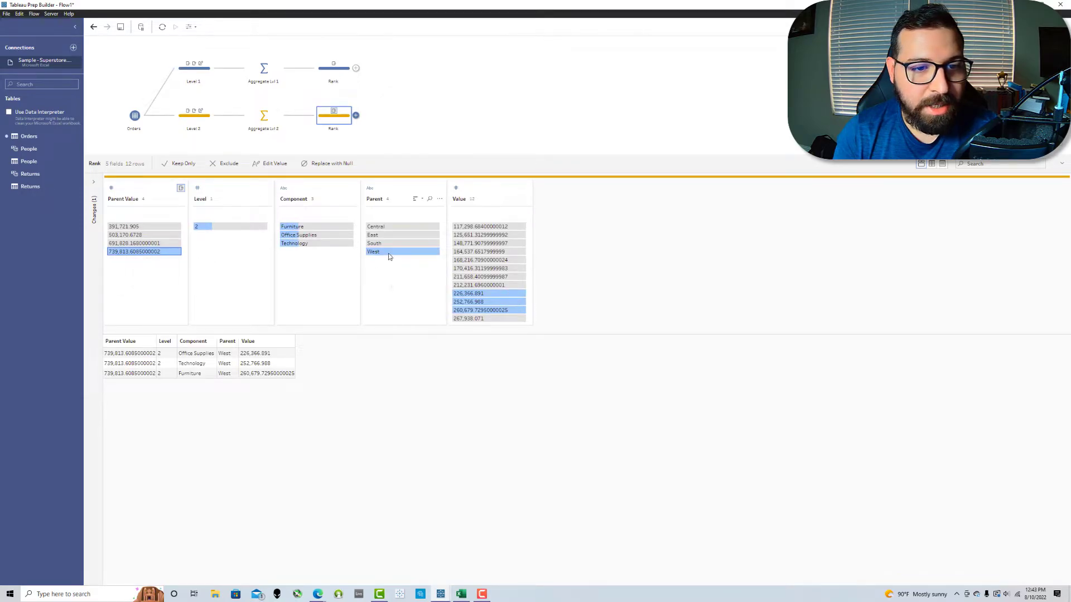
click(341, 73)
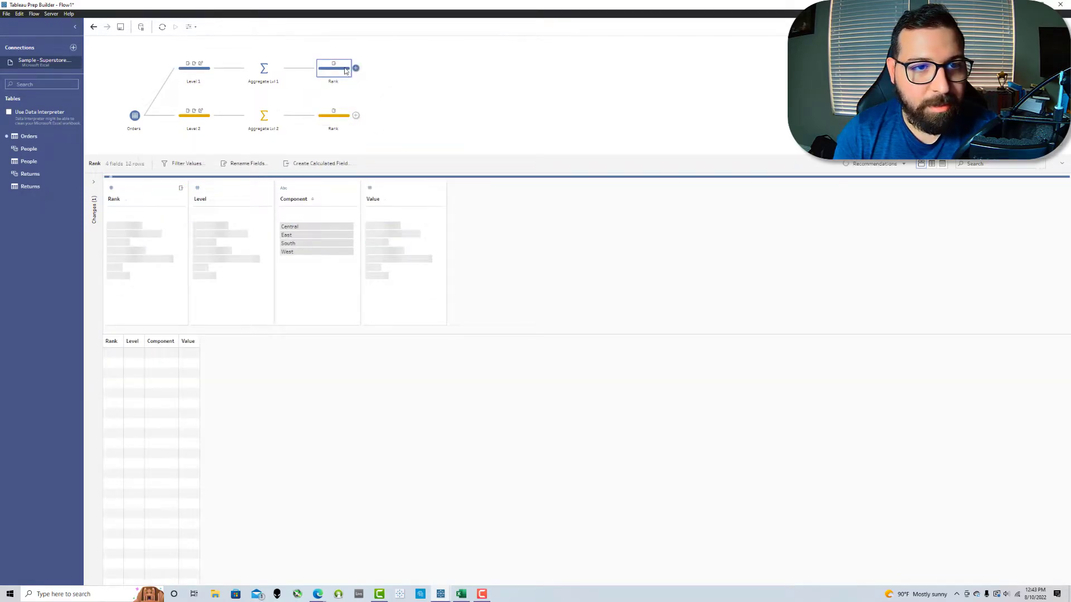
click(397, 252)
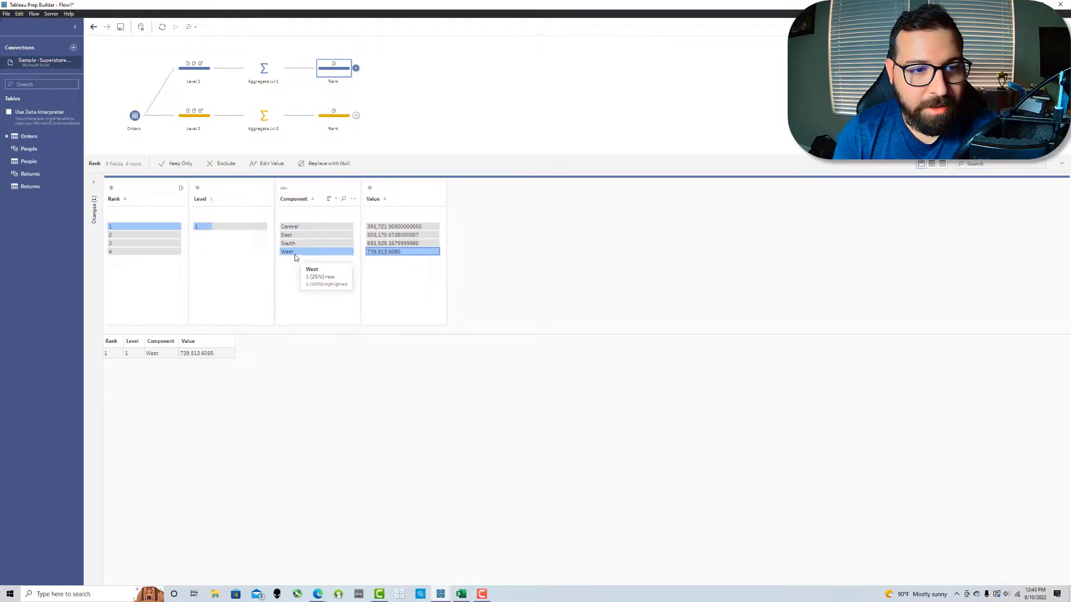
click(371, 252)
click(339, 115)
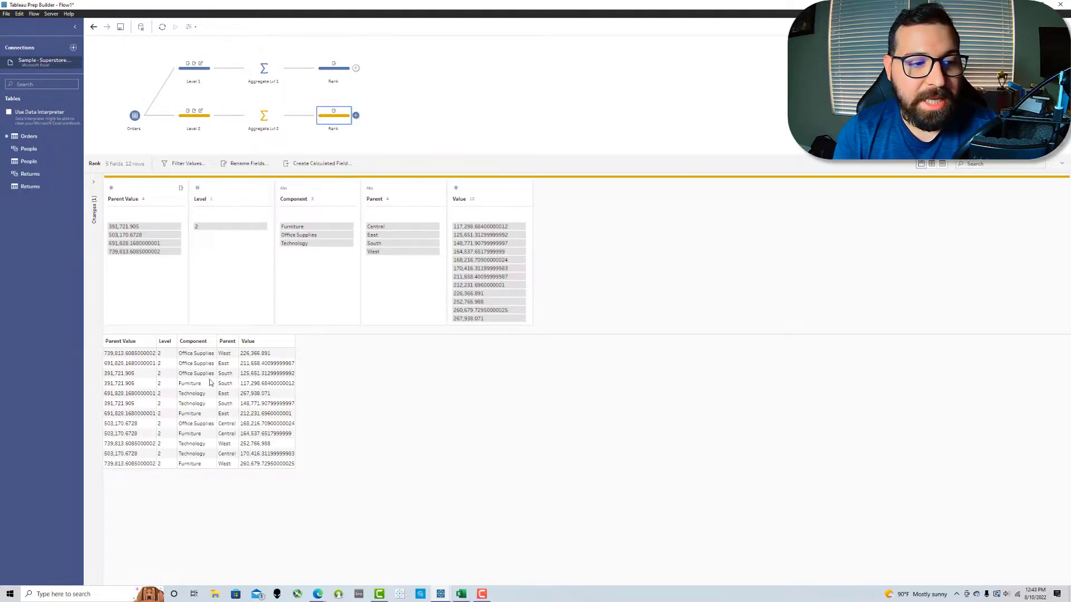
Step: Create a calculated field named Parent Rank with the formula { ORDERBY [Parent Value]: RANK_DENSE()} in the level 2 Rank step
click(94, 184)
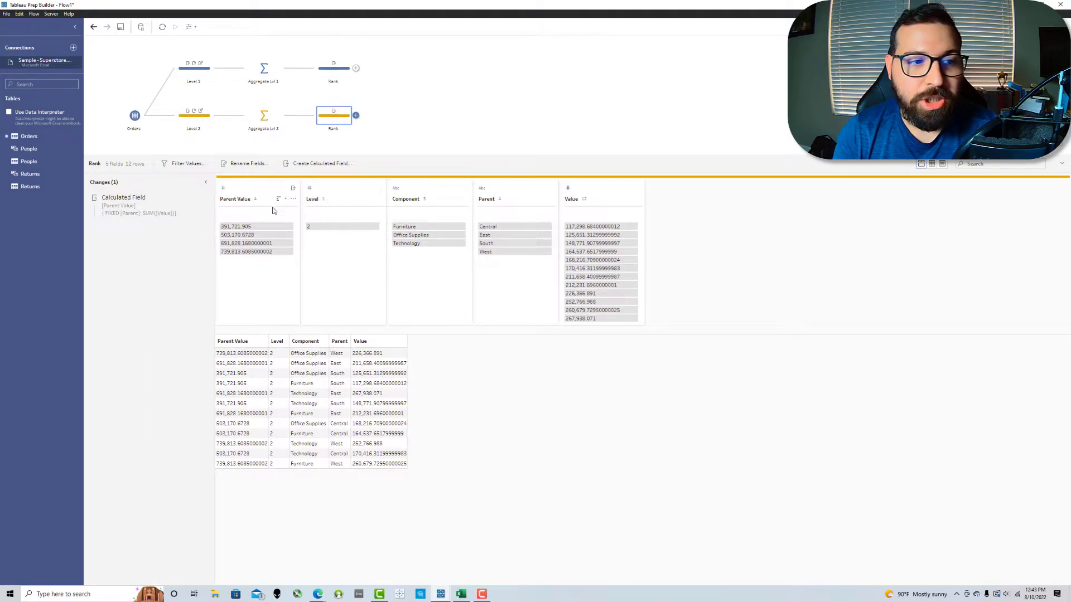
click(314, 164)
double_click(406, 234)
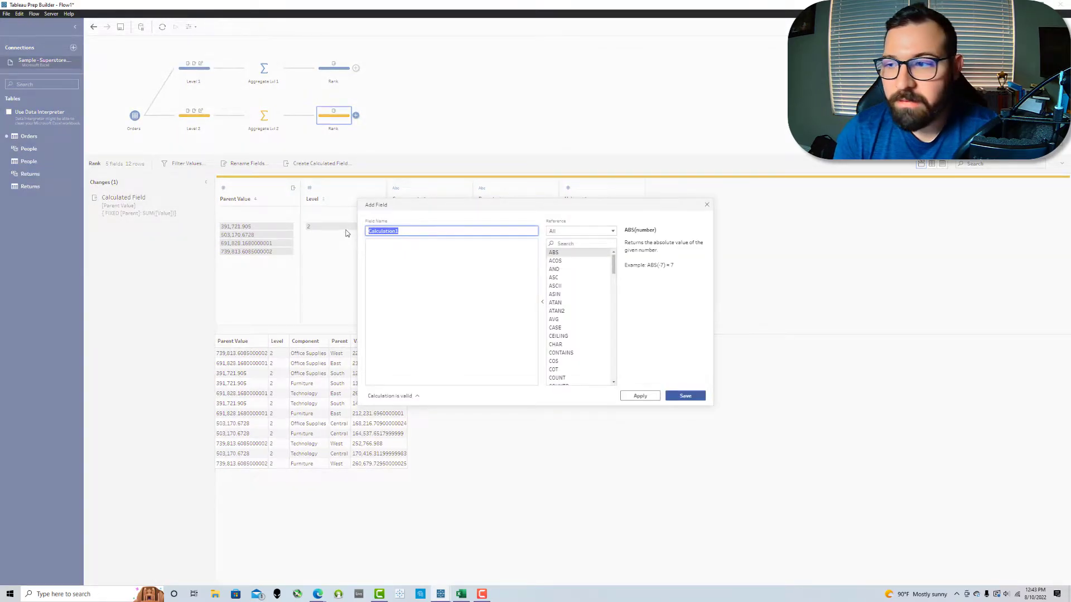
text(Parent Rank)
key(Tab)
text({ ORDERBY pare)
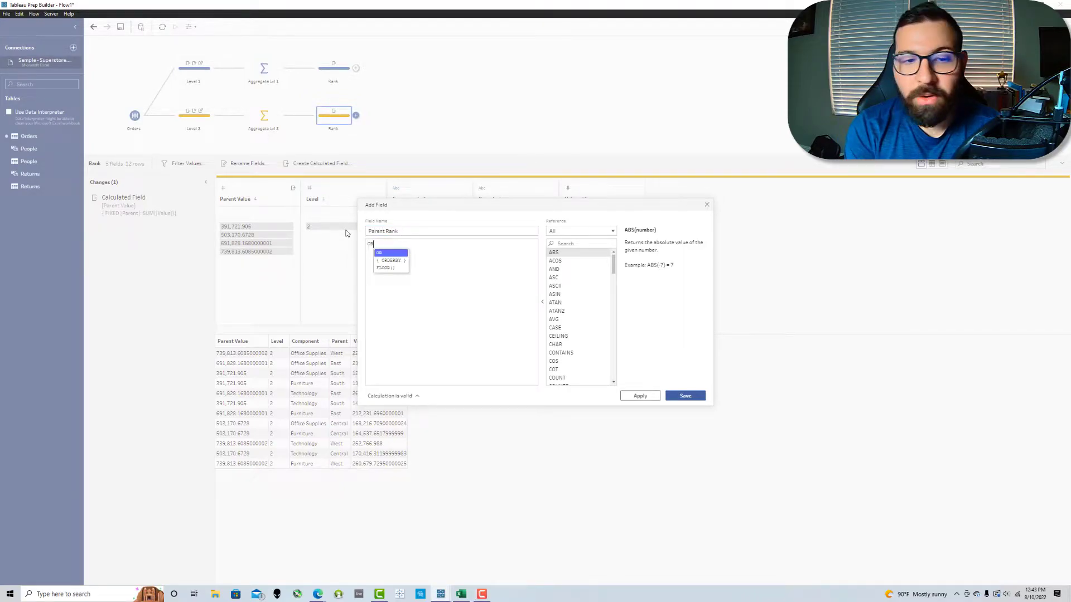
key(Down)
key(Return)
text(: RANK_D)
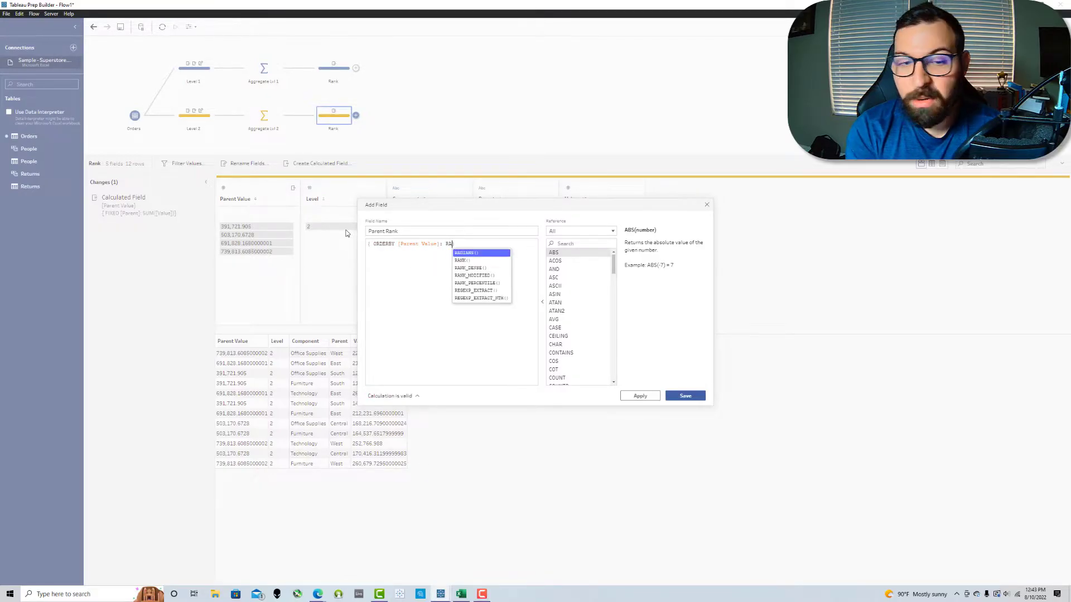
text(ENSE)
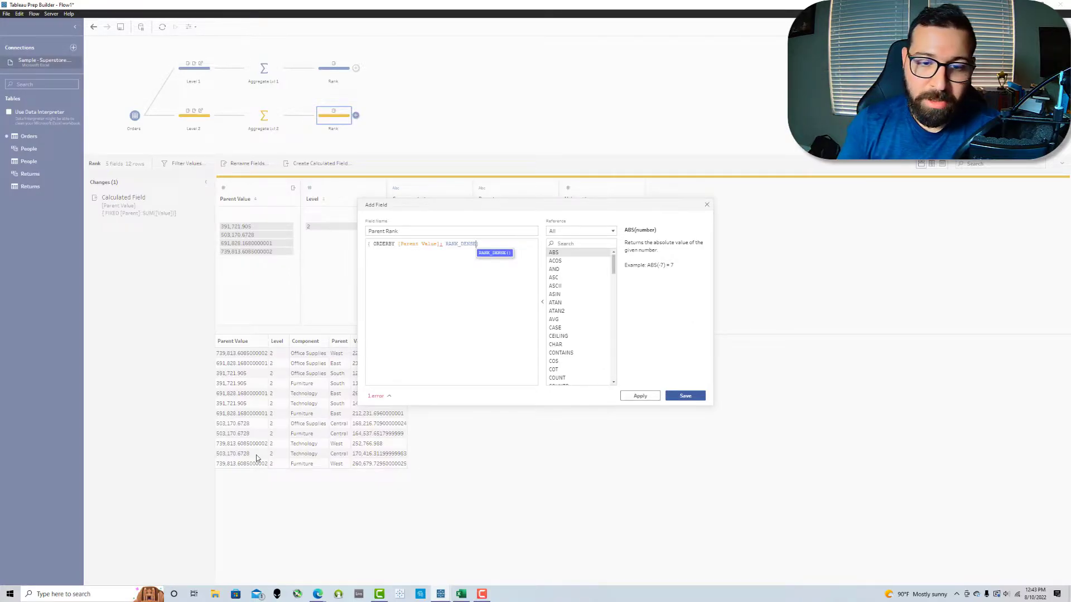
key(Return)
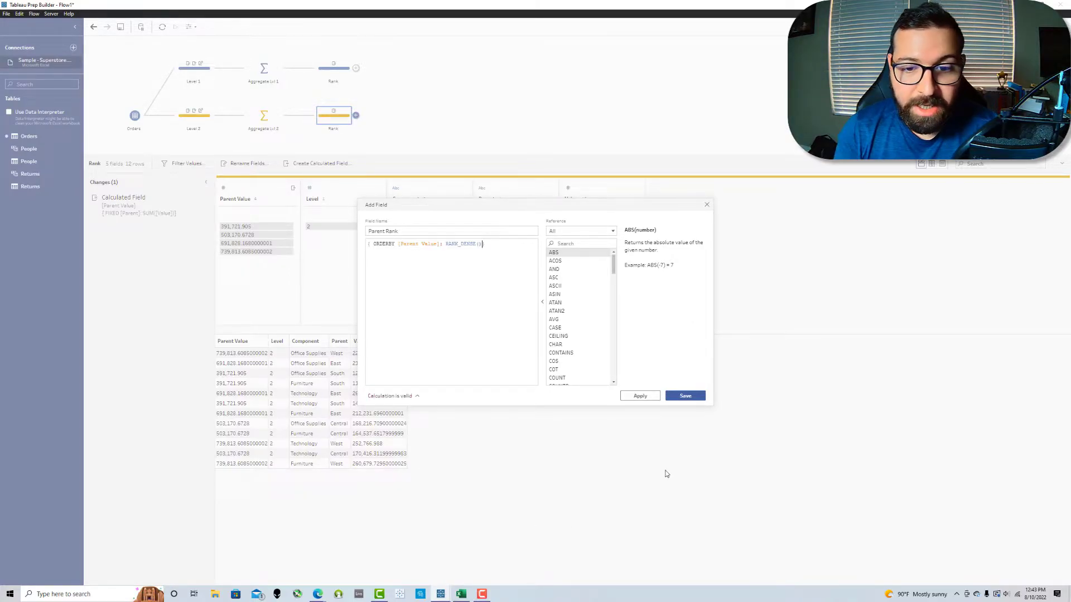
click(684, 395)
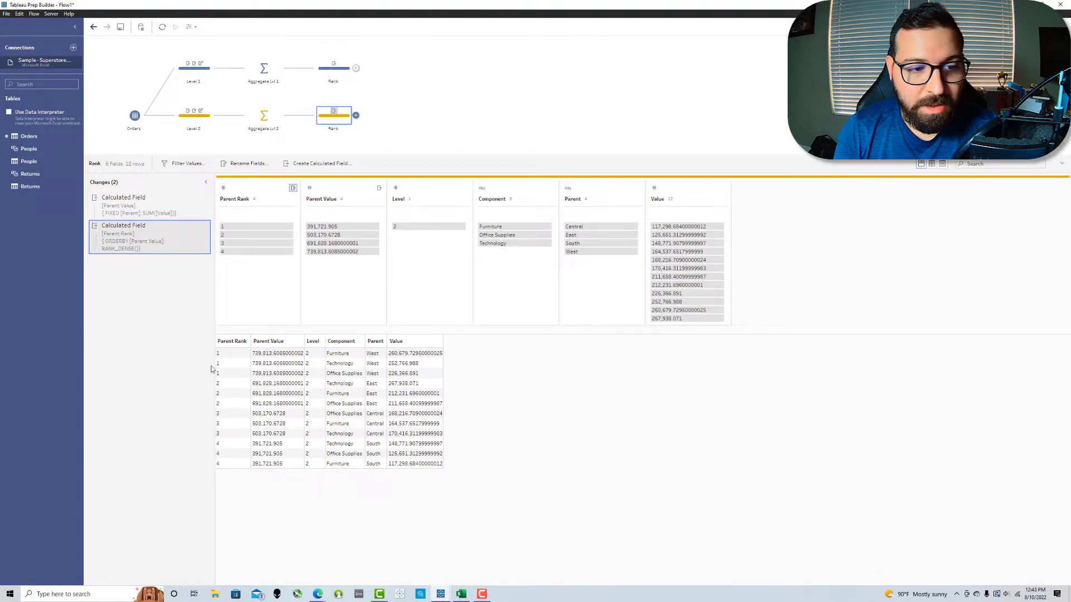
Step: Check the Parent Rank assigned to each parent's rows, and remove the Parent Value field from the level 2 Rank step
click(226, 364)
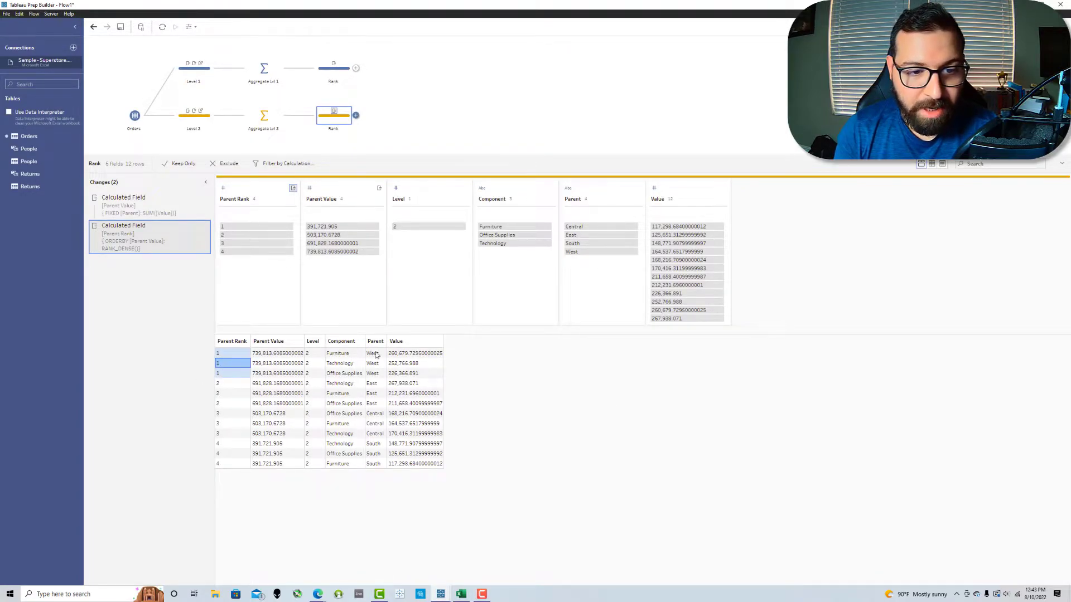
click(235, 385)
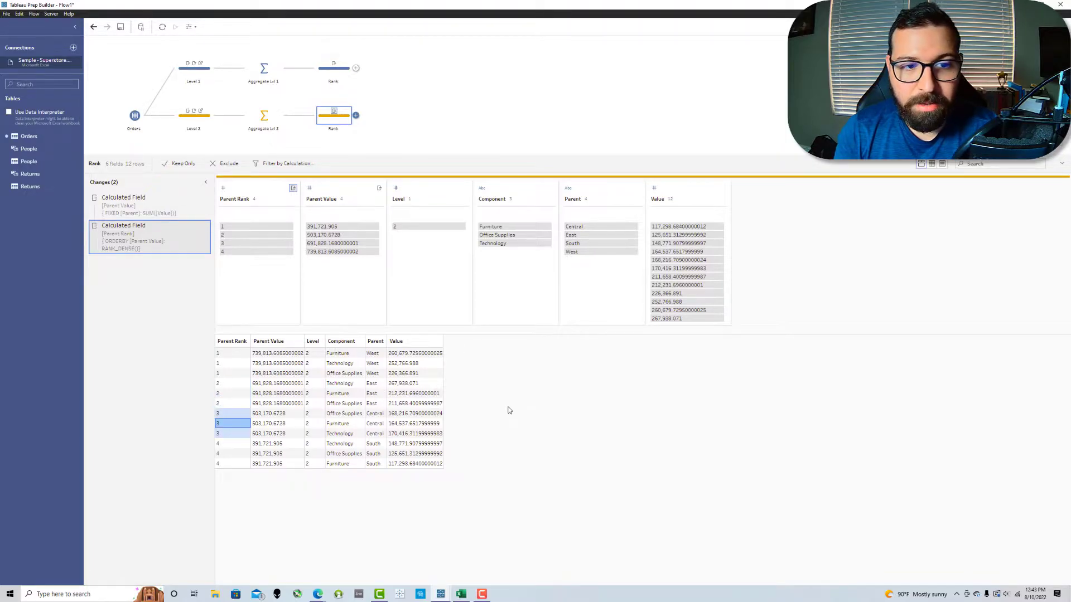
click(149, 239)
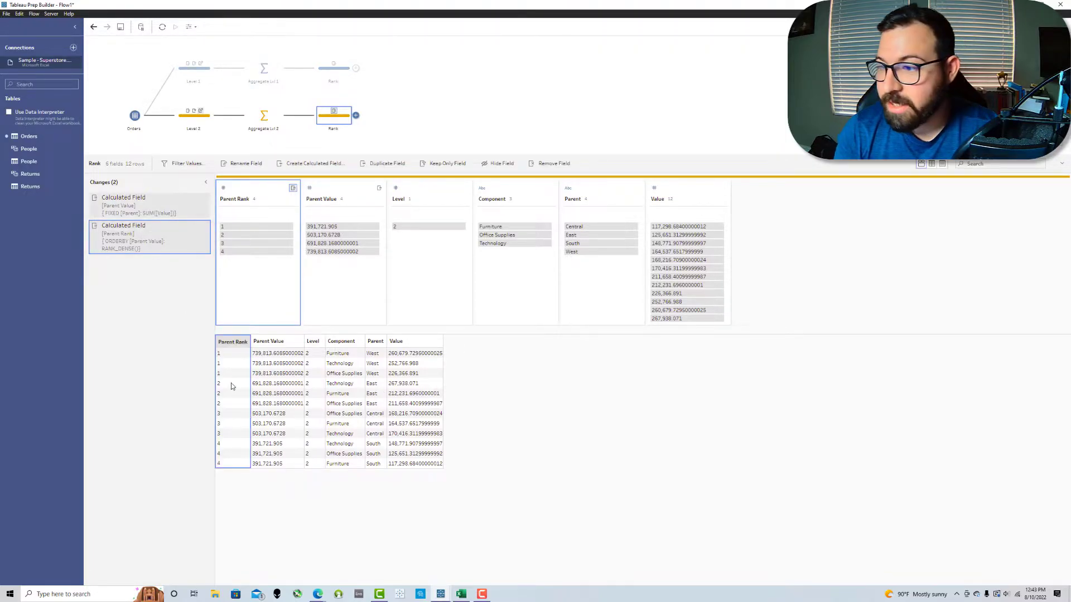
click(331, 190)
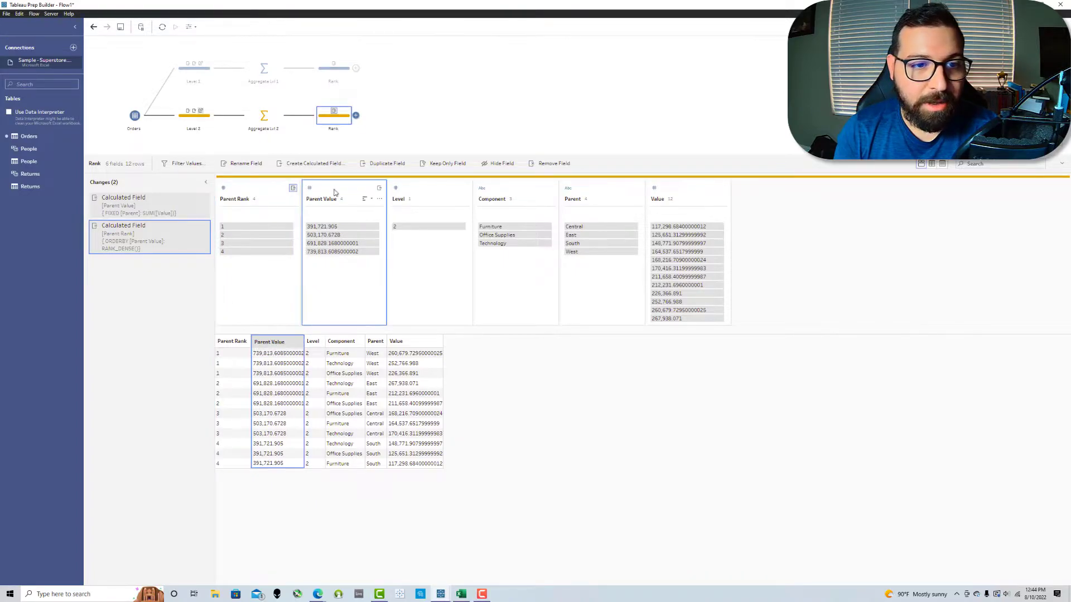
click(544, 165)
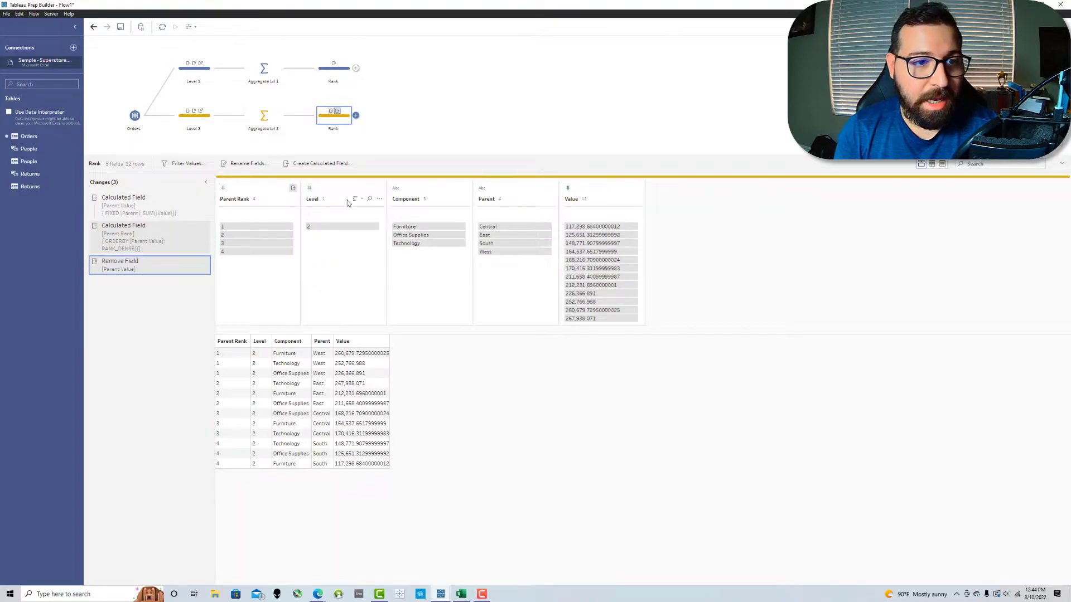
Step: Create a calculated field named Rank with the formula { ORDERBY [Parent Rank] ASC, [Value]: RANK()} in the level 2 Rank step
click(326, 168)
drag(419, 228, 345, 231)
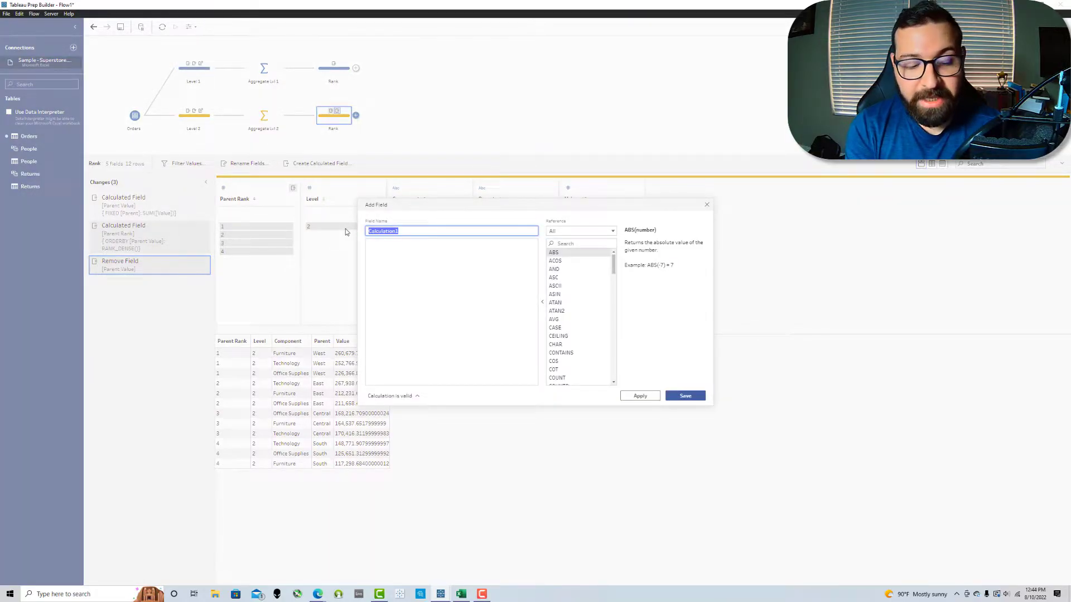
text(Rank)
key(Tab)
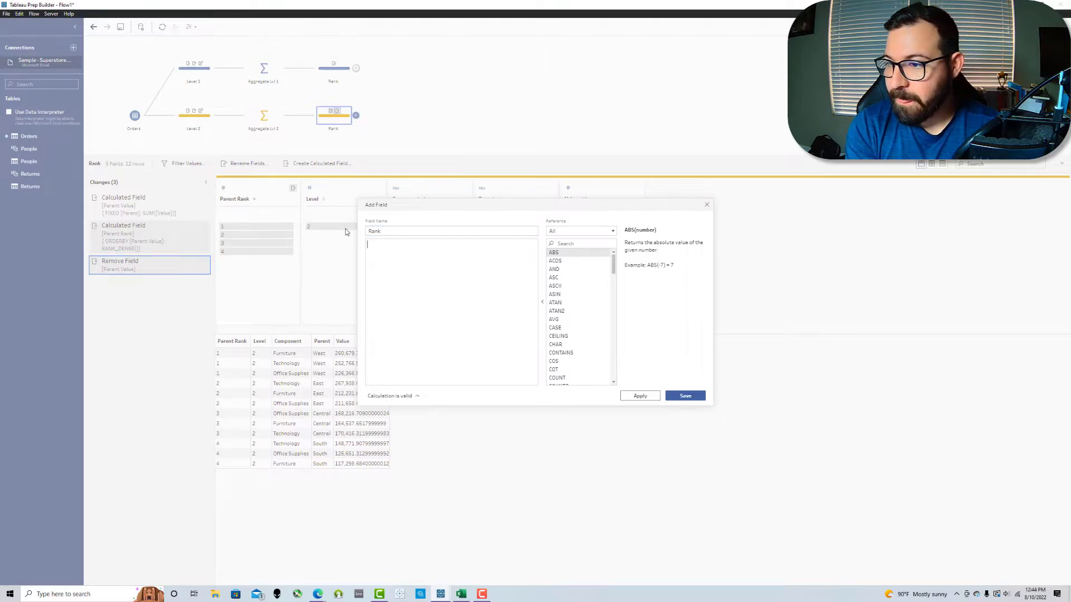
text({ ORDERBY })
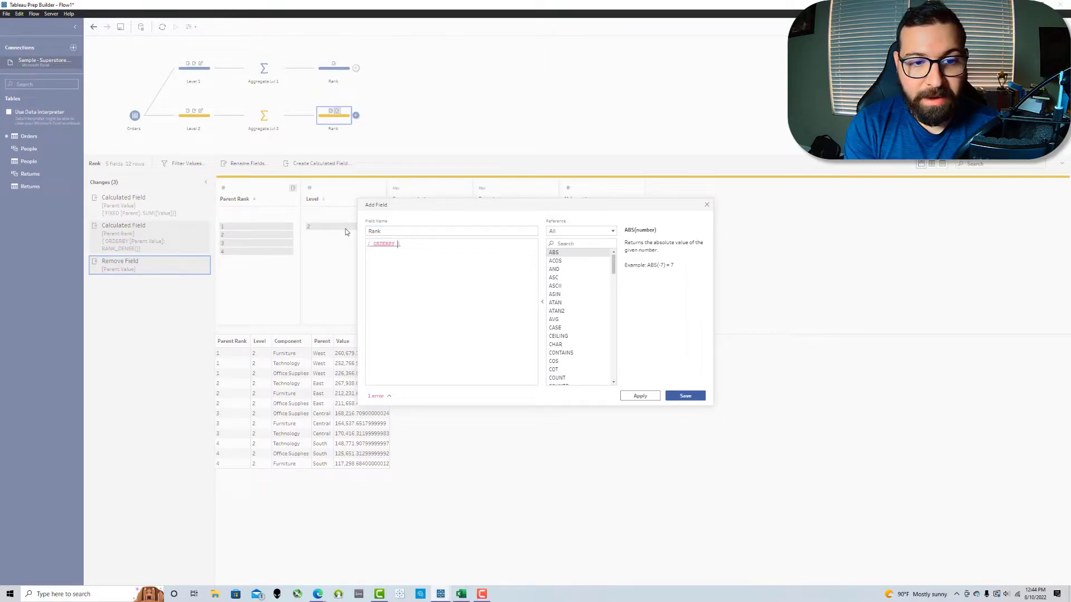
text([Parent Rank])
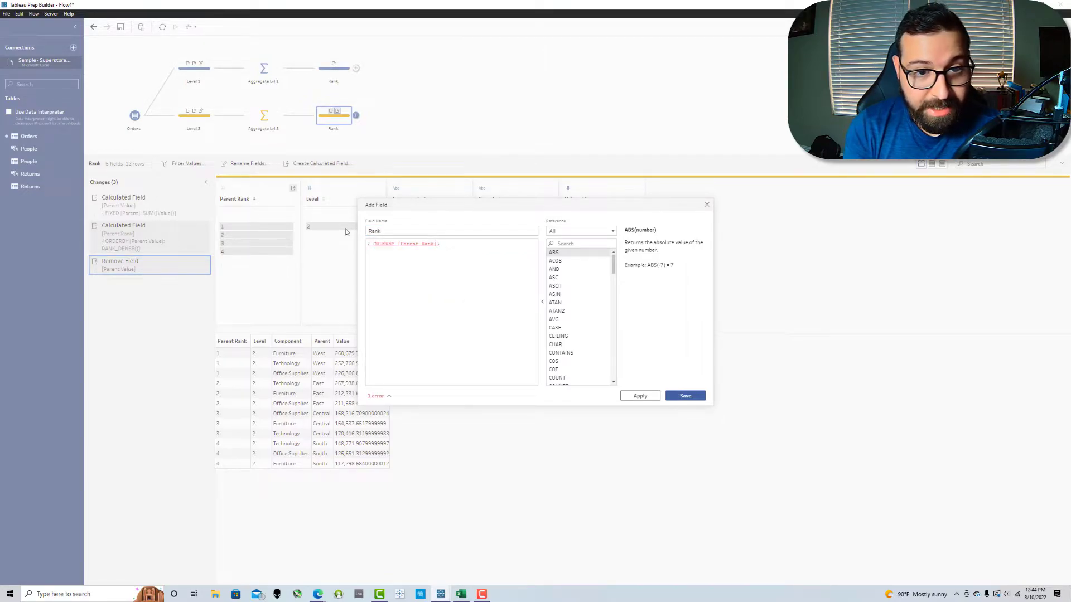
text( ASC)
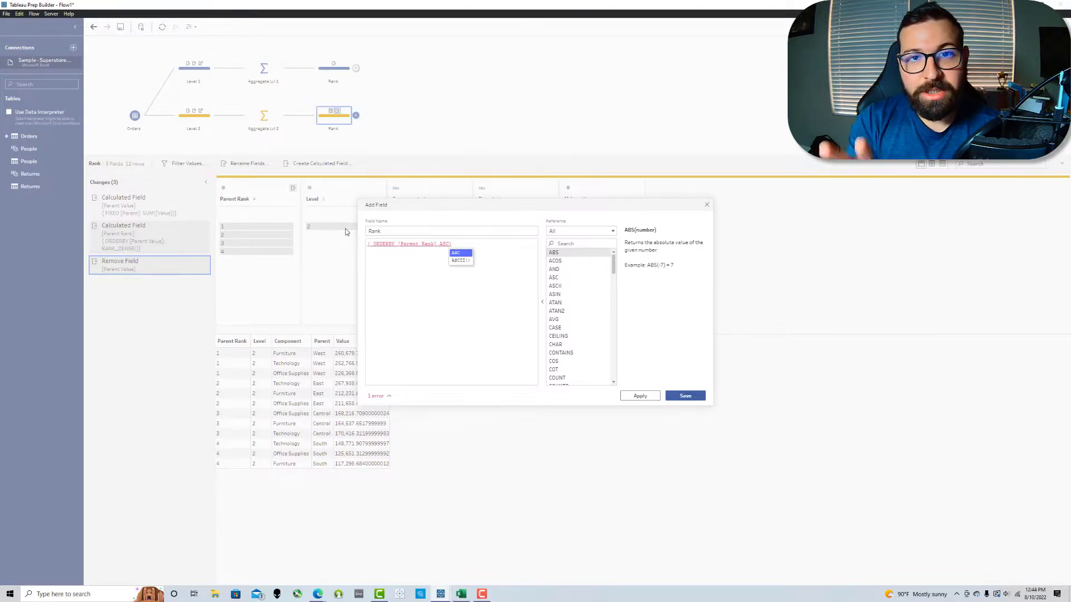
text(,)
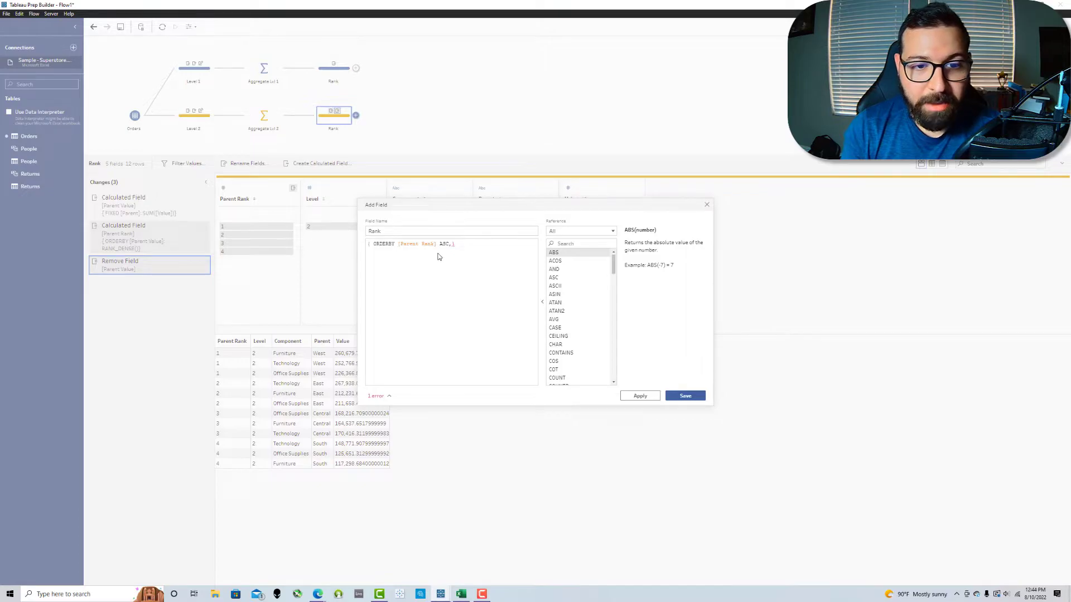
text( v)
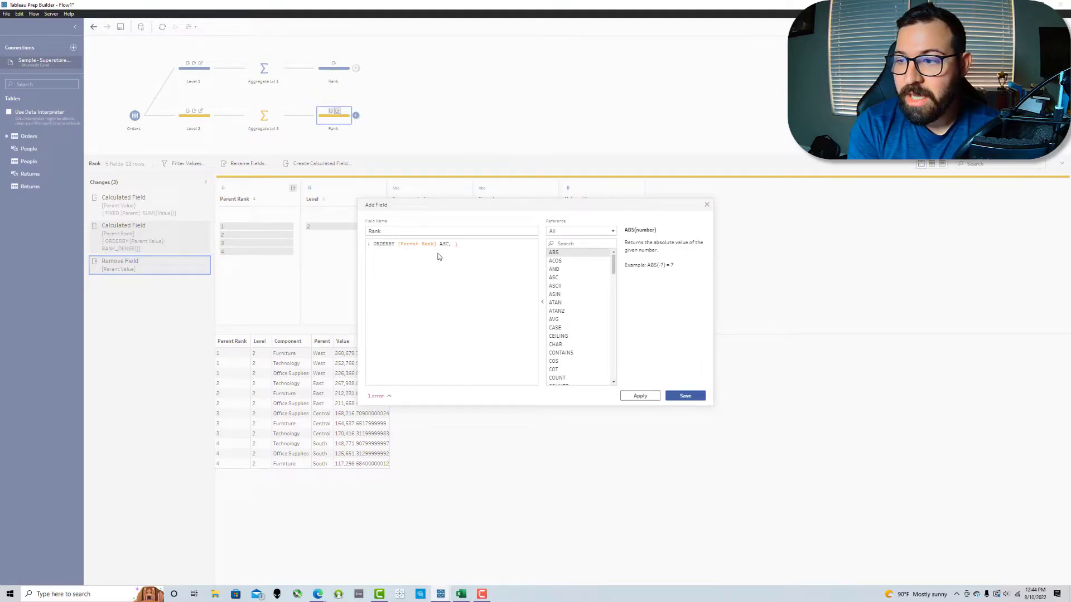
key(Return)
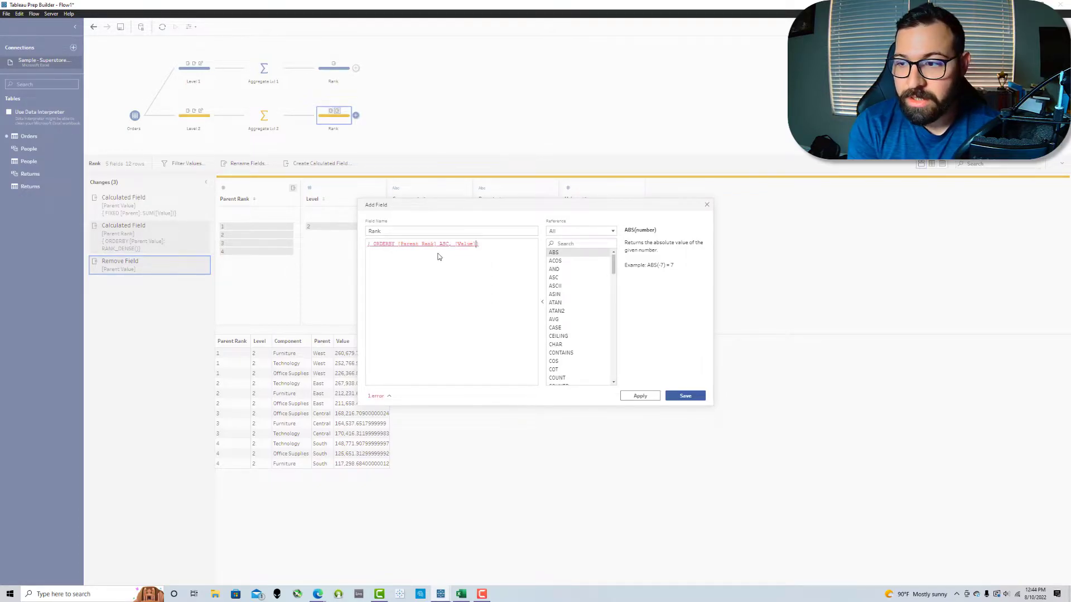
text(: ran)
key(Return)
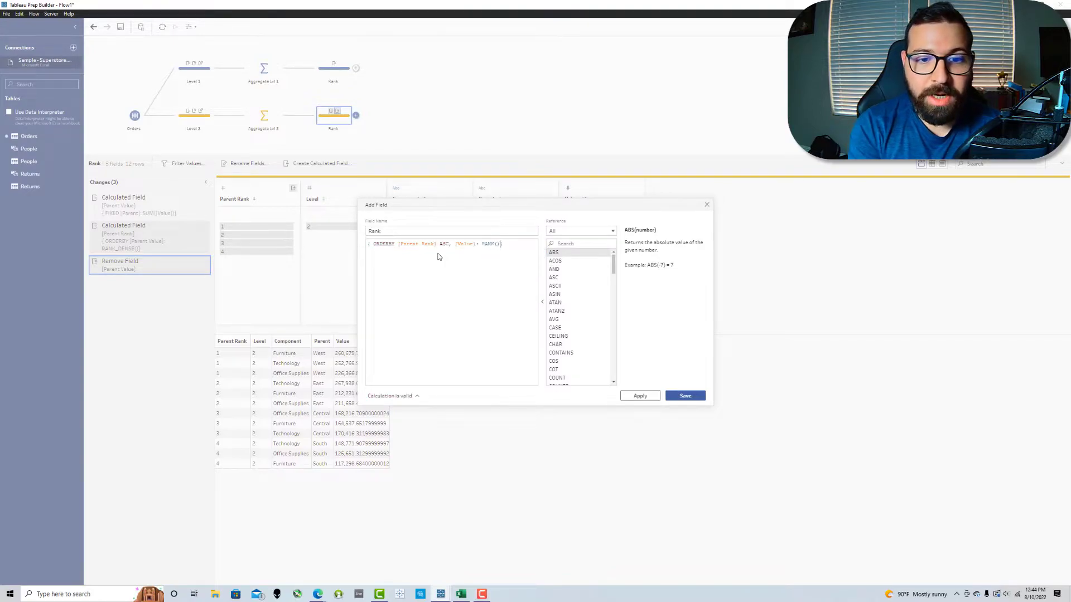
click(683, 397)
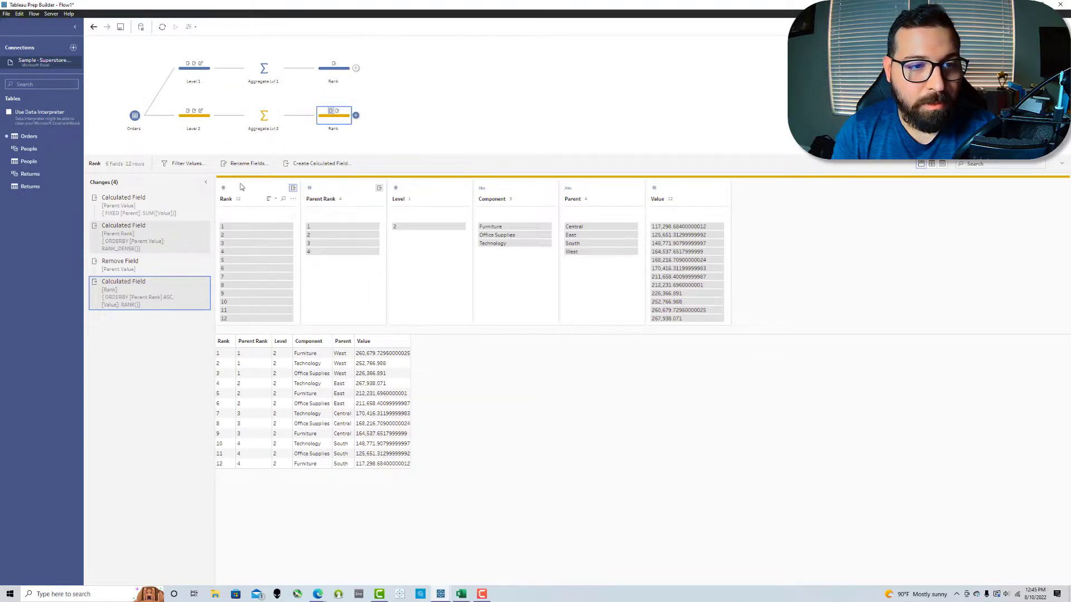
mouse_move(241, 193)
mouse_down()
mouse_move(375, 189)
mouse_move(250, 203)
mouse_up()
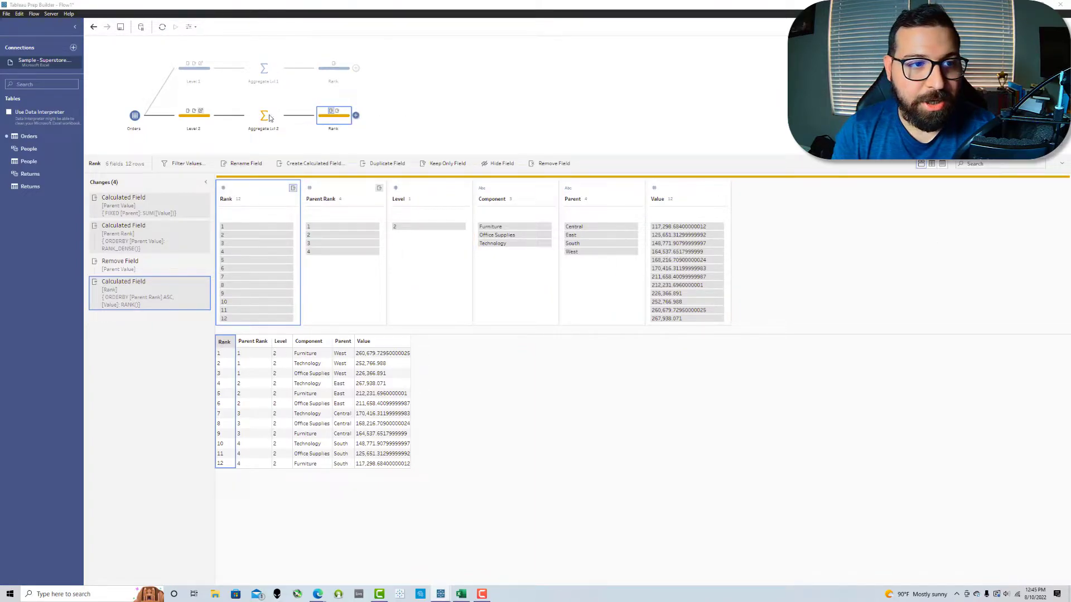
Step: Add a third clean step branching from Orders and name it Level 3
click(146, 116)
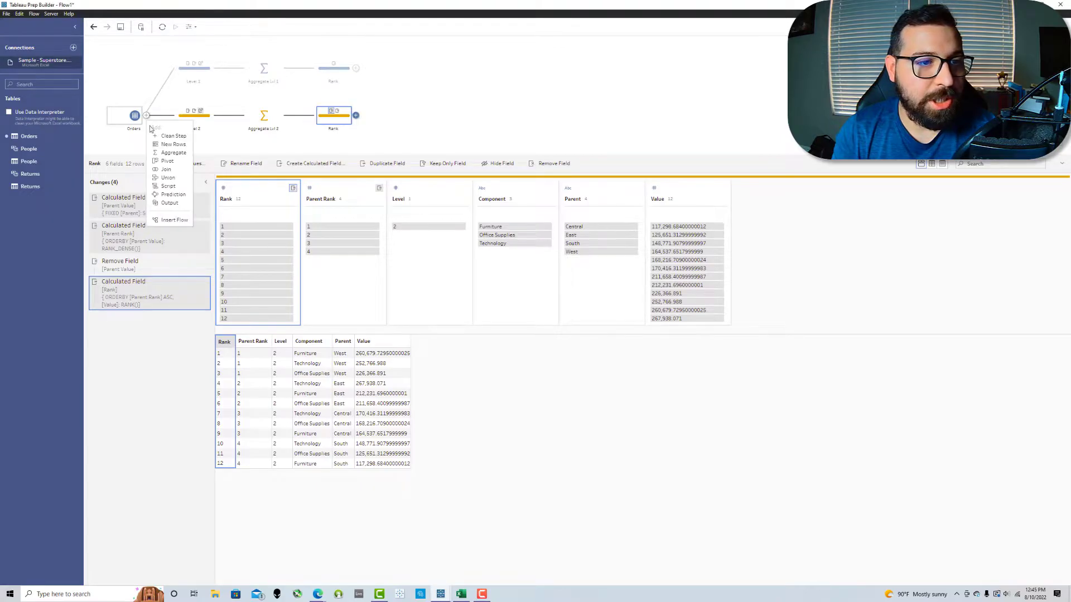
click(159, 139)
double_click(195, 154)
text(Level 4)
key(BackSpace)
text(3)
key(Return)
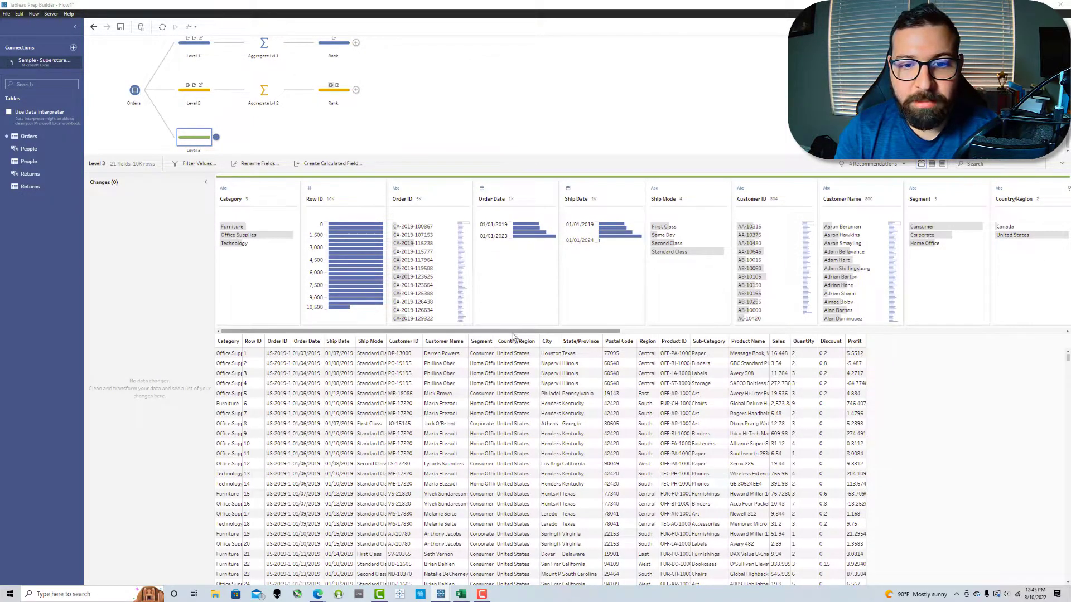
Step: Rename the Region field to First Parent in the Level 3 step
drag(595, 332, 897, 346)
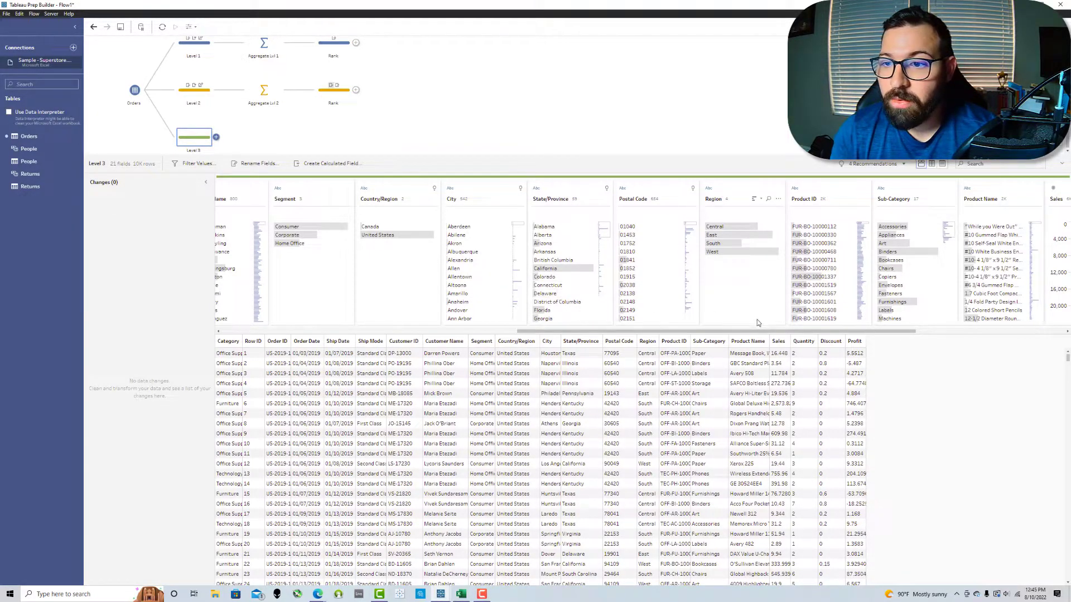
double_click(714, 201)
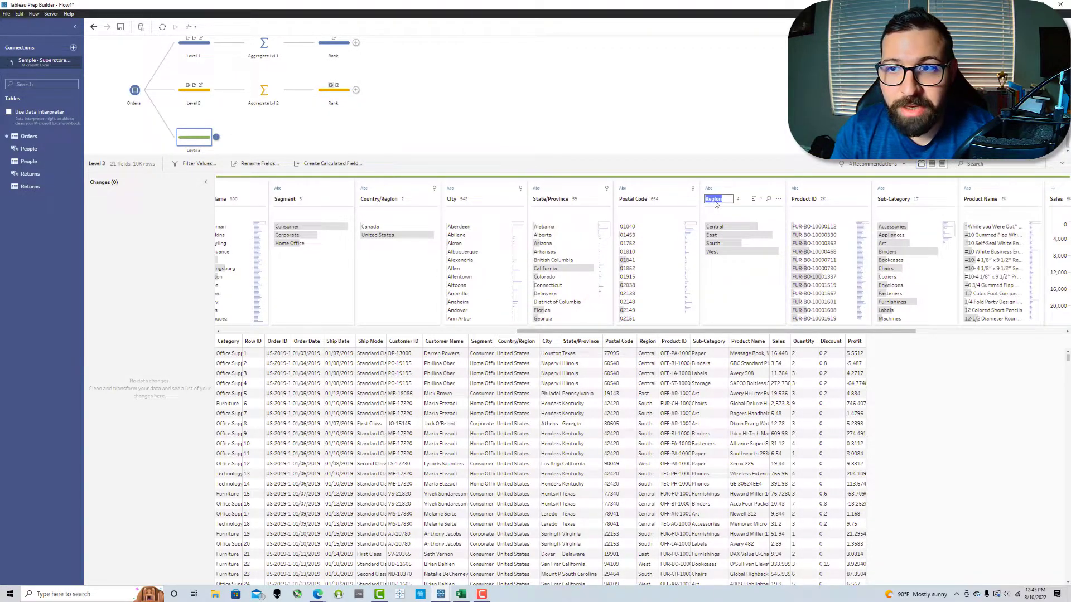
text(Fi)
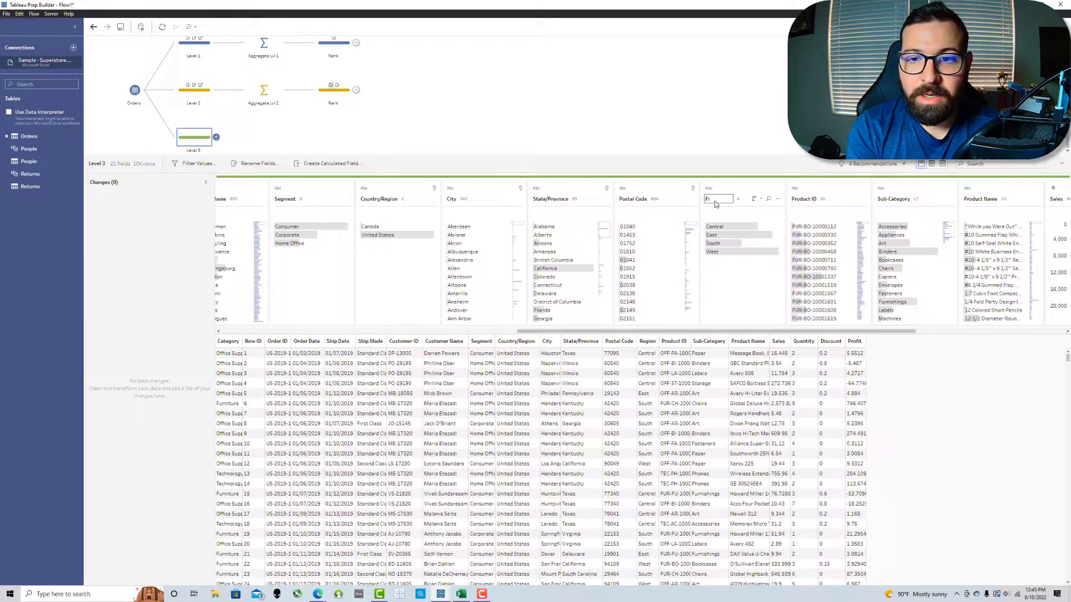
text(rst Parent)
key(Return)
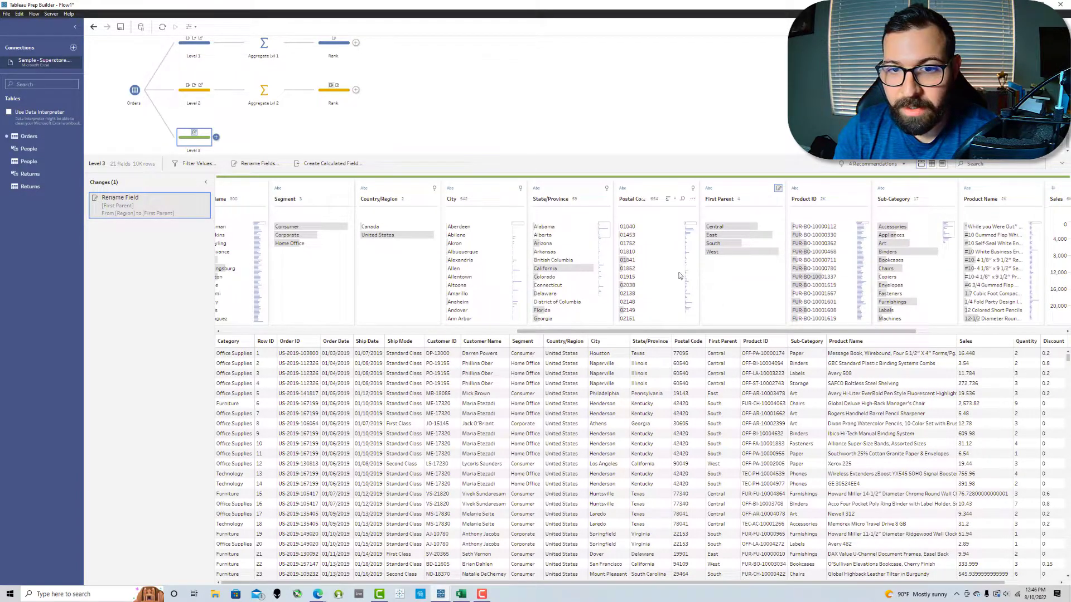
Step: Rename the Category field to Parent in the Level 3 step
drag(527, 331, 858, 315)
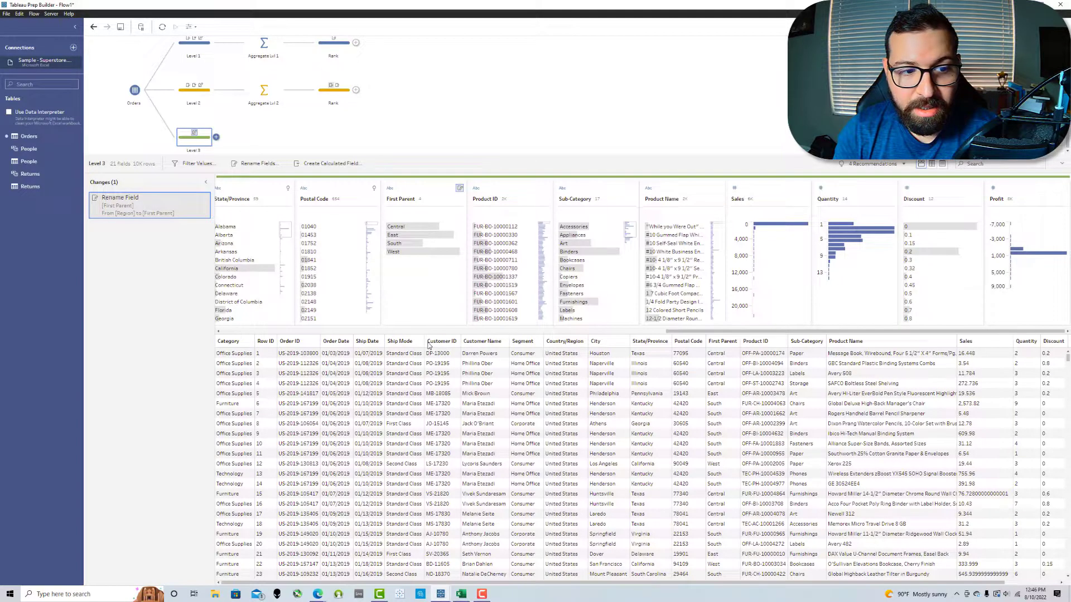
click(237, 344)
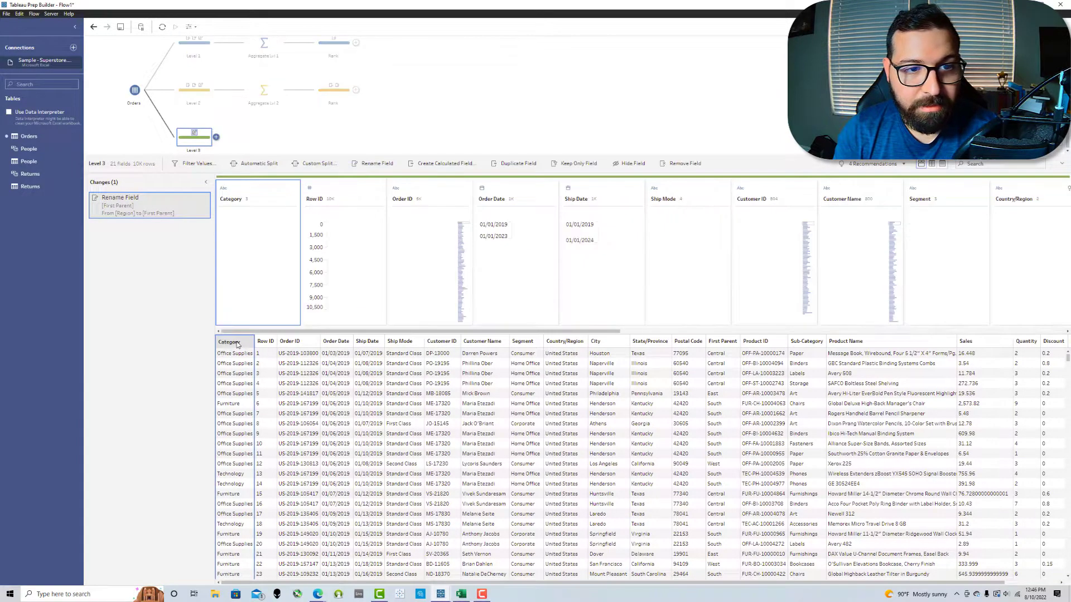
click(233, 202)
double_click(231, 199)
text(Parent)
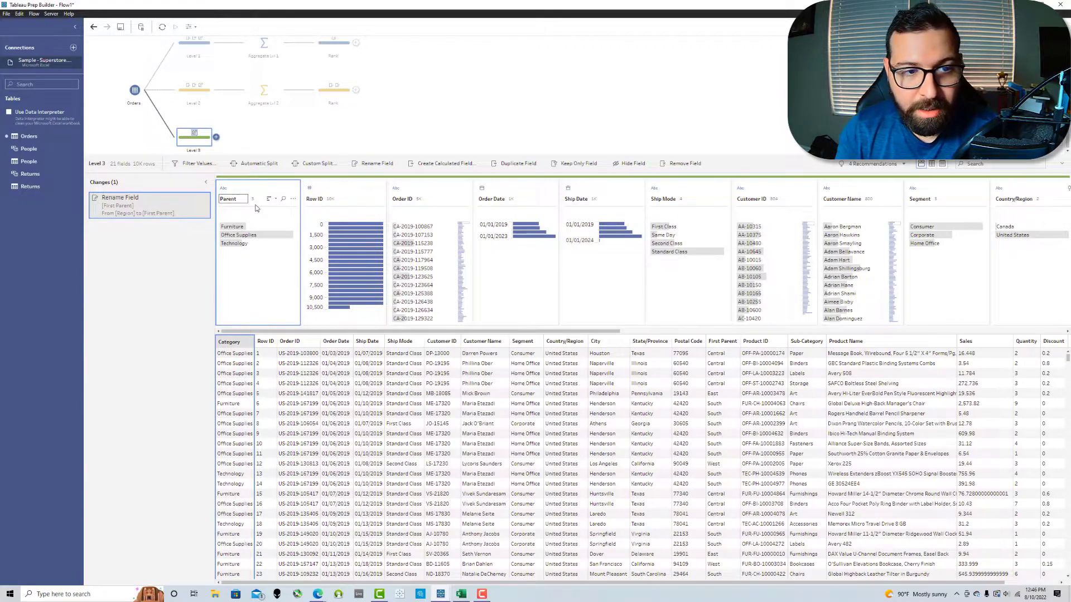
key(Return)
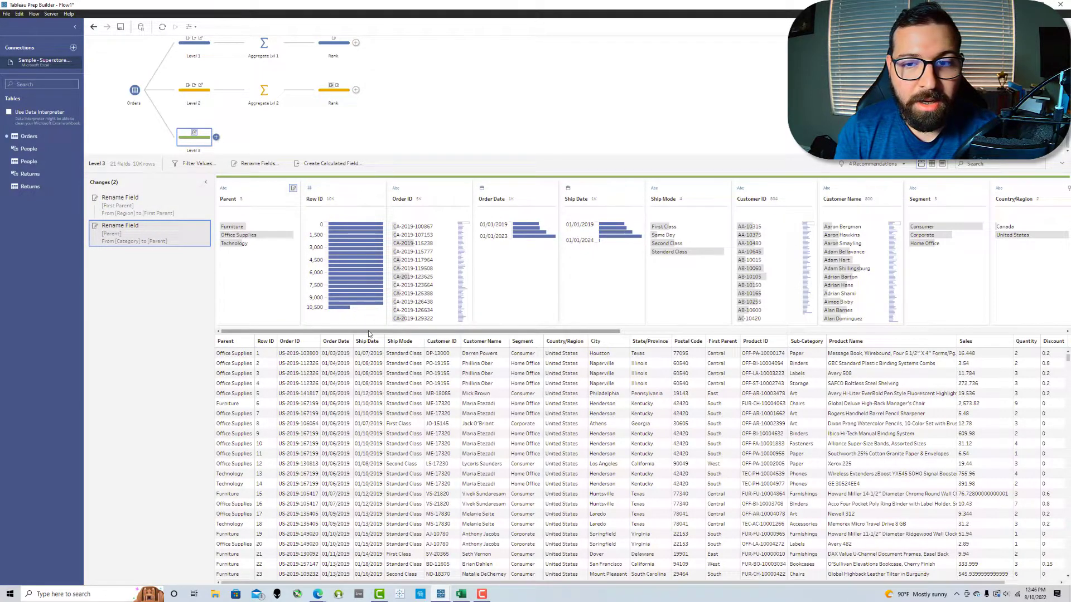
Step: Rename the Sub-Category field to Component in the Level 3 step
click(810, 342)
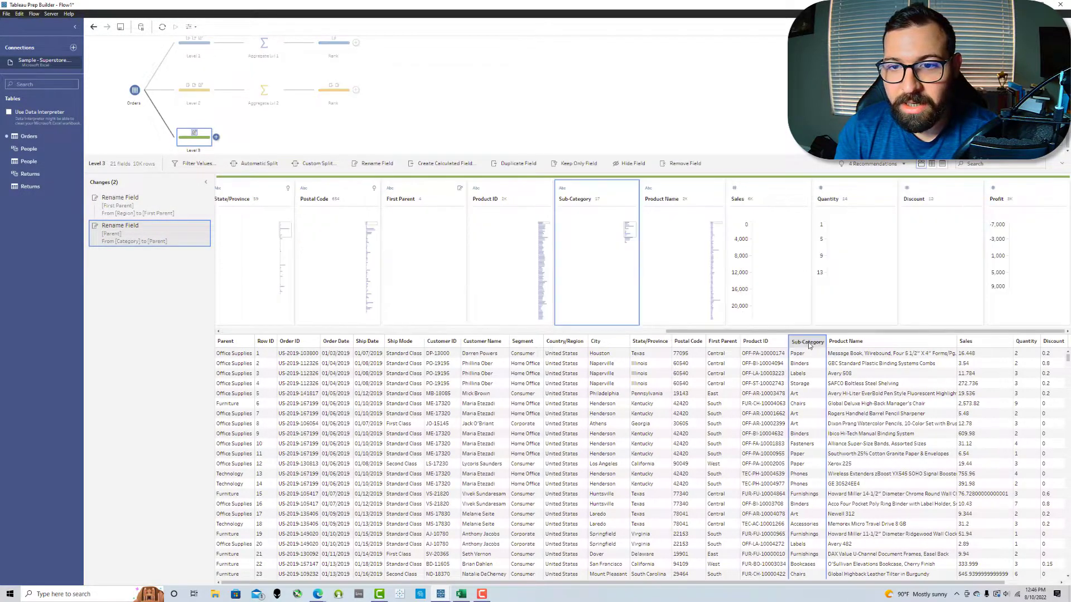
double_click(565, 199)
text(Component)
key(Return)
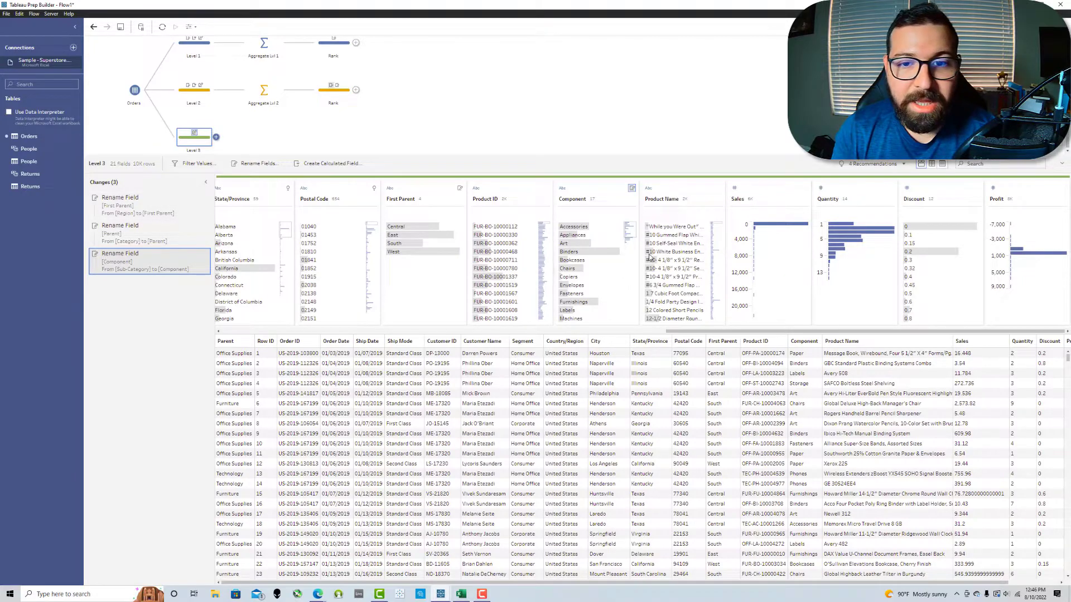
Step: Rename the Sales field to Value in the Level 3 step
click(196, 45)
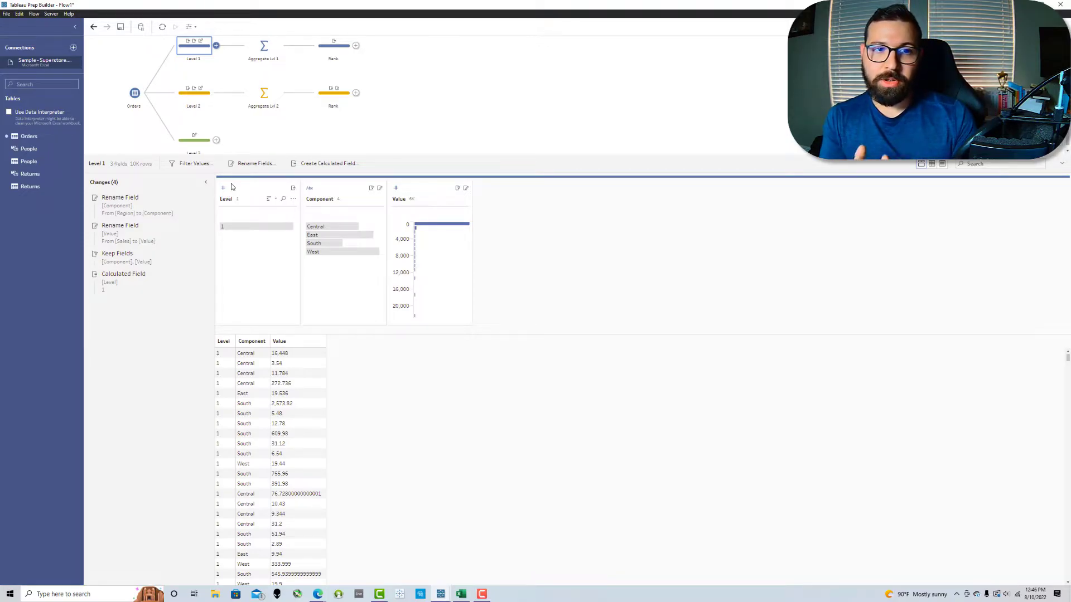
click(202, 98)
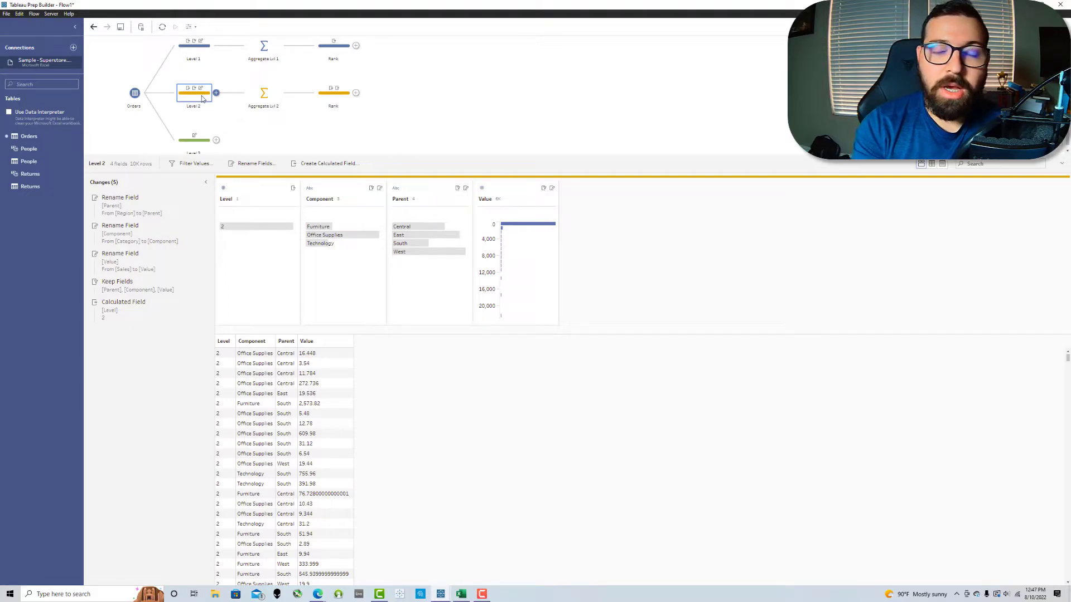
click(205, 143)
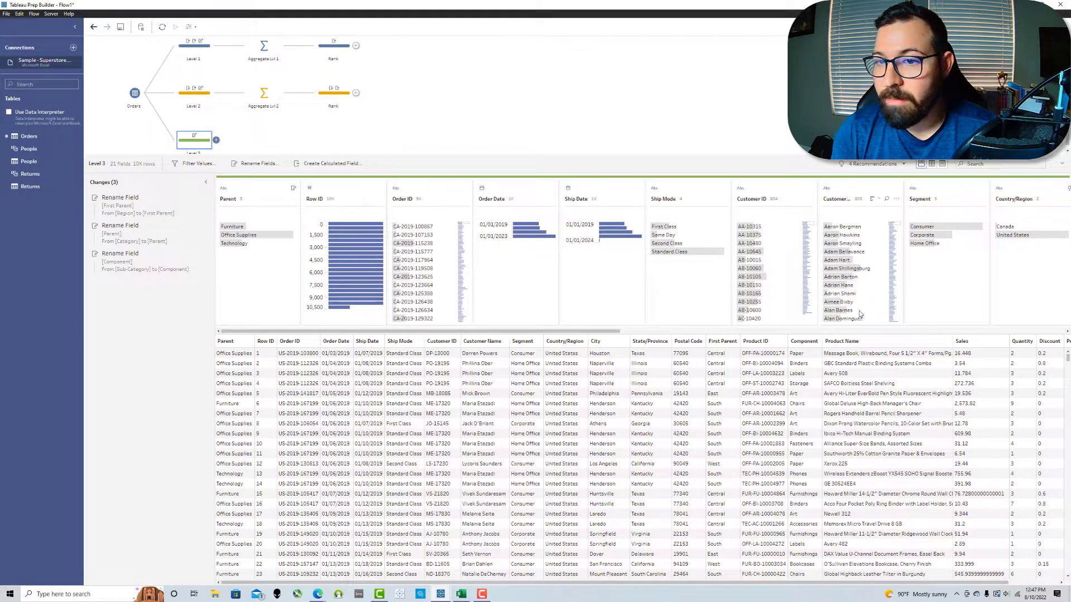
click(955, 342)
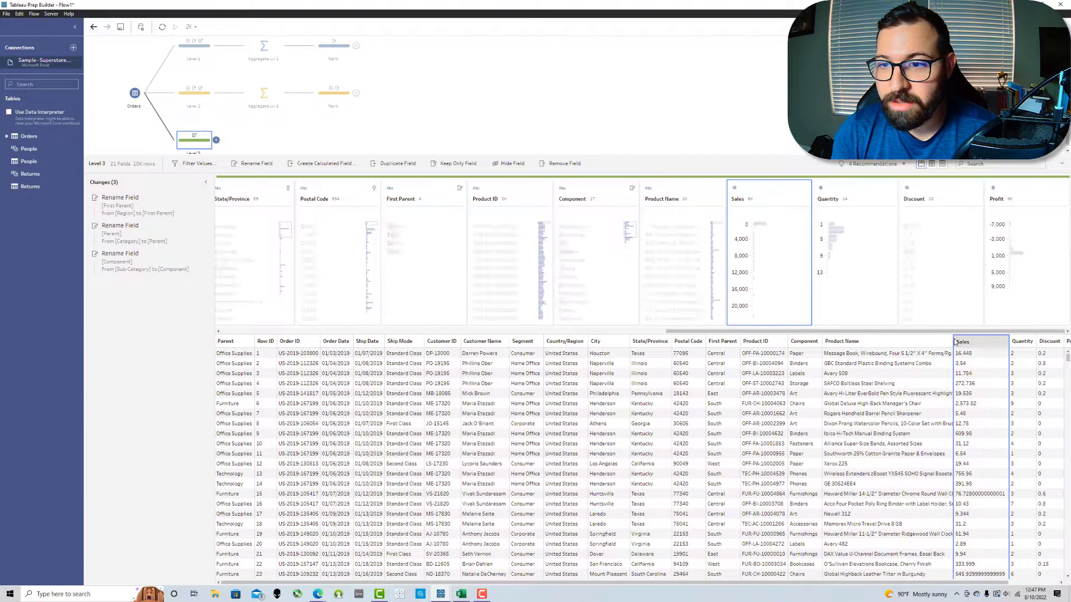
double_click(739, 200)
text(Value)
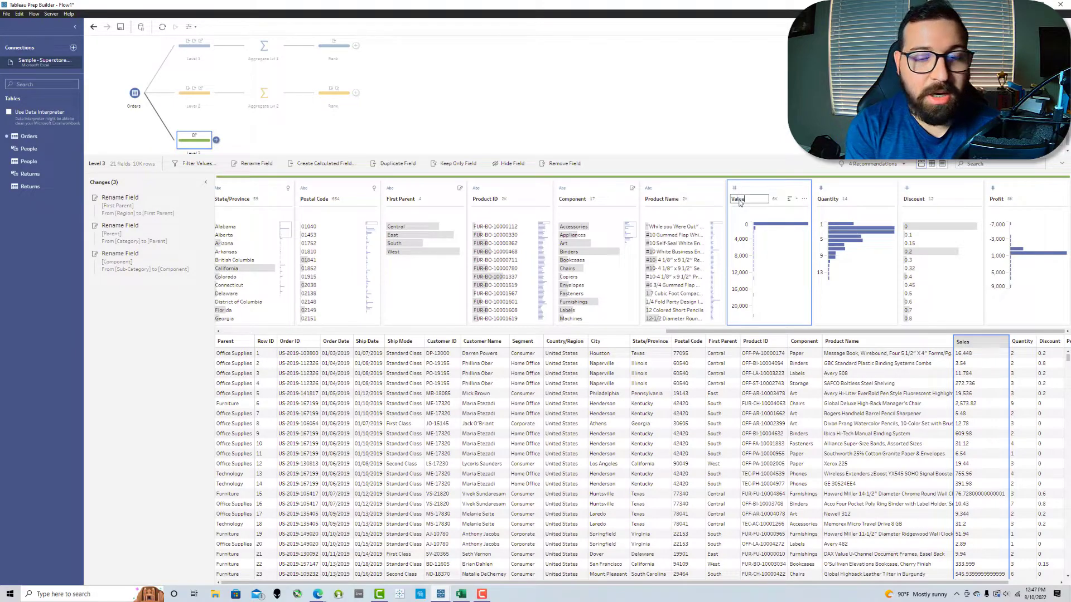
key(Return)
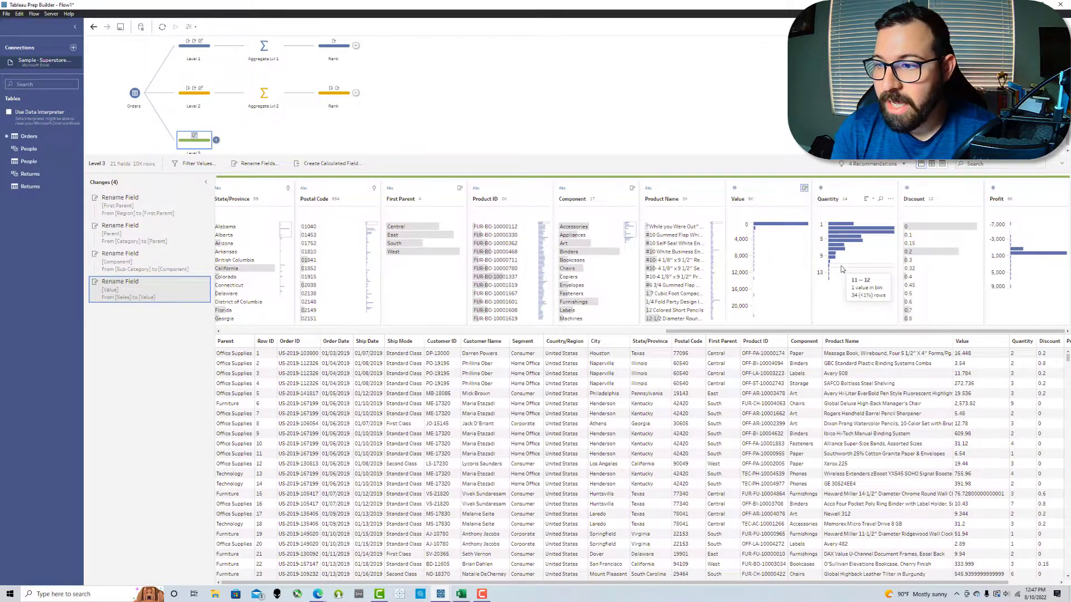
Step: Keep only the Parent, First Parent, Component and Value fields in the Level 3 step
click(941, 165)
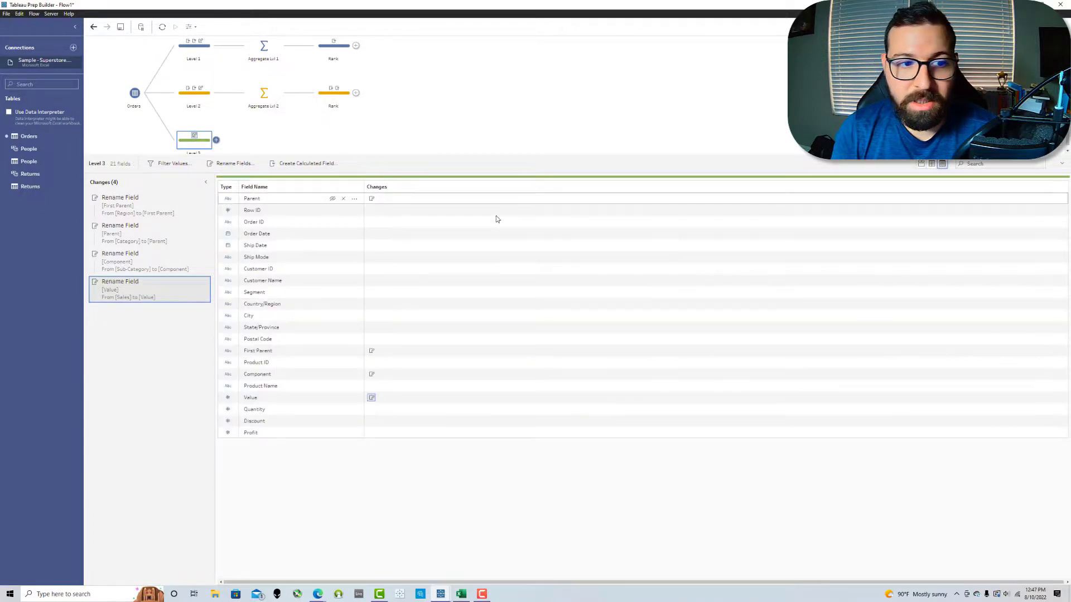
click(319, 199)
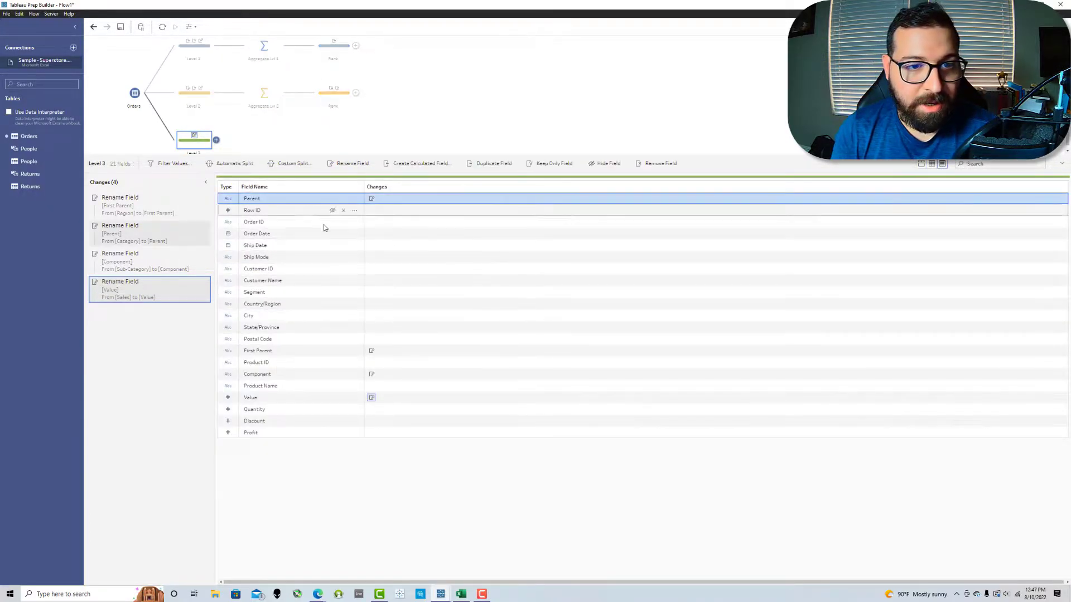
ctrl+click(292, 351)
ctrl+click(287, 375)
ctrl+click(277, 396)
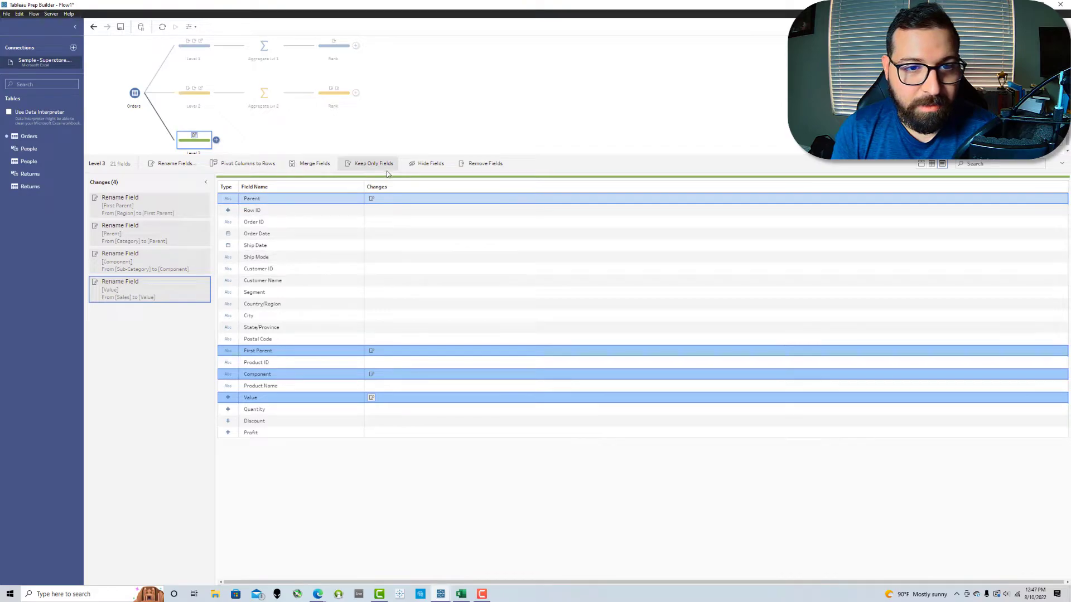
click(369, 165)
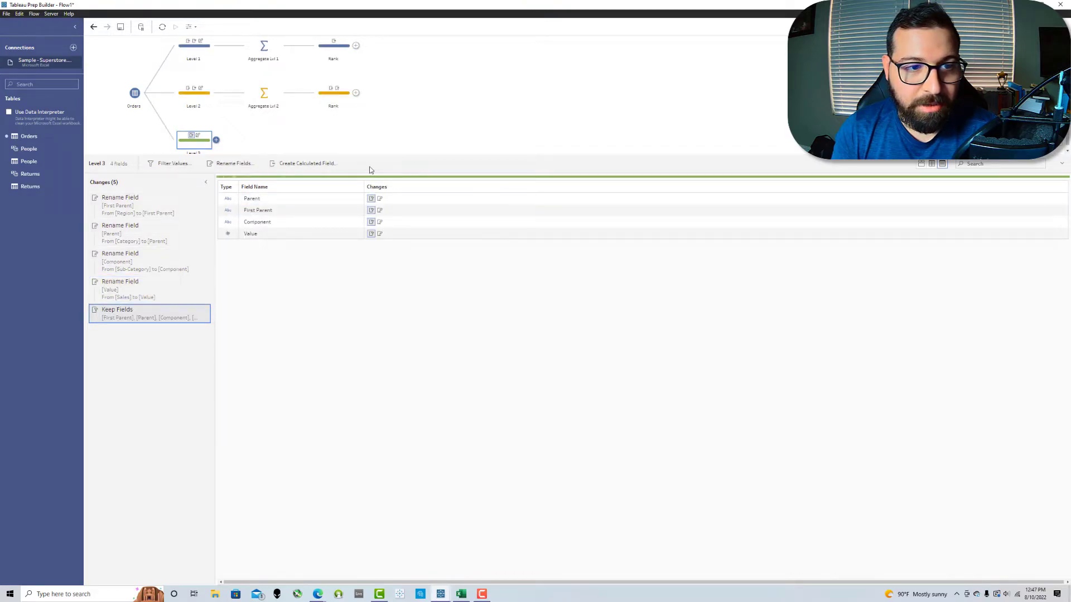
click(921, 165)
Step: Create a calculated field named Level with the value 3 in the Level 3 step
click(326, 164)
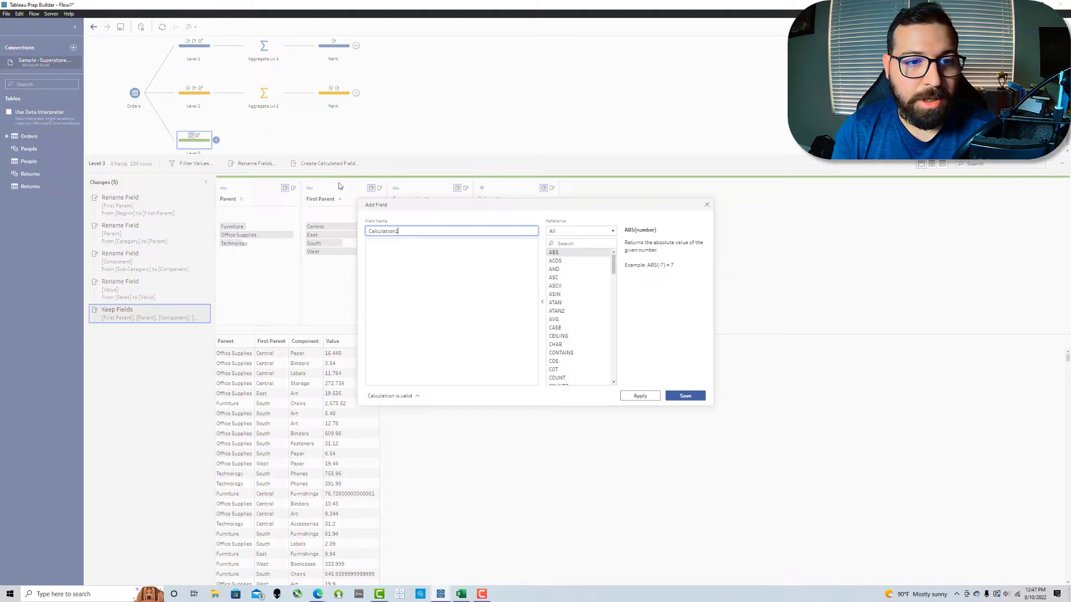
key(ctrl+a)
text(Lev)
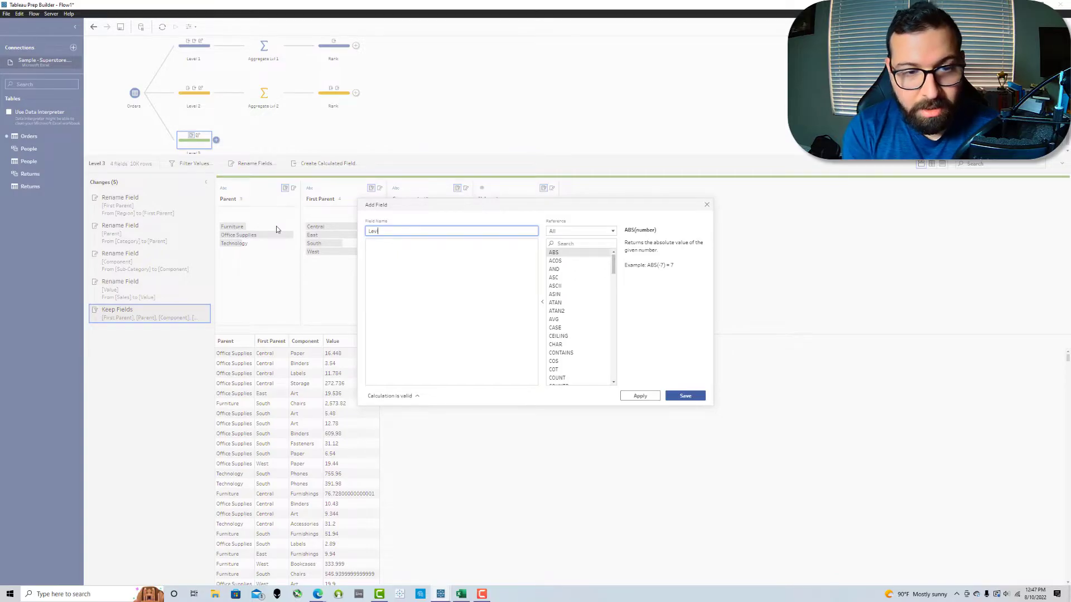
click(447, 299)
text(3)
click(685, 395)
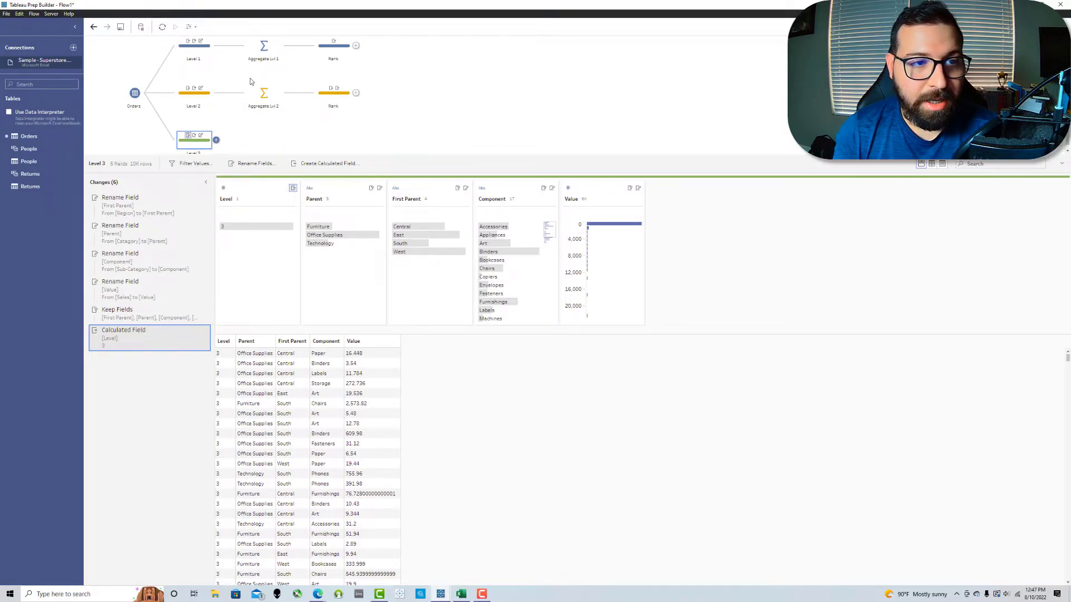
Step: Add an aggregate step after Level 3 and name it Aggregate Lvl 3
click(216, 140)
click(234, 178)
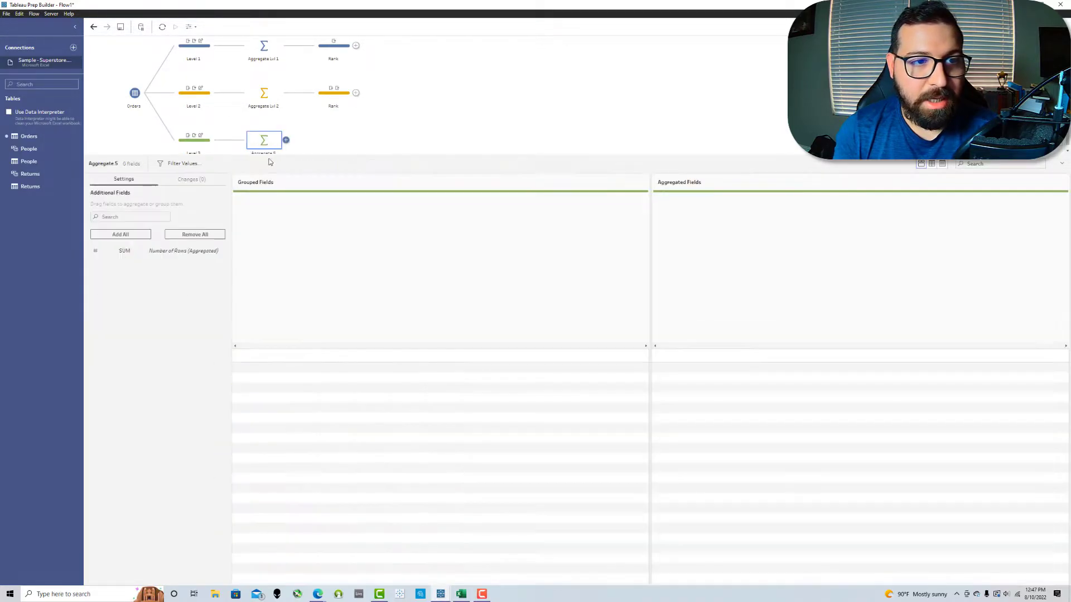
double_click(271, 153)
text(Agg)
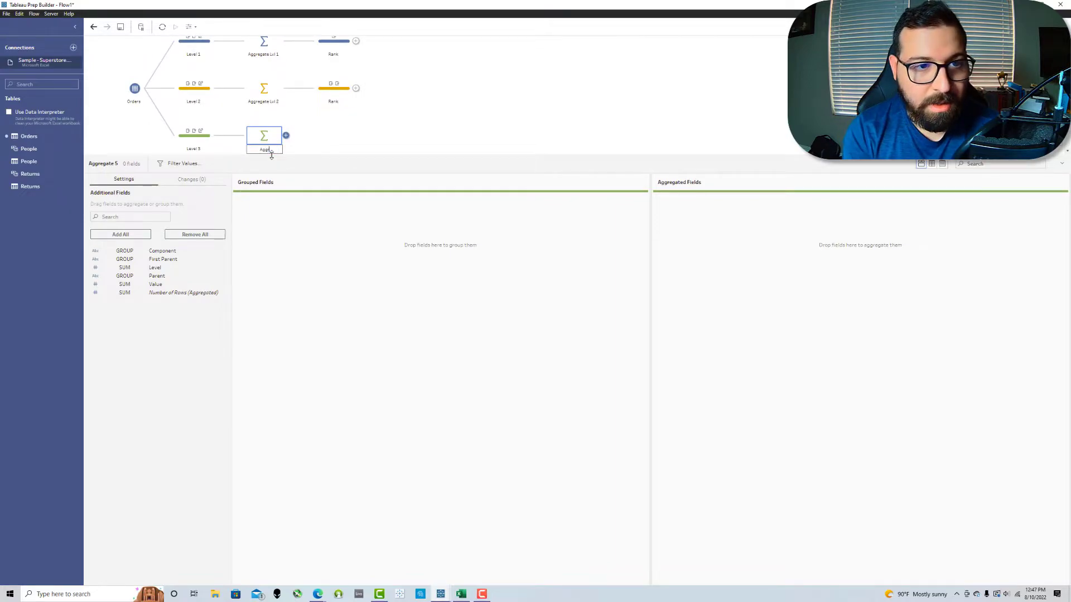
text(regate Lvl 3)
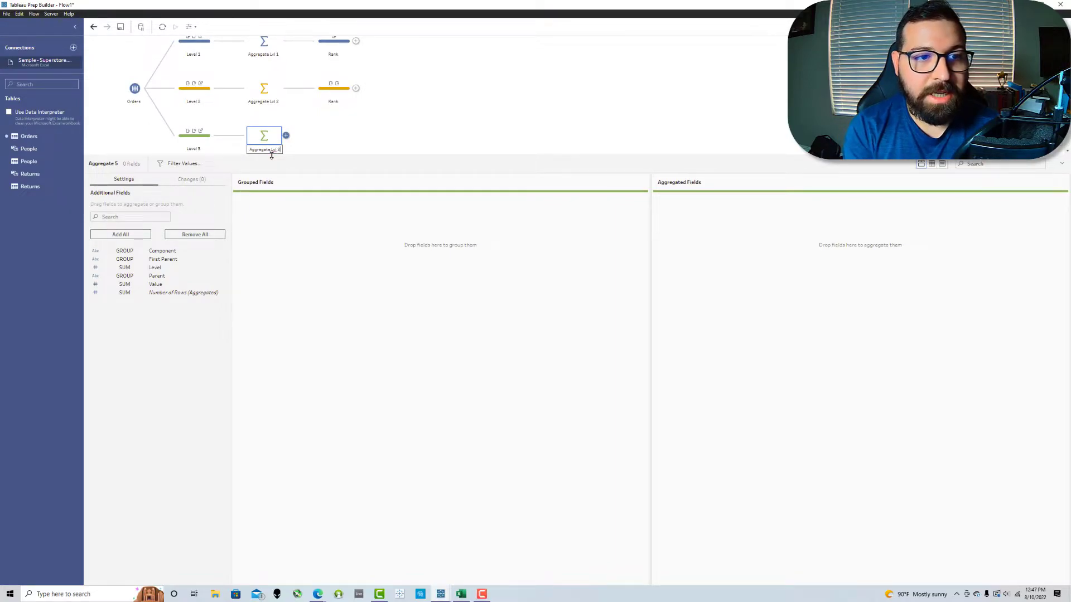
key(Return)
Step: Aggregate Value as a sum, grouped by Level, Parent, First Parent and Component, in the Aggregate Lvl 3 step
drag(156, 284, 737, 241)
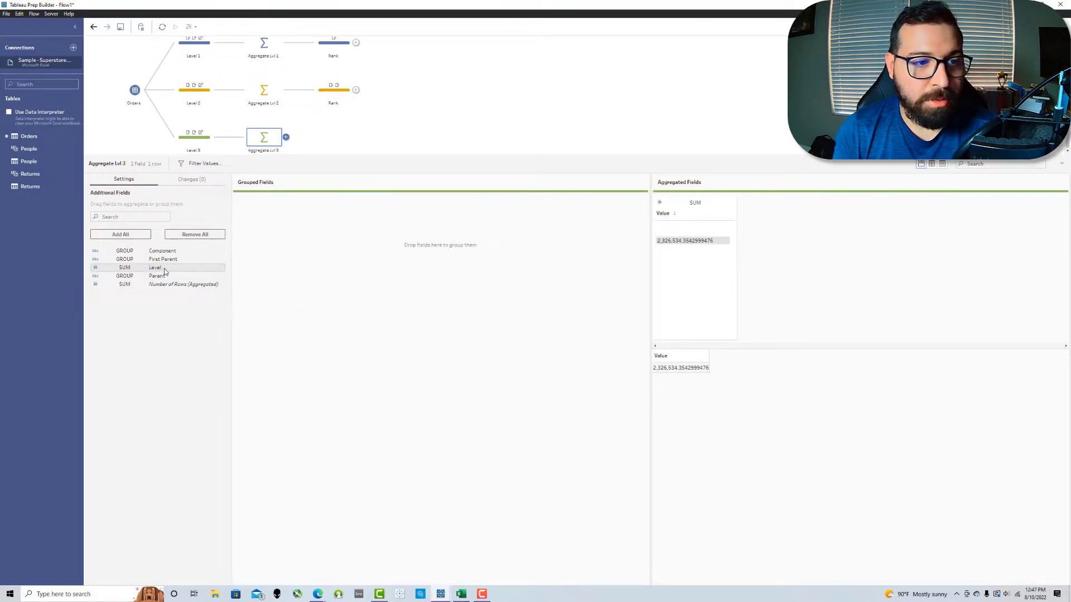
drag(166, 251, 368, 240)
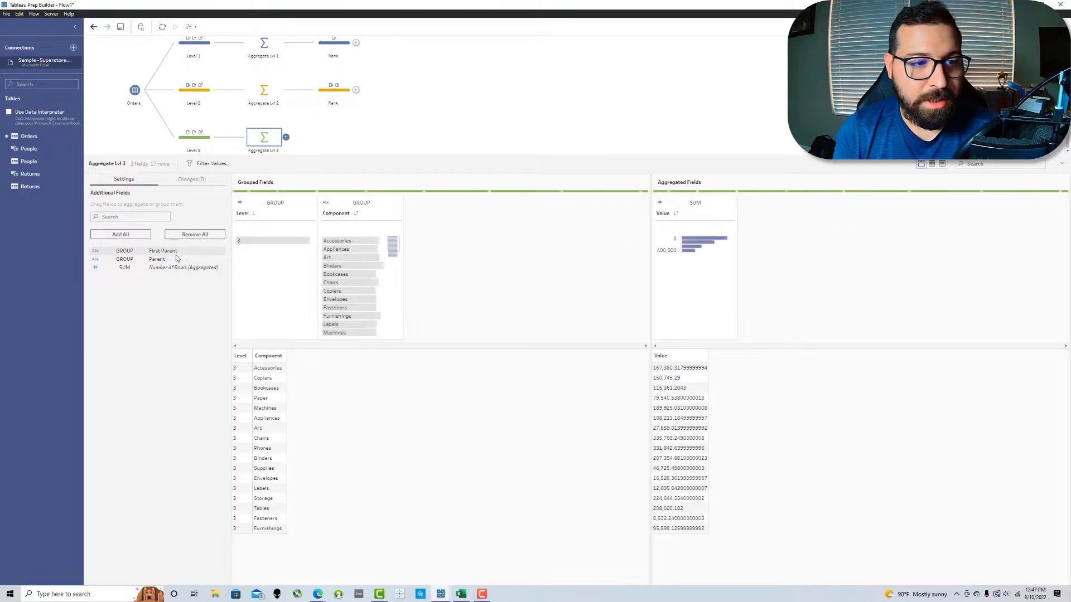
drag(177, 261, 485, 243)
drag(211, 247, 516, 234)
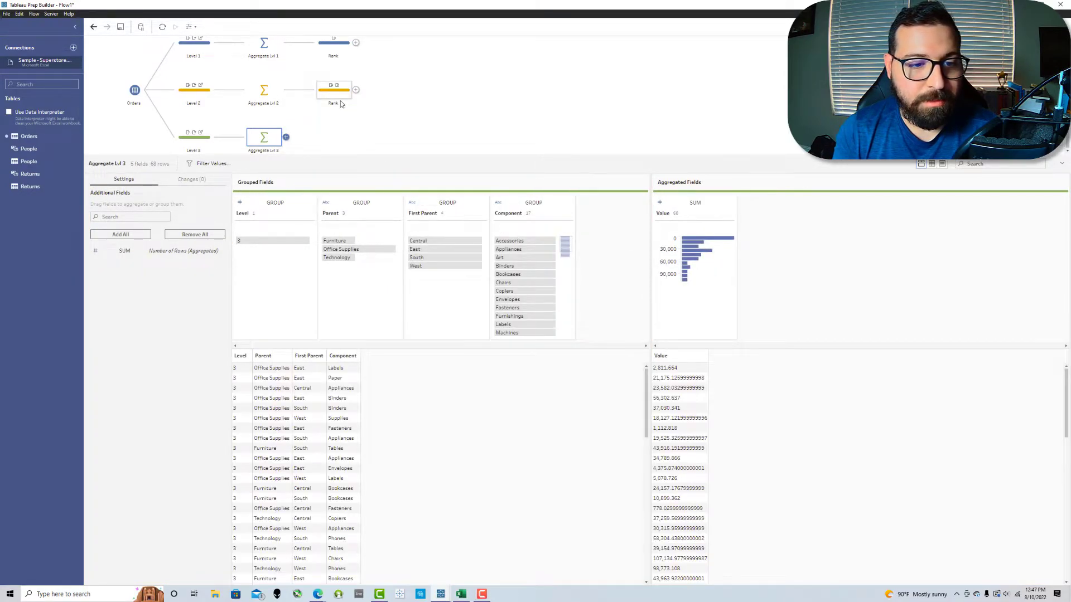
Step: Add a clean step after Aggregate Lvl 3 and name it Lowest Level
click(285, 137)
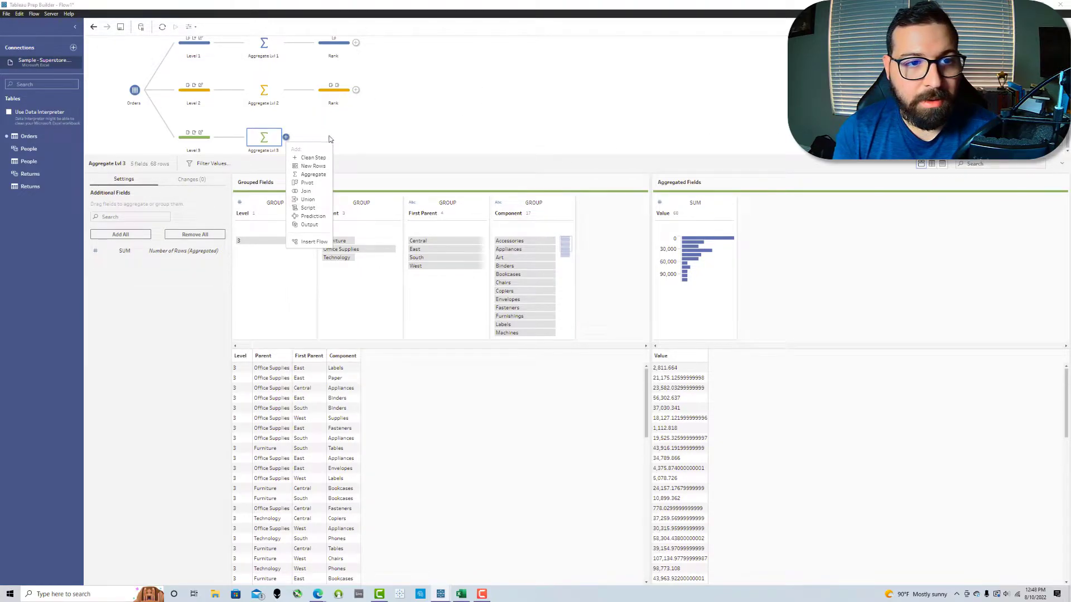
click(313, 158)
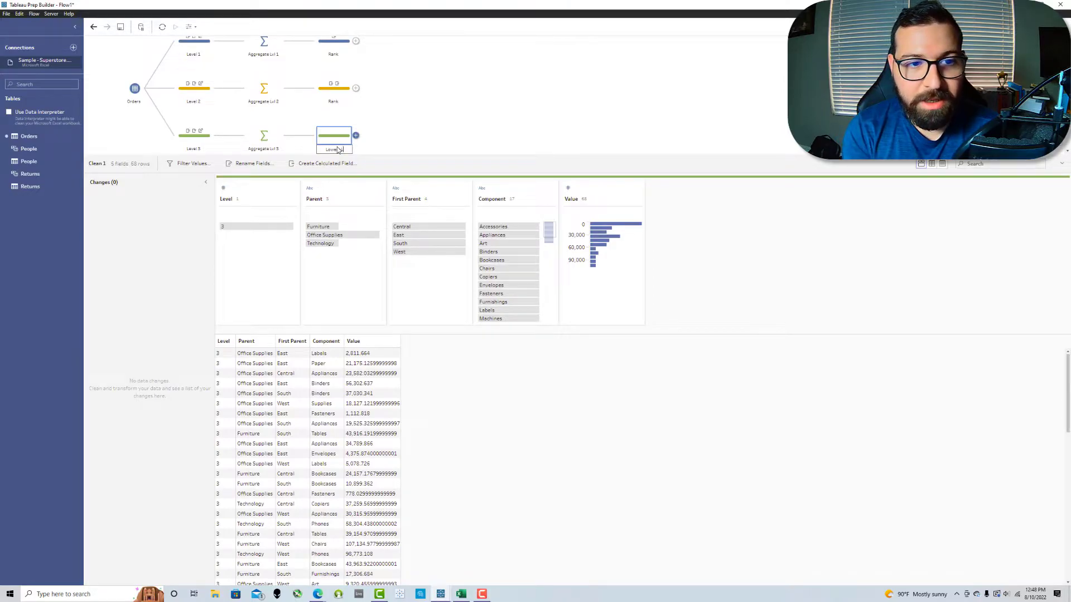
key(Return)
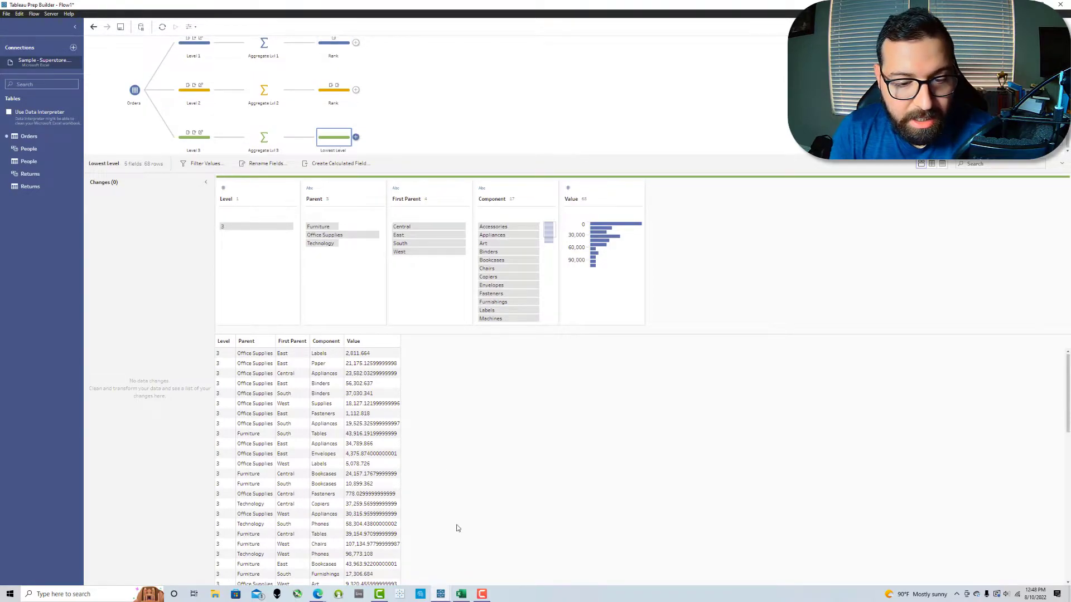
Step: Switch to the Sunburst Template workbook in Excel, examine its Lowest Level Value column for the level 3 rows, and return to the flow
click(465, 595)
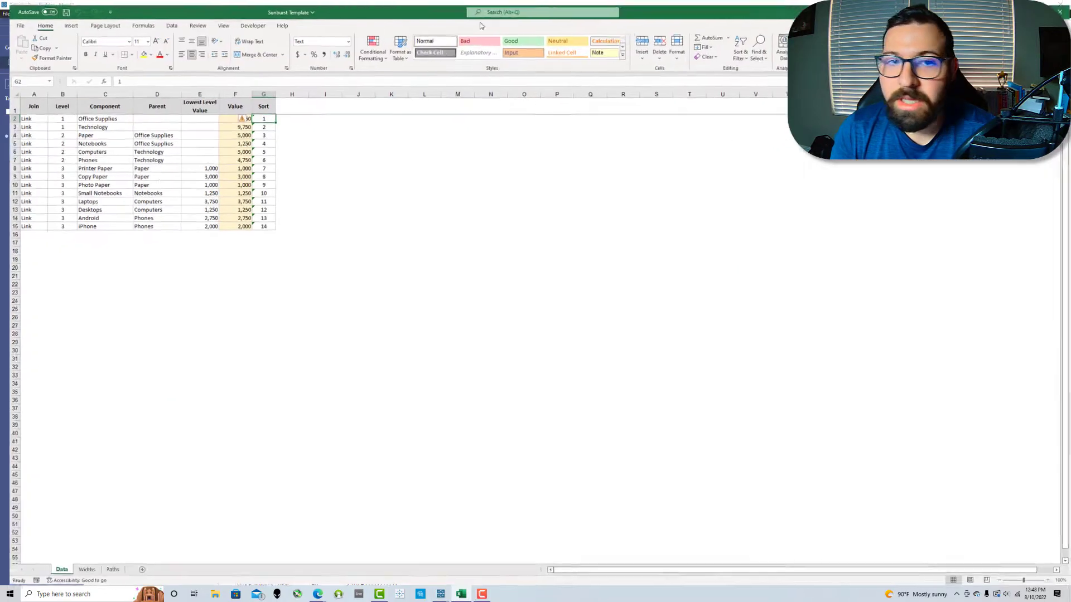
drag(190, 114, 198, 223)
click(201, 163)
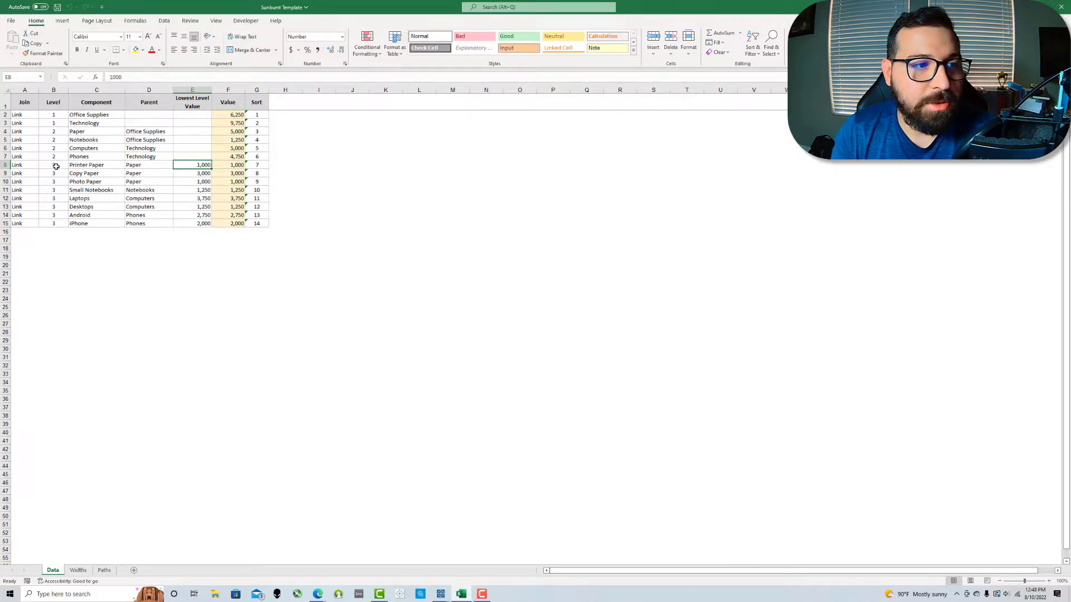
mouse_move(195, 168)
mouse_down()
mouse_move(193, 201)
mouse_move(196, 168)
mouse_up()
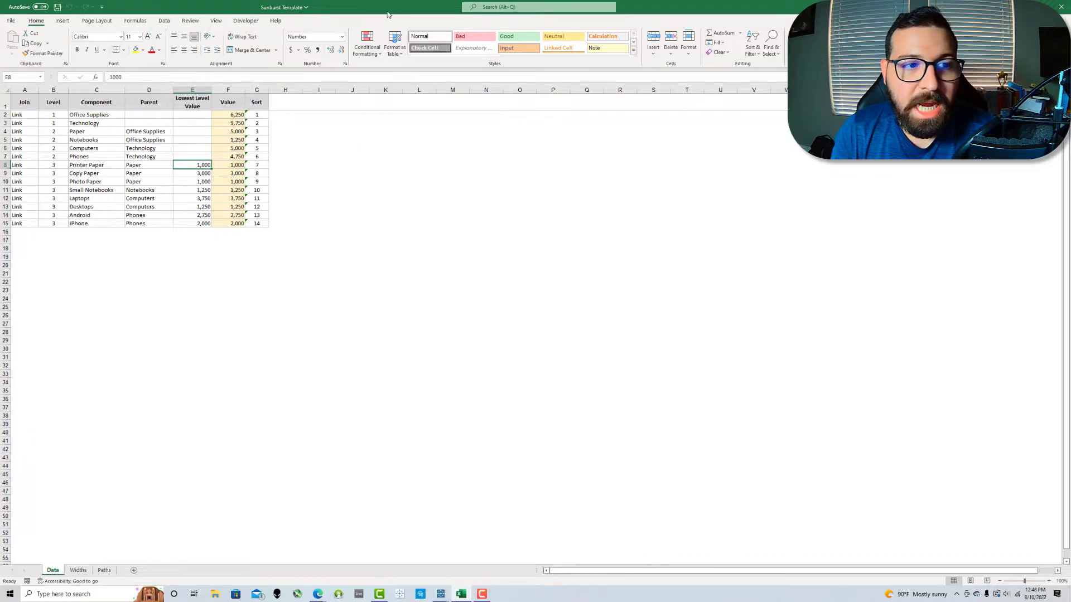
drag(389, 15, 1070, 346)
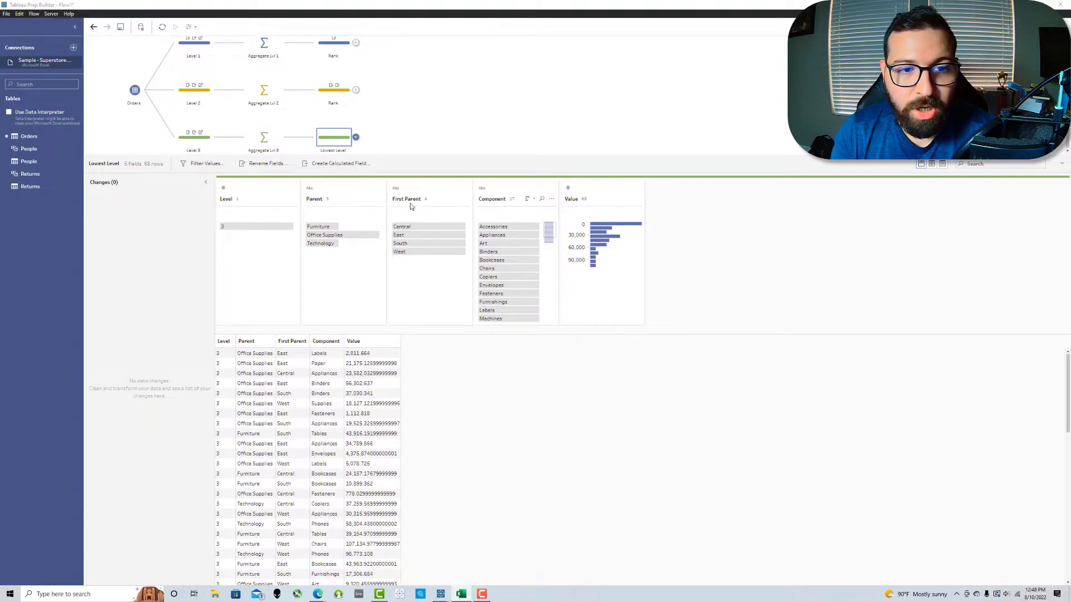
Step: Duplicate the Value field in the Lowest Level step and rename the copy to Lowest Level Value
click(622, 200)
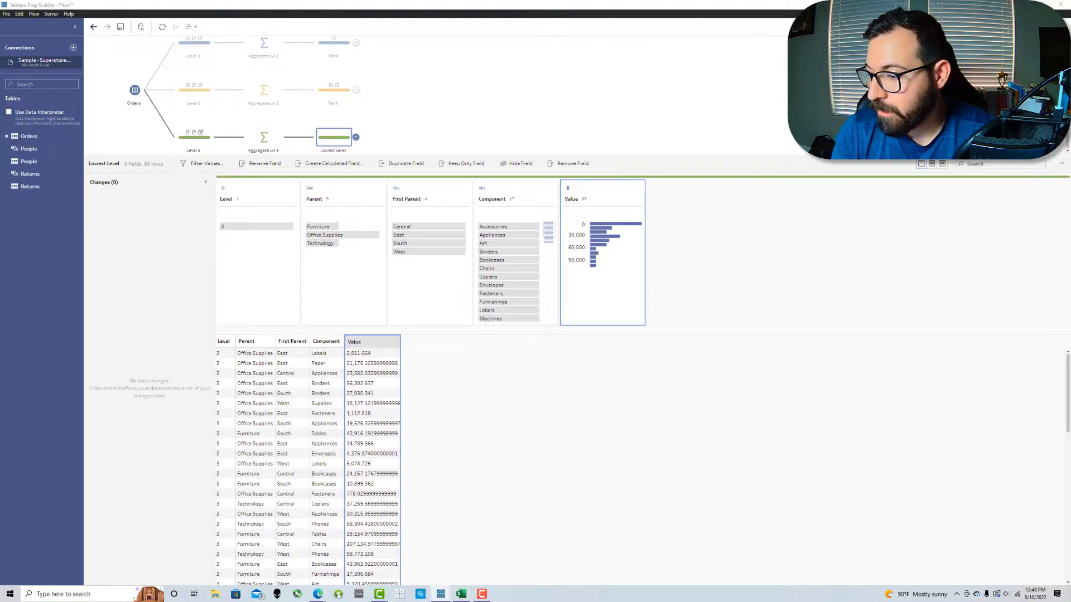
right_click(577, 189)
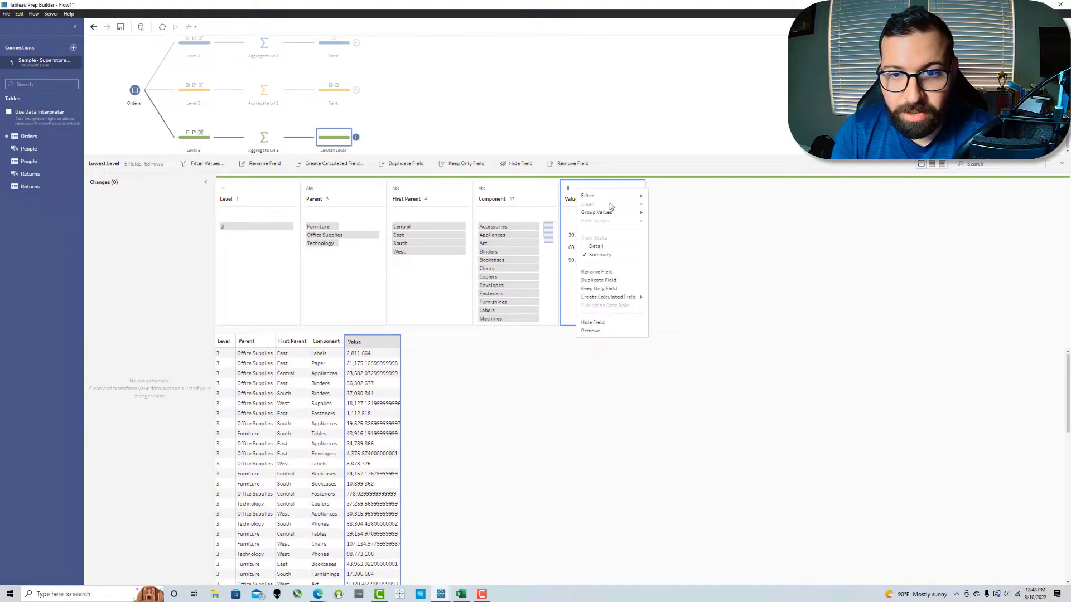
click(608, 280)
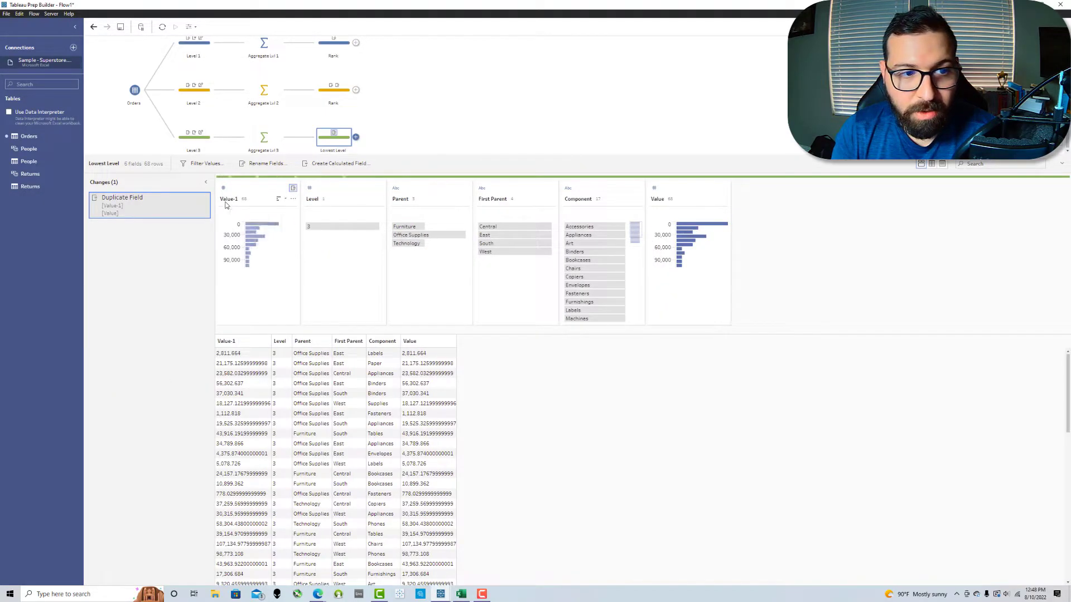
text(Lowe)
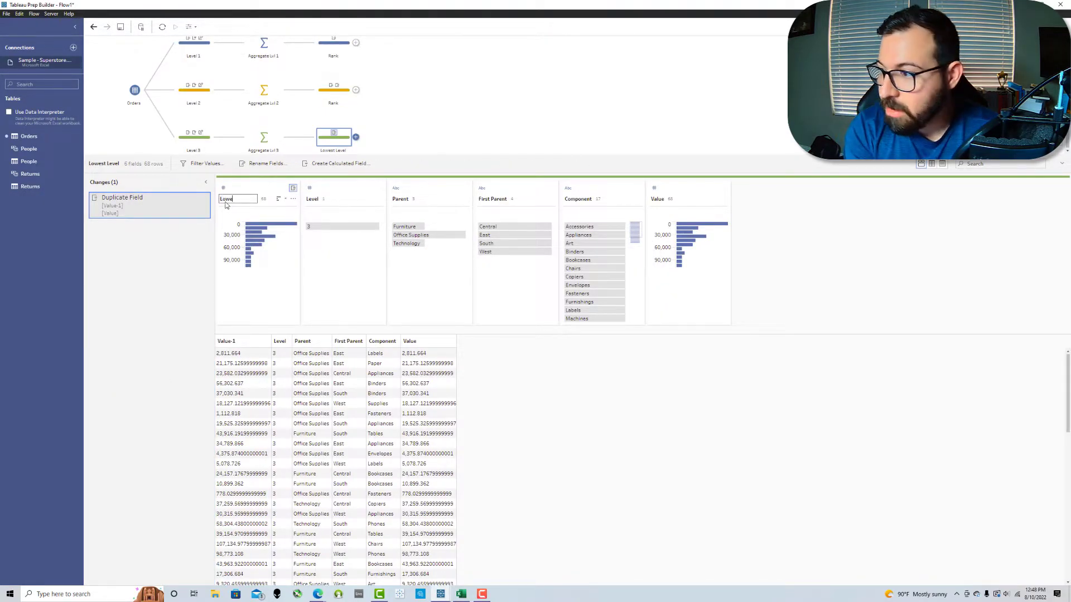
text(st Level Value)
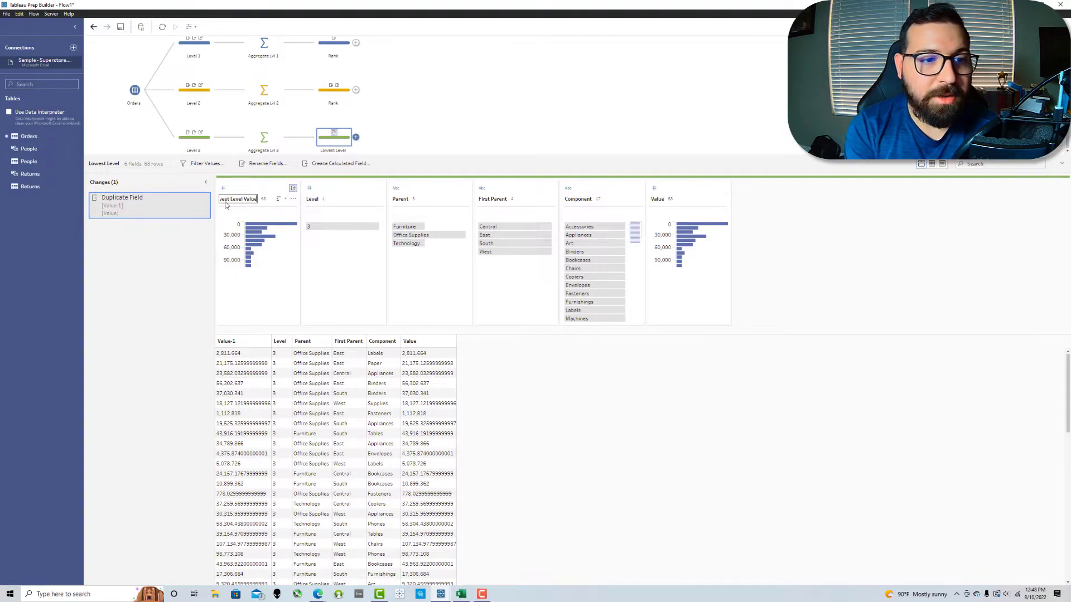
key(Return)
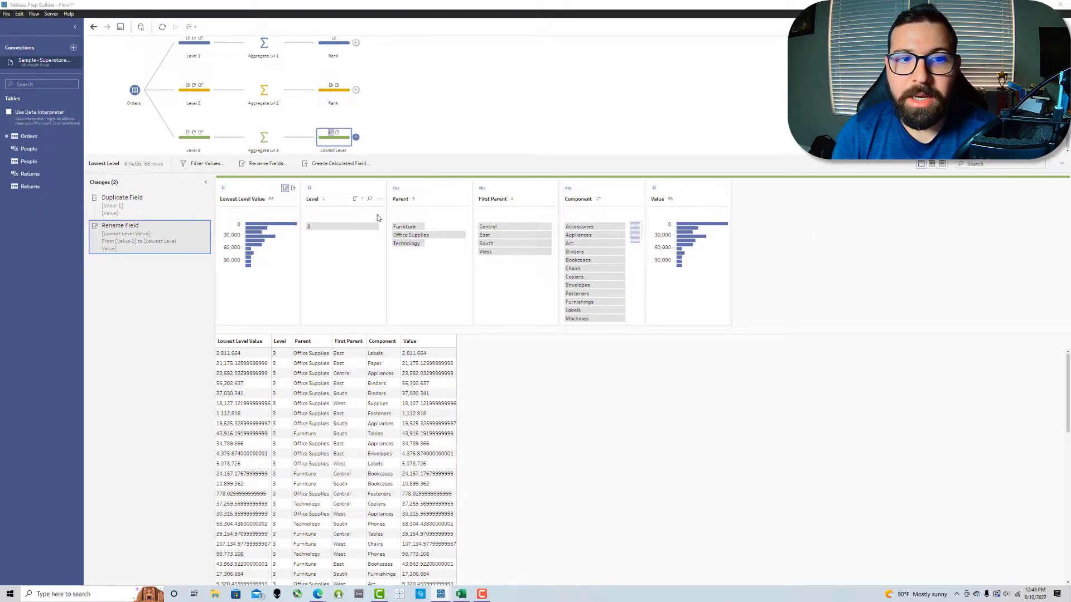
Step: Review the level 2 Rank step's changes and add a calculated field First Parent Value to Lowest Level: { FIXED [First Parent]: SUM([Value]) }
click(340, 95)
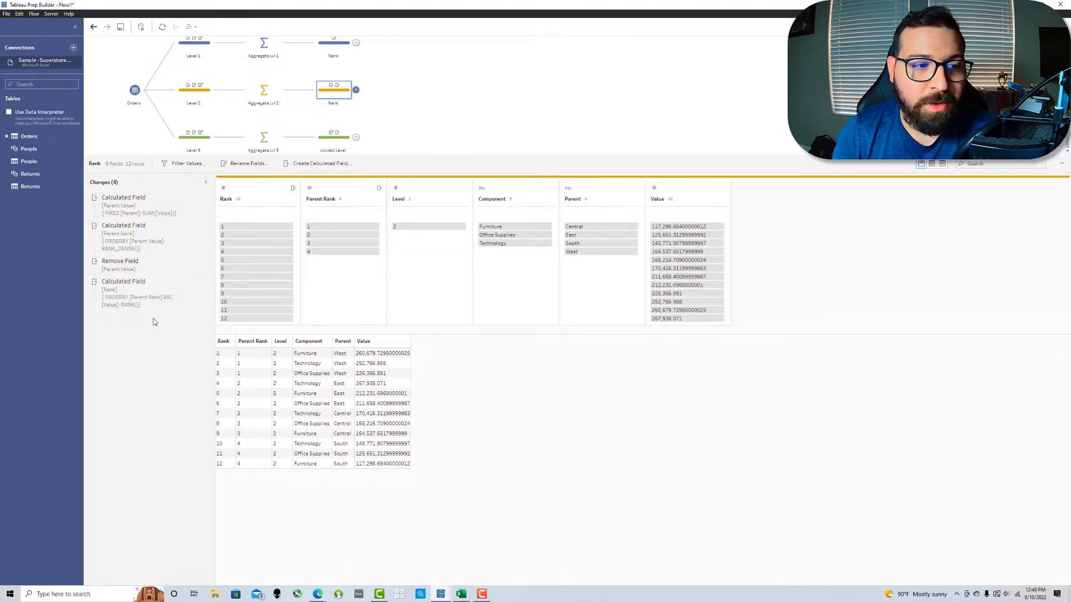
click(338, 140)
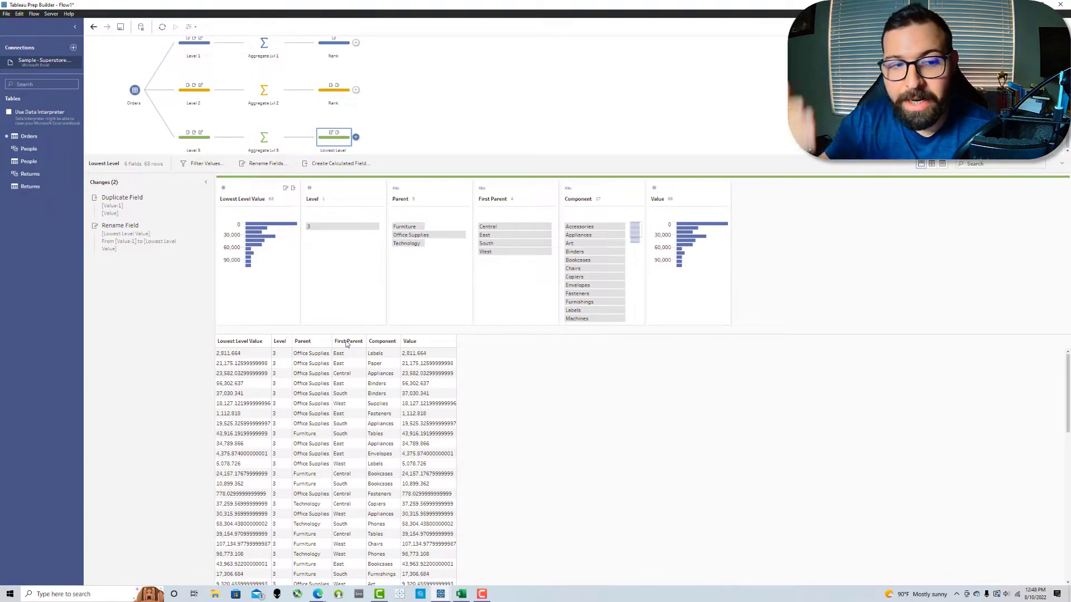
click(350, 164)
text(First Parent Value)
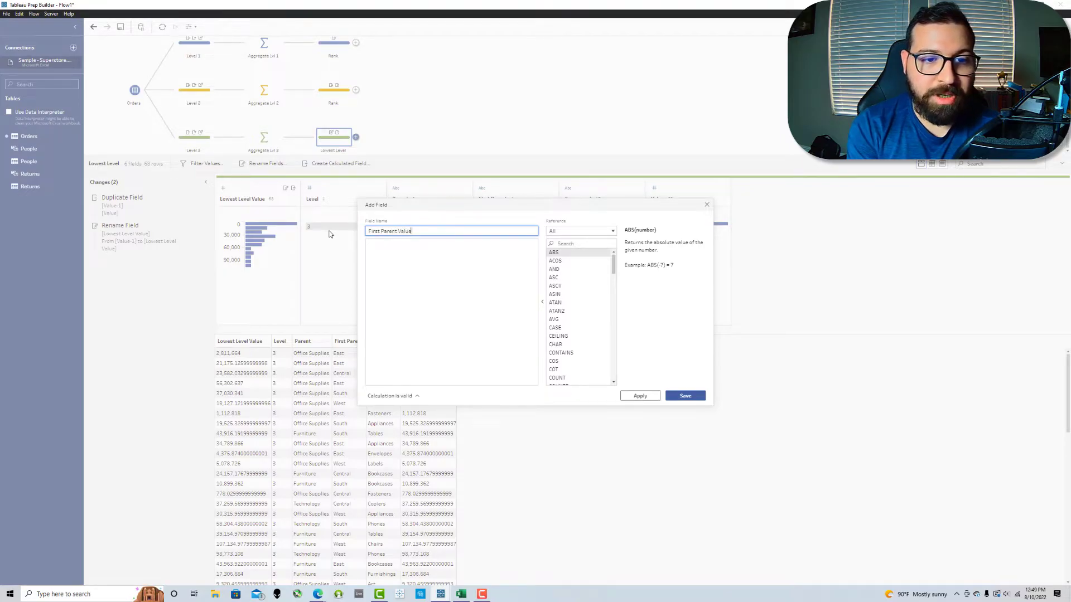
key(Tab)
text(FIXED)
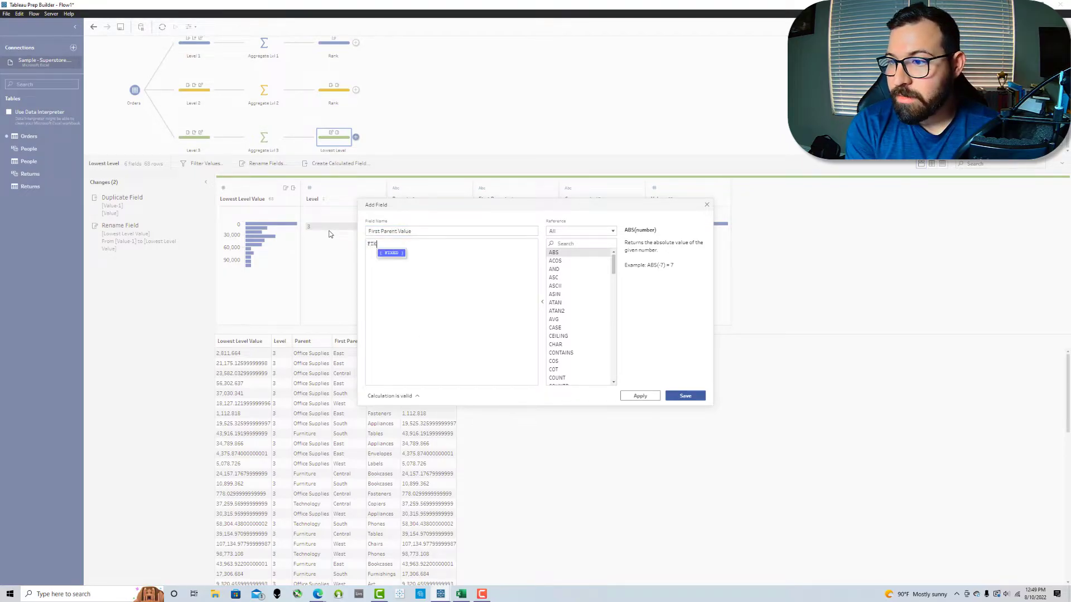
key(BackSpace)
key(BackSpace)
key(Return)
text([First Parent])
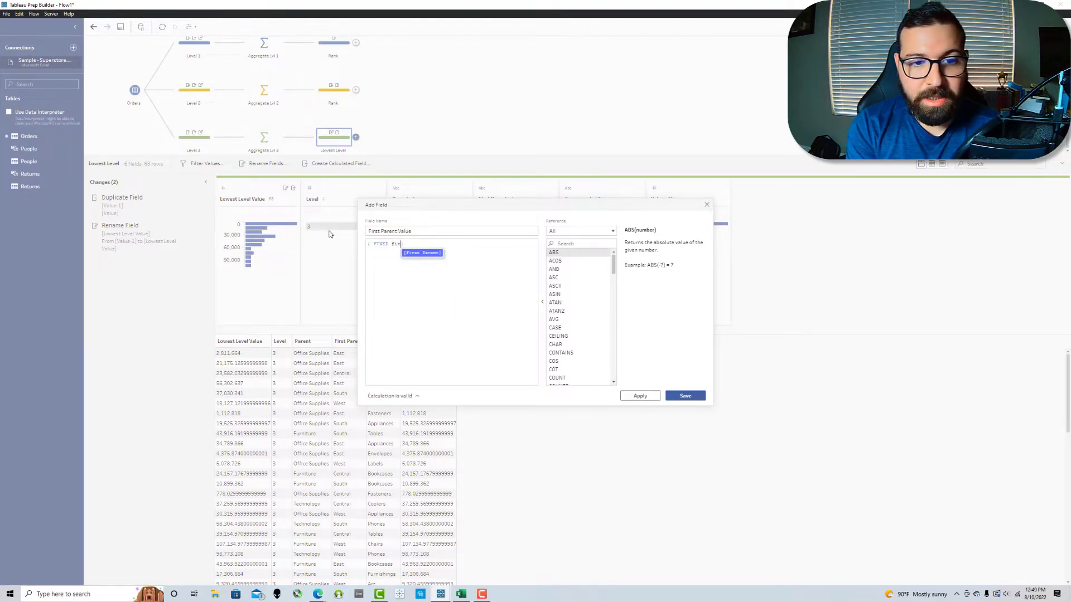
text(: SUM([Value])
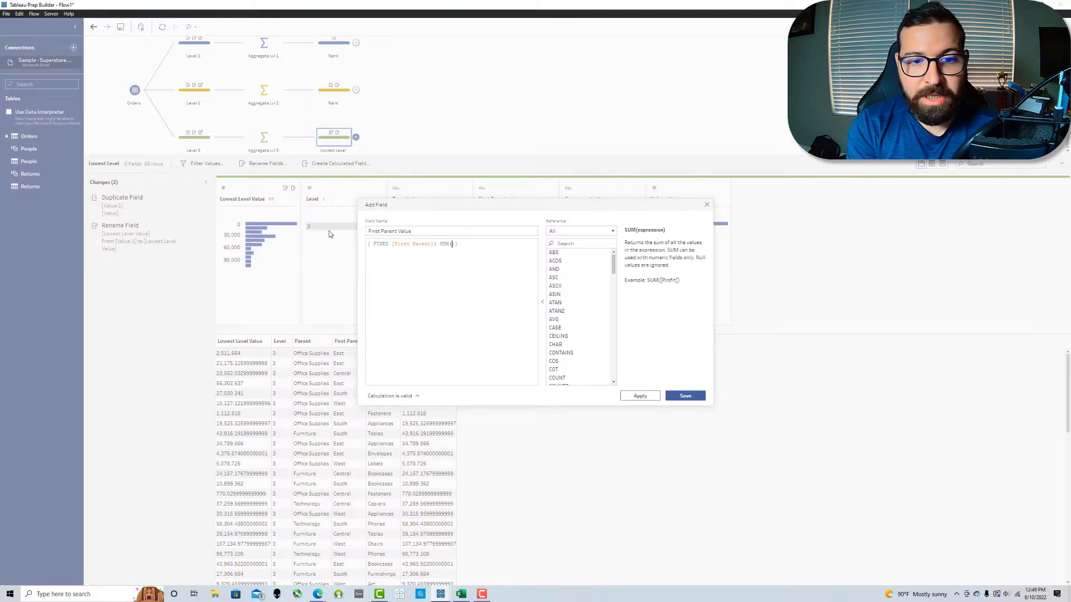
click(683, 396)
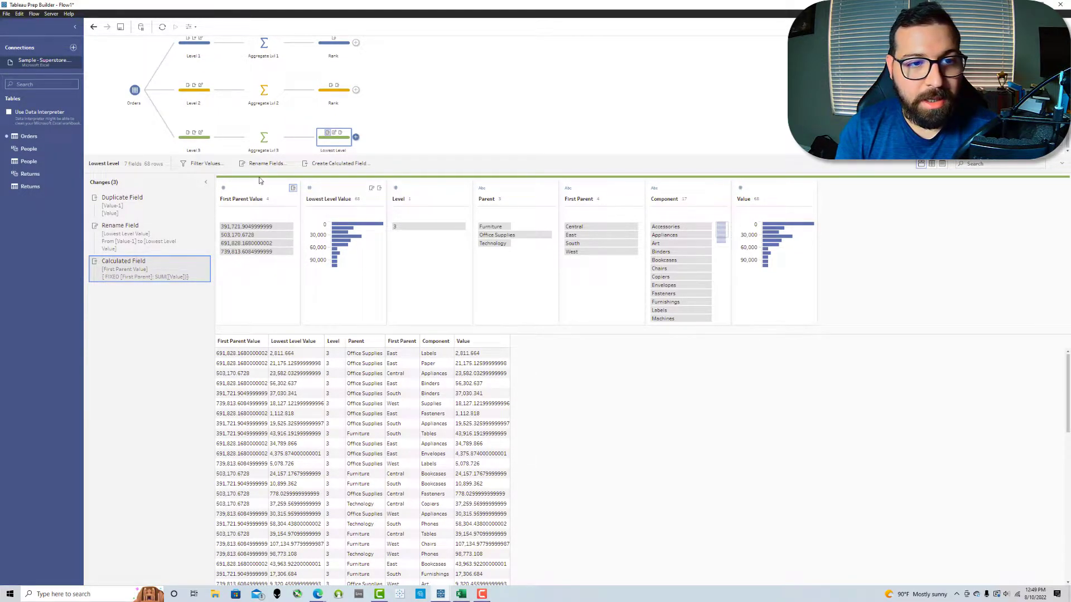
Step: Add a calculated field named First Parent Rank to the Lowest Level step with the formula { ORDERBY [First Parent Value]: RANK_DENSE() }
click(327, 164)
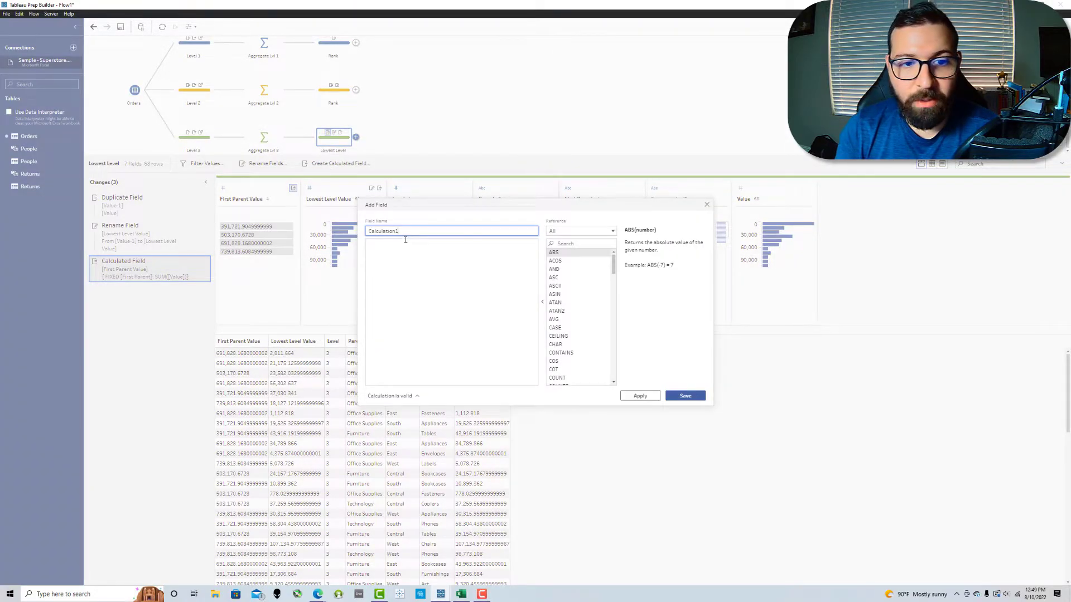
drag(408, 230, 349, 240)
text(F)
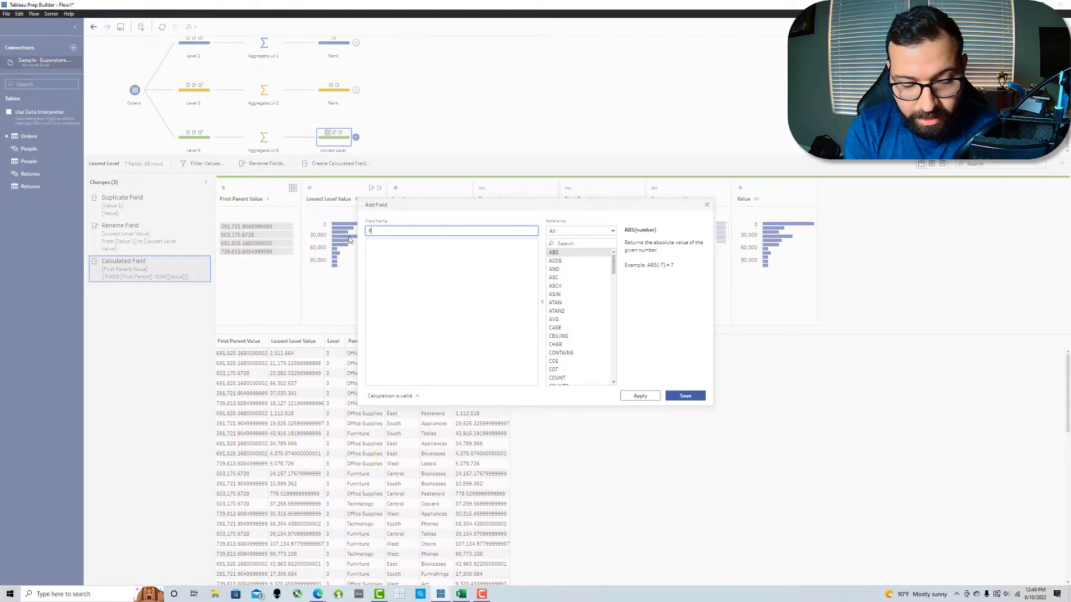
text(irst Parent Rank)
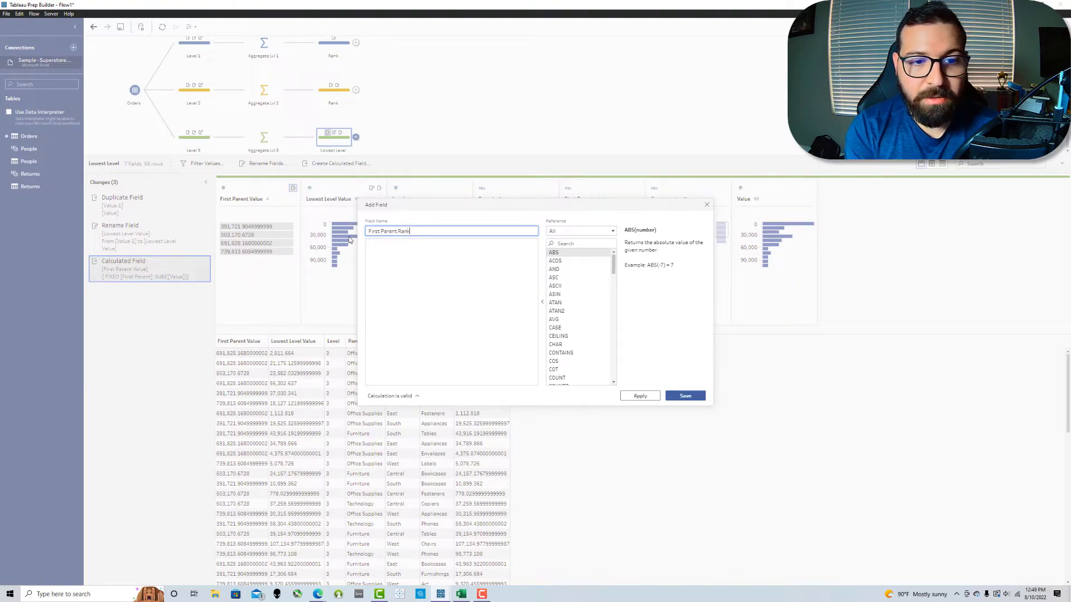
key(Tab)
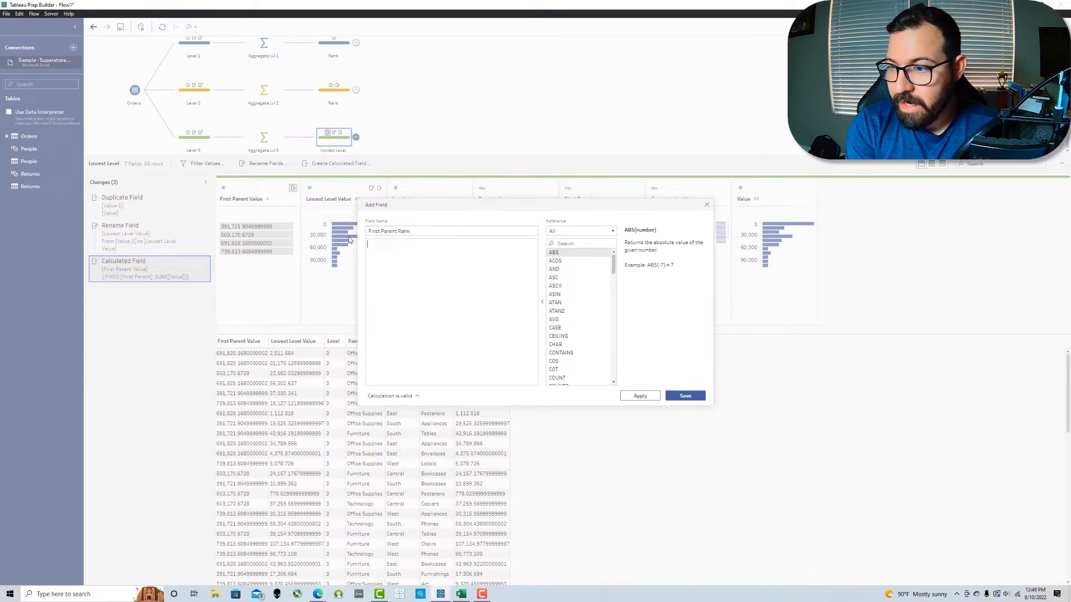
text({ ORDERBY })
key(Return)
text([First Parent Value])
key(Down)
key(Return)
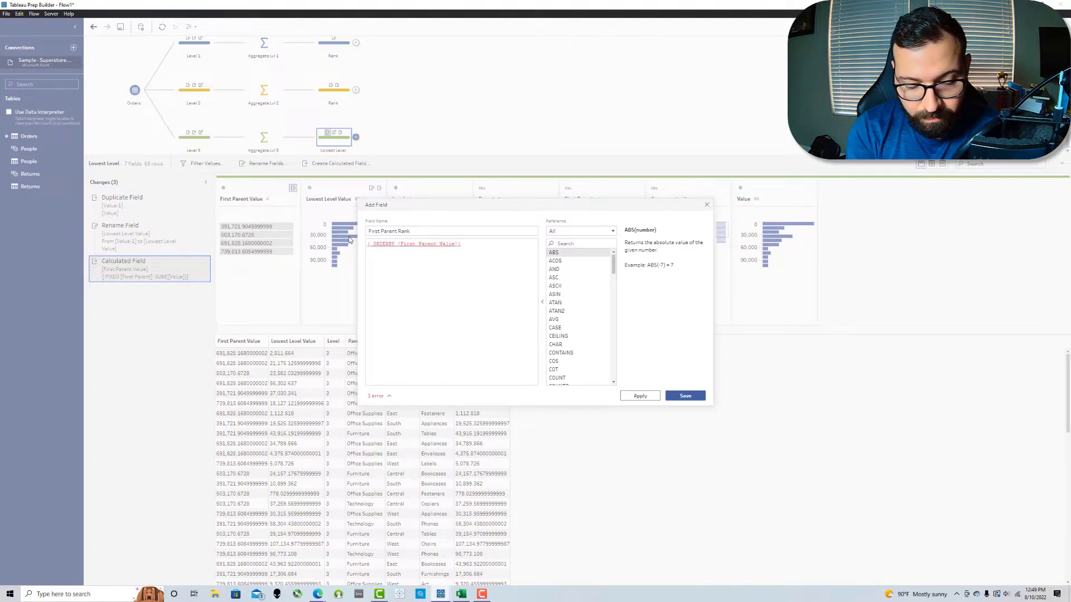
text(: RANK)
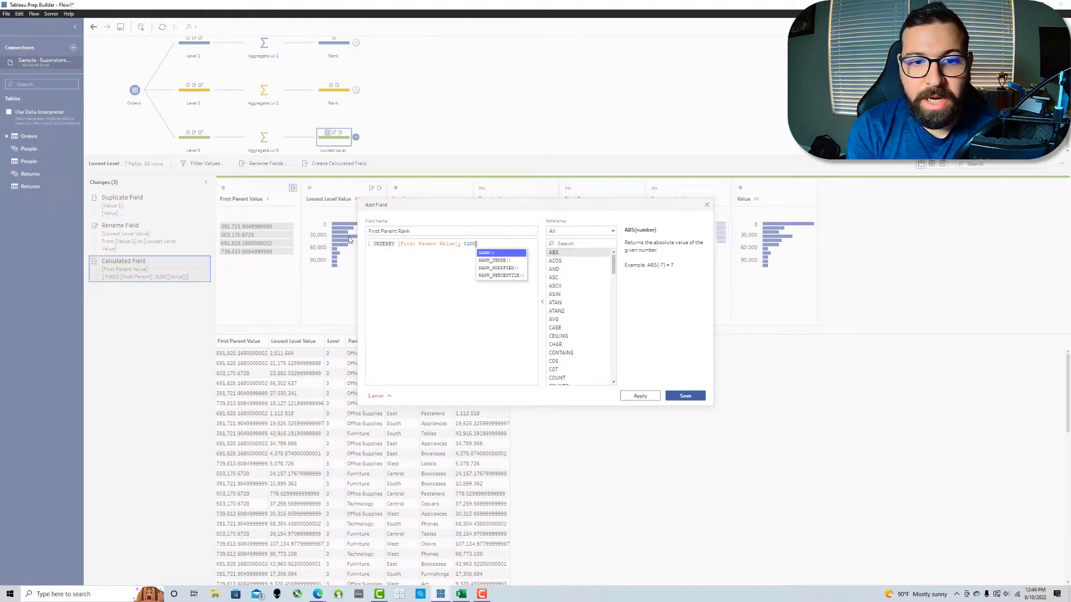
key(Down)
key(Return)
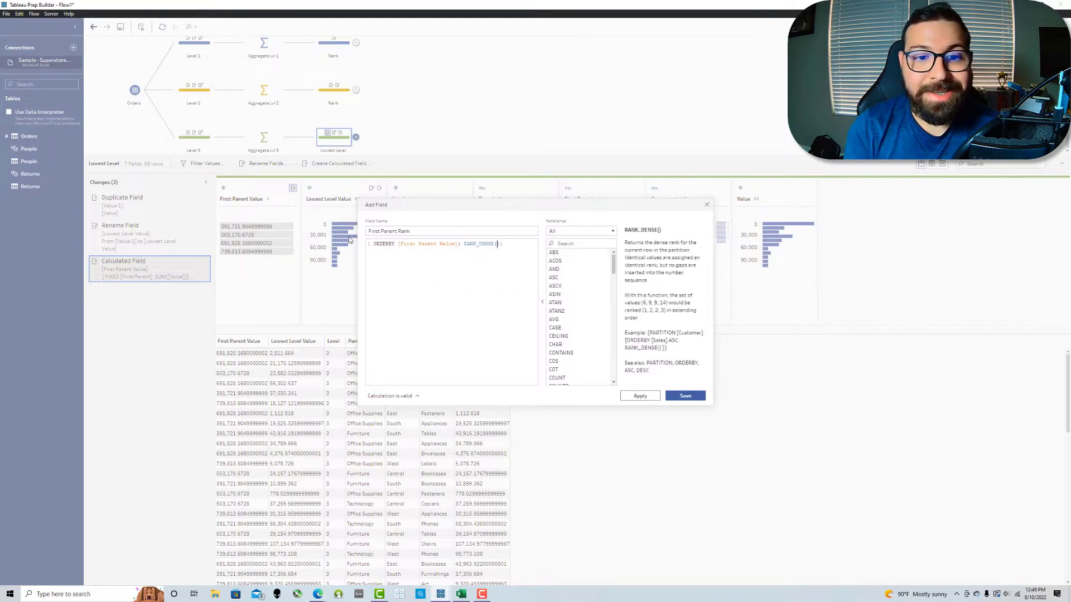
click(680, 399)
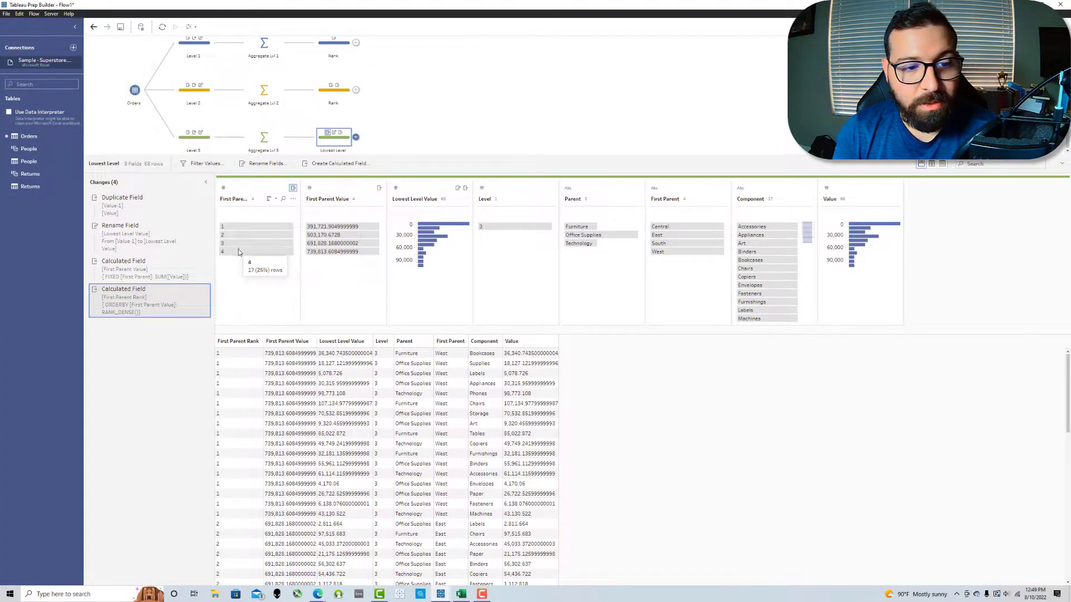
Step: Remove the First Parent Value field from the Lowest Level step
scroll(461, 376, down, 1)
scroll(460, 376, up, 1)
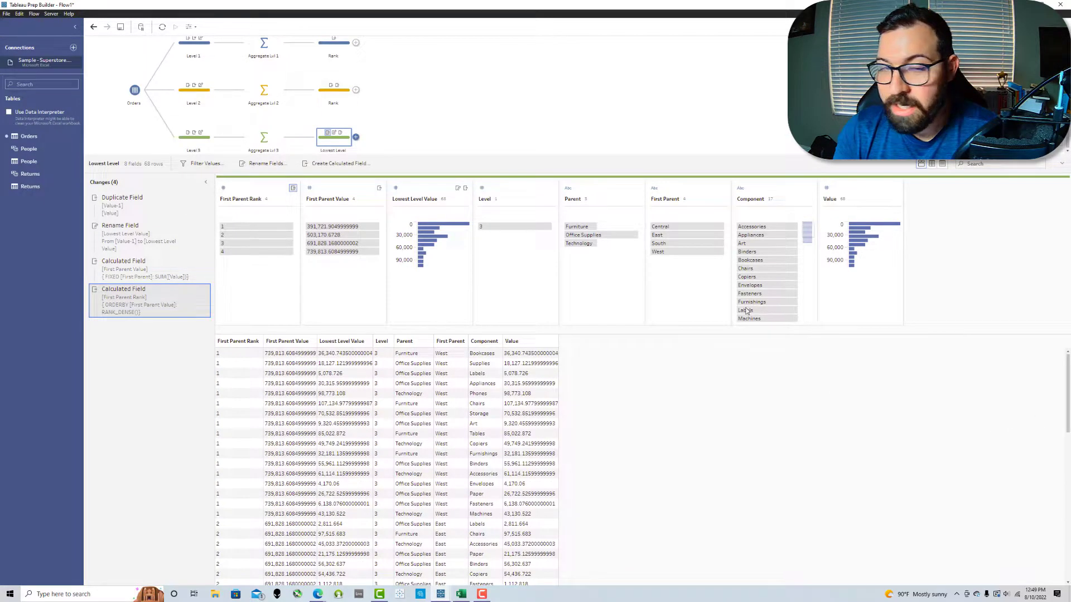
click(381, 202)
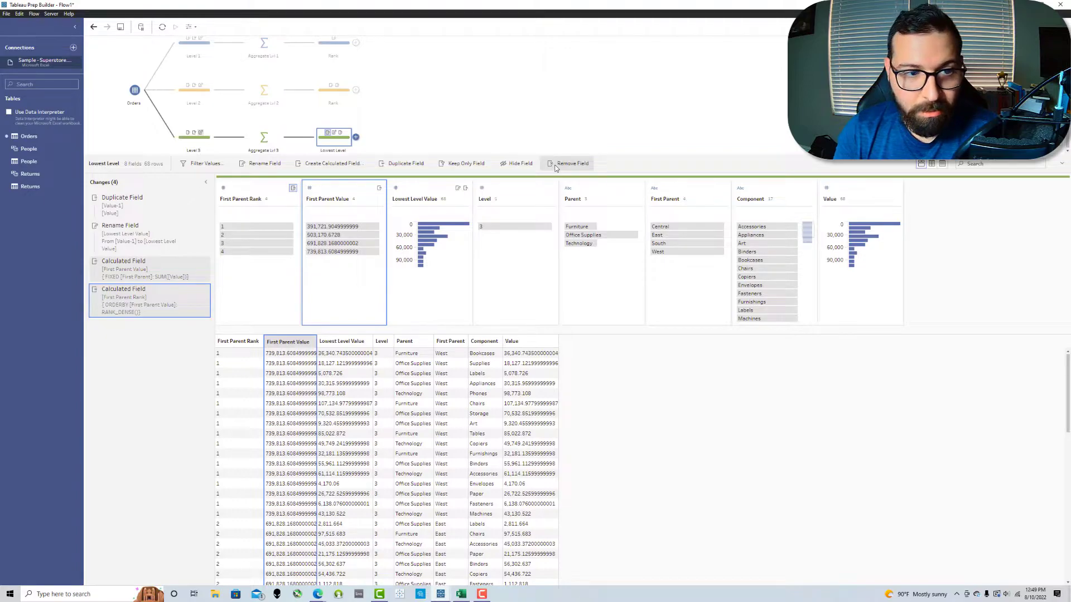
click(569, 164)
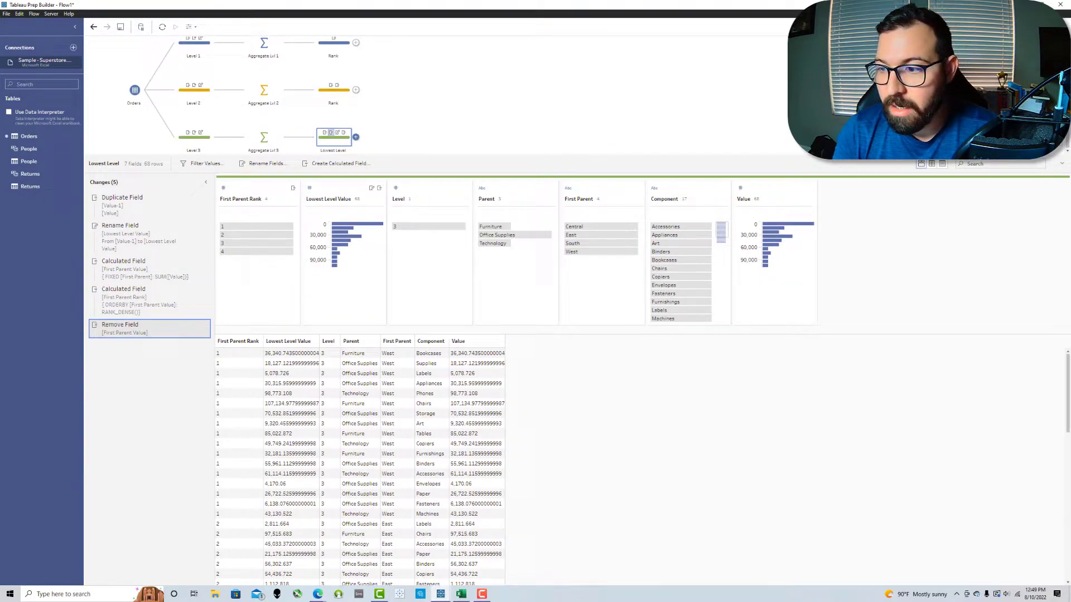
Step: Add a calculated field named Parent Value to the Lowest Level step with the formula { FIXED [First Parent], [Parent]: SUM([Value]) }
click(362, 164)
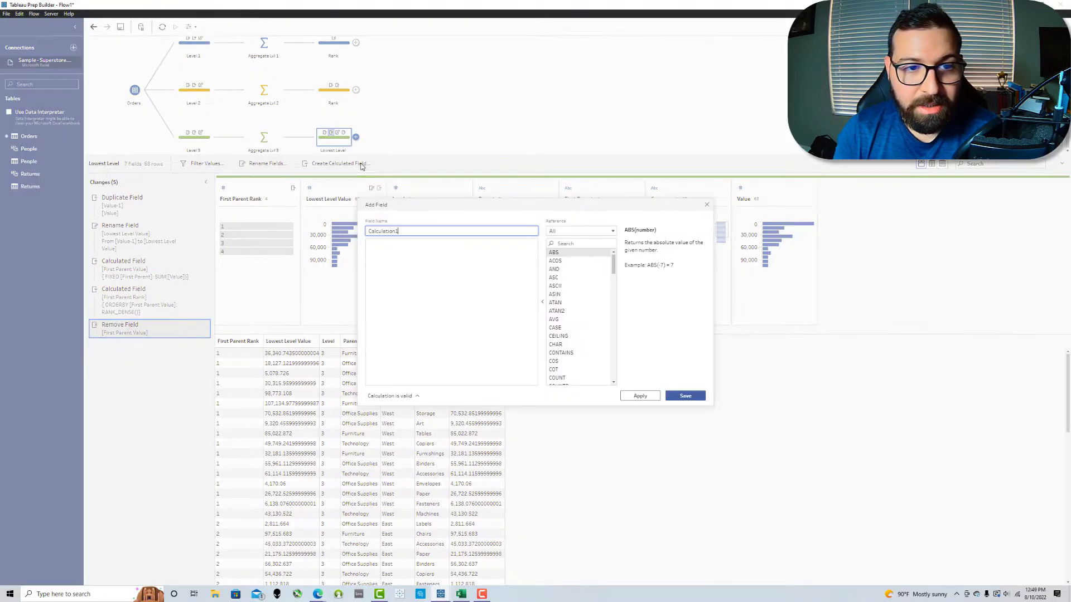
text(Paren)
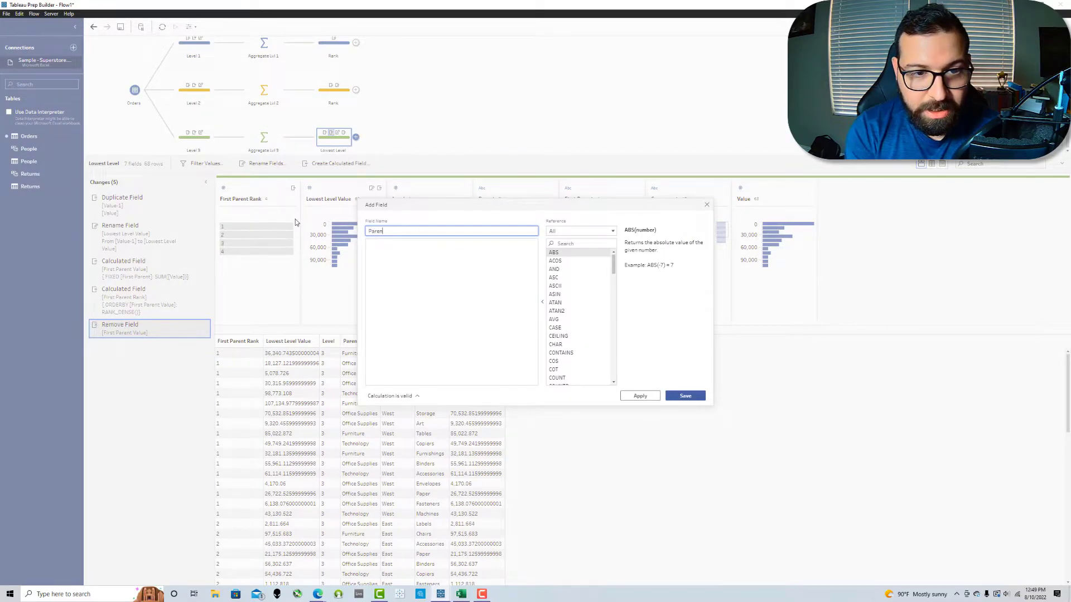
text(t Value)
click(414, 268)
text(FIXED)
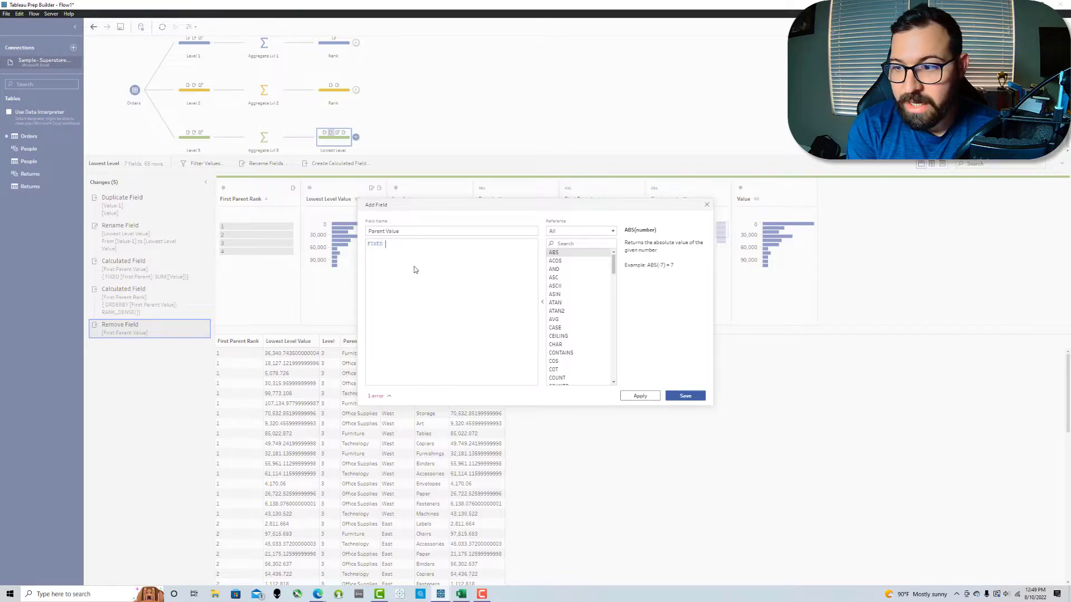
key(BackSpace)
key(Return)
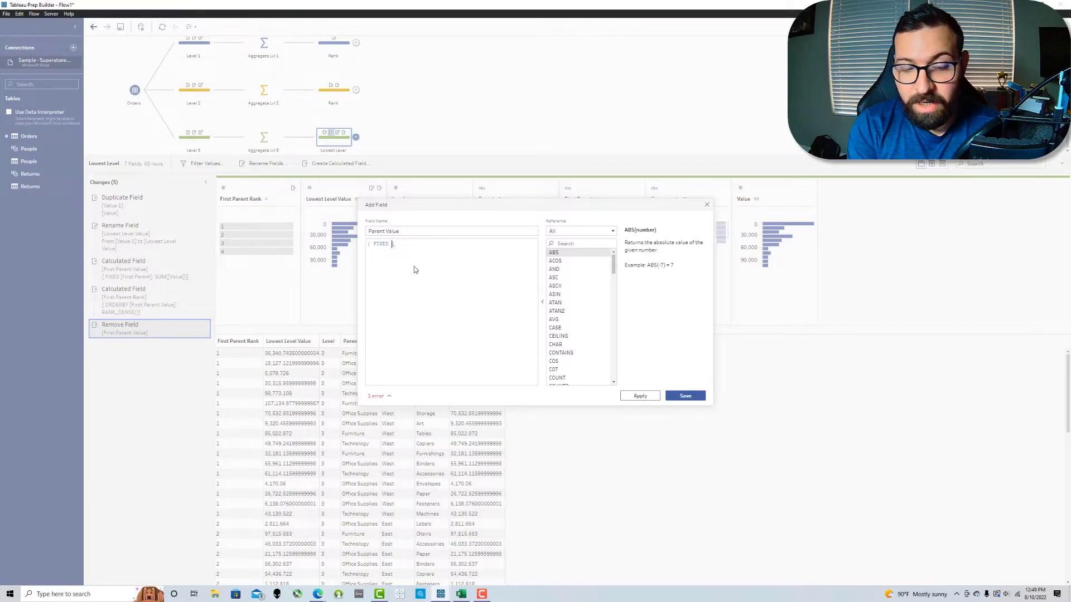
text([First Parent])
key(Return)
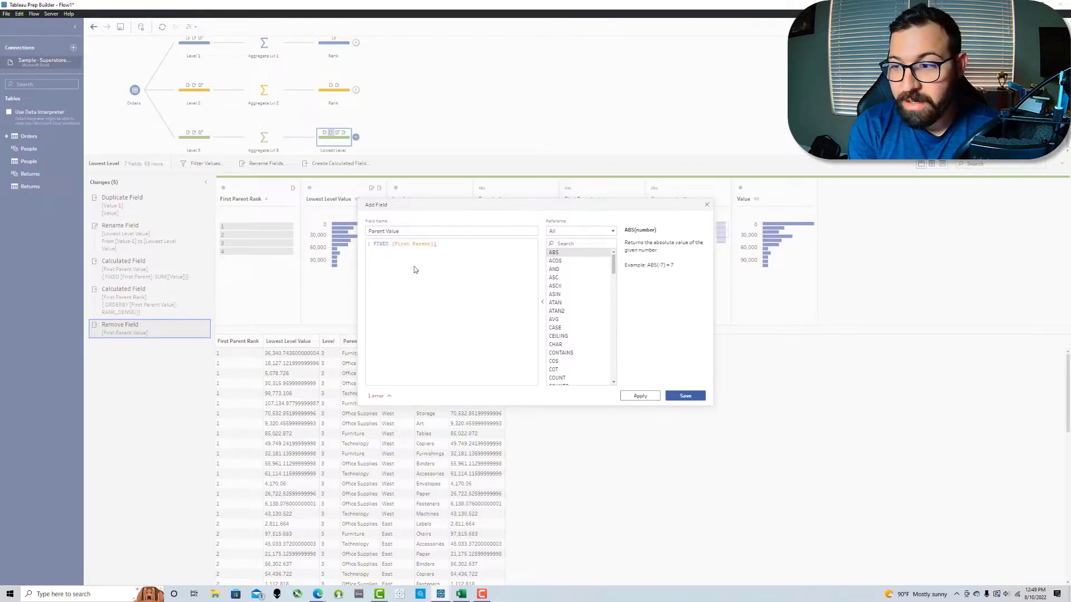
text(, [Parent]: SUM(va)
key(Return)
text())
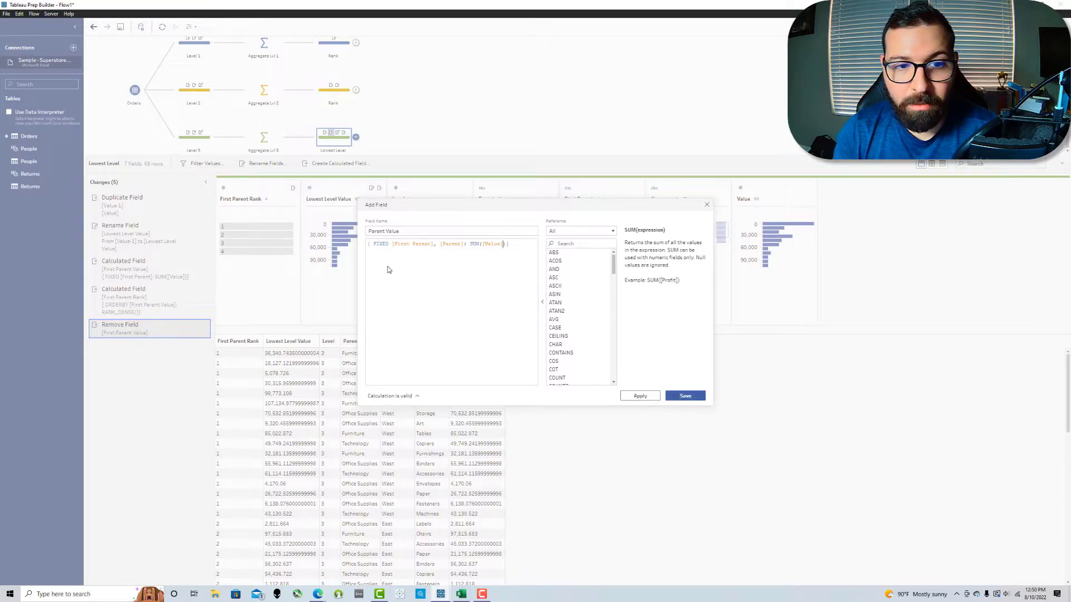
click(690, 396)
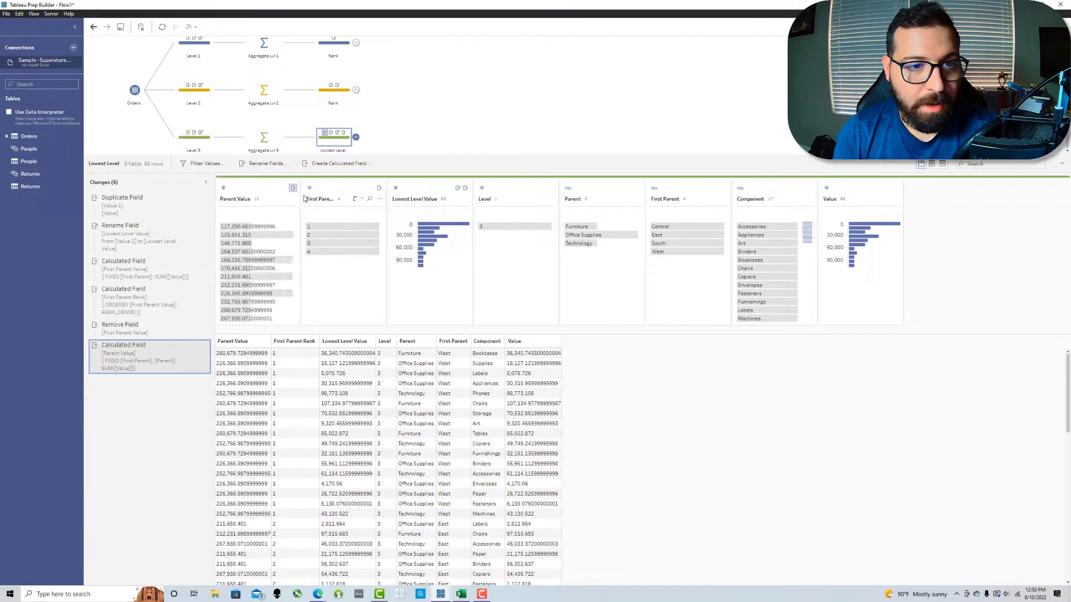
Step: Create a calculated field named Parent Rank in the Lowest Level step with the formula { ORDERBY [First Parent Rank] ASC, [Parent Value]: RANK_DENSE() }
click(329, 164)
drag(426, 229, 357, 235)
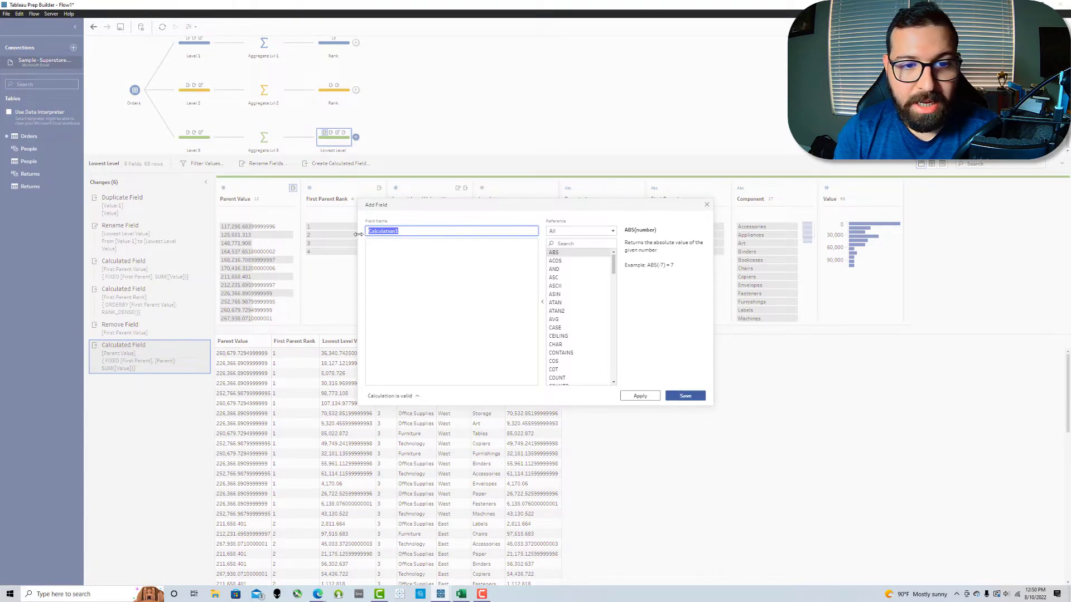
text(Parent)
key(Tab)
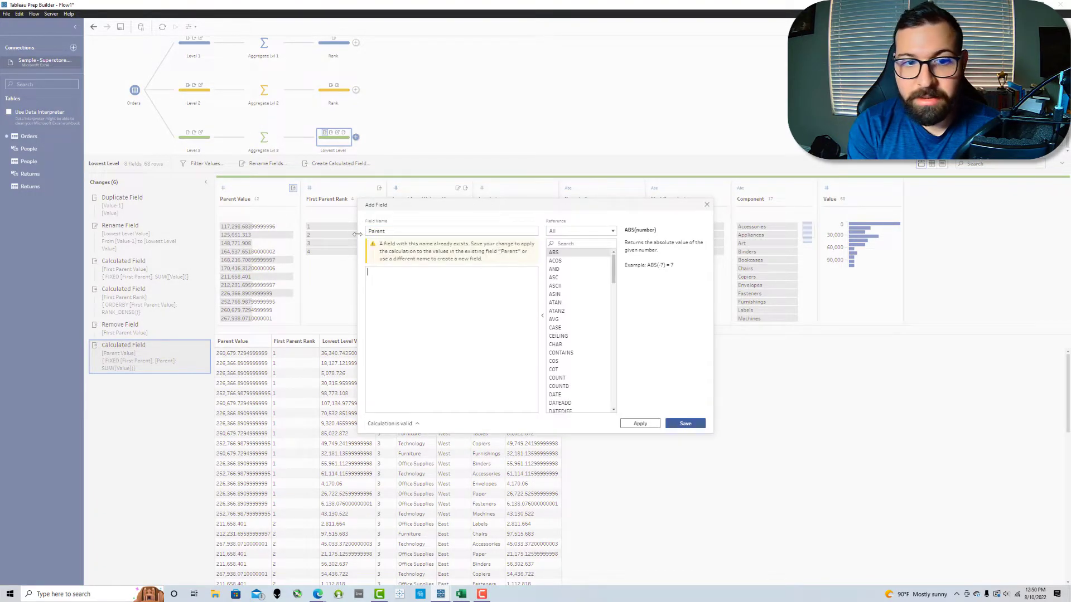
click(404, 232)
text(Rank)
key(Tab)
text({ ORDERBY [Fi)
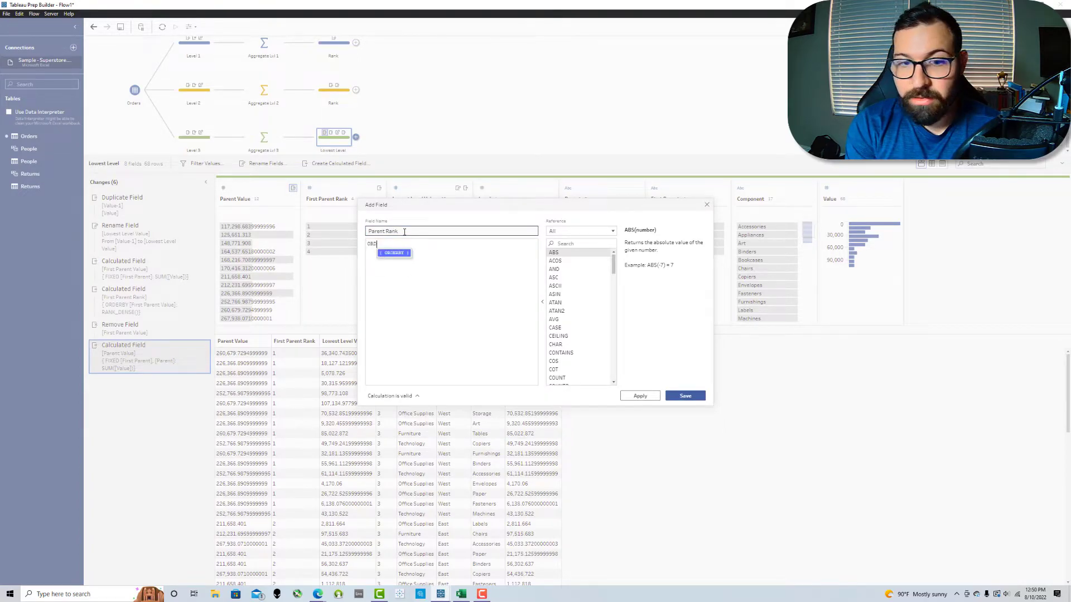
text(rst Parent Rank])
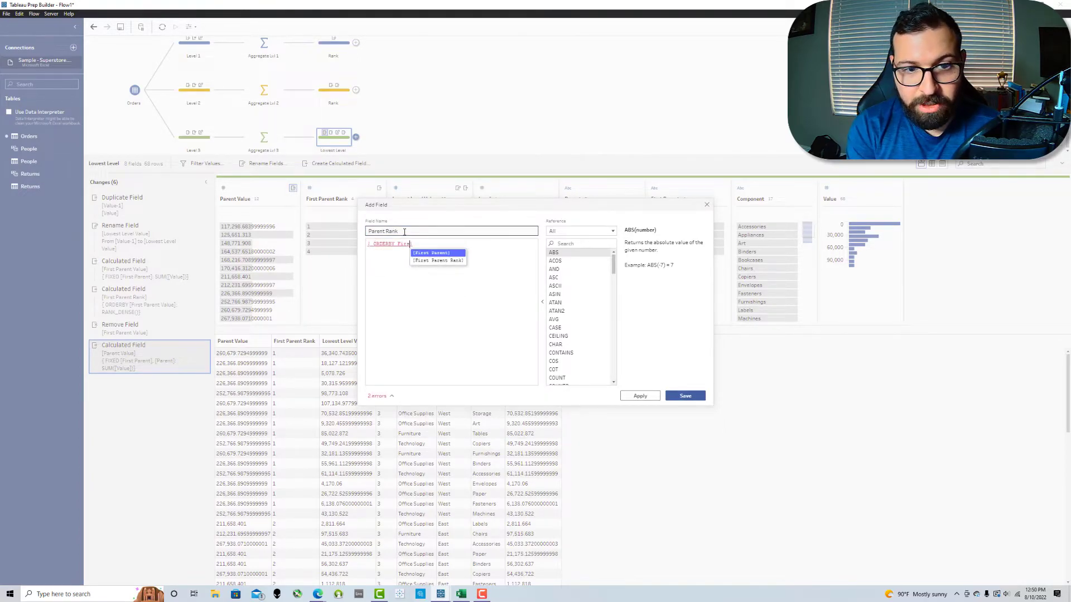
key(Down)
key(Return)
text(ASC)
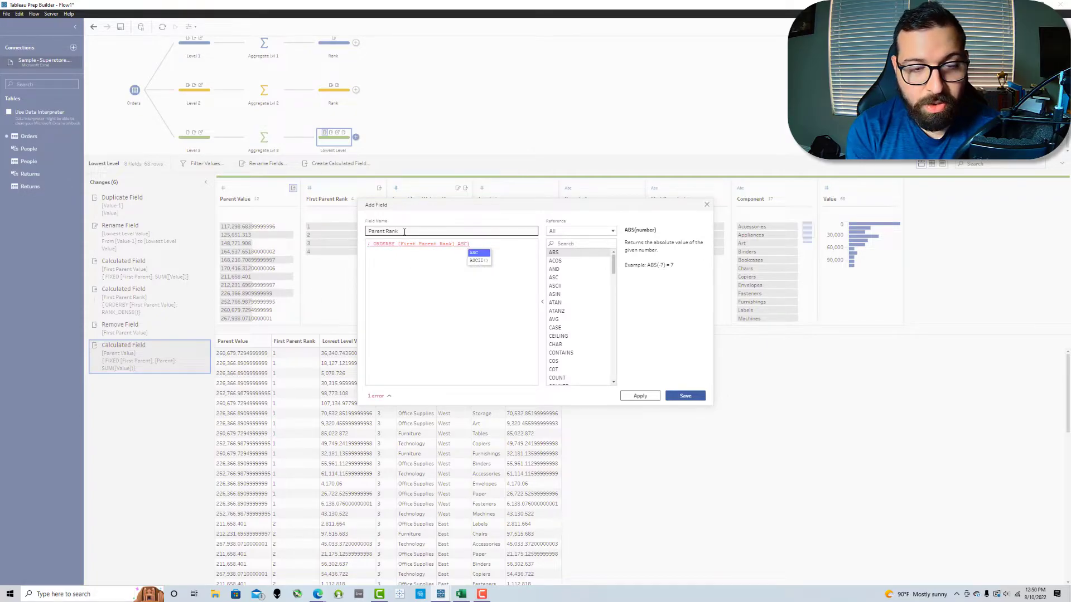
text(, )
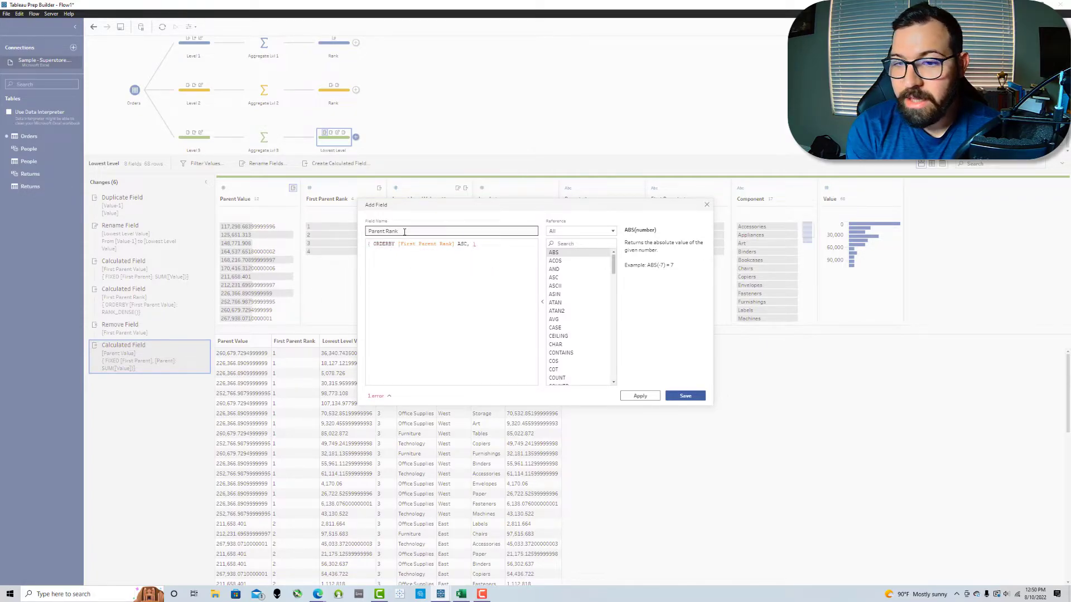
text([Parent Value])
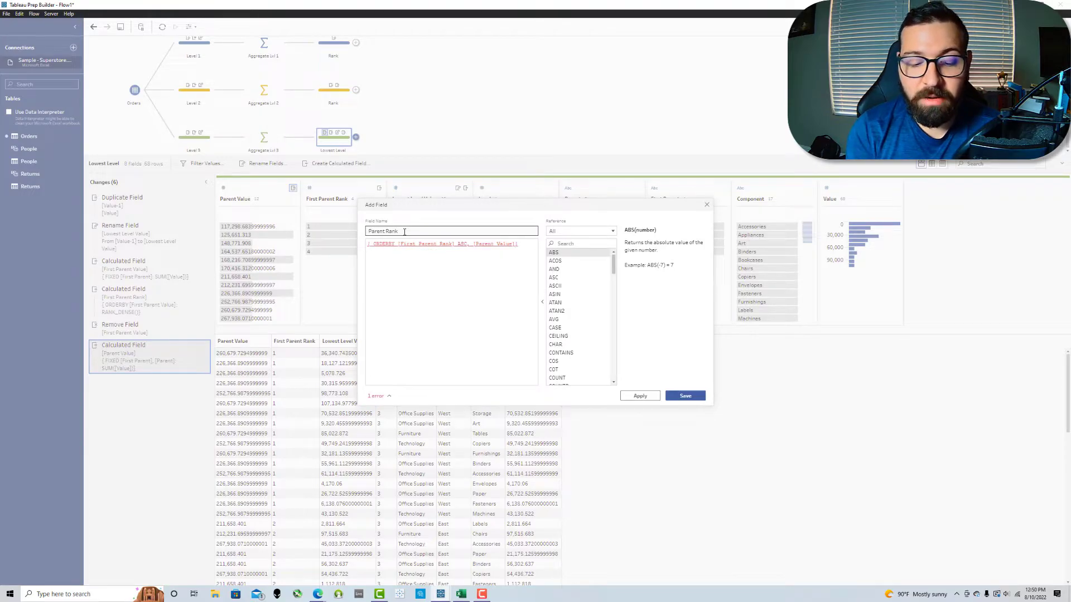
text(: RANK_)
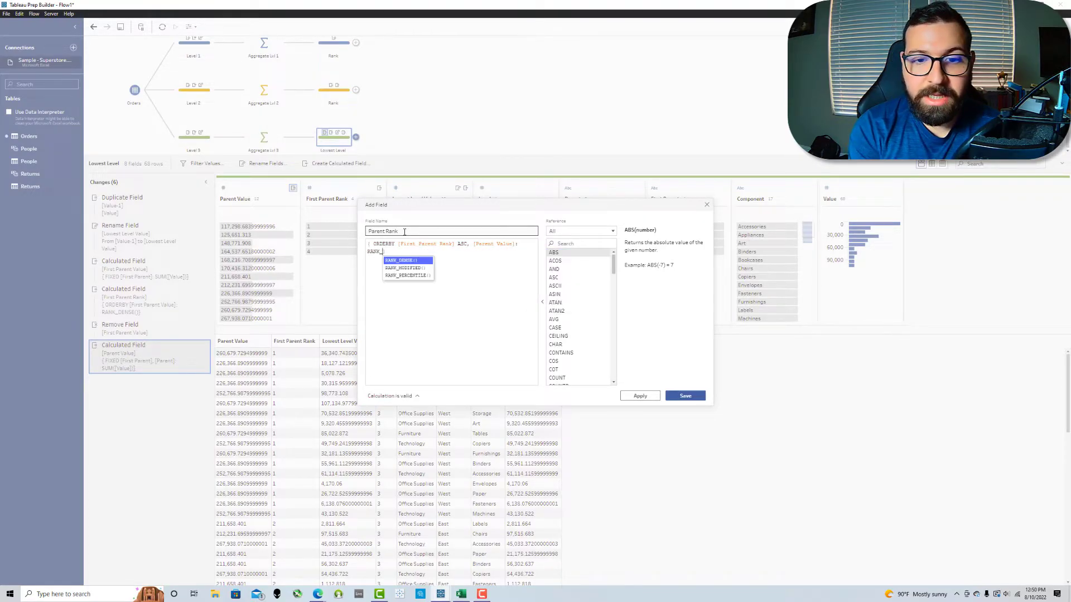
key(Return)
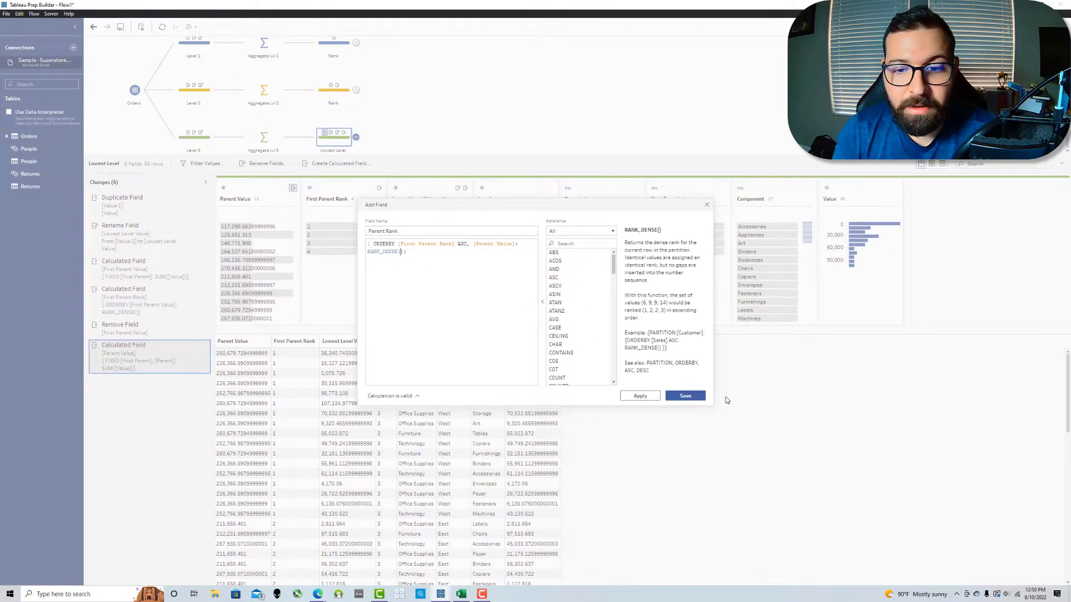
click(702, 396)
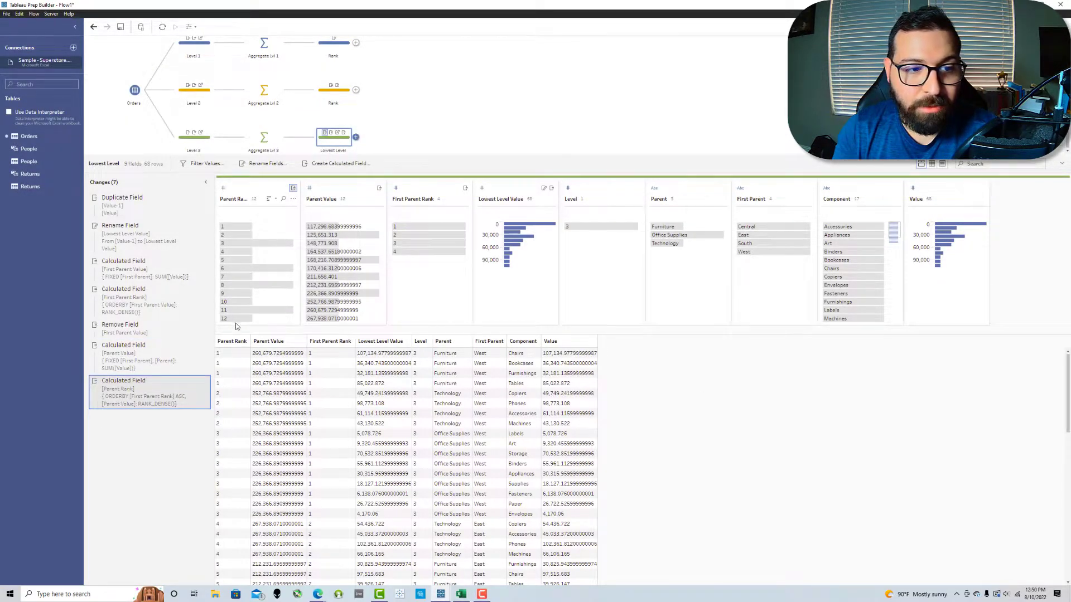
Step: Compare the Lowest Level step with the Level 2 Rank step, and remove the Parent Value field from Lowest Level
click(340, 93)
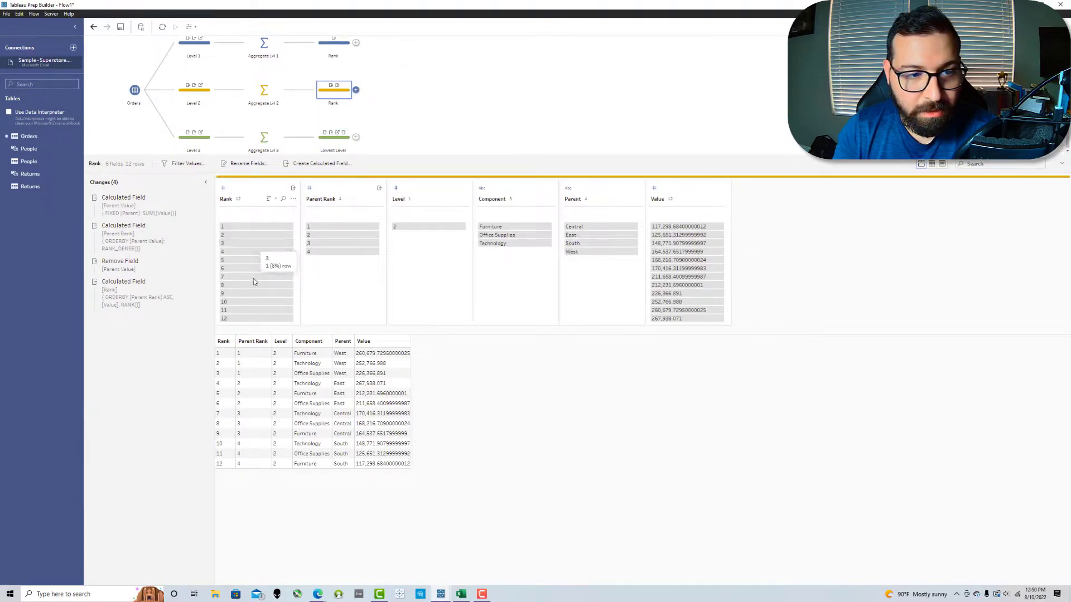
click(336, 149)
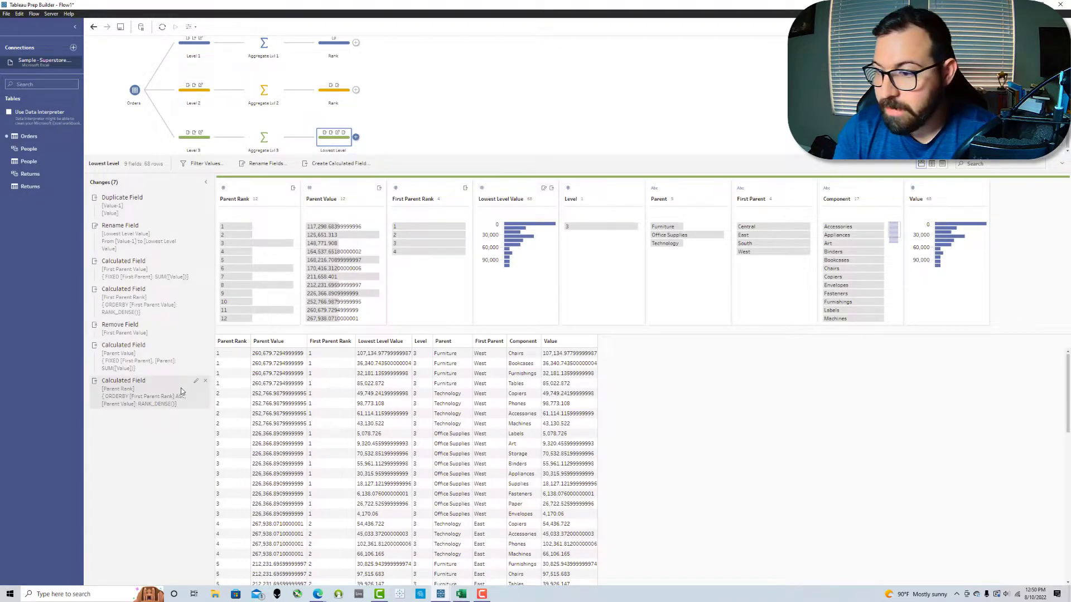
click(338, 194)
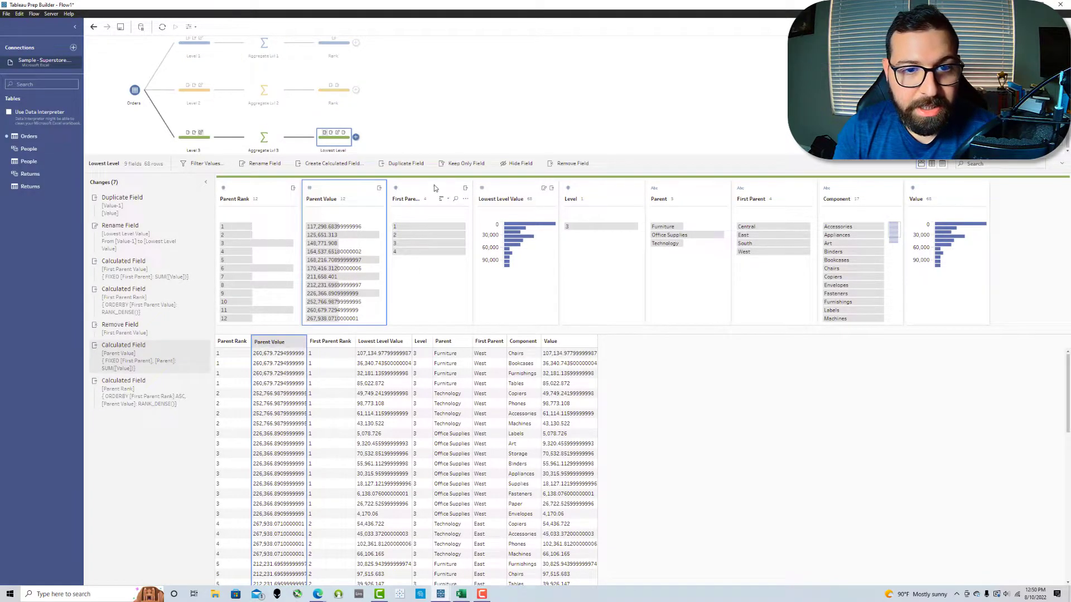
click(564, 164)
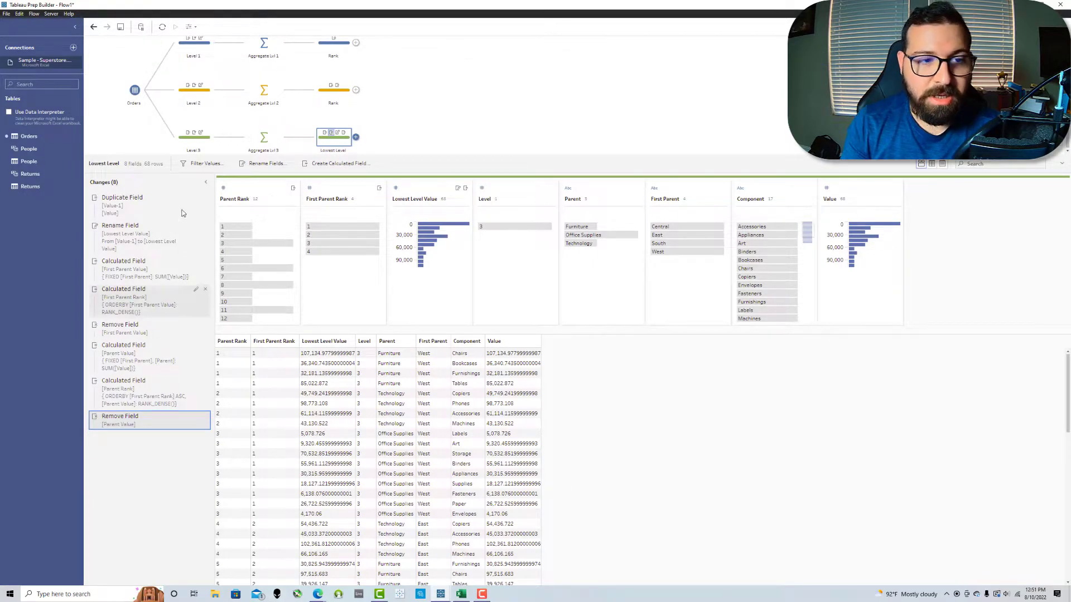
Step: Create a calculated field named Rank in the Lowest Level step with the formula { ORDERBY [First Parent Rank] ASC, [Parent Rank] ASC, [Value]: RANK_DENSE() }
click(379, 188)
double_click(415, 232)
text(Rank)
key(Tab)
text({ ORDERBY Firs)
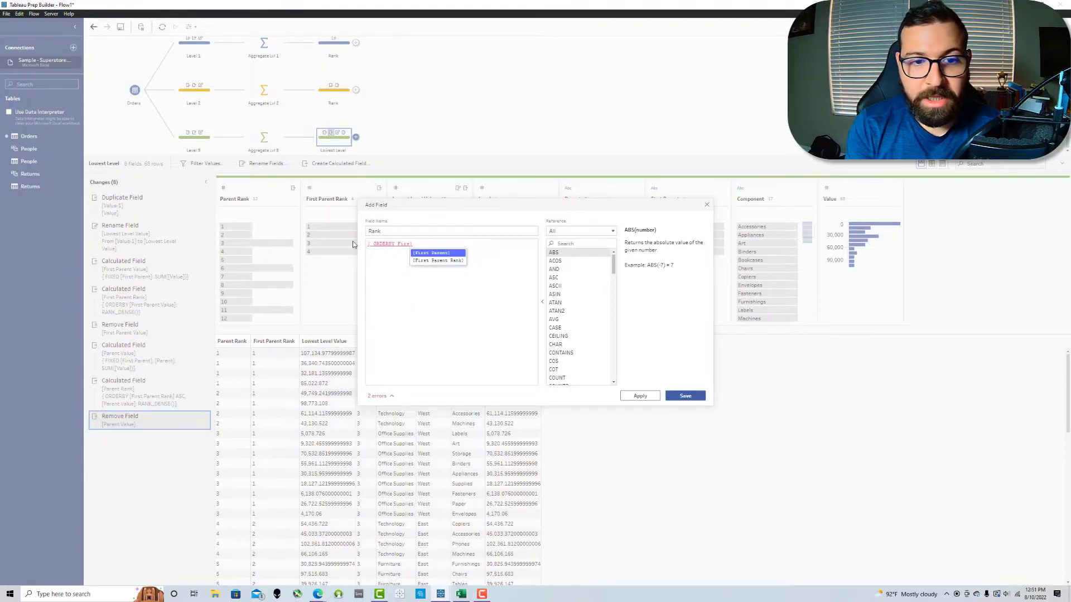
key(Down)
key(Return)
text(ASC, [)
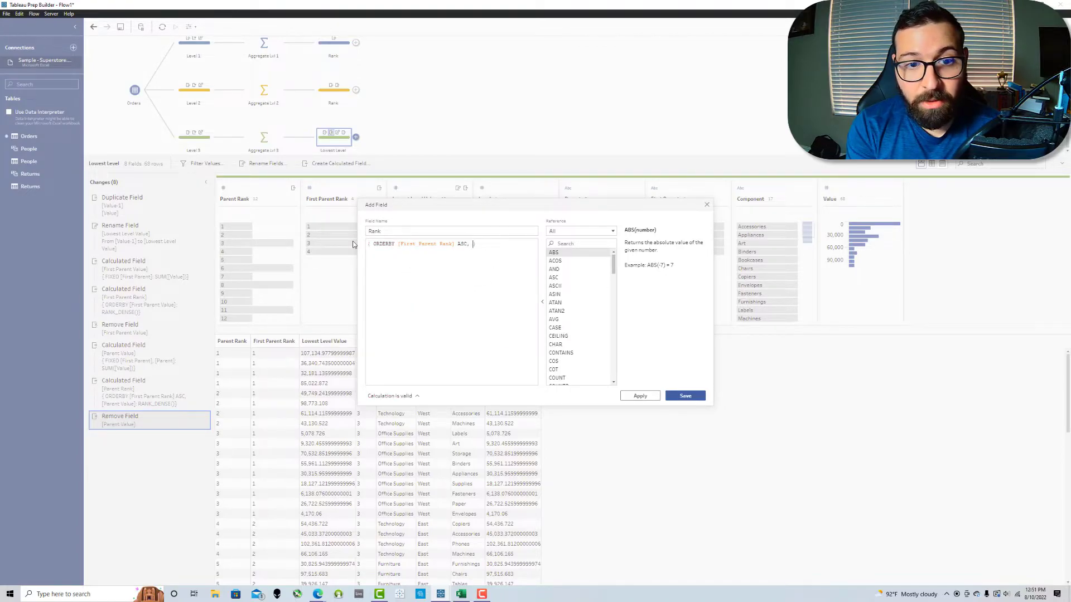
text(Pare)
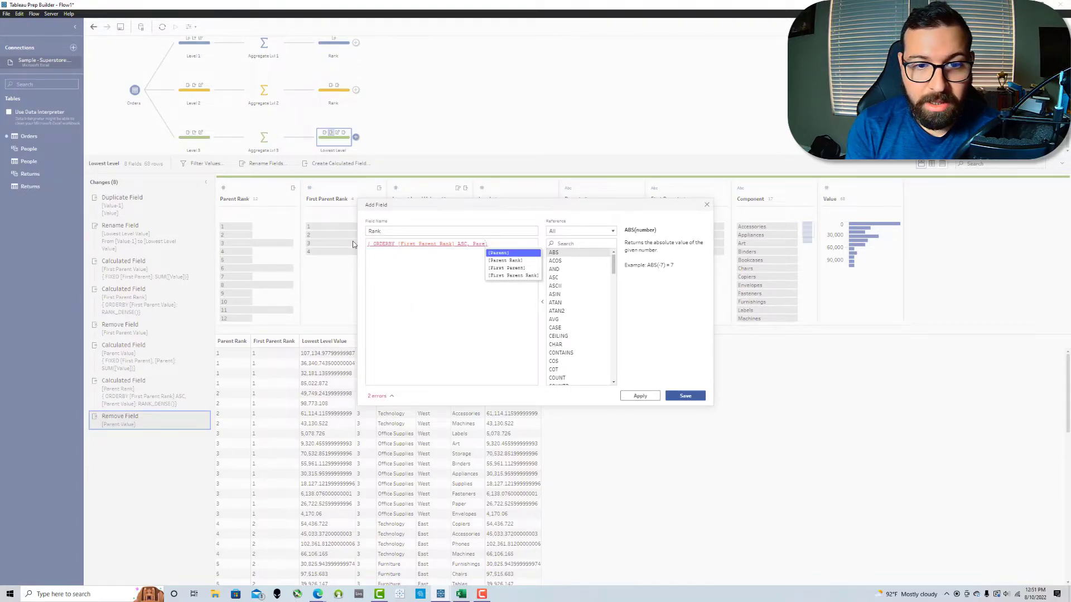
key(Down)
key(Return)
text(ASC, [)
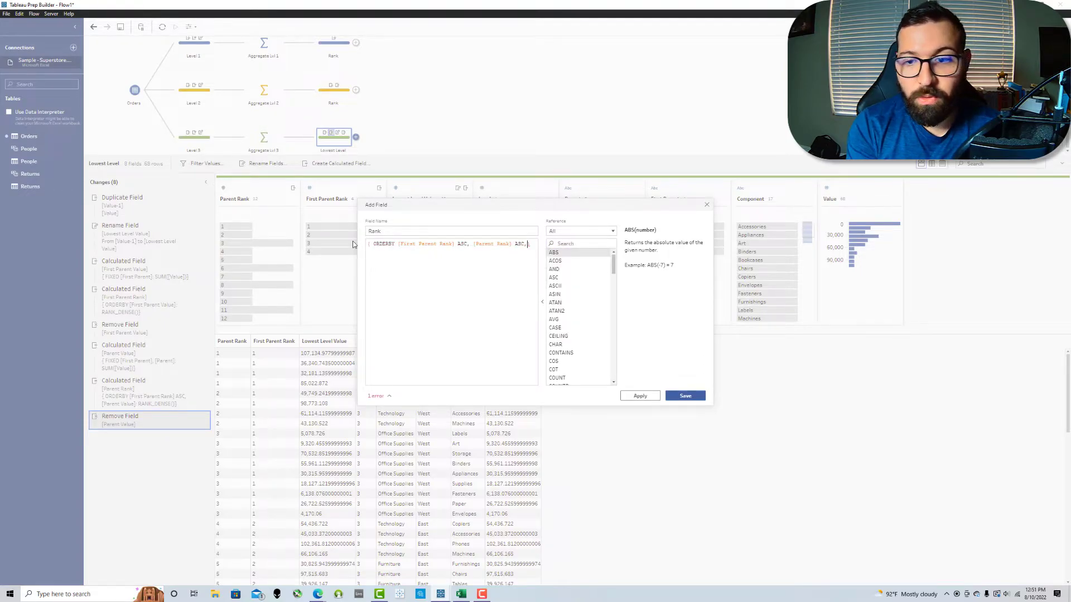
text(Va)
key(Return)
text(: Ran)
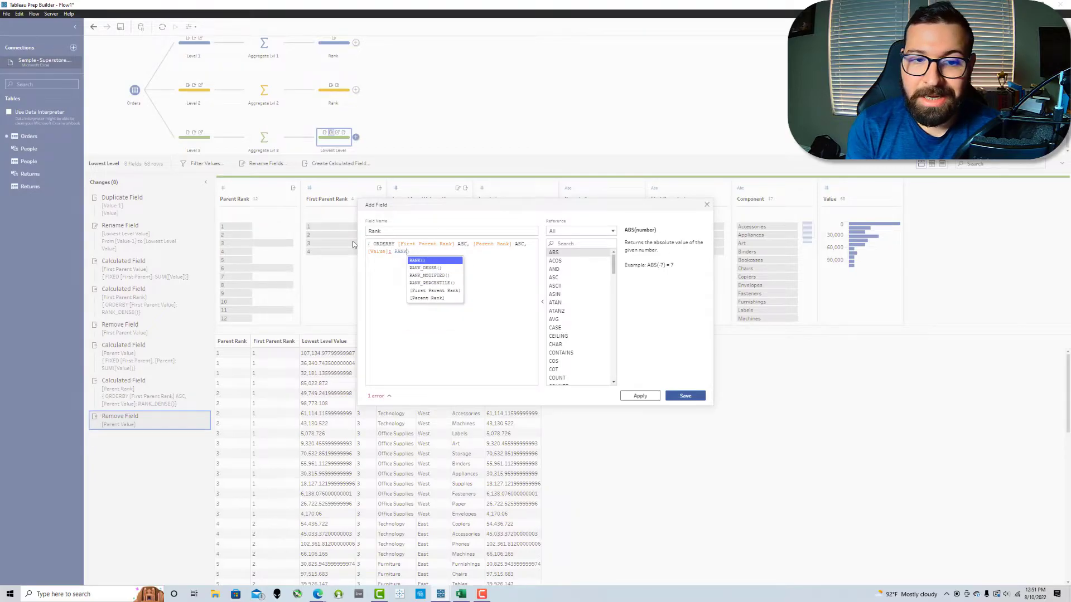
key(Down)
key(Return)
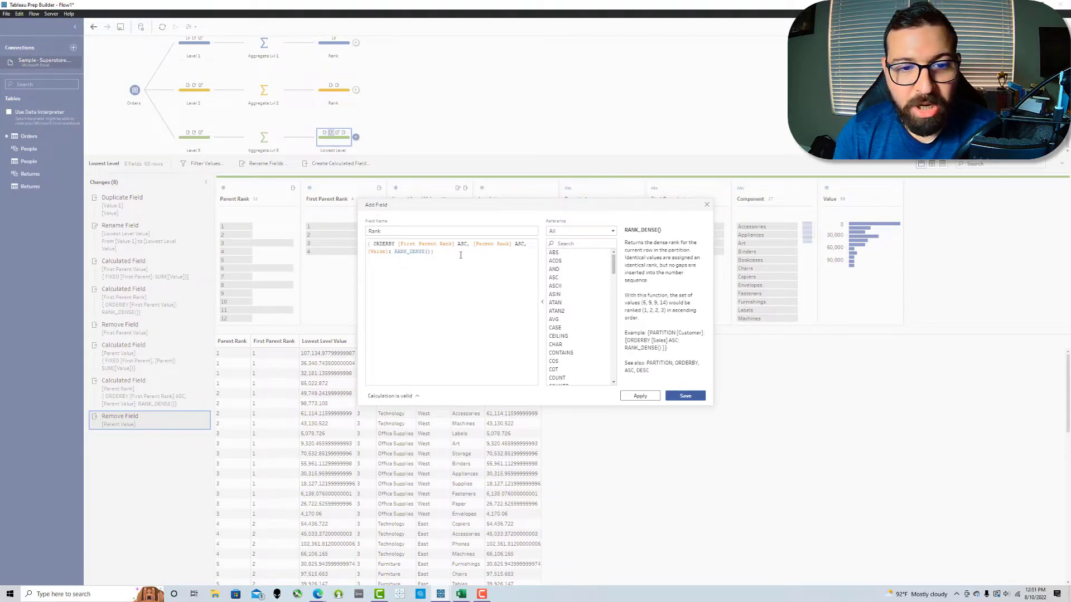
drag(432, 253, 393, 252)
click(389, 251)
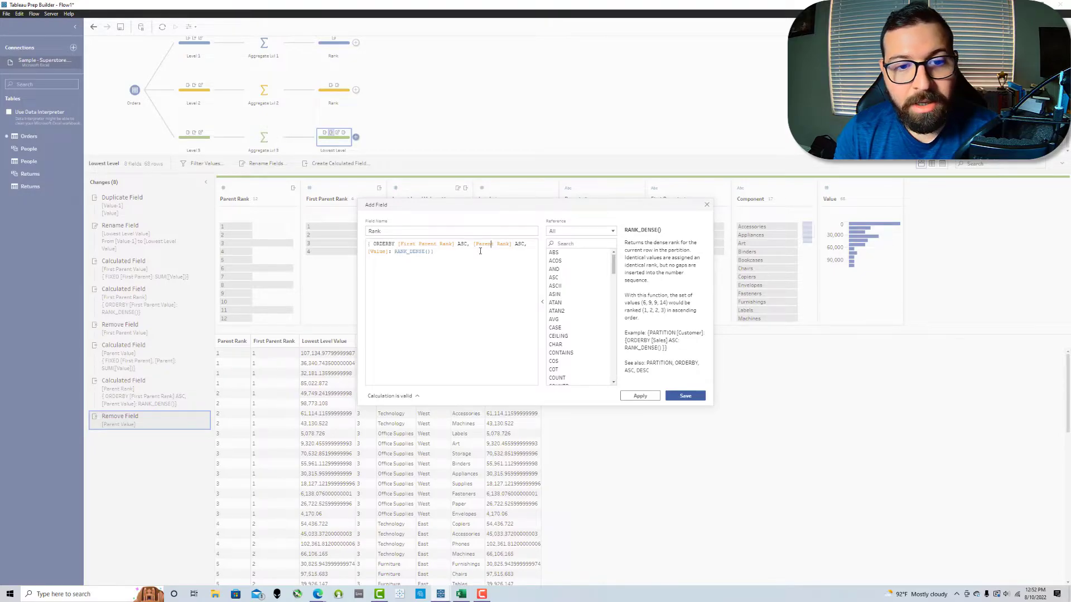
click(680, 396)
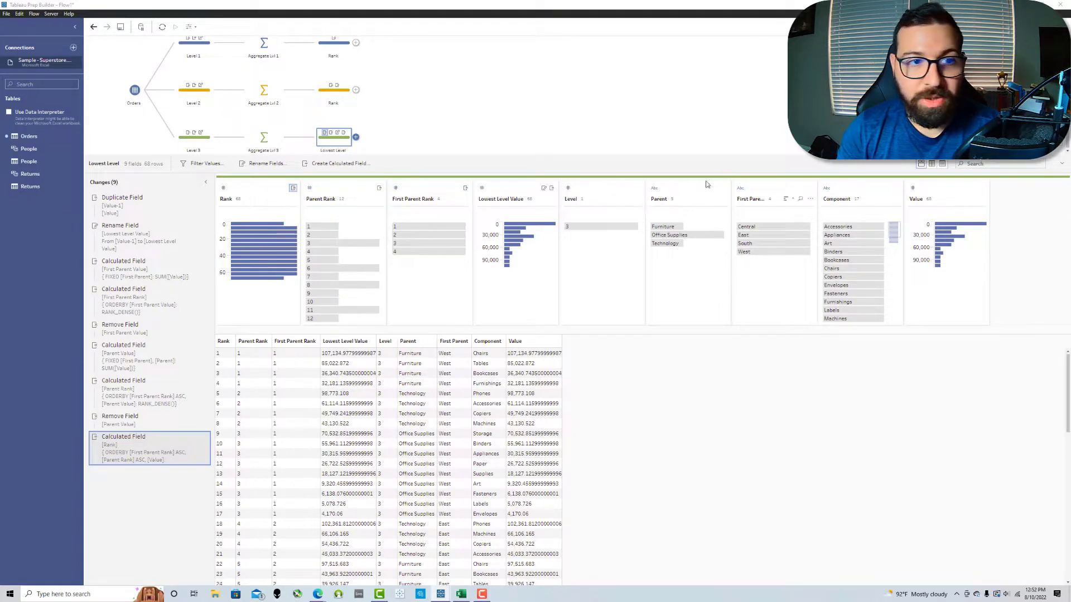
Step: Union the two Rank steps with the Lowest Level step and remove the Table Names field from the union
drag(334, 43, 384, 92)
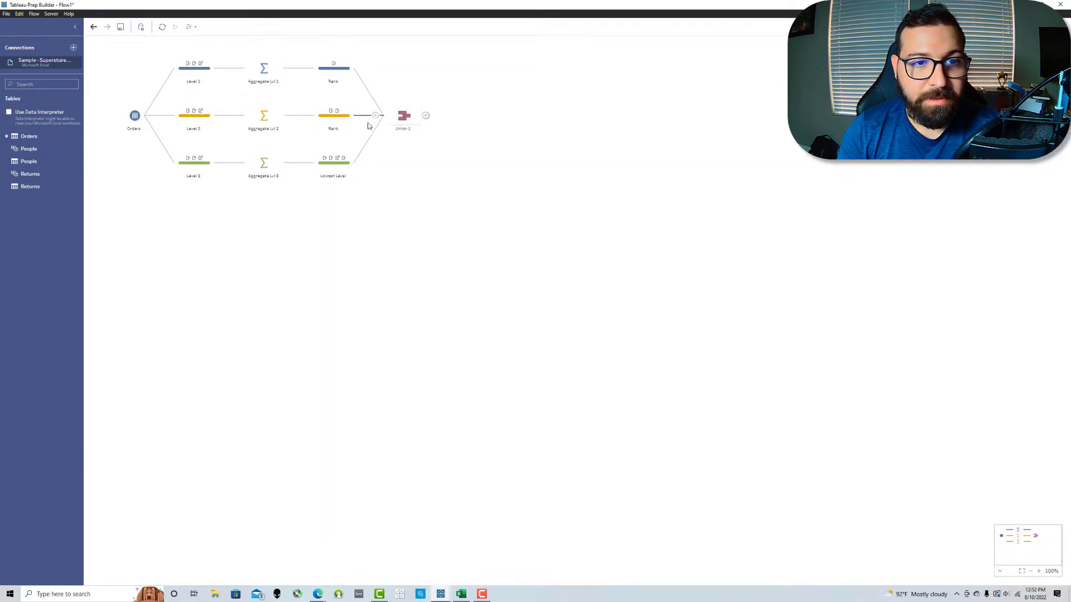
click(404, 116)
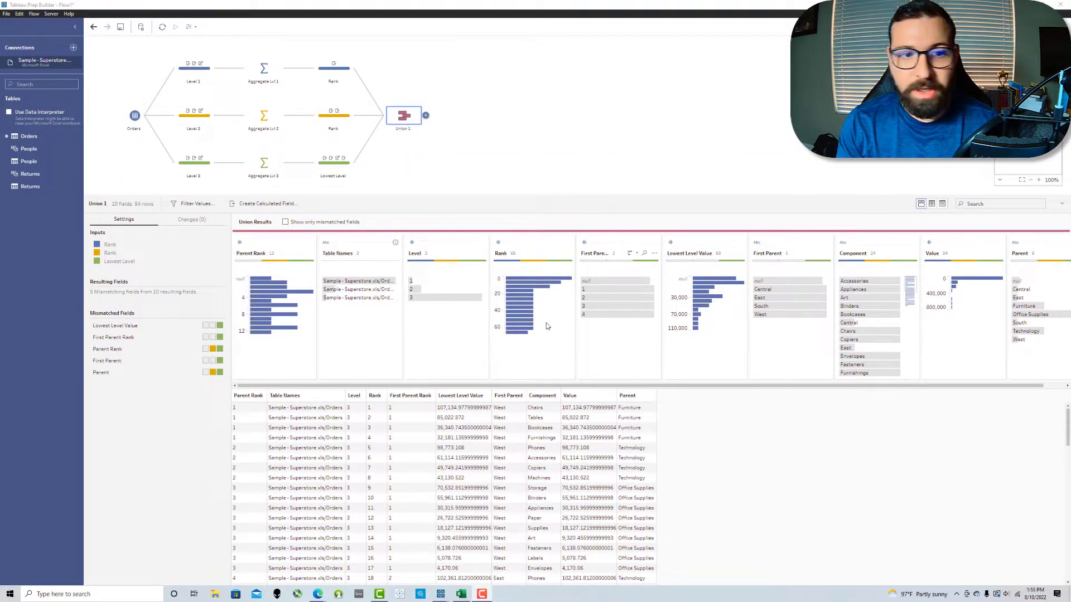
click(350, 245)
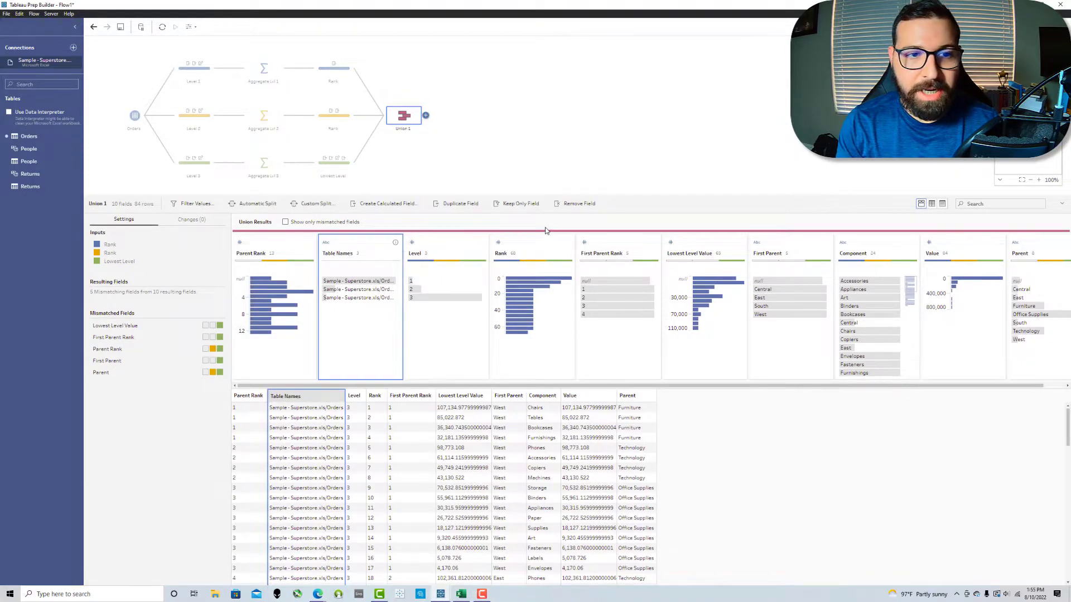
click(585, 206)
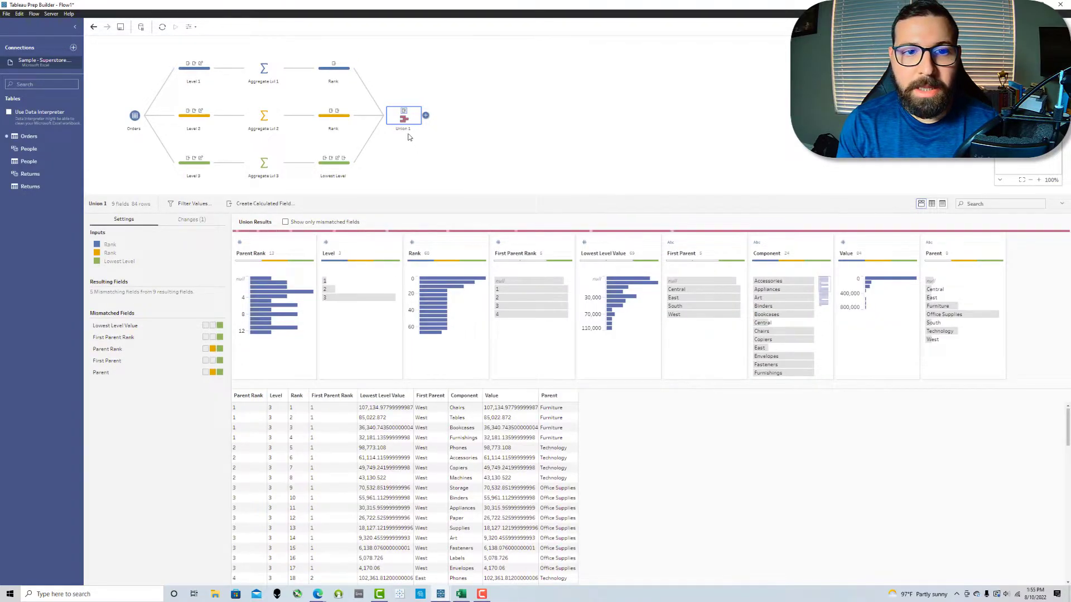
Step: Rename the union step as Union Levels
double_click(406, 129)
text(Unio)
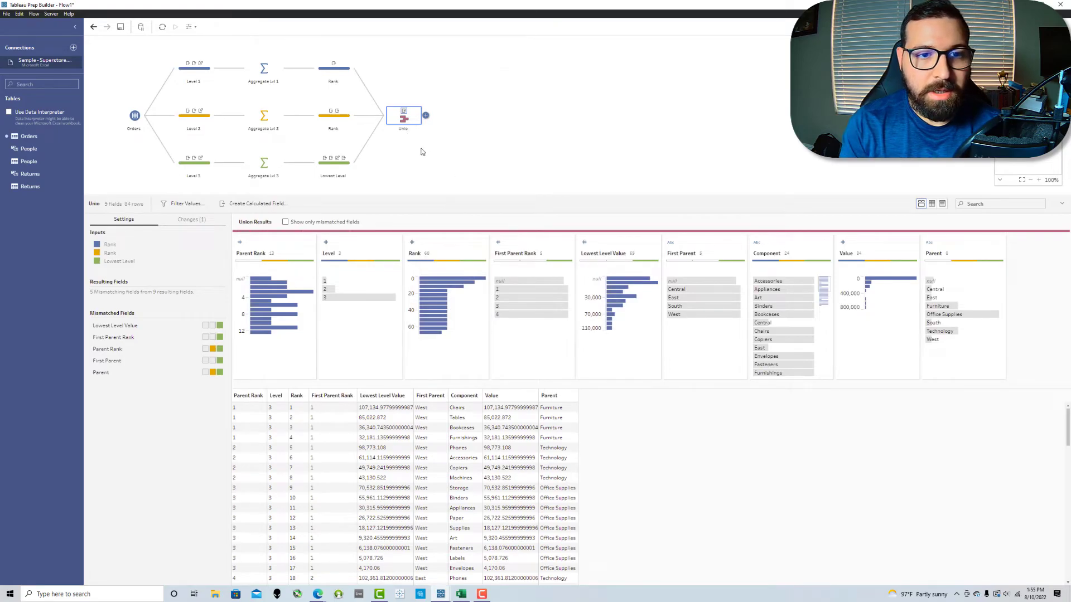
double_click(408, 129)
text(Union Levels)
key(Return)
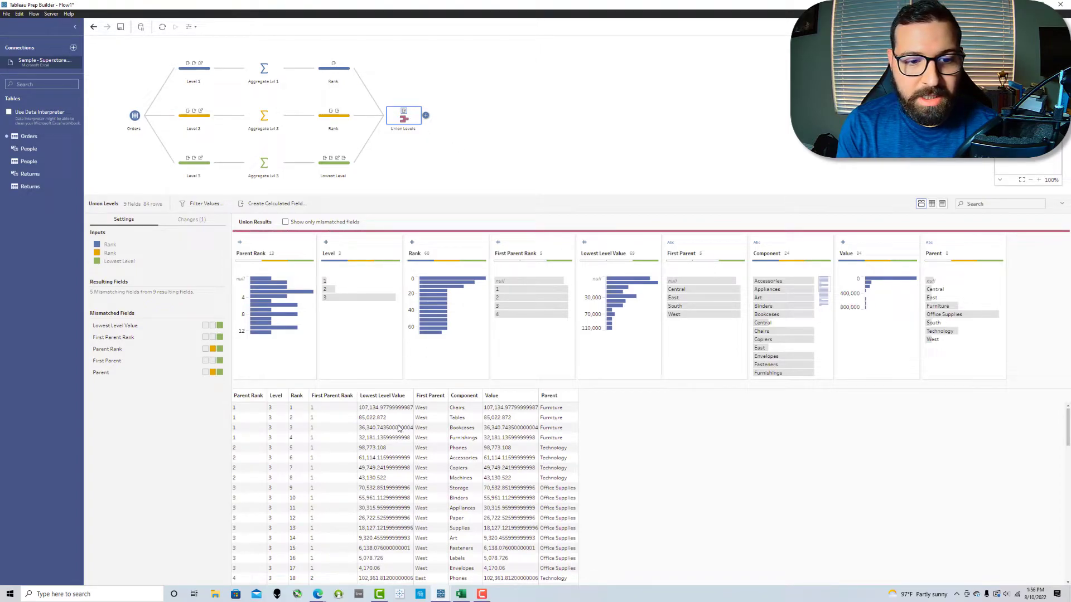
Step: Review the unioned rows in the Union Levels step, isolating those with Level 1, and dismiss the OneDrive reminder
scroll(456, 474, down, 20)
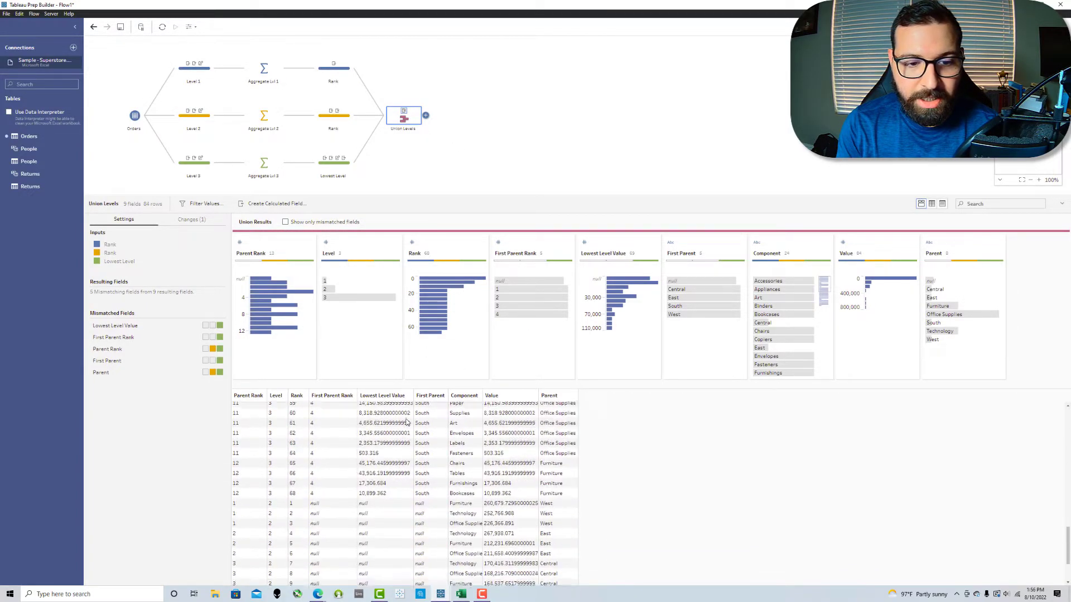
drag(427, 195, 426, 172)
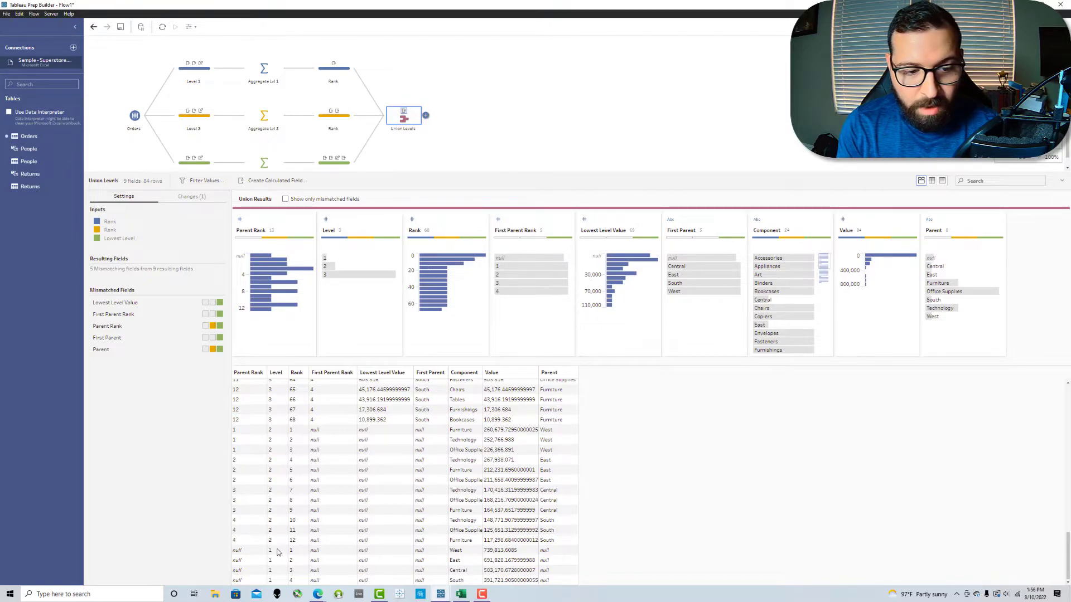
click(333, 257)
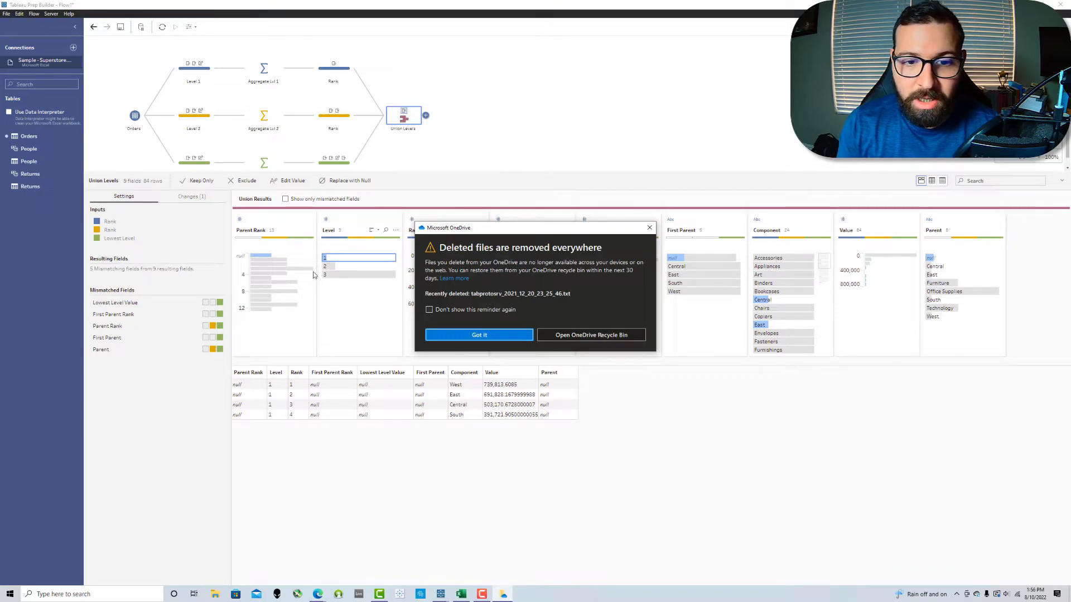
click(507, 338)
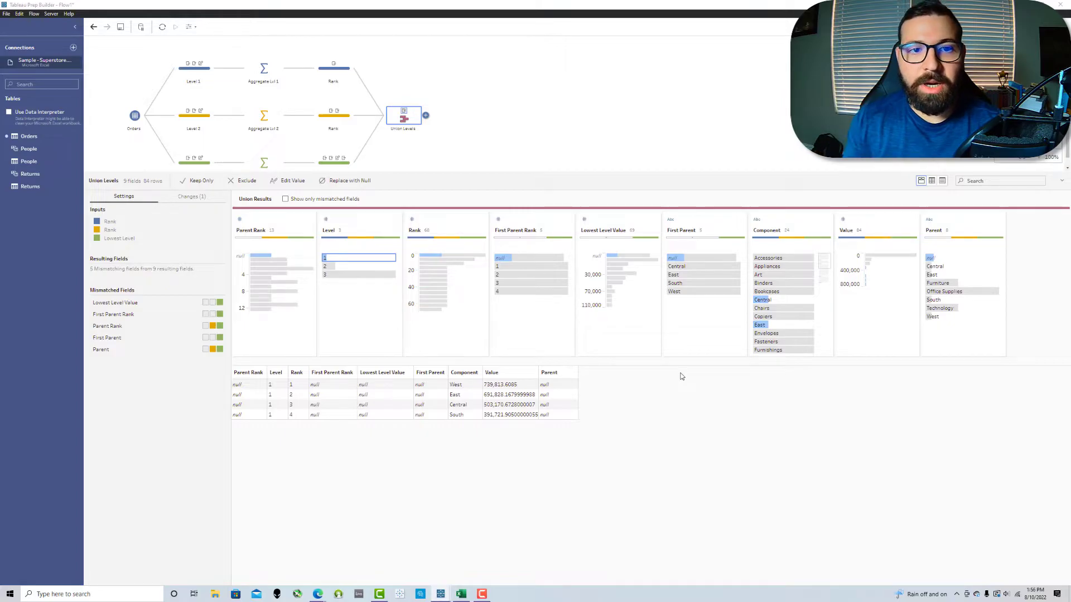
Step: Add a clean step named Sort and Join after the Union Levels step
click(426, 116)
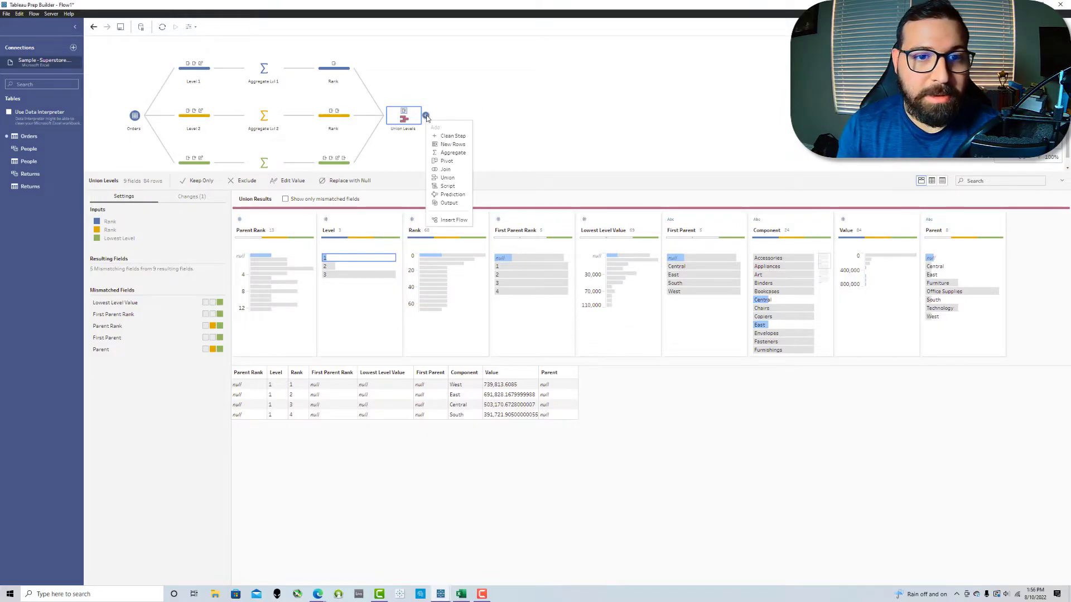
click(449, 137)
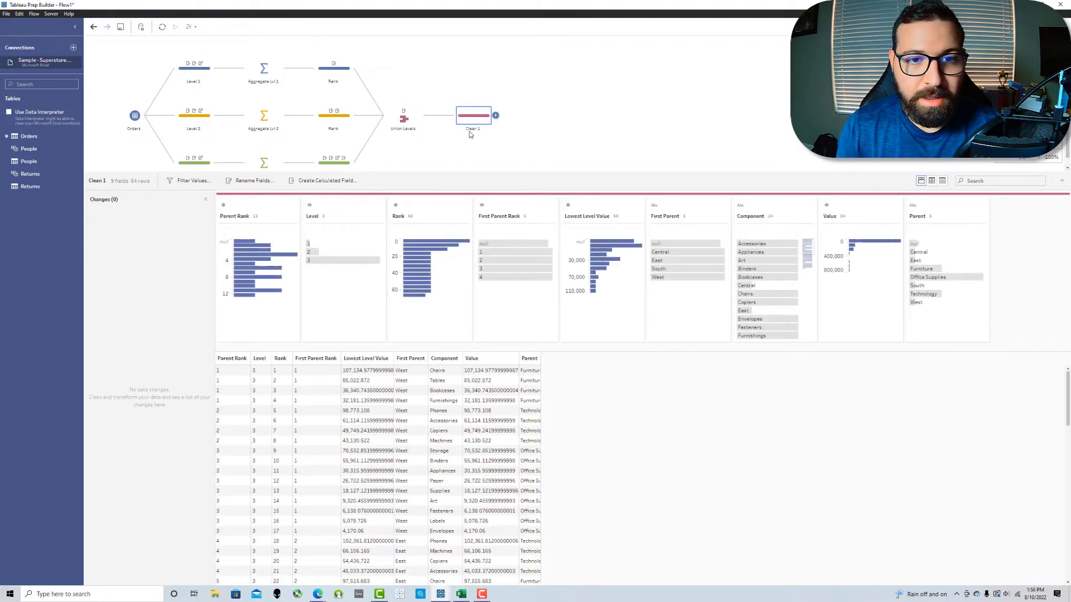
text(Sort and Join)
key(Return)
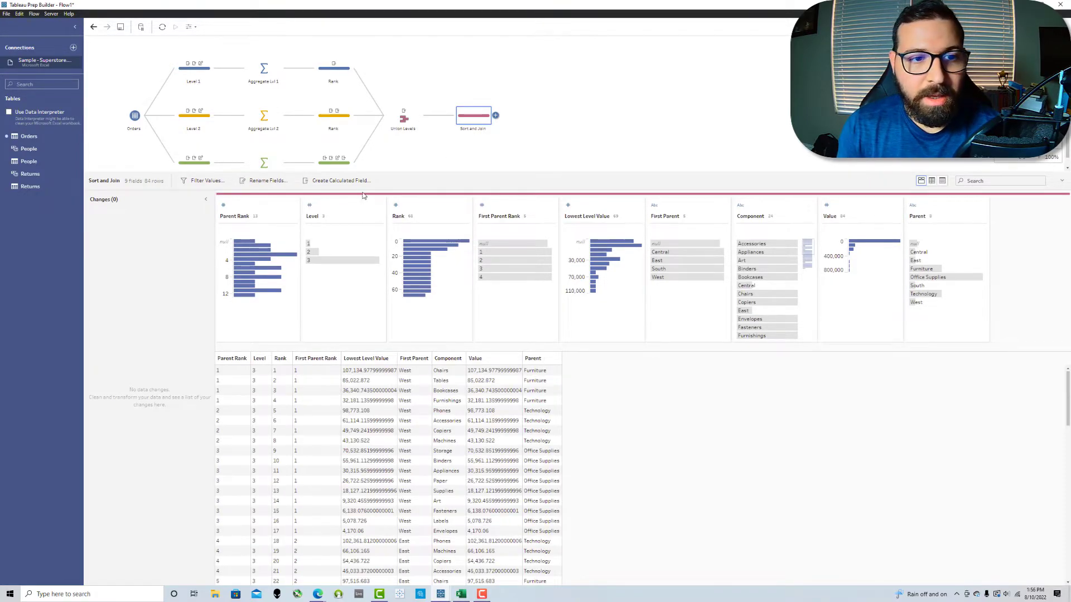
Step: Start a calculated field named Sort in the Sort and Join step
click(357, 182)
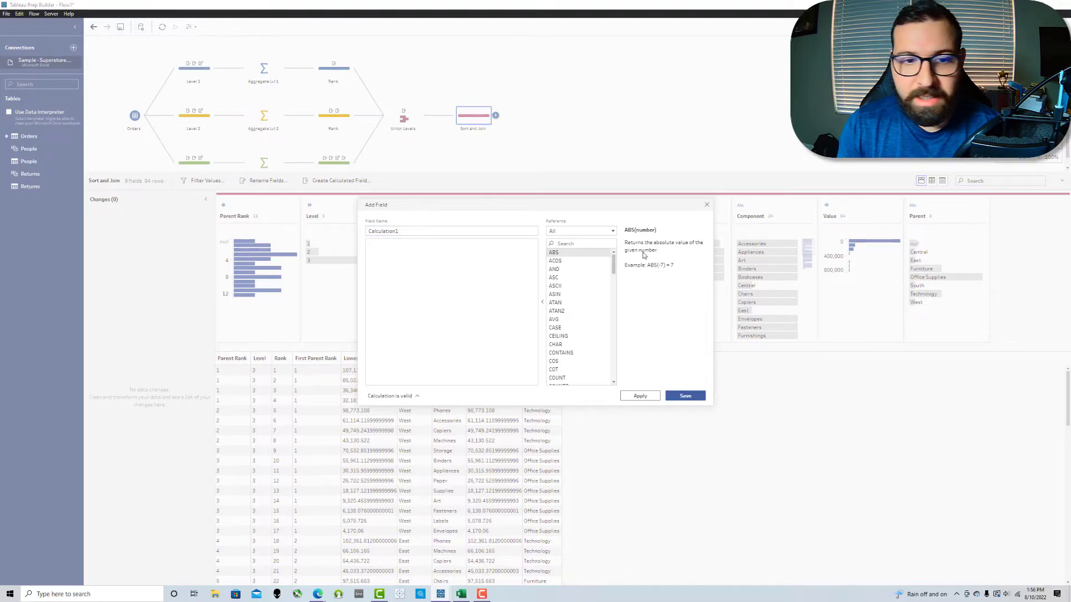
double_click(370, 232)
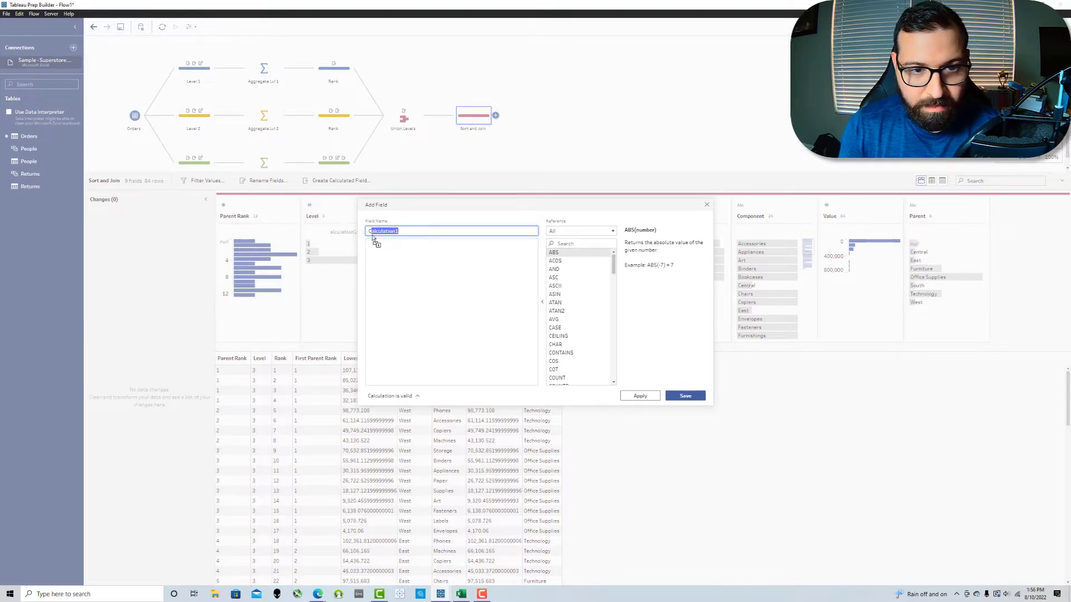
double_click(409, 229)
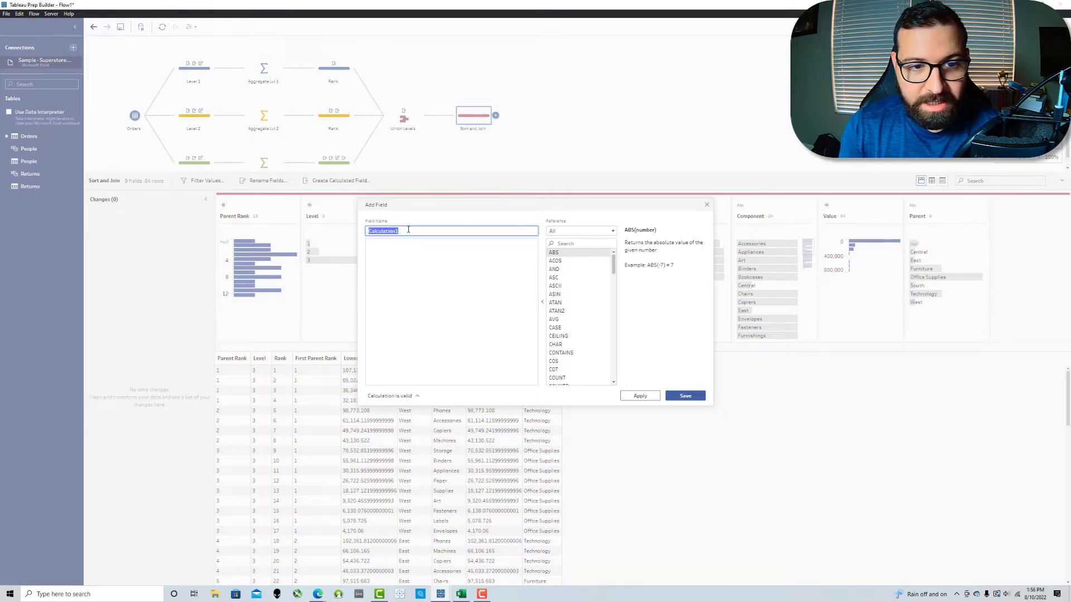
text(Sort)
Step: Enter the Sort formula { ORDERBY [First Parent Rank] ASC, [Parent Rank] ASC, [Rank] ASC: RANK_DENSE()}
click(386, 268)
text({ ORDERBY FIRS)
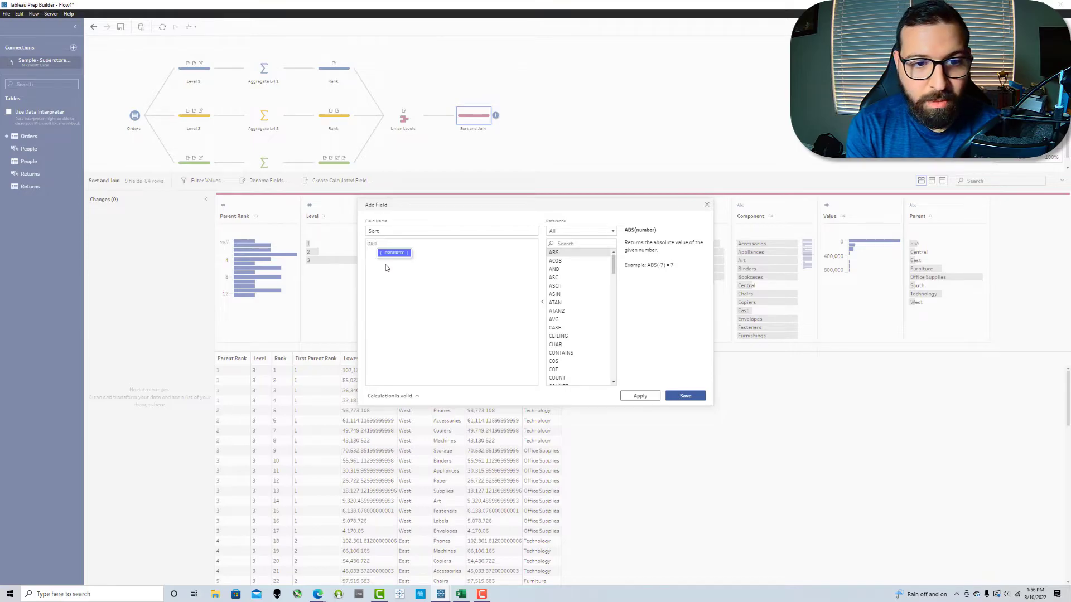
key(Down)
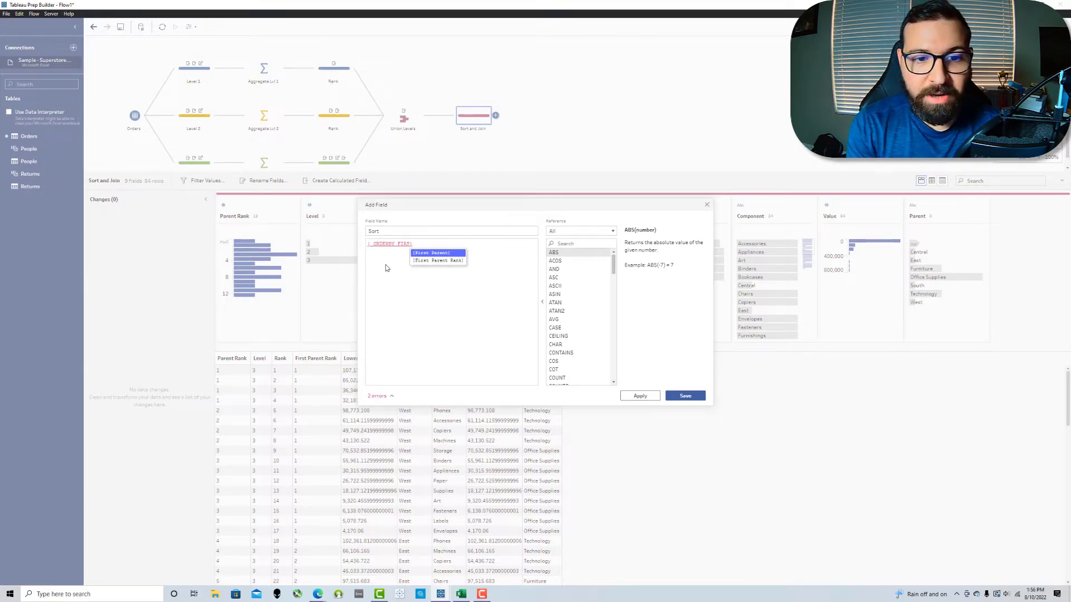
key(Return)
text(ASC, )
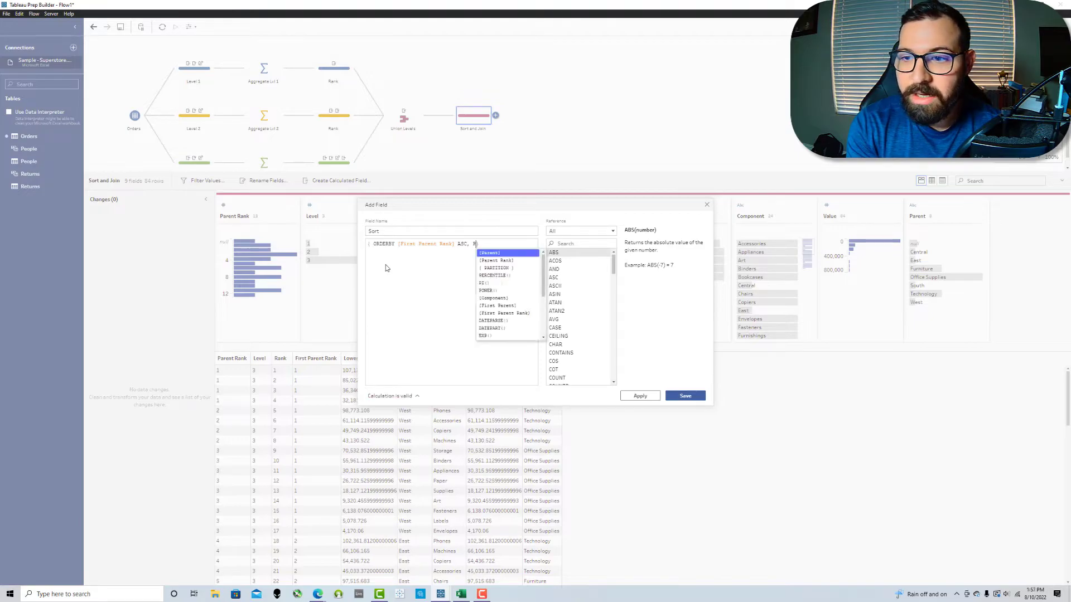
text(PAR)
key(Down)
key(Return)
text(ASC, RAN)
key(Return)
text(ASC: R)
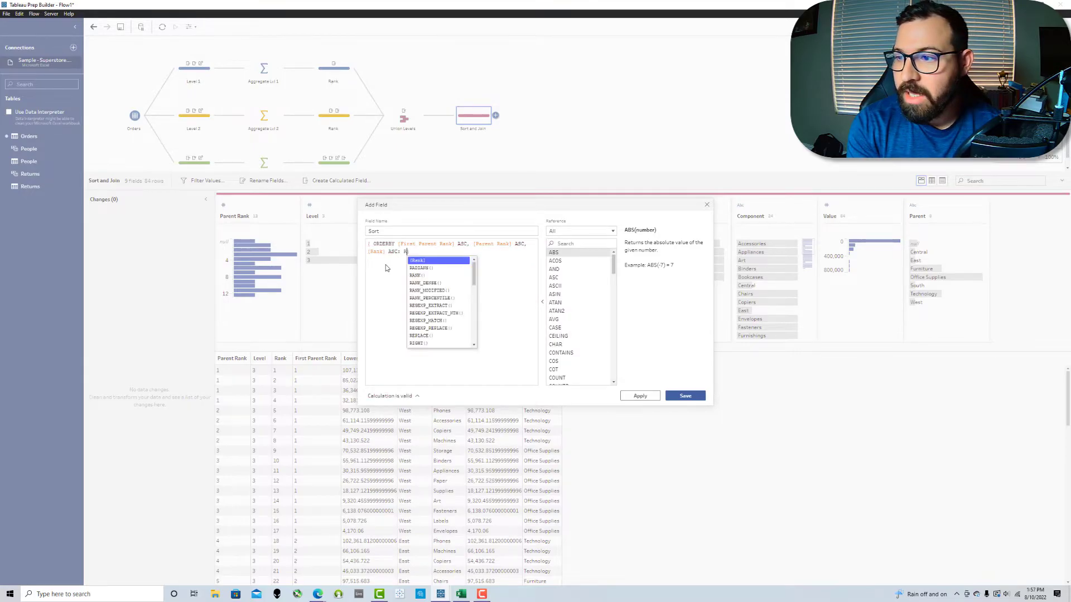
text(ANK_DEN)
key(Return)
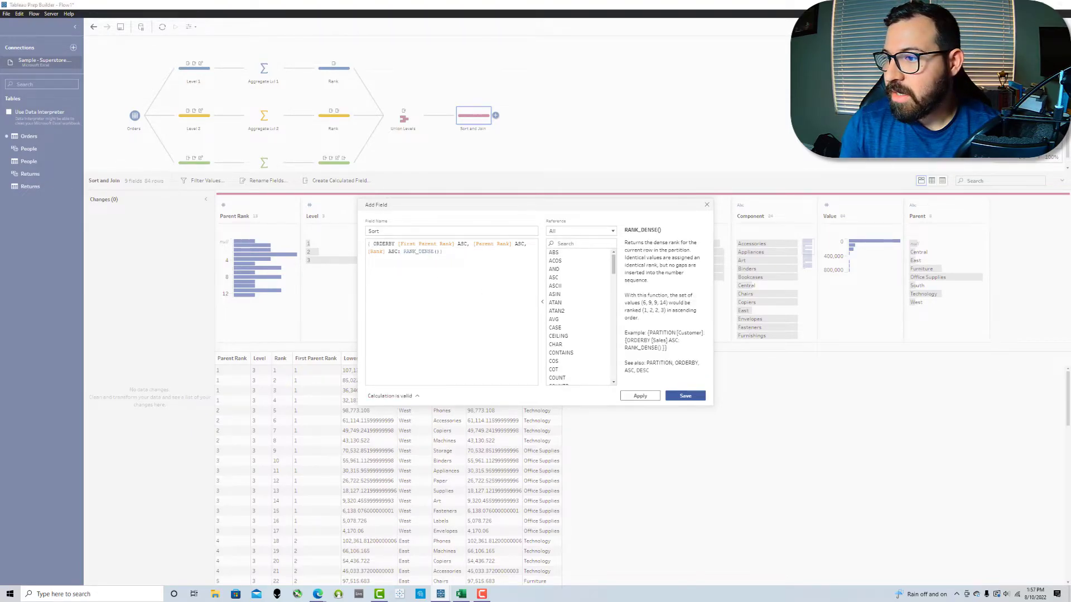
Step: Replace RANK_DENSE() with RANK() in the Sort formula and save the calculated field
drag(433, 251, 417, 249)
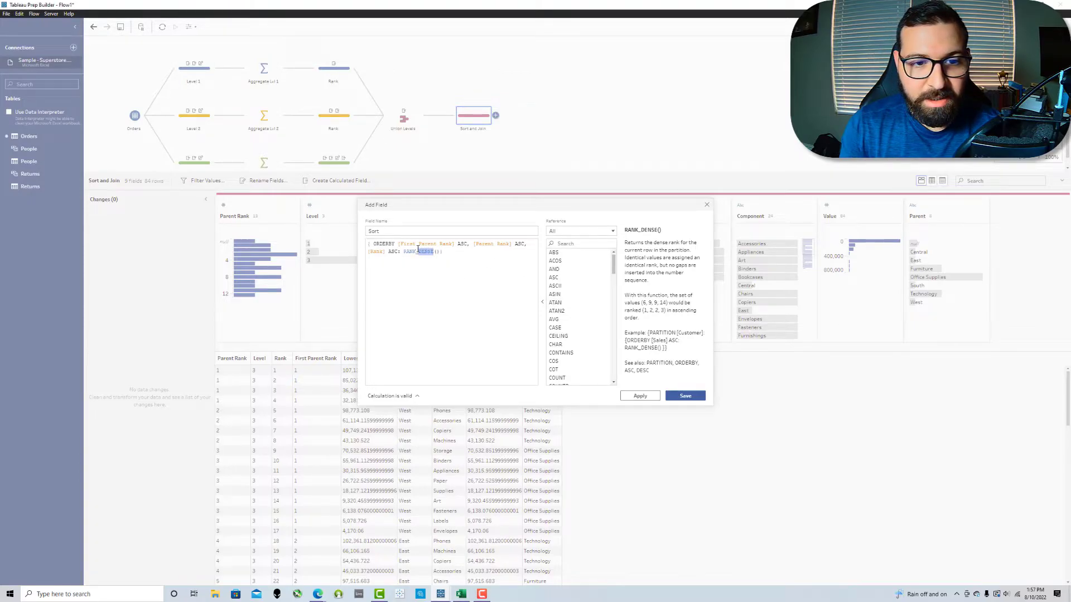
key(BackSpace)
click(435, 252)
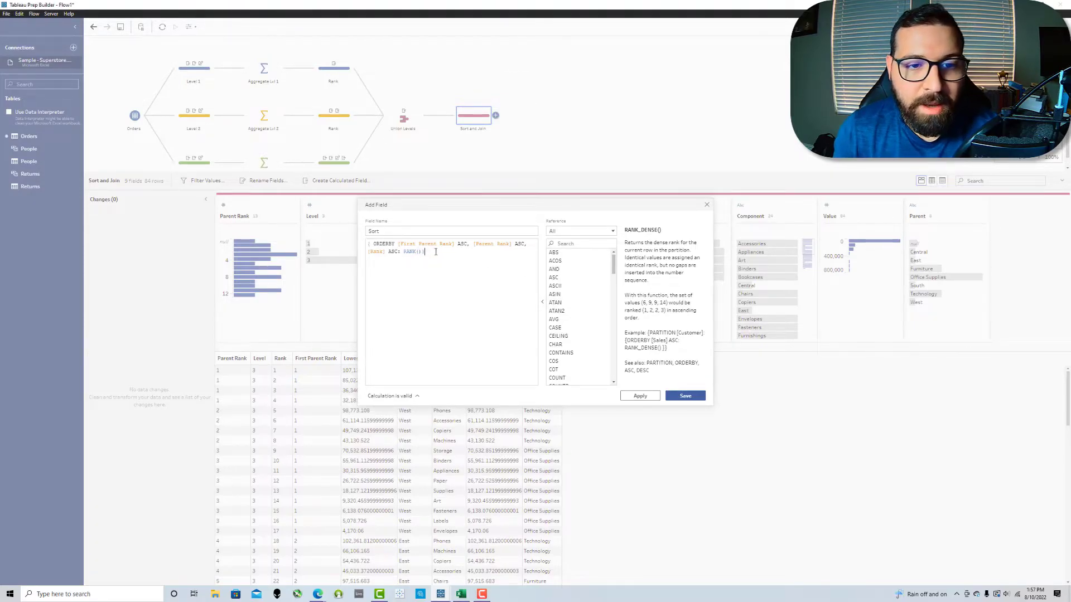
drag(400, 244, 467, 244)
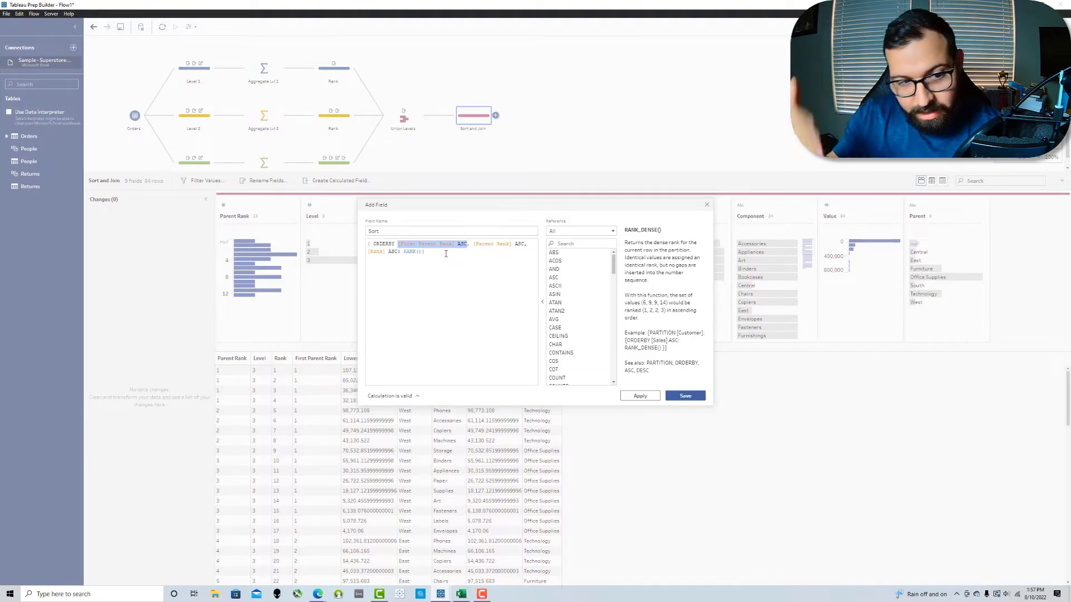
click(684, 396)
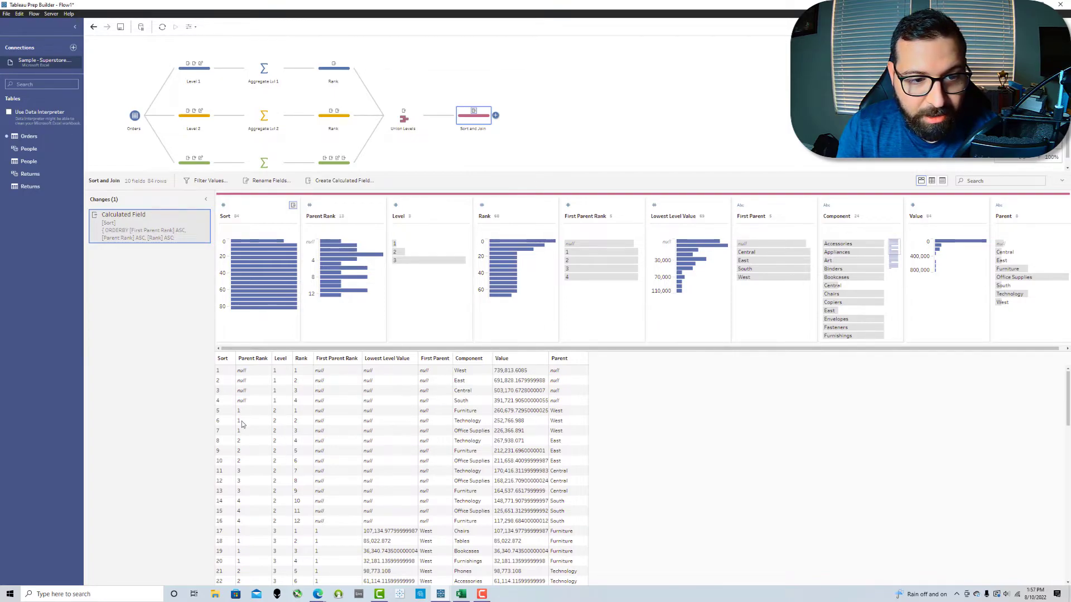
Step: Move the First Parent Rank column directly after Sort and review the sort order across the rows
drag(338, 358, 239, 362)
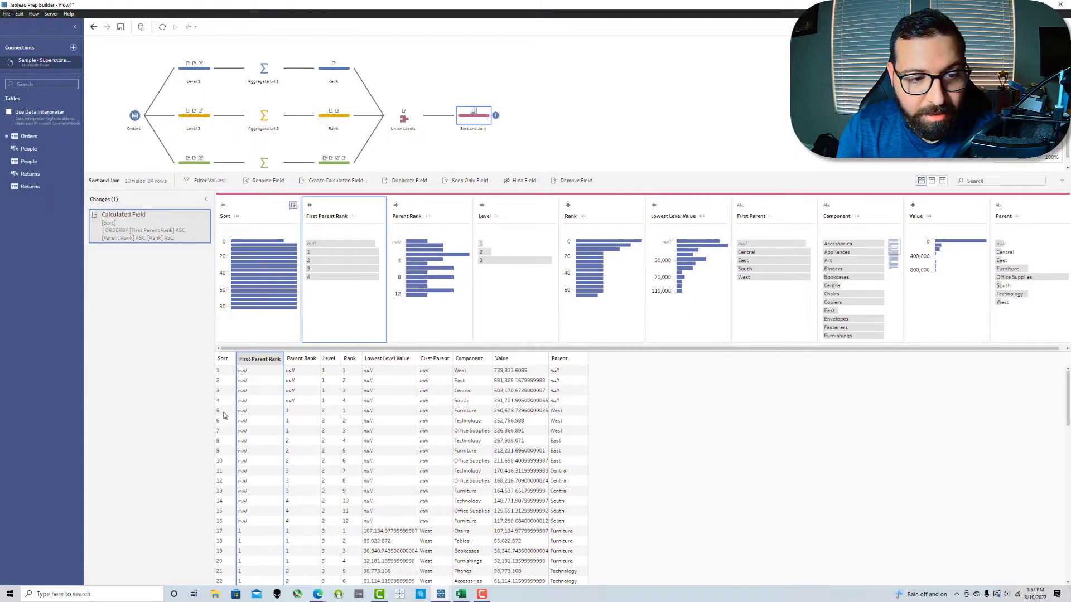
scroll(228, 422, down, 3)
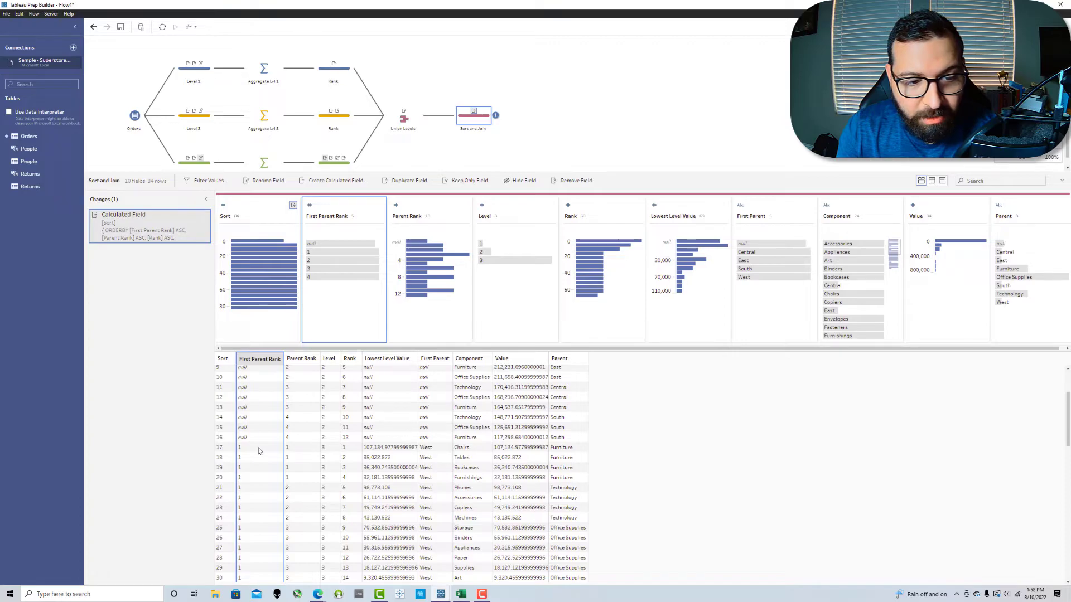
scroll(294, 446, down, 1)
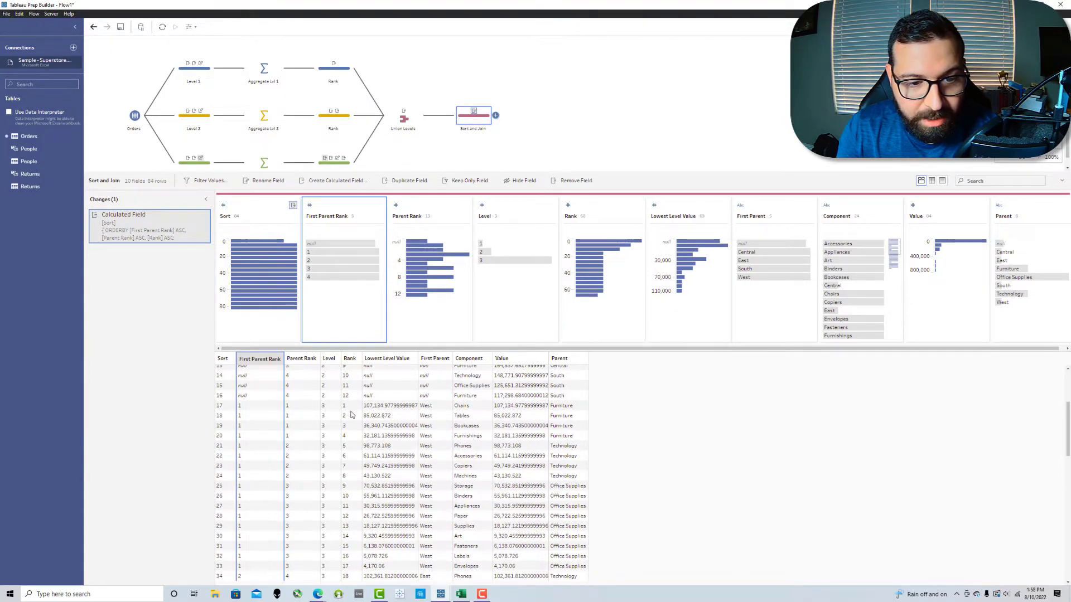
scroll(226, 413, down, 1)
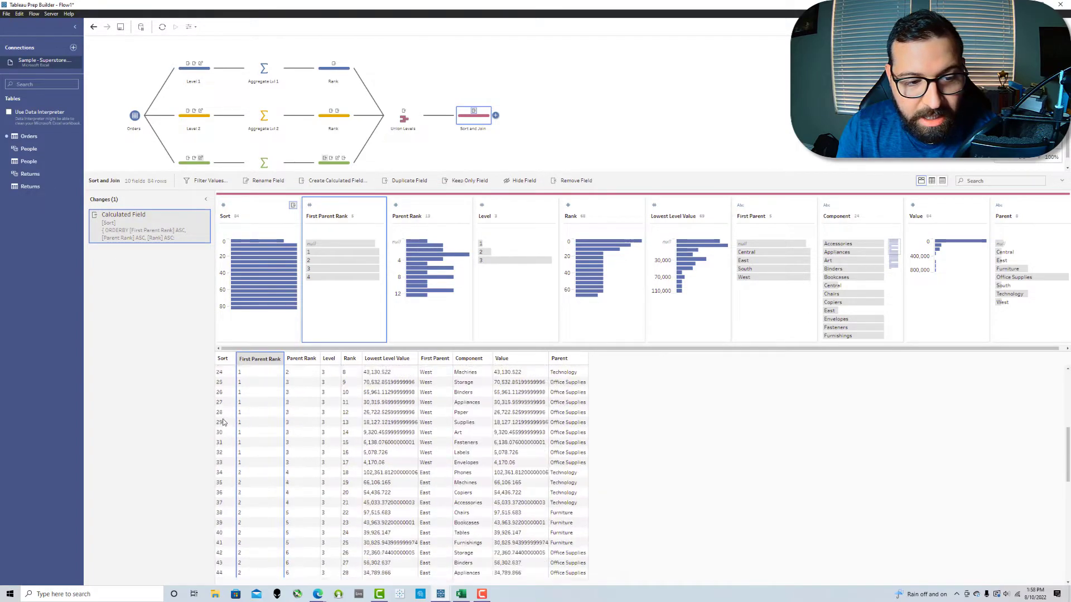
scroll(223, 407, up, 5)
scroll(223, 446, down, 15)
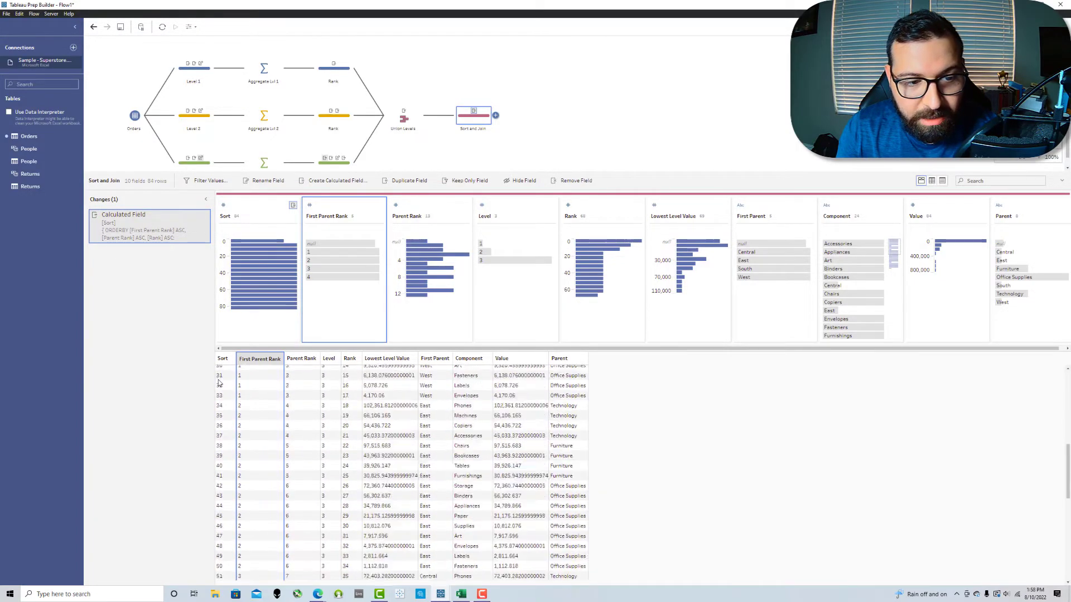
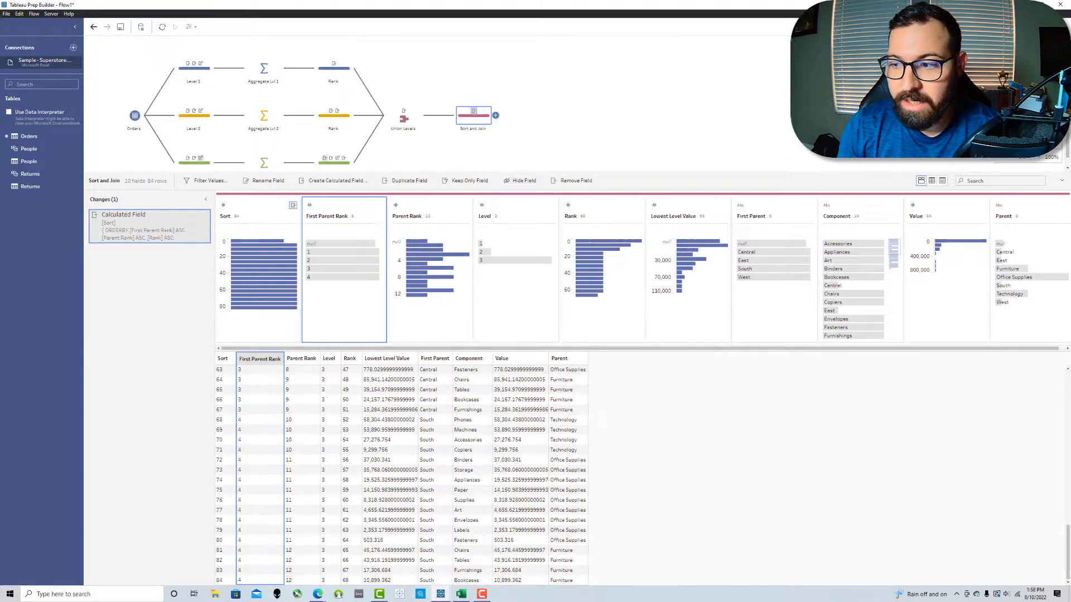
ctrl+click(430, 207)
ctrl+click(585, 210)
ctrl+click(759, 206)
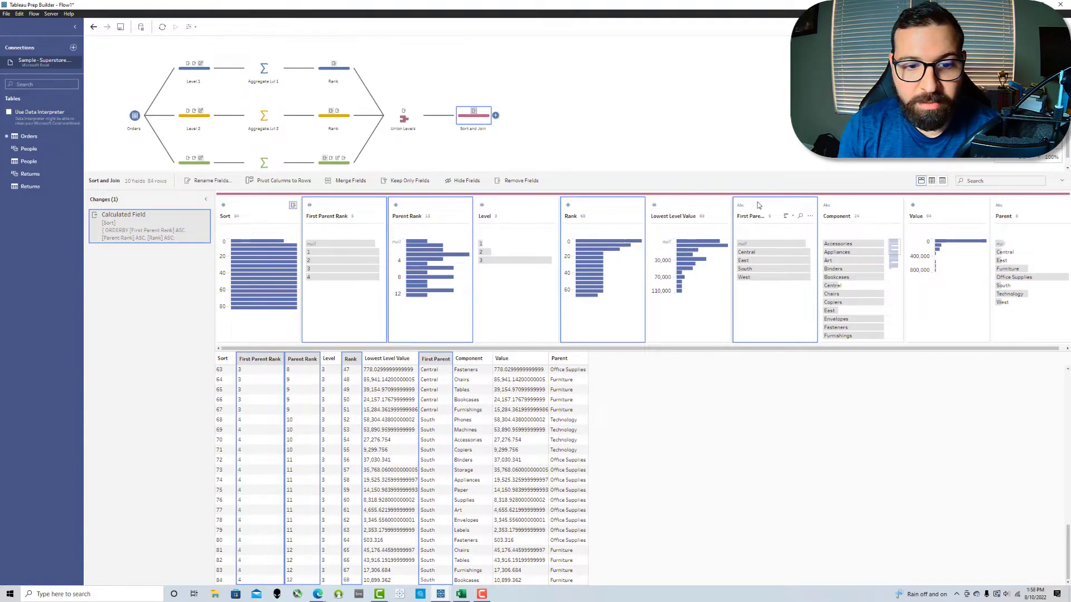
ctrl+click(758, 204)
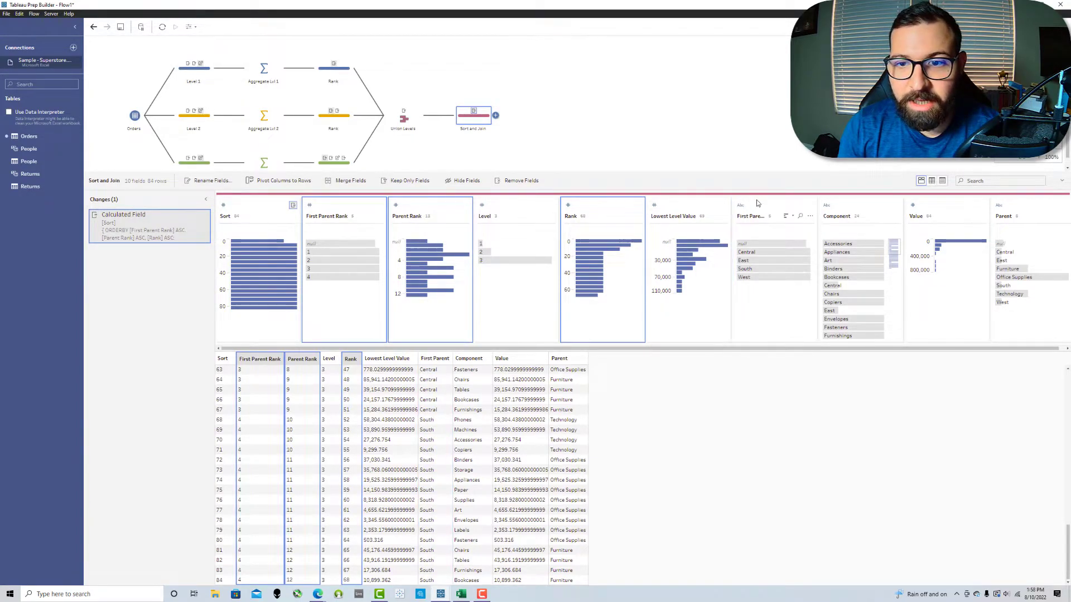
click(604, 209)
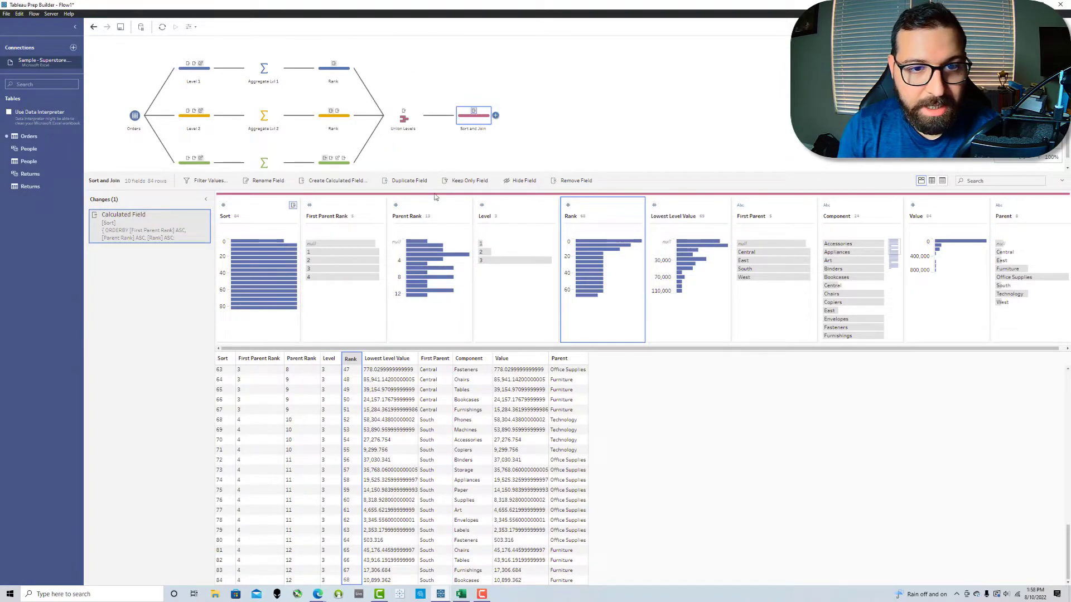
Step: Start a calculated field named Component so that it overwrites the existing Component field
click(330, 184)
key(ctrl+a)
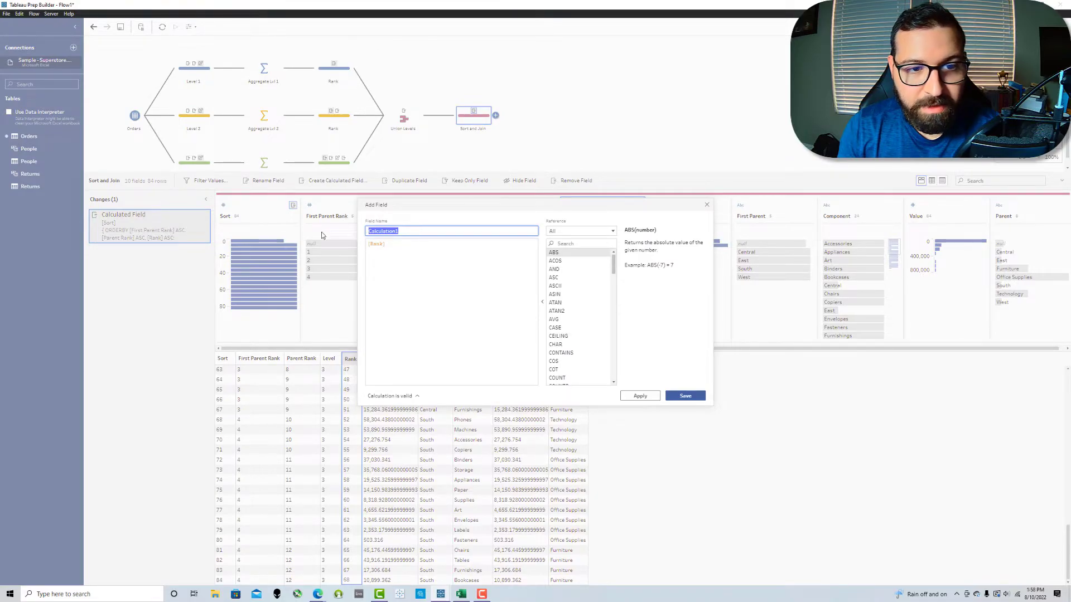
text(Component)
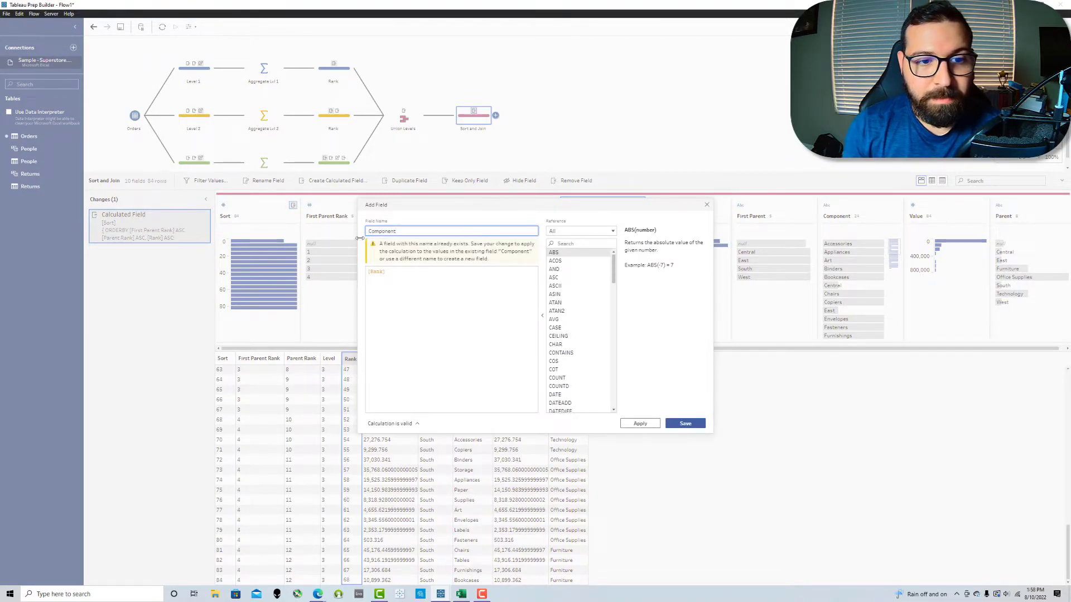
key(Tab)
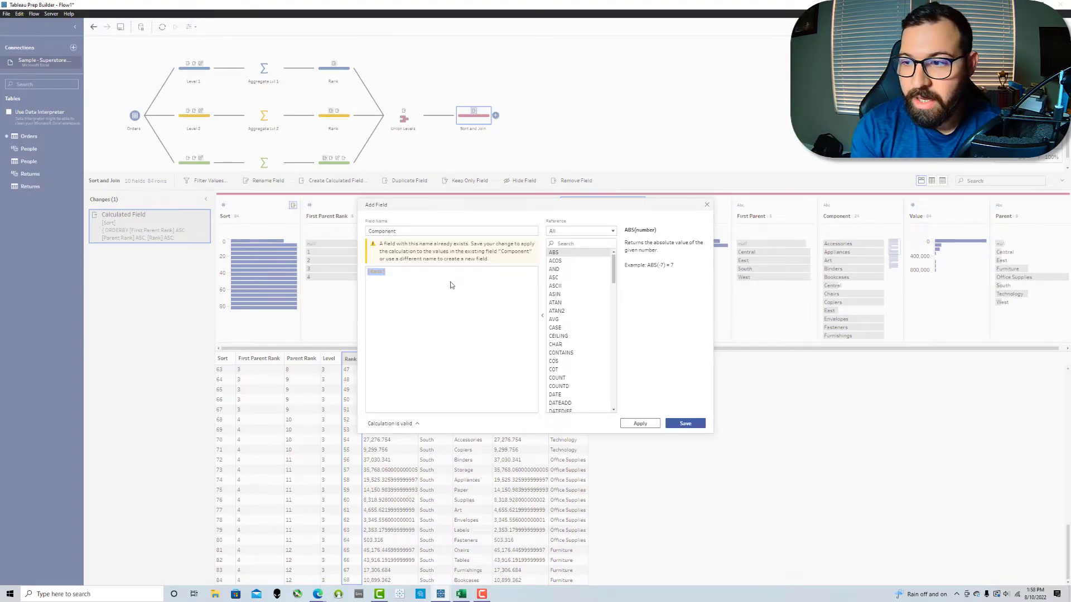
Step: Enter the formula IFNULL([Component] + '-' + [Parent], [Component]) for the Component field and save it
text(IFNULL(com)
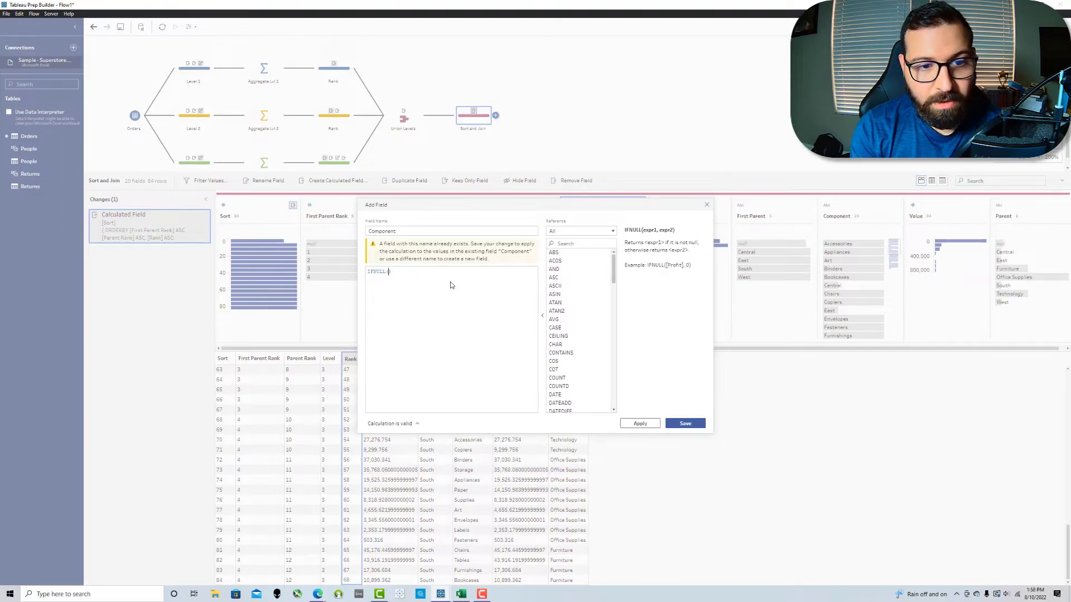
key(Return)
text(, )
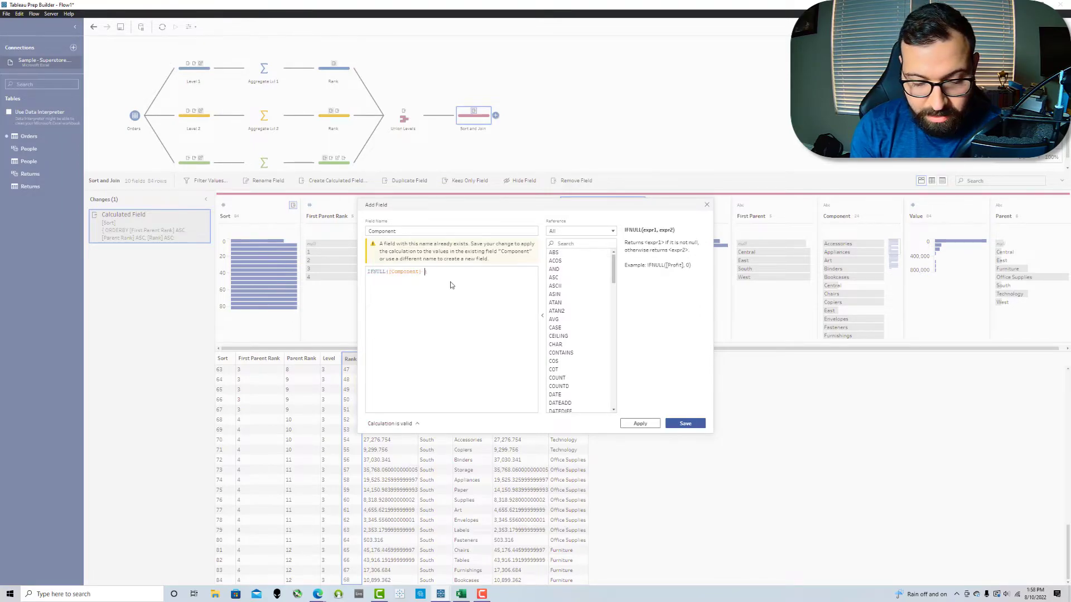
text( '-' + )
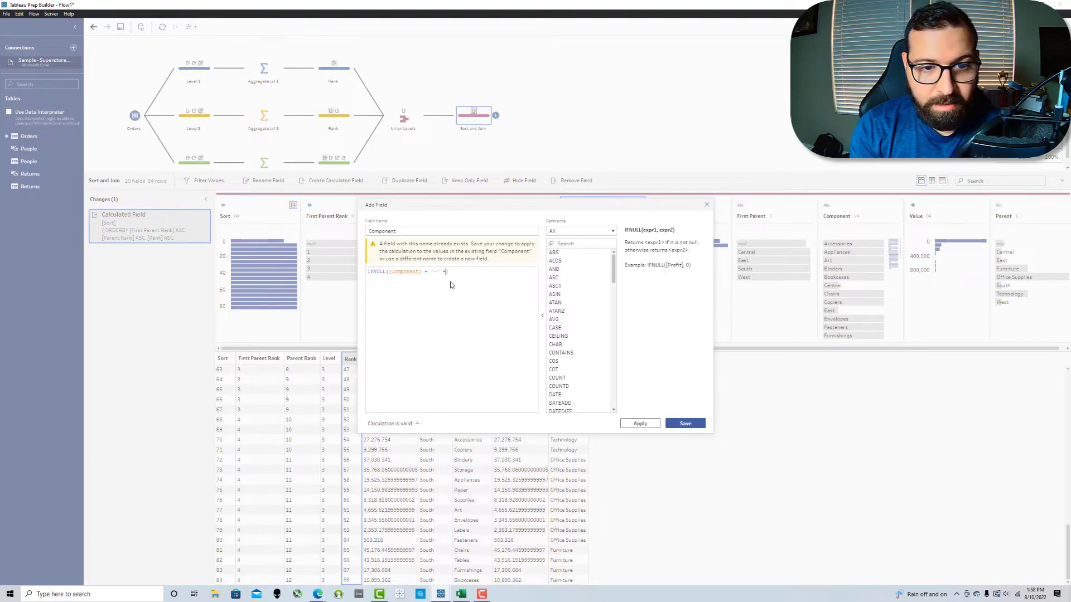
text(par)
key(Return)
text(, com)
key(Return)
text())
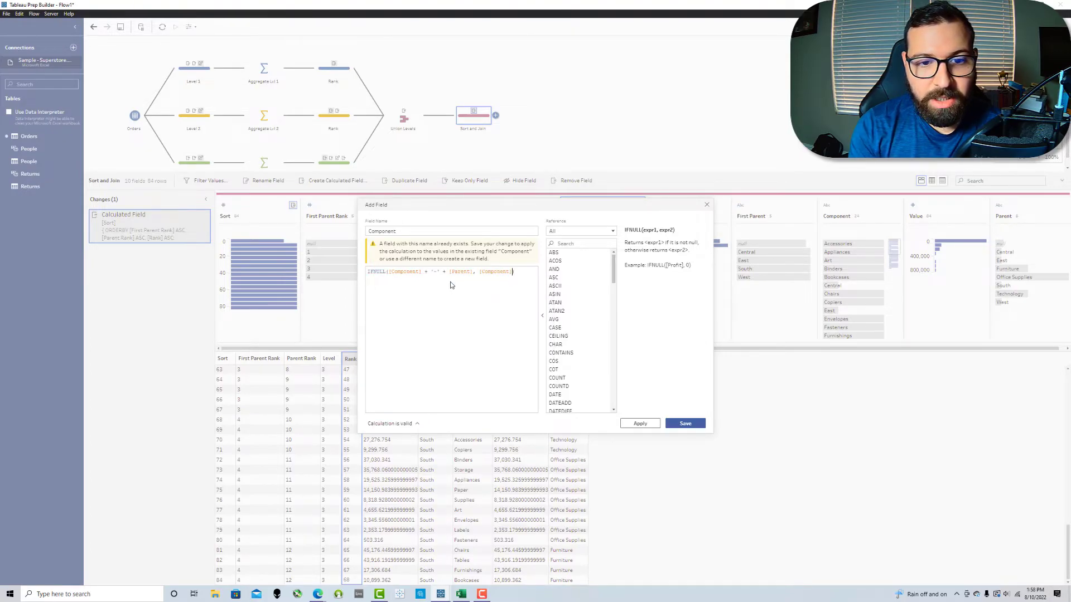
click(674, 424)
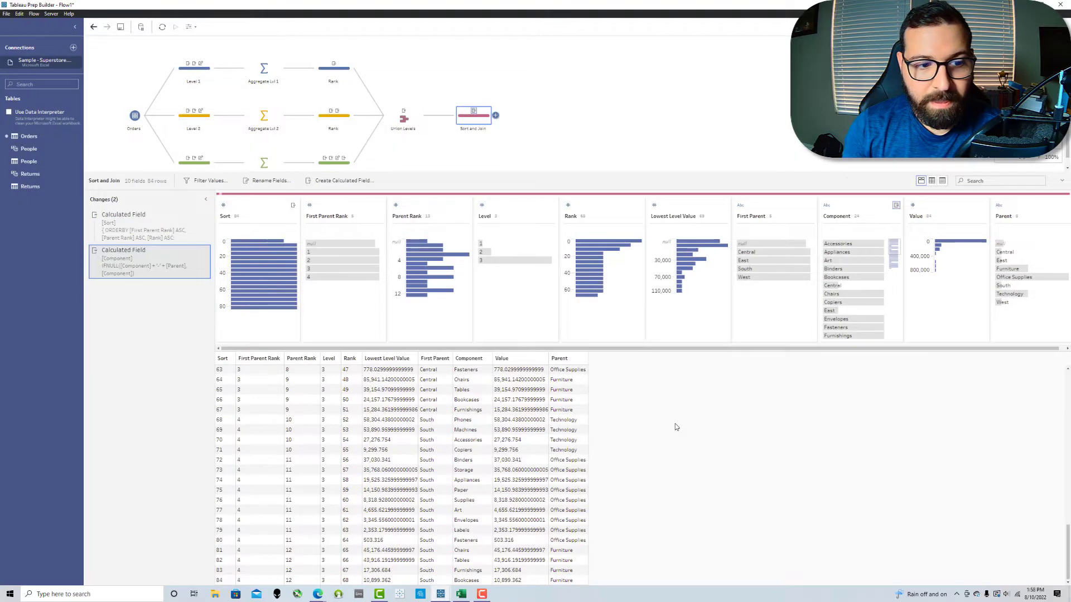
Step: Fit the Component column's width to its contents and review the combined component and parent names down the rows
double_click(492, 359)
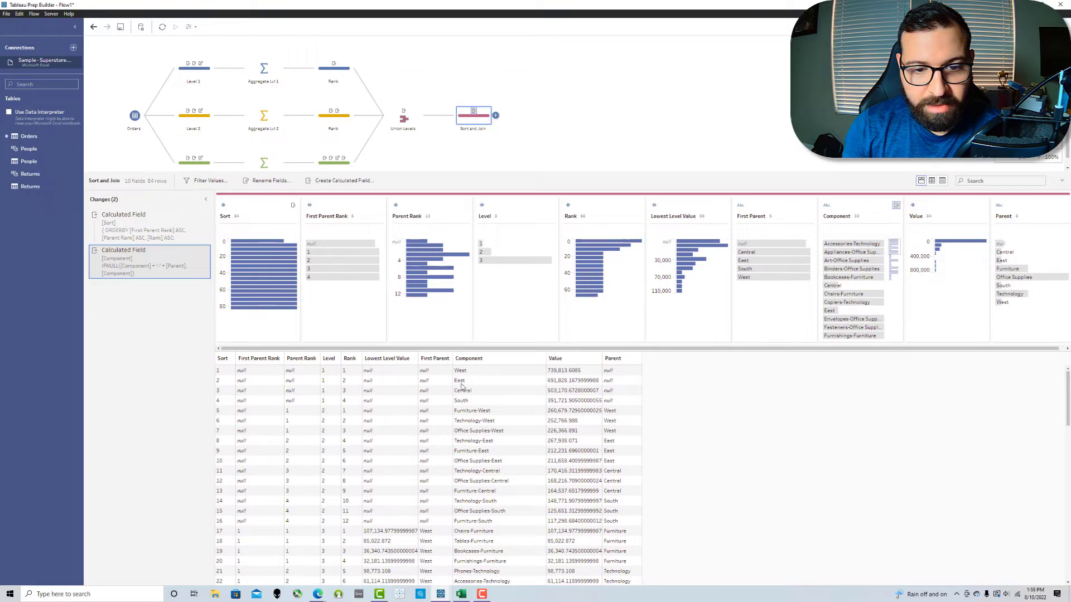
scroll(490, 412, down, 20)
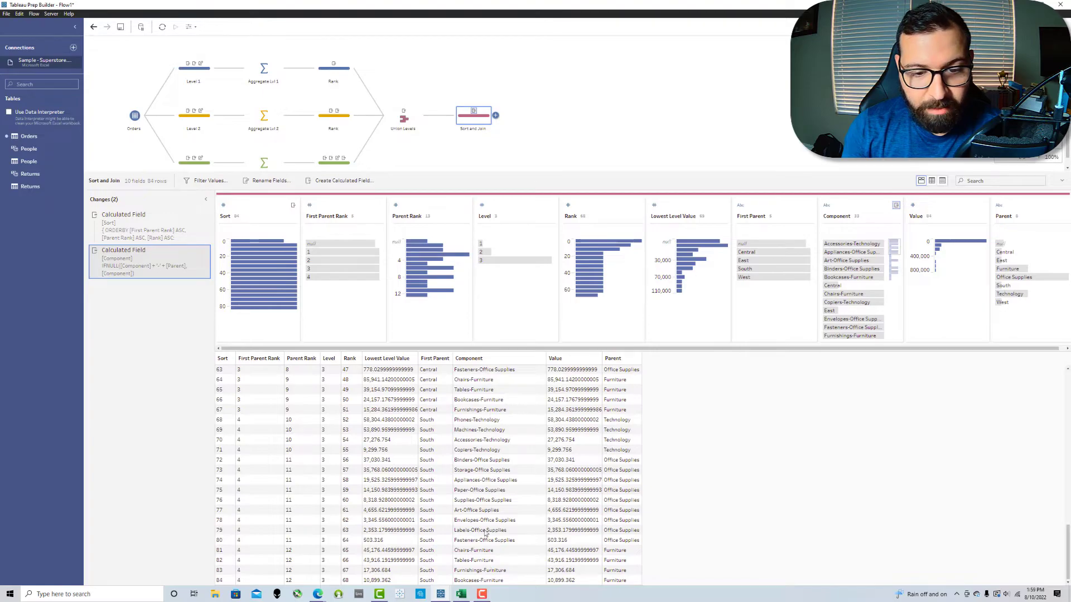
scroll(447, 476, up, 13)
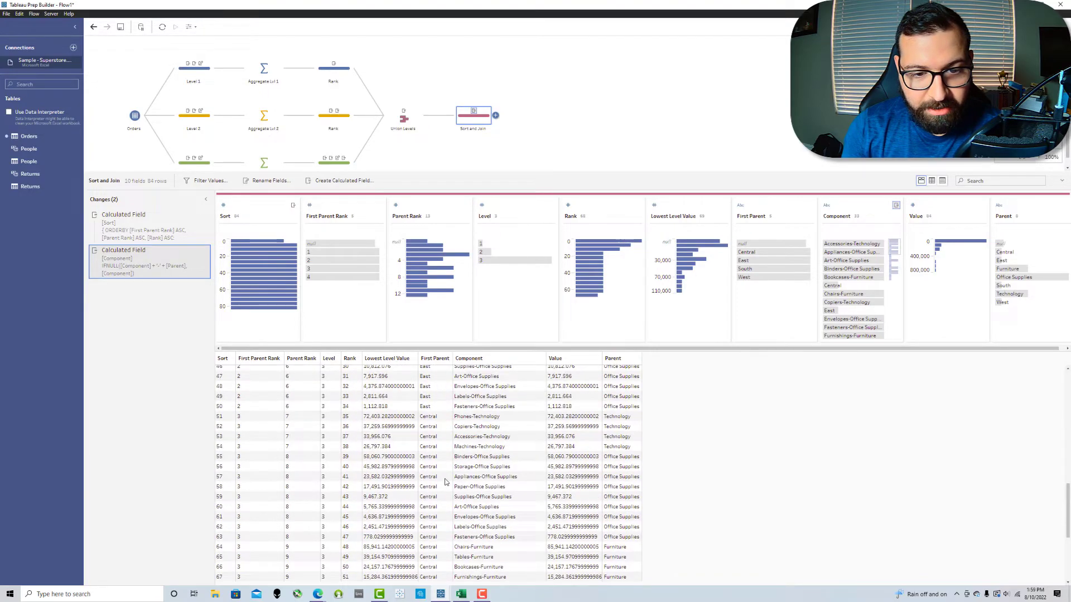
scroll(446, 477, up, 5)
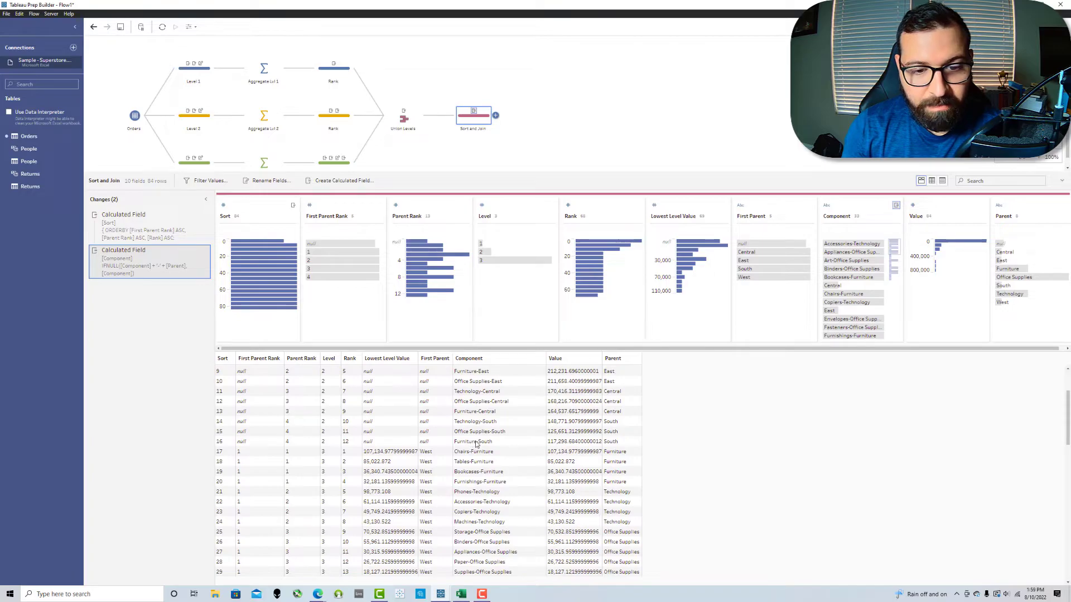
scroll(477, 440, up, 3)
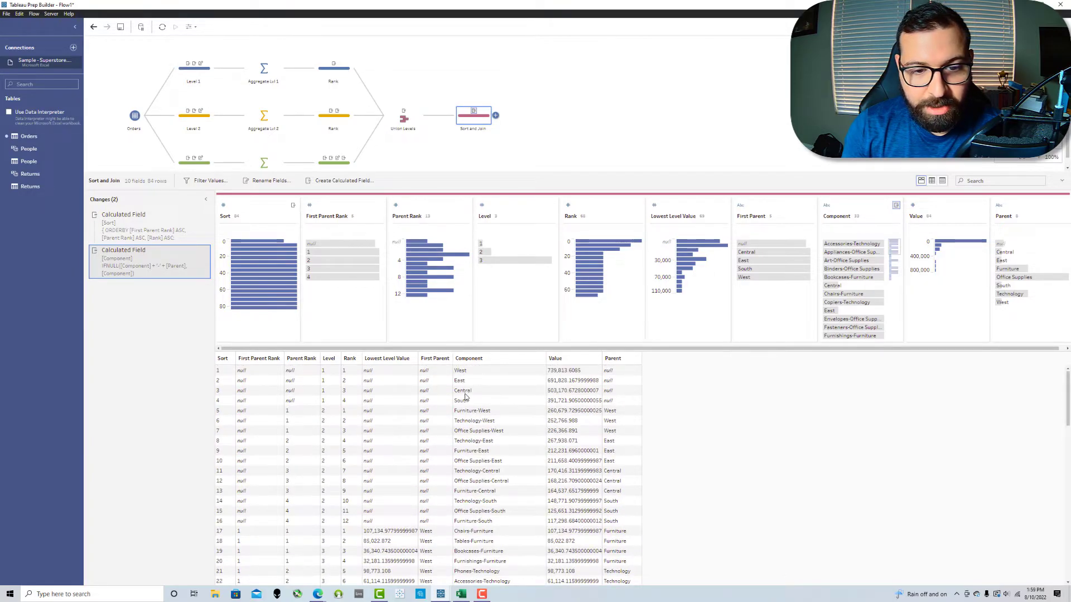
Step: Overwrite the Component field with a calculated field using the formula IFNULL([Component] + '-' + [First Parent], [Component])
click(338, 180)
drag(408, 233, 353, 231)
text(Component)
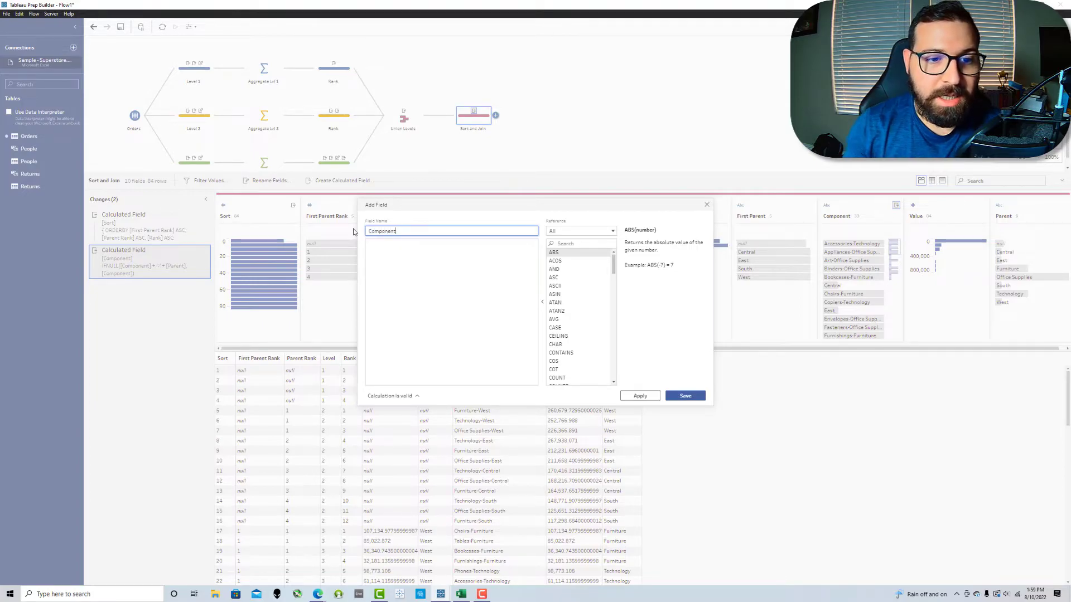
click(406, 256)
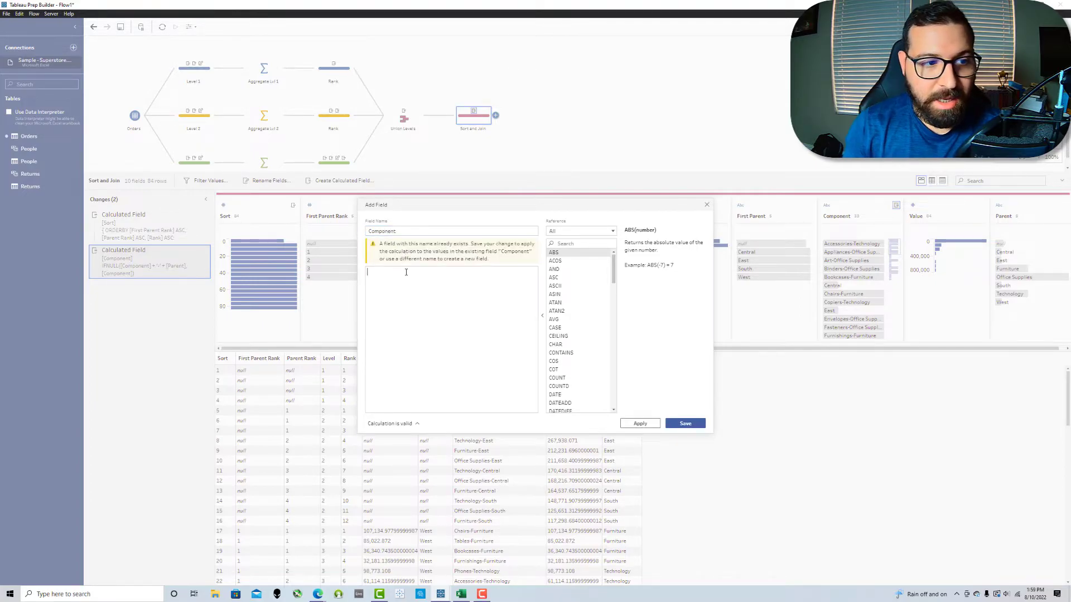
text(IFNULL([Component]))
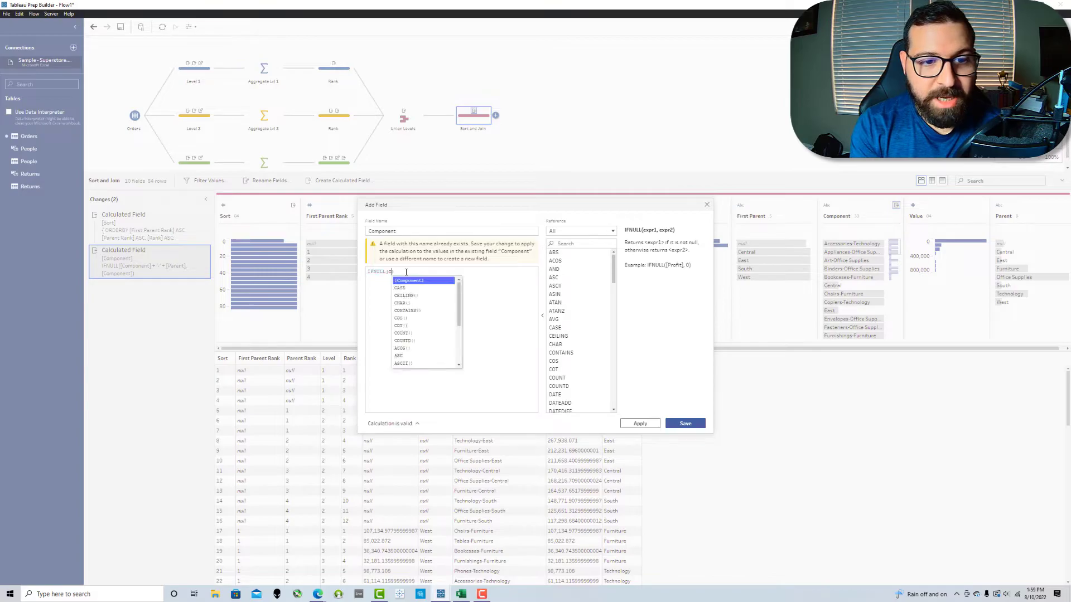
text( +)
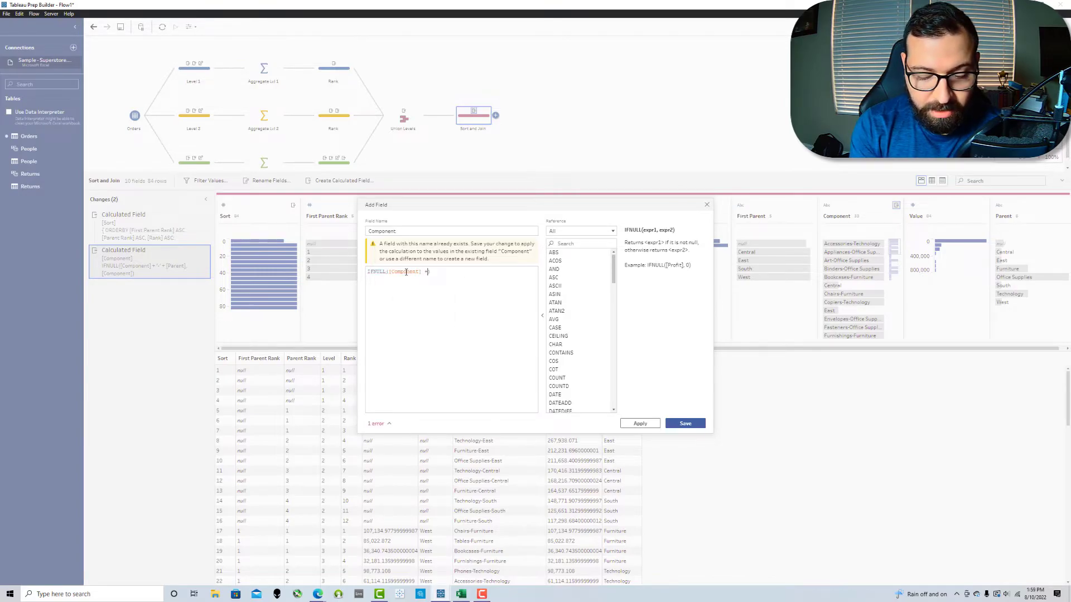
text( '-' + [First Parent],)
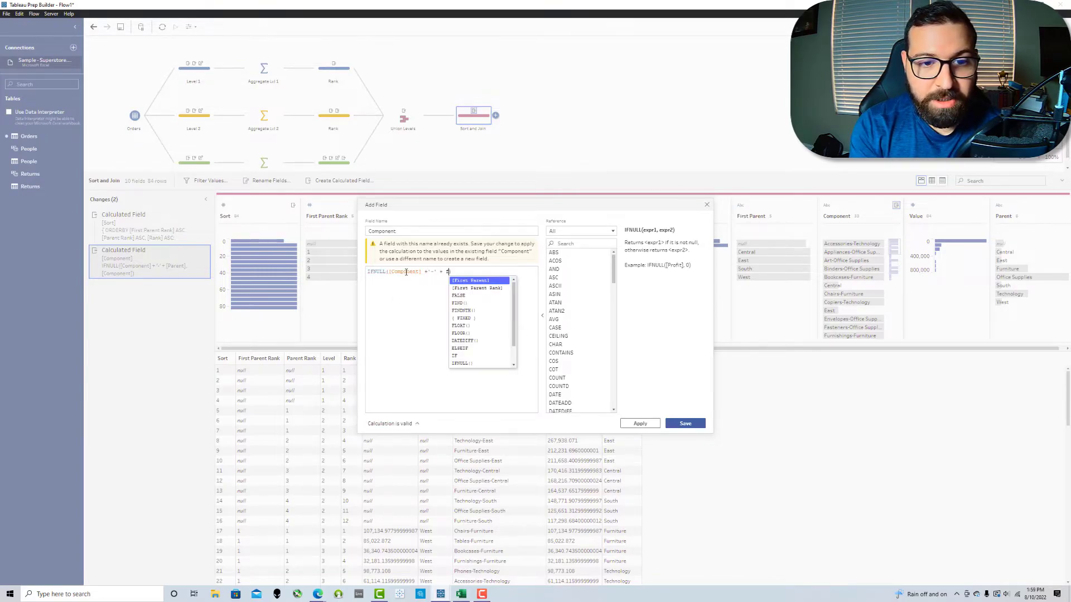
text( [Component])
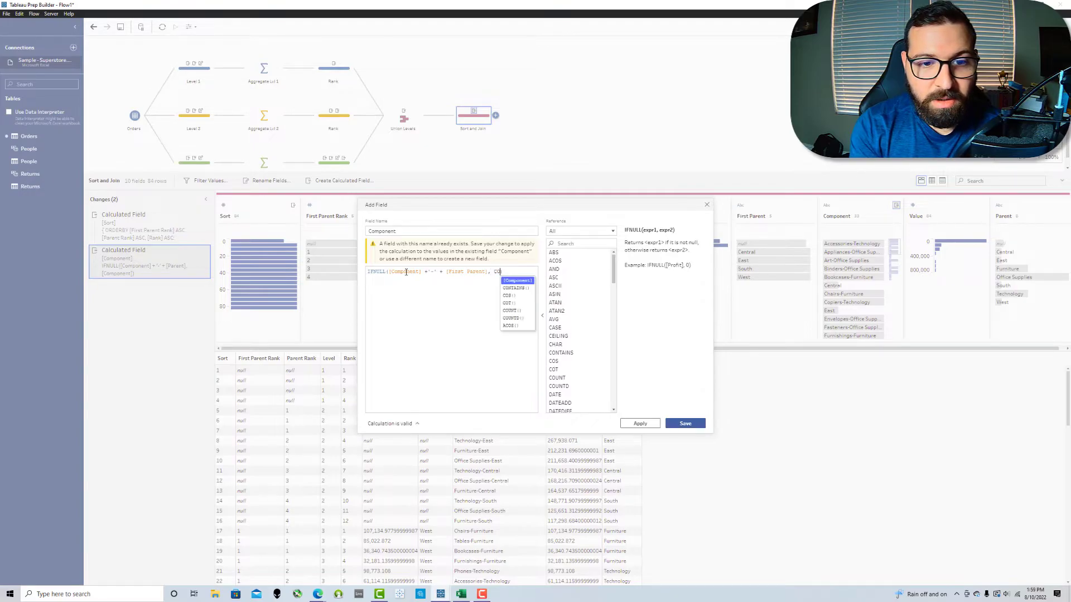
click(684, 424)
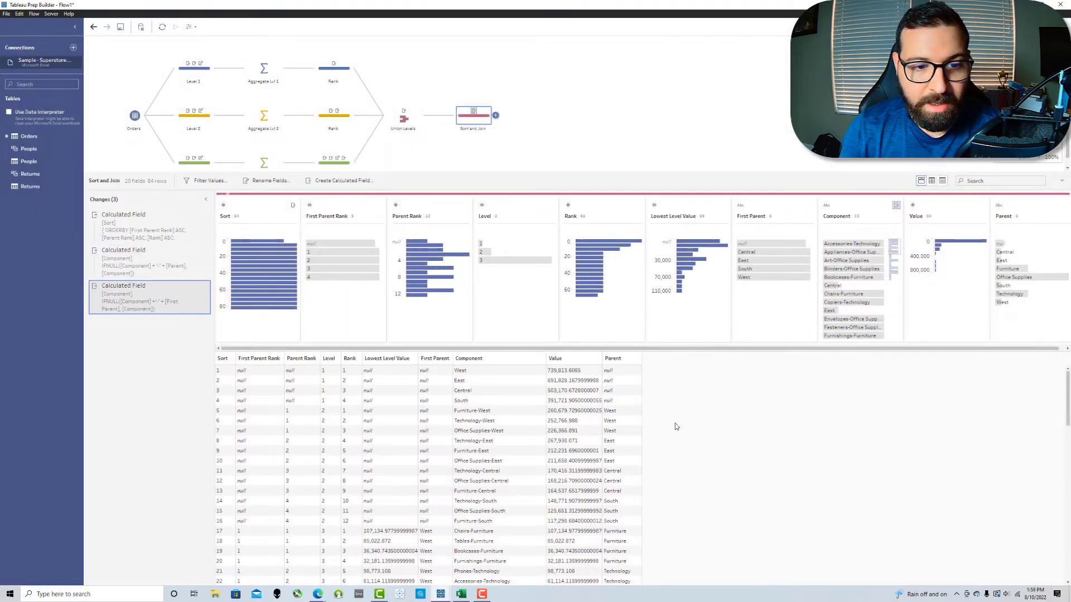
Step: Review the combined component, parent and first parent names down all the rows
scroll(463, 423, down, 3)
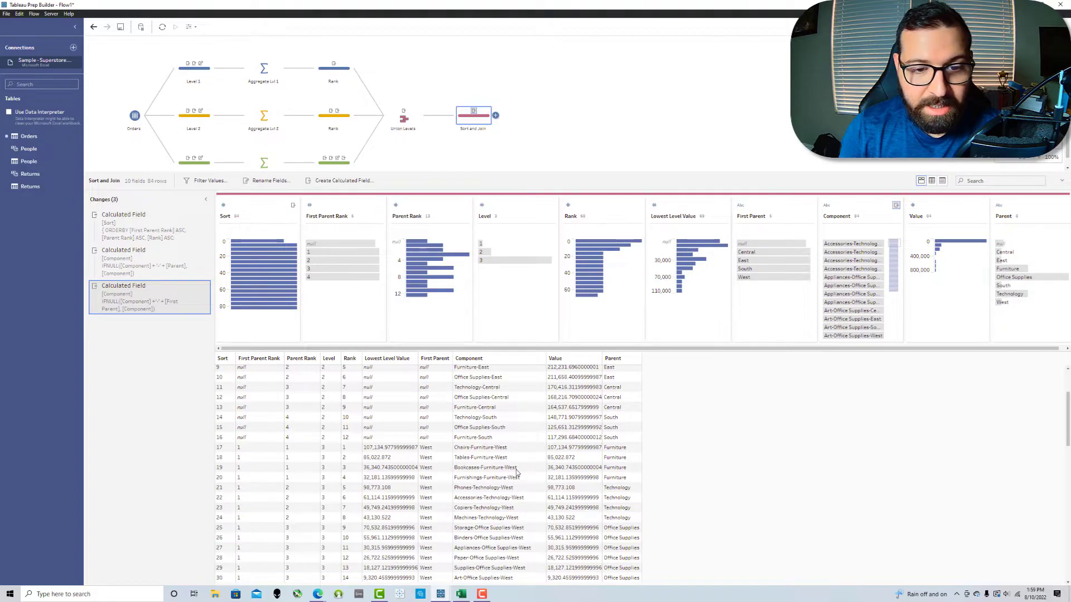
scroll(514, 469, down, 5)
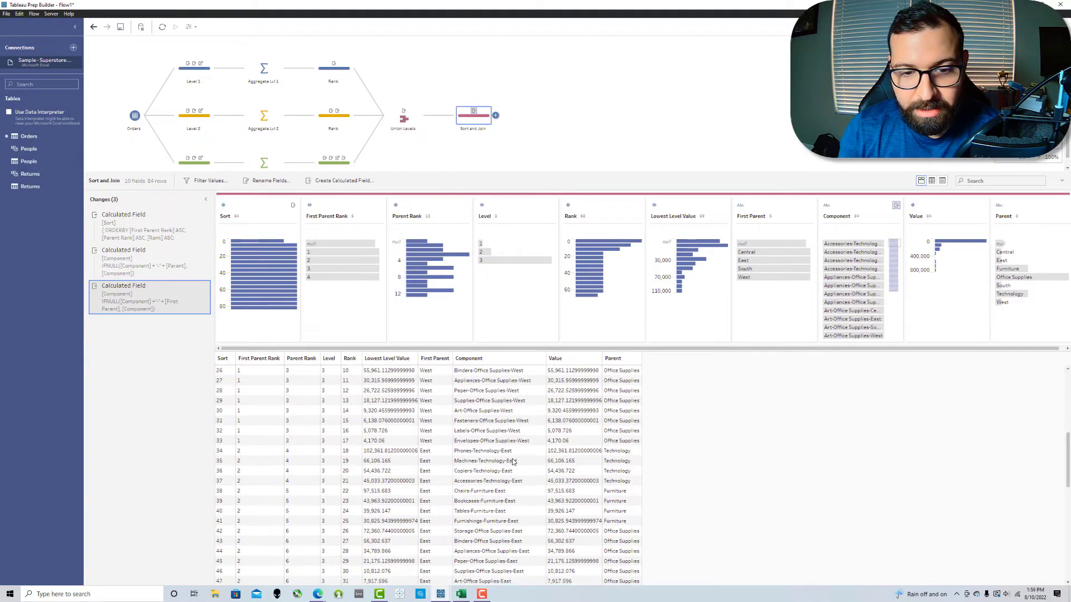
scroll(513, 462, down, 11)
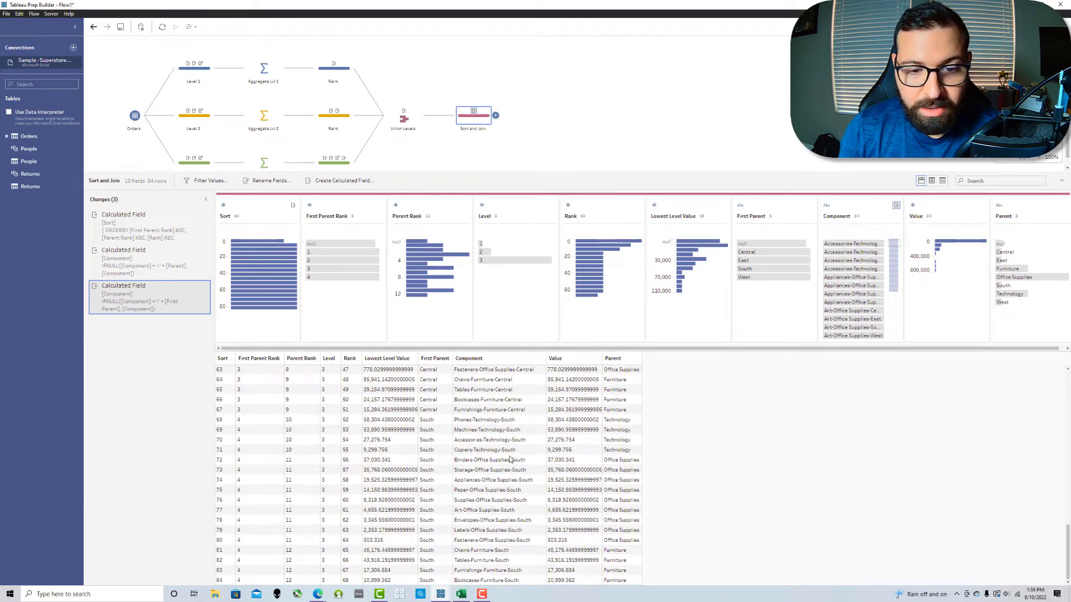
scroll(510, 460, up, 8)
scroll(510, 460, up, 12)
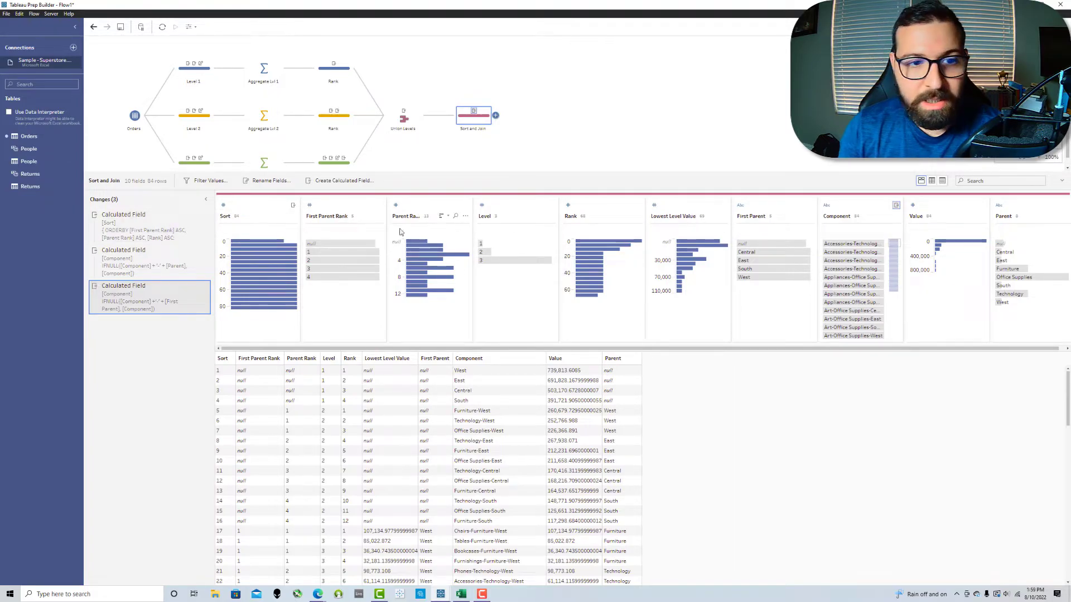
Step: Remove the First Parent Rank, Parent Rank, First Parent and Rank fields from the Sort and Join step
click(334, 215)
ctrl+click(429, 215)
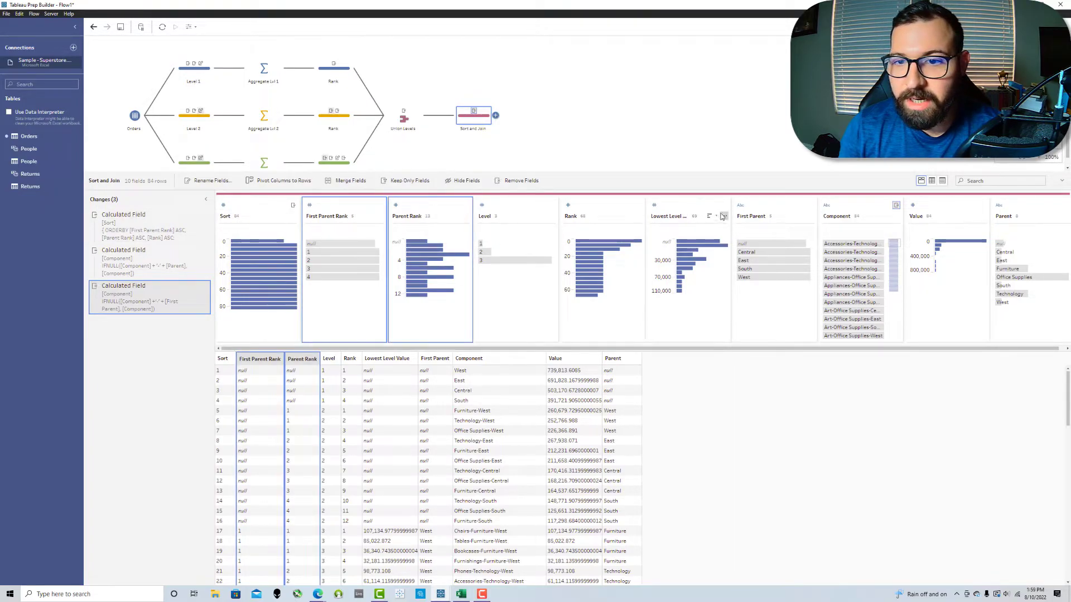
ctrl+click(765, 207)
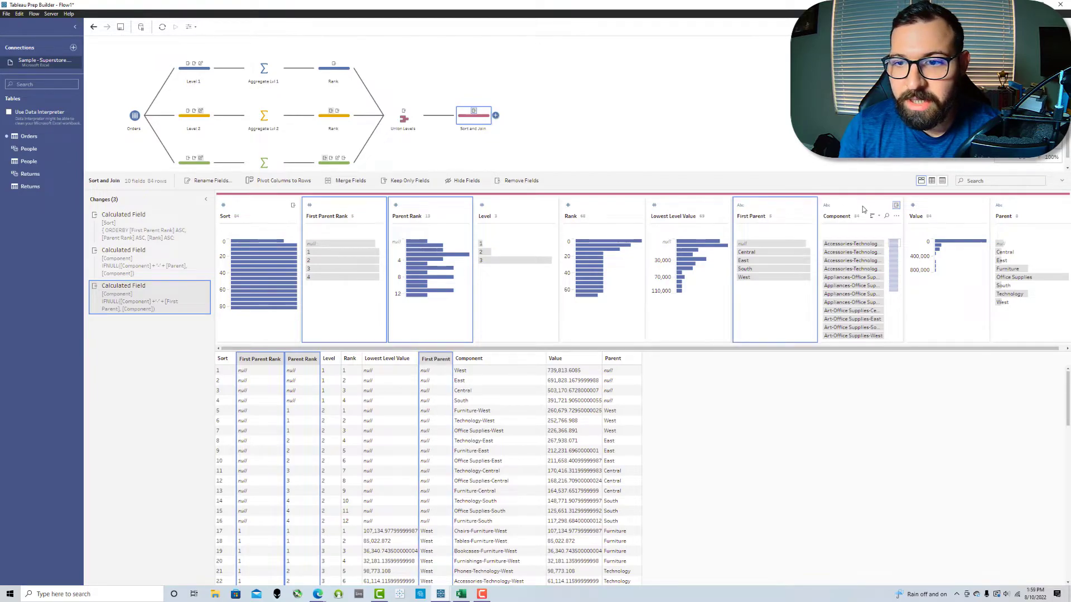
ctrl+click(575, 244)
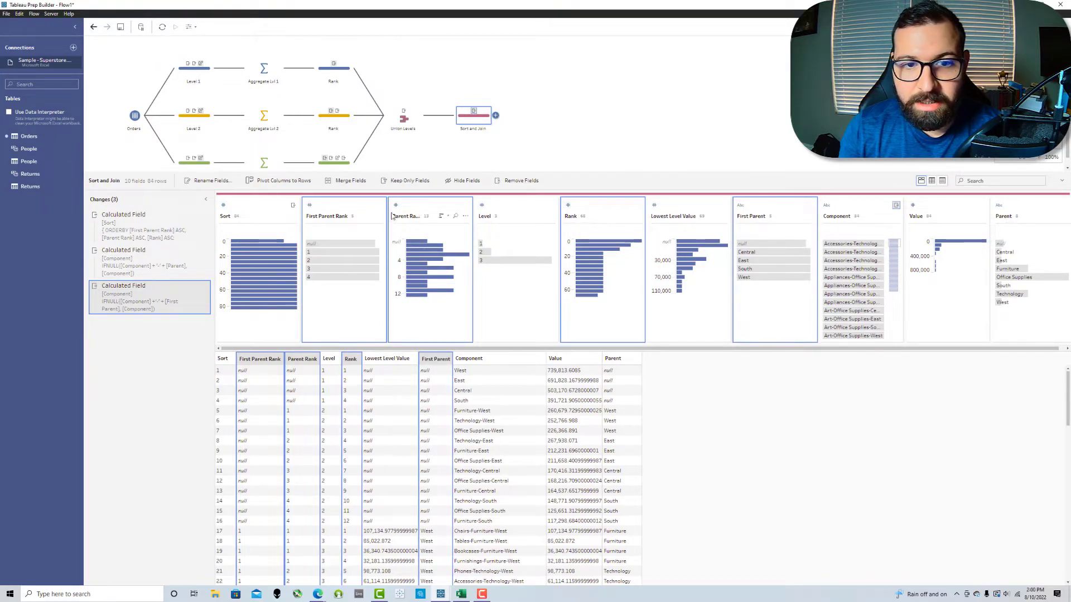
click(514, 180)
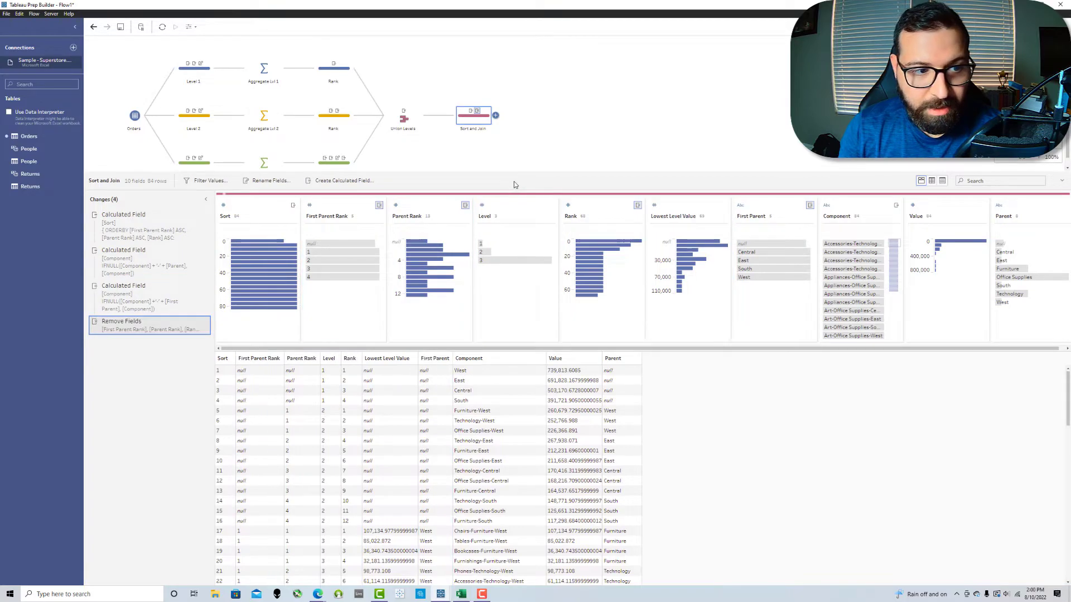
Step: Reorder the remaining fields as Level, Component, Parent, Lowest Level Value, Value and Sort
drag(274, 260, 734, 227)
drag(505, 210, 641, 217)
drag(343, 216, 521, 219)
click(558, 381)
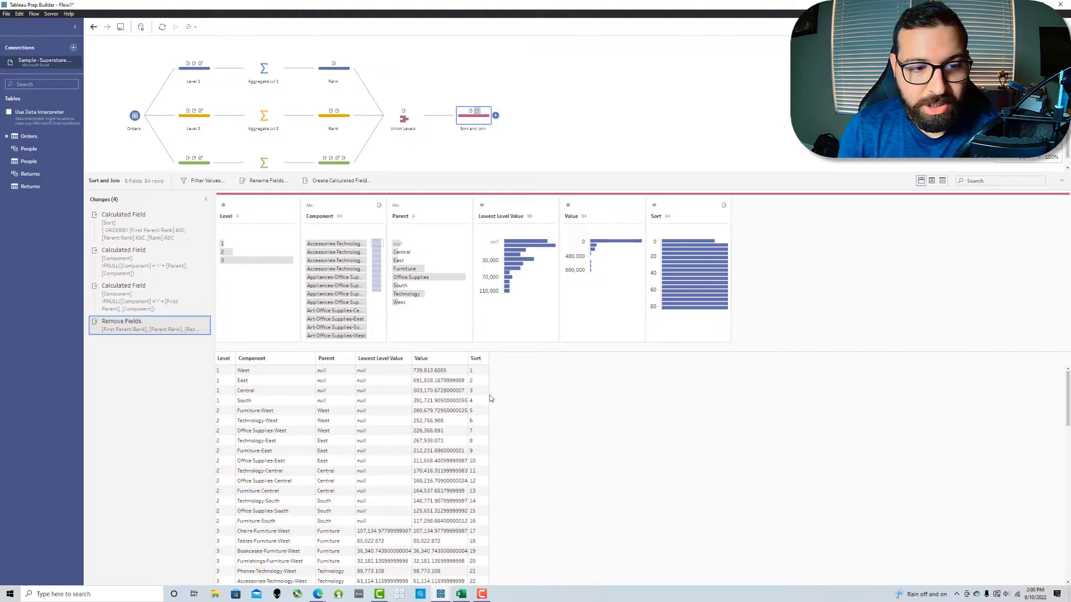
Step: Check the field layout in the Sunburst Template workbook in Excel and add a calculated field named Join with the value 'Link' to the flow
click(462, 593)
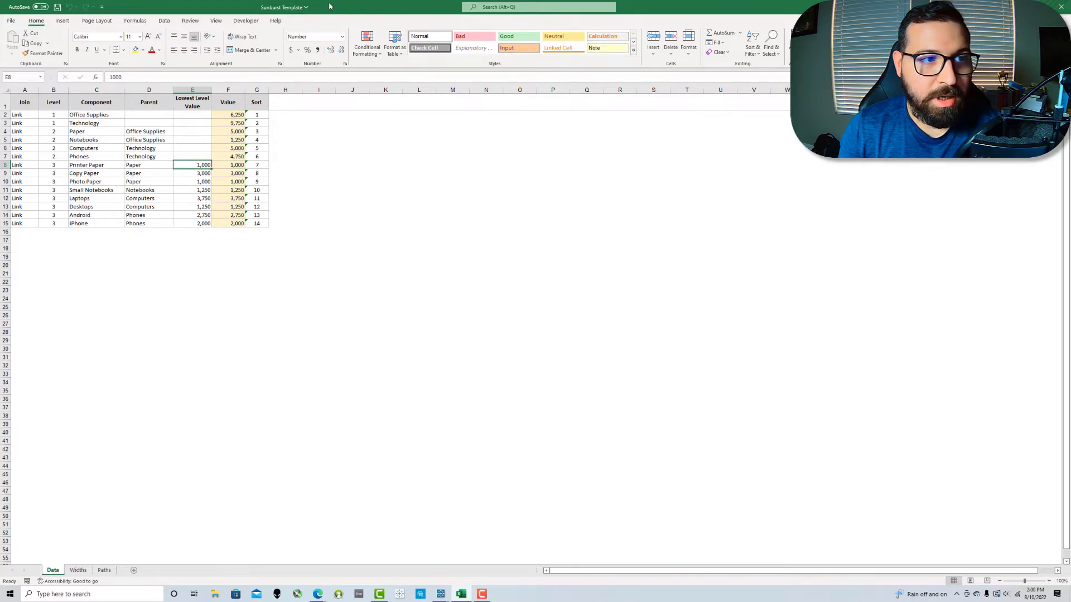
drag(329, 6, 453, 85)
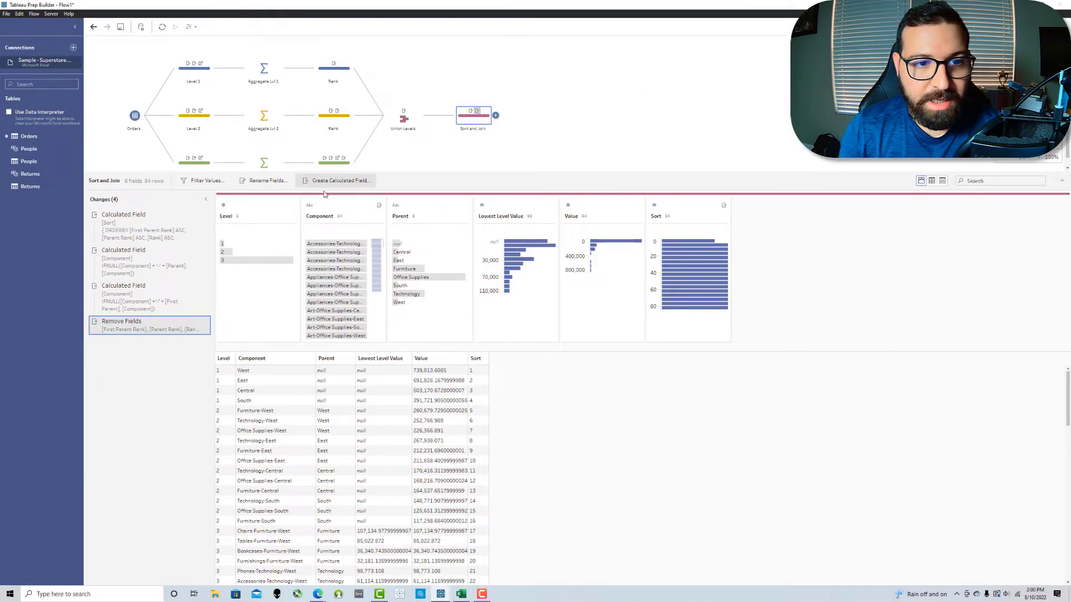
click(337, 180)
double_click(446, 233)
text(Join)
key(Tab)
text('Link';)
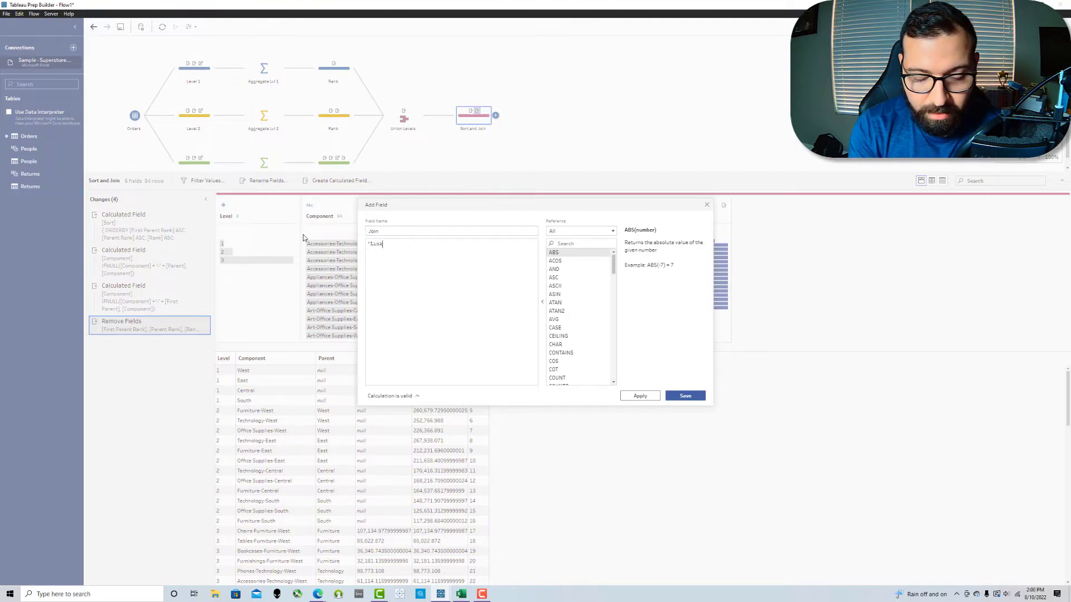
click(703, 398)
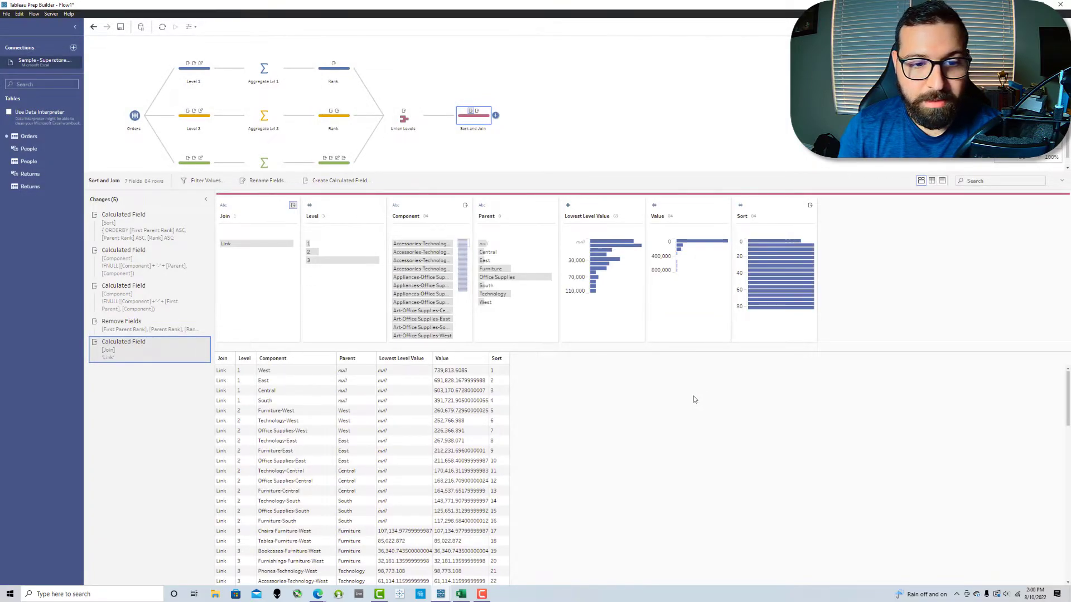
scroll(556, 410, down, 3)
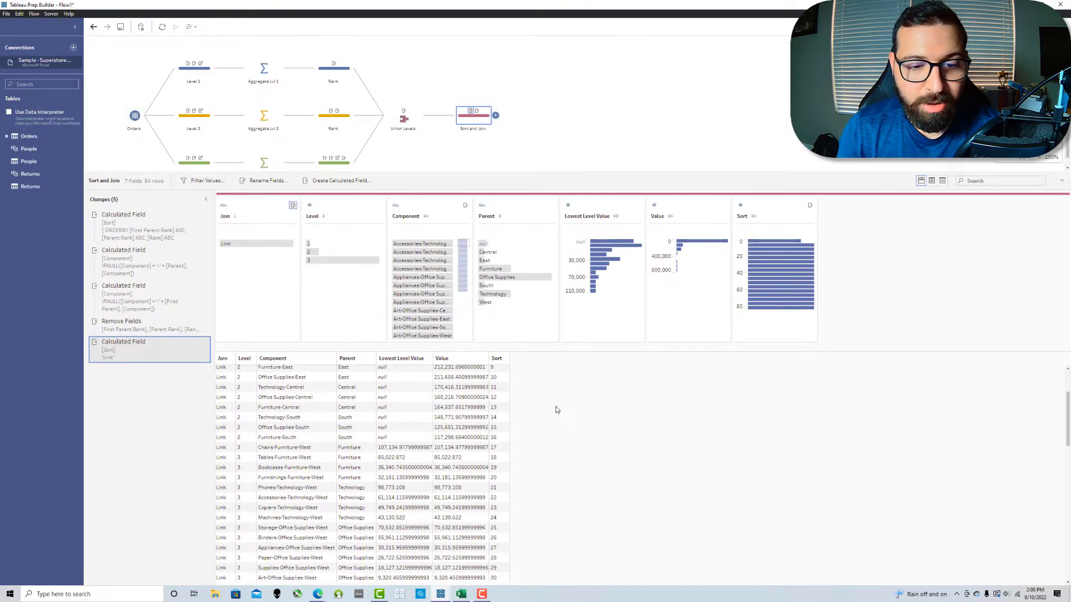
scroll(555, 410, up, 3)
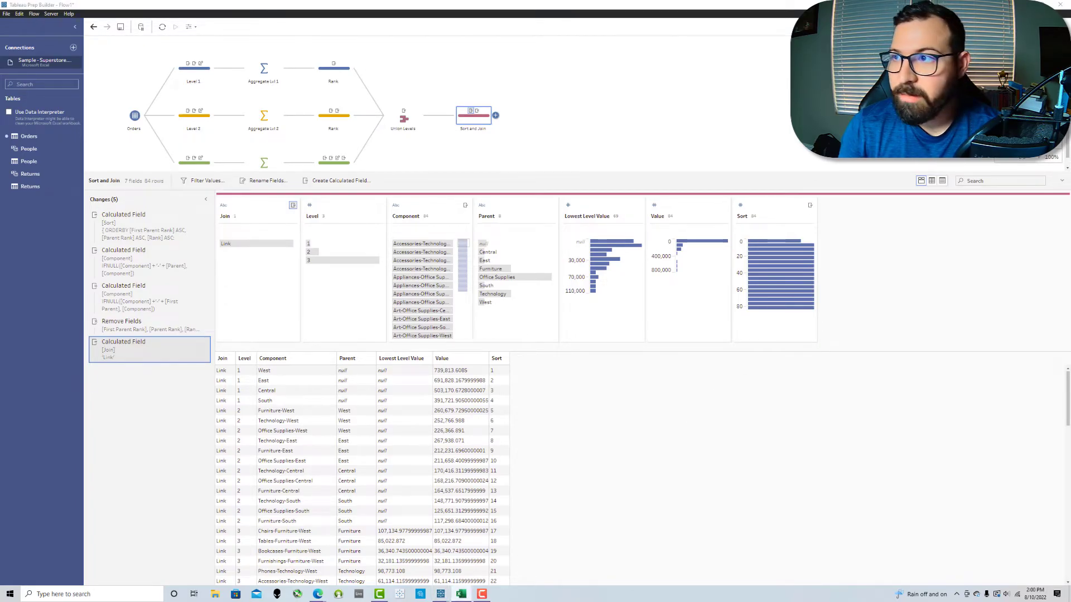
Step: Switch to the Sunburst Template workbook in Excel and examine the Join and Path values on the Paths sheet
click(460, 594)
click(105, 569)
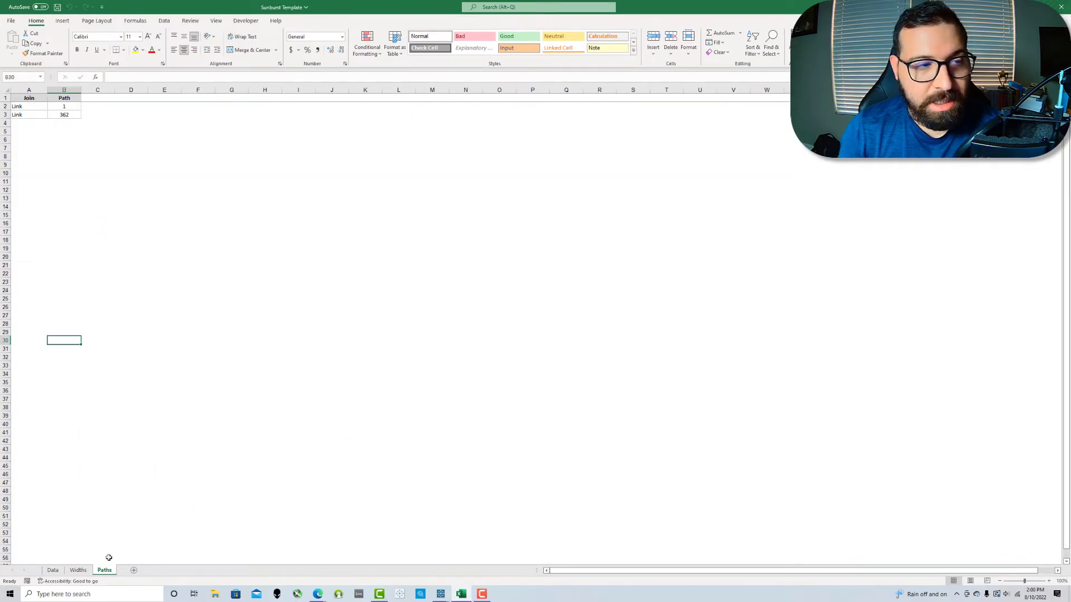
drag(31, 101, 64, 115)
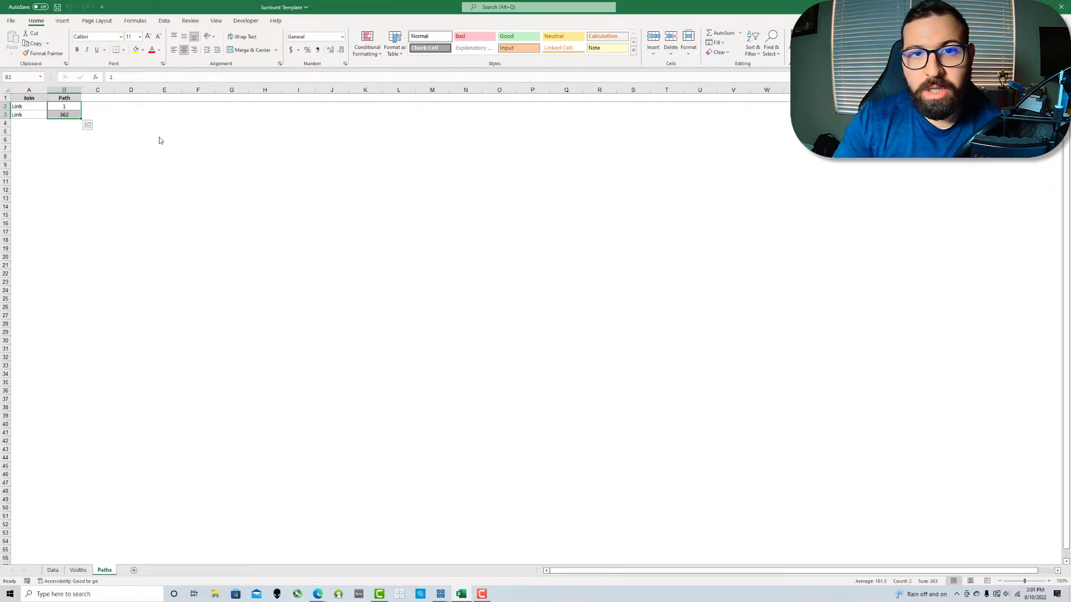
drag(772, 7, 1070, 229)
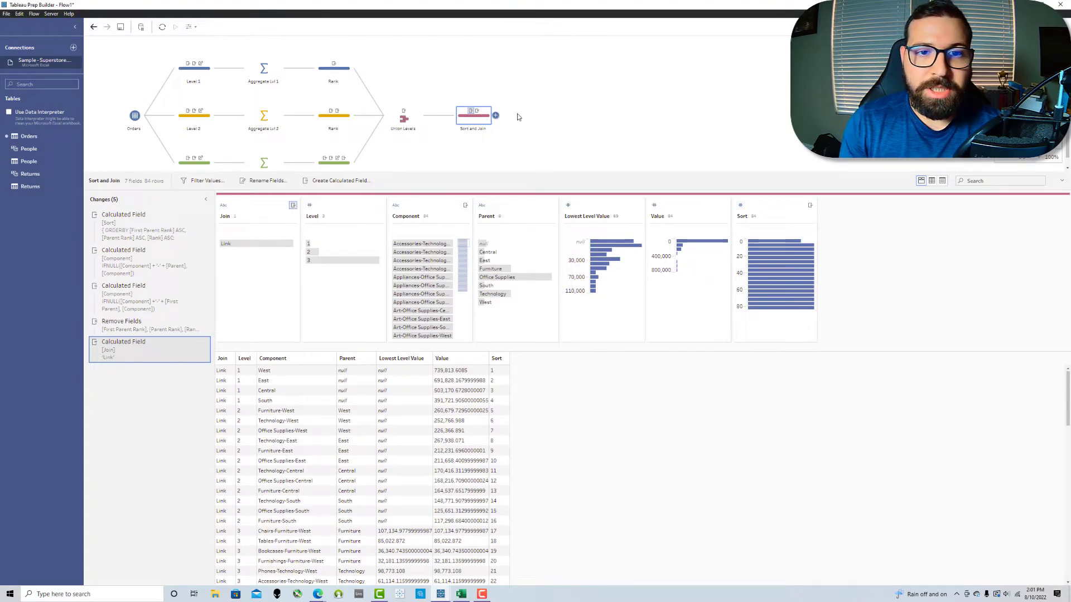
Step: Enlarge the flow area, add a clean step after Sort and Join and place it level with the flow's top row
drag(510, 169, 513, 246)
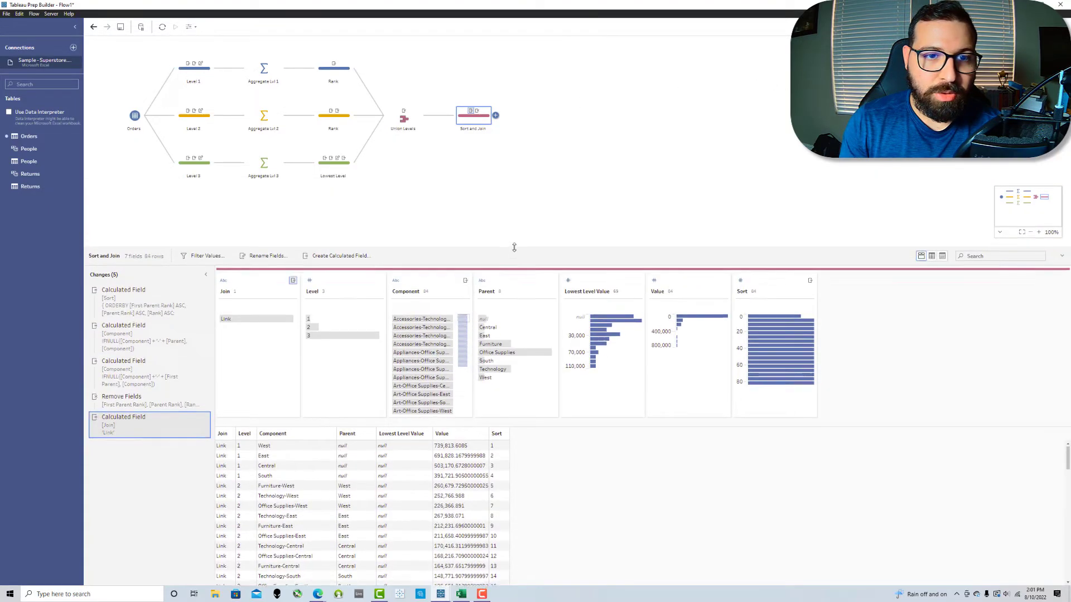
drag(584, 209, 113, 58)
click(495, 116)
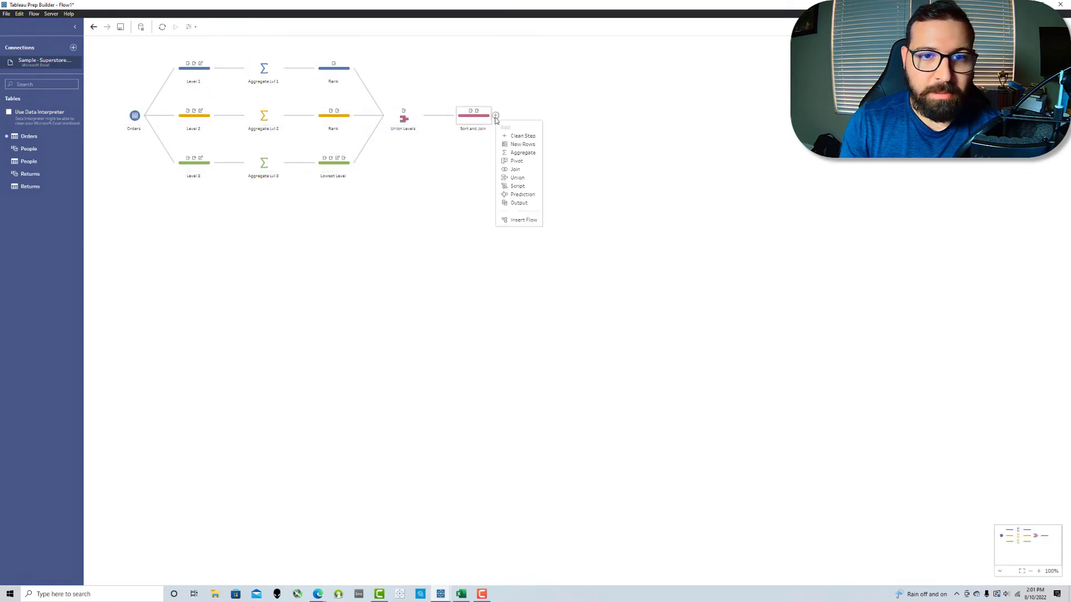
click(518, 136)
drag(541, 116, 534, 70)
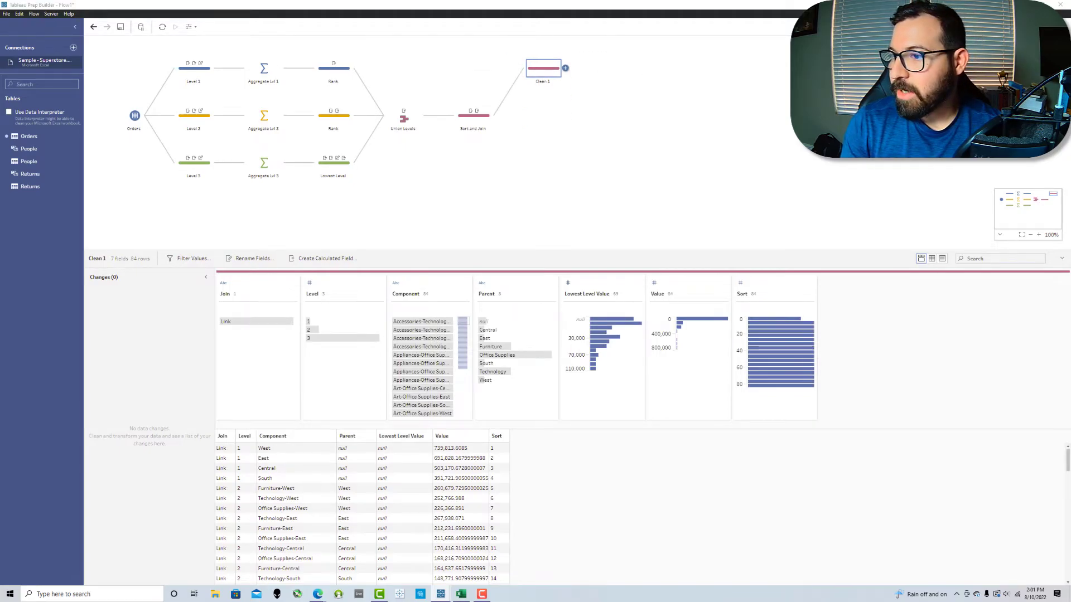
Step: Create a calculated field named Path Min with the value 1 in the new clean step
click(321, 258)
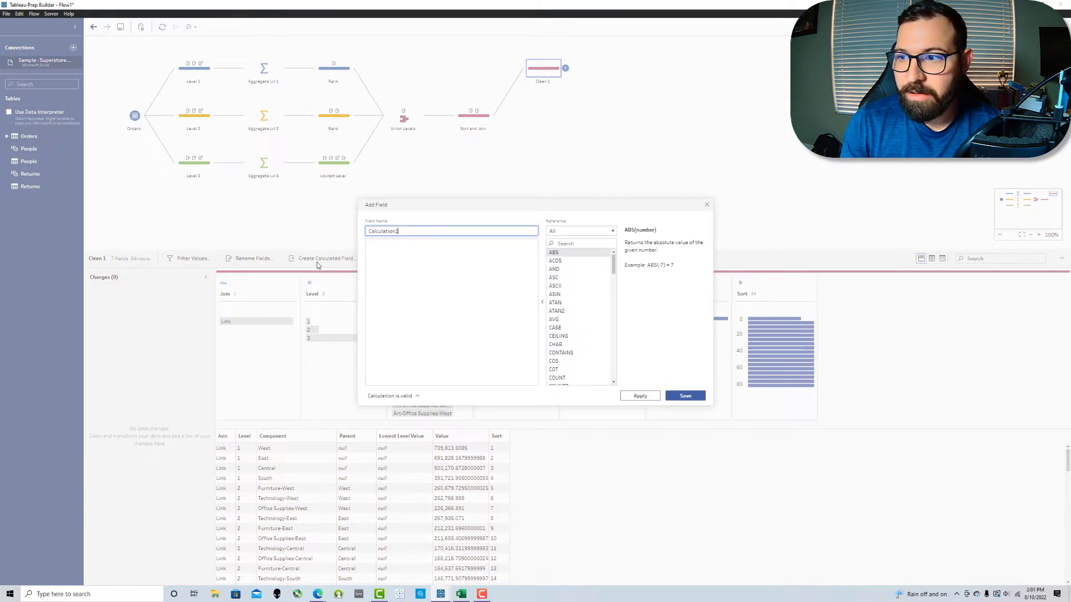
drag(418, 227, 309, 236)
text(Pat)
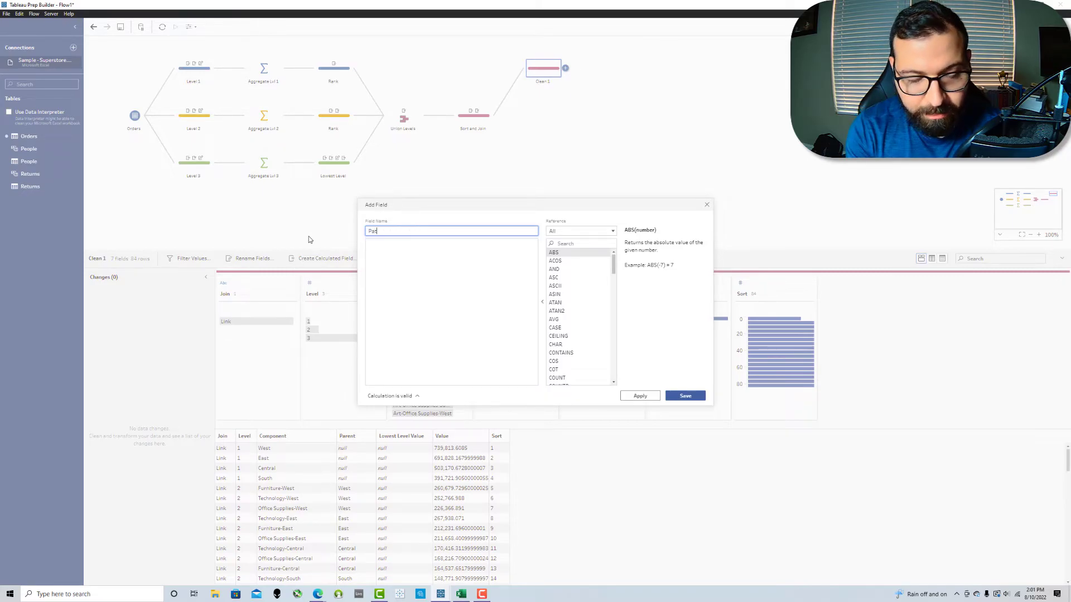
text(h Min)
key(Tab)
text(1)
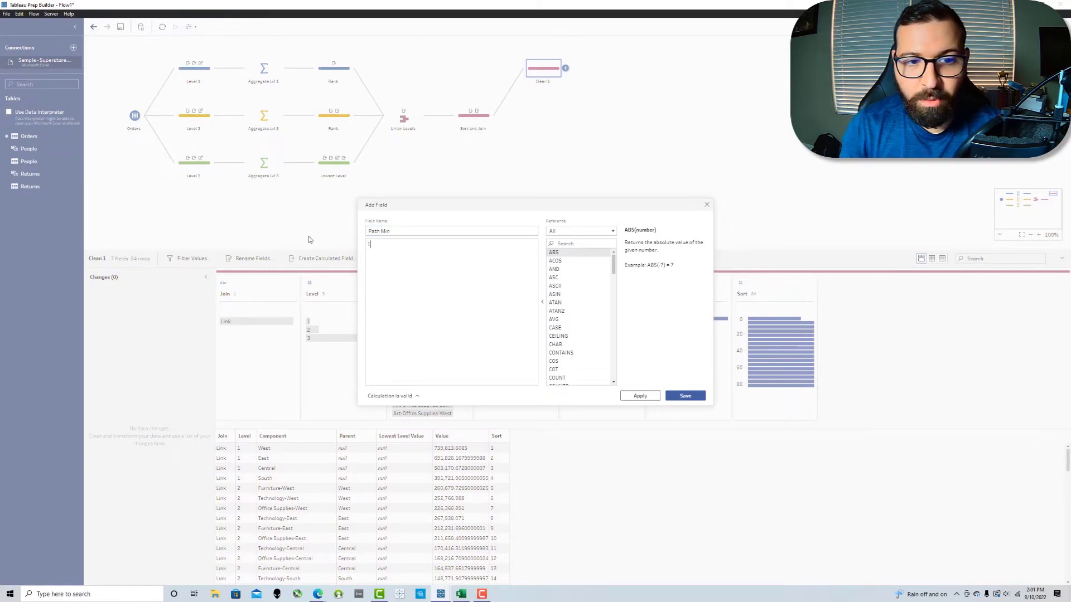
click(685, 396)
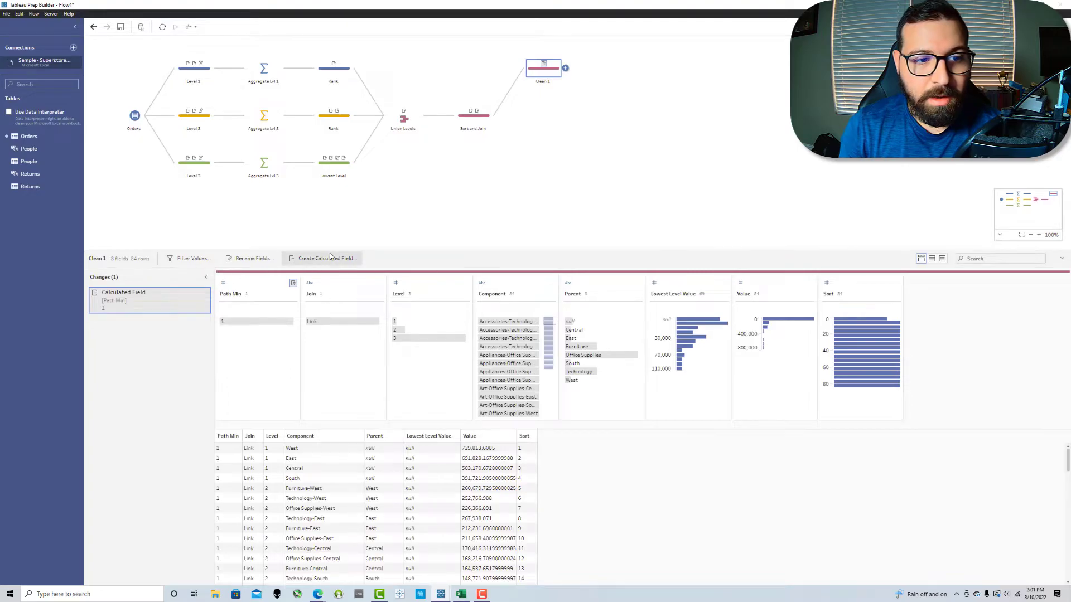
Step: Add another calculated field to the clean step, named Path Max 362, with an empty formula
click(330, 254)
drag(435, 234, 256, 226)
text(Path )
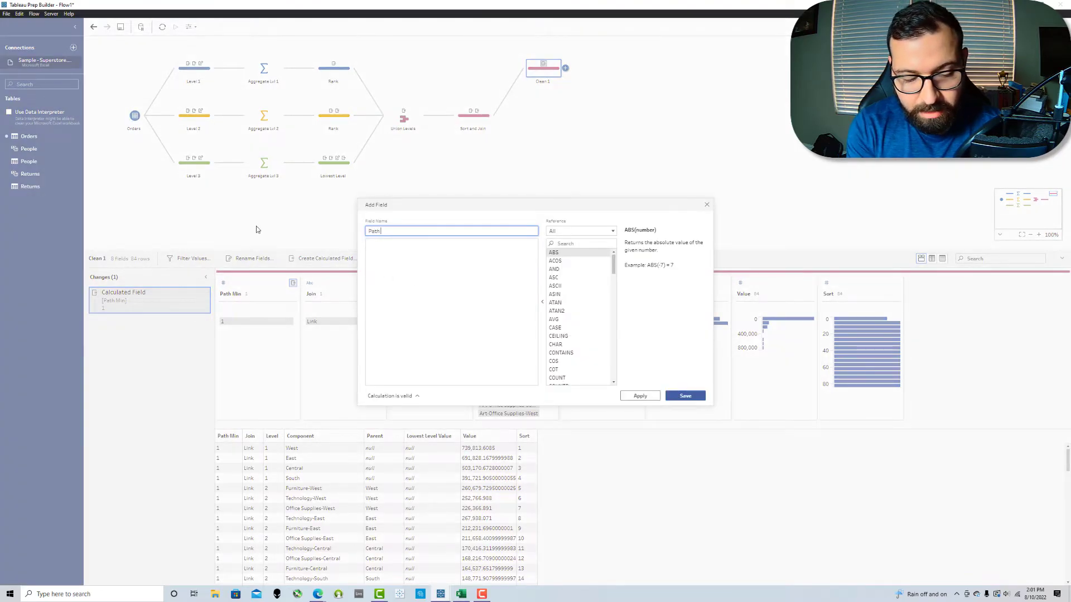
text(Max 362)
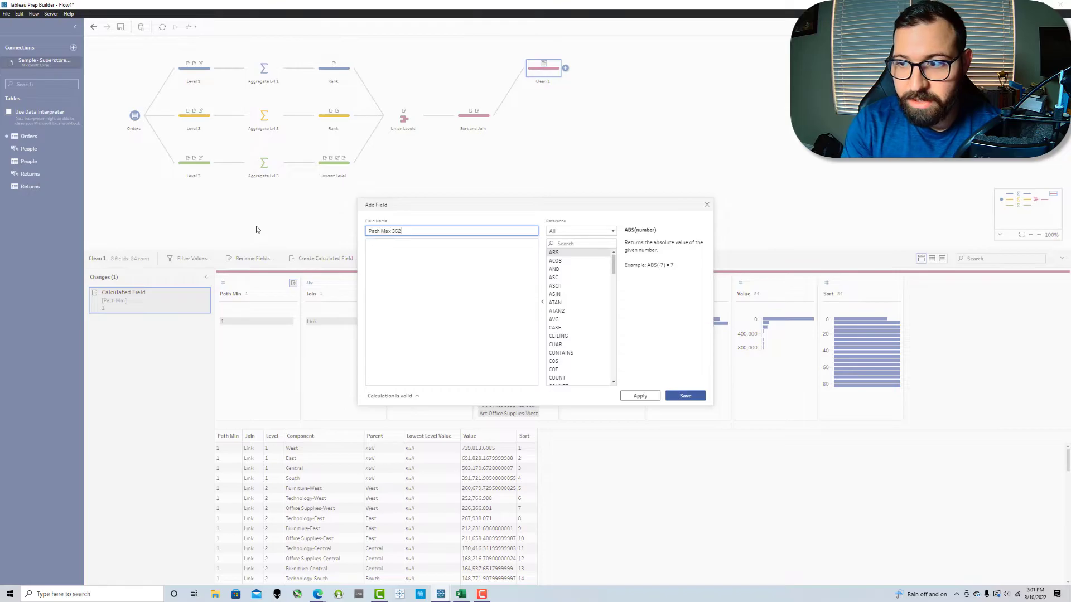
click(685, 396)
click(345, 257)
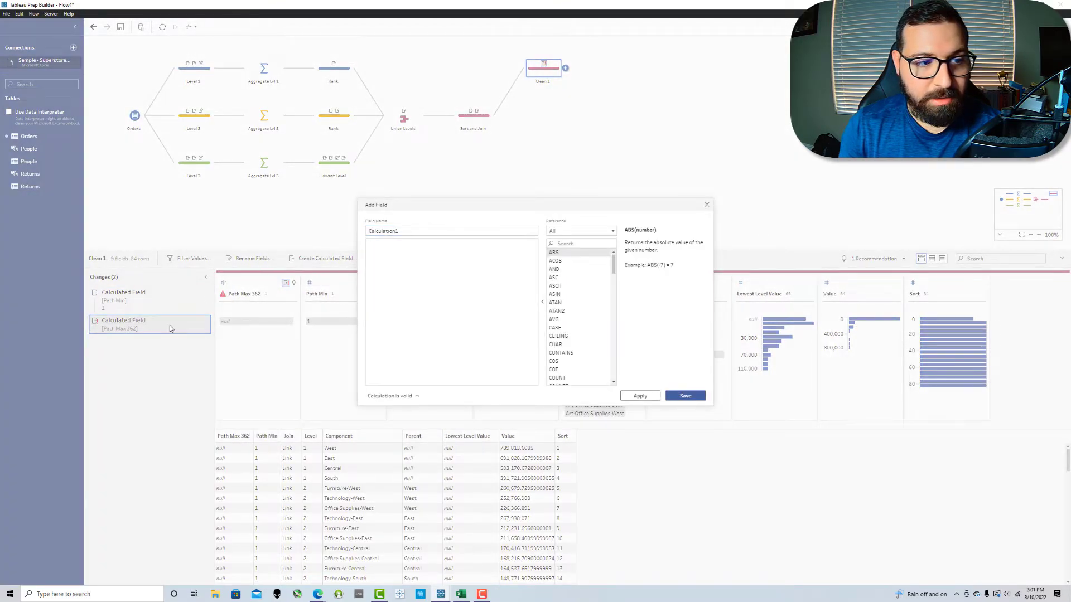
click(707, 205)
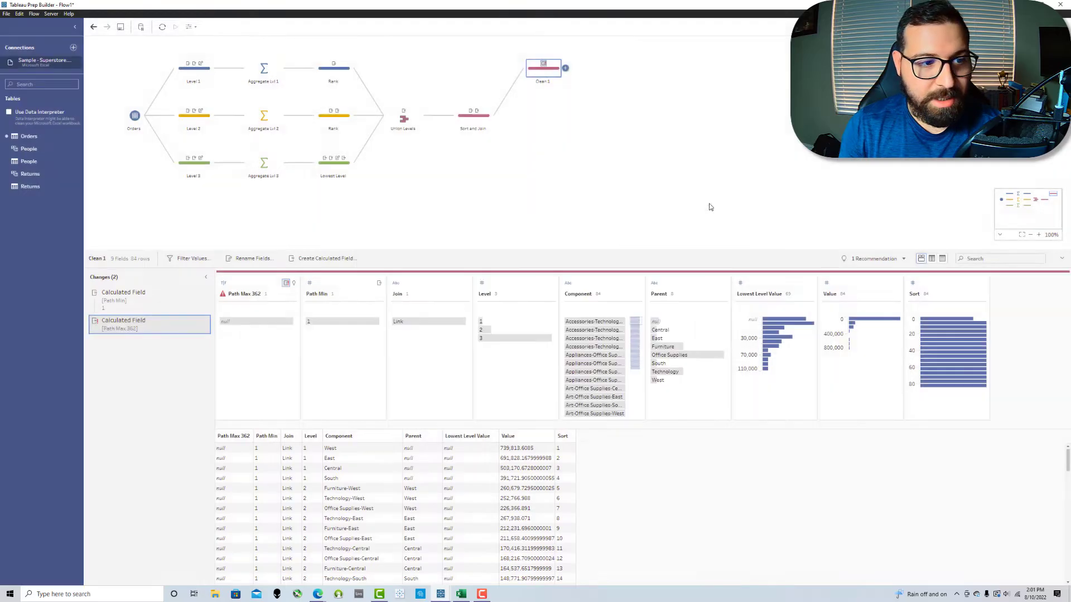
Step: Correct the new calculated field so it is named Path Max and has the value 362
double_click(195, 320)
drag(417, 228, 390, 233)
key(BackSpace)
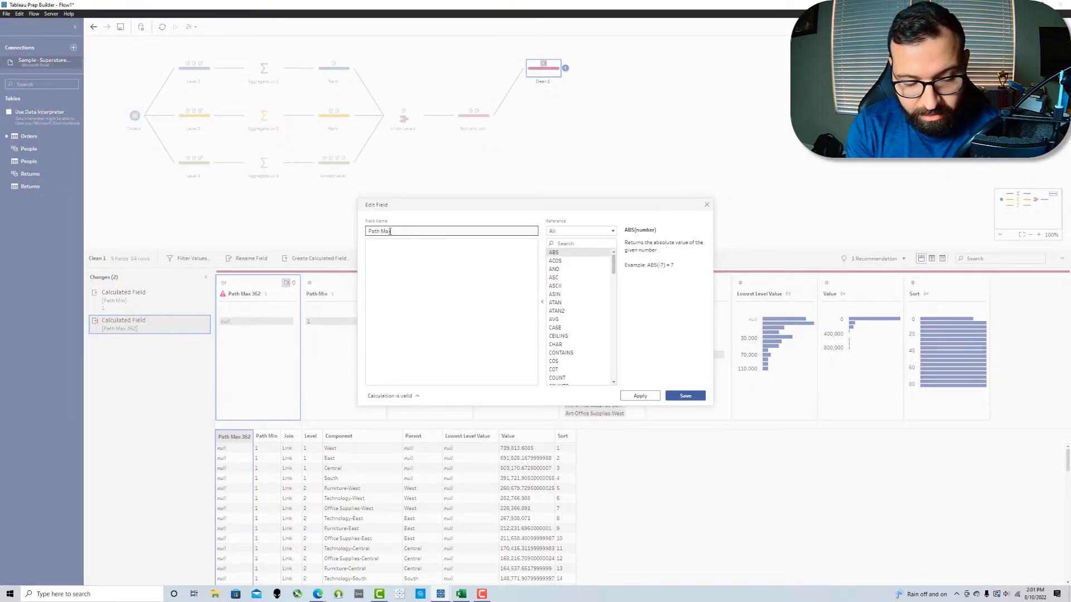
click(685, 395)
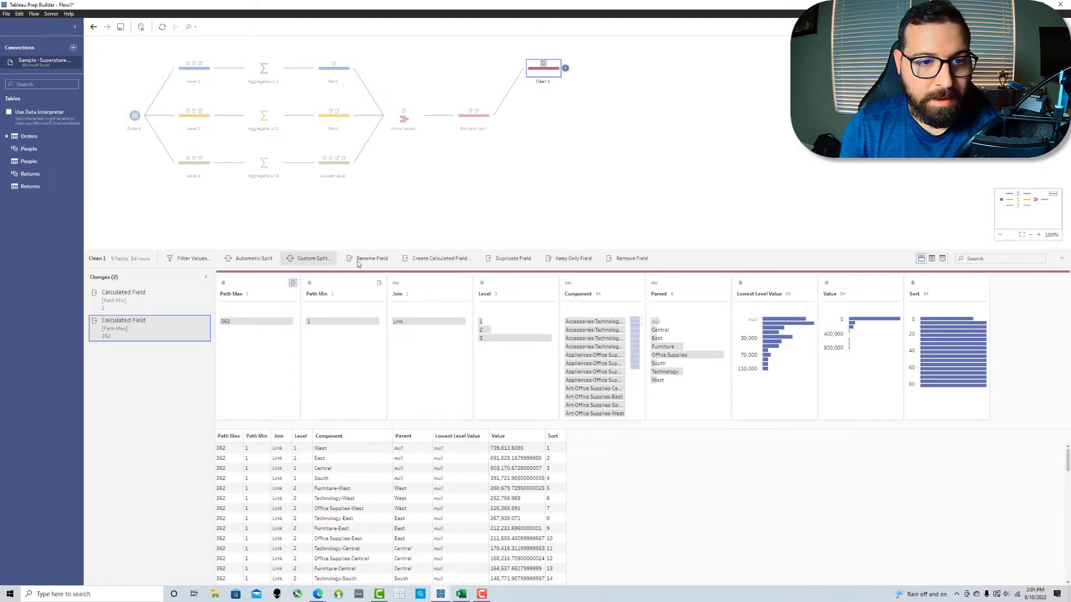
click(461, 259)
text(Jo)
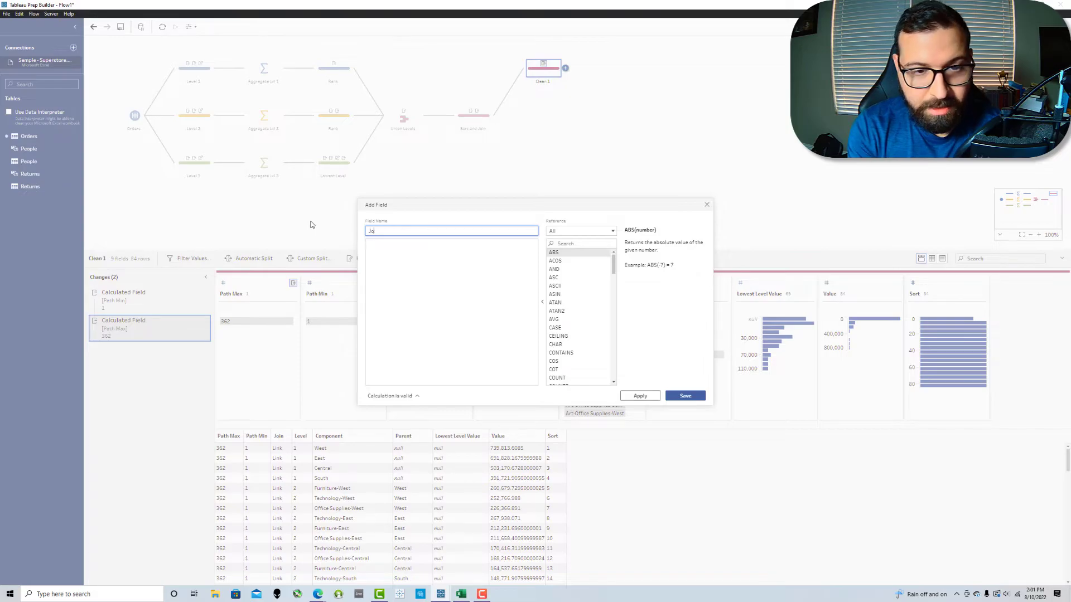
text(in'Link)
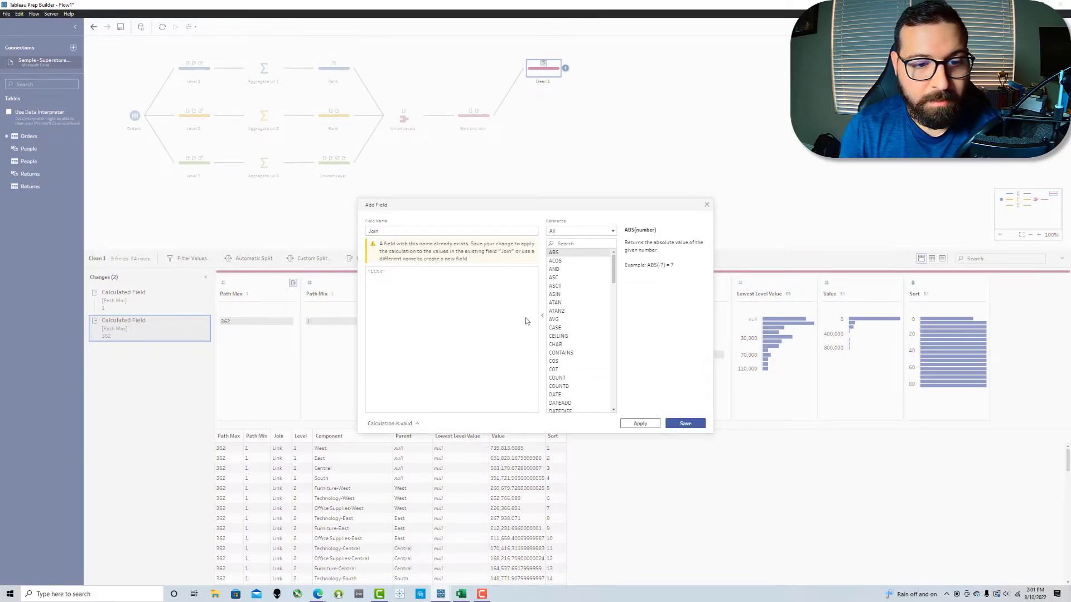
click(706, 205)
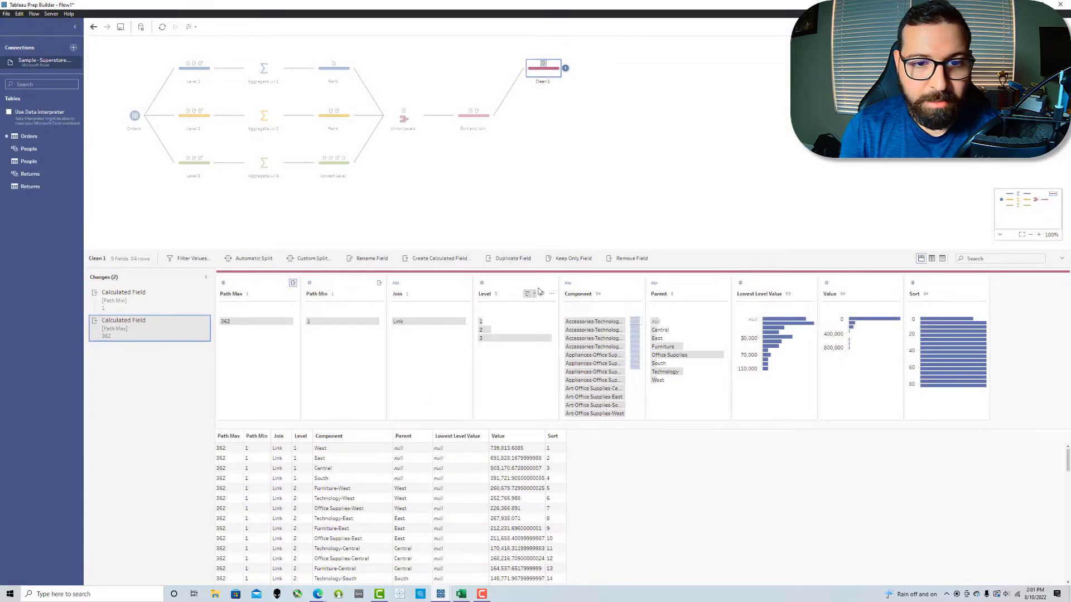
Step: Move the Join field ahead of the path fields and keep only Join, Path Max and Path Min
drag(421, 286, 226, 290)
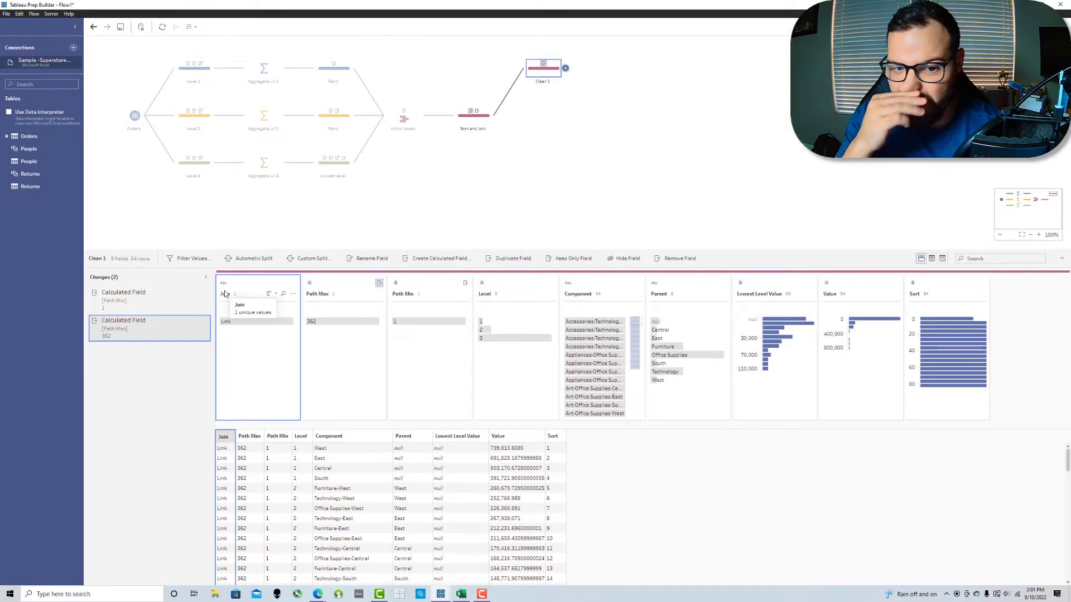
ctrl+click(346, 287)
ctrl+click(412, 287)
click(404, 260)
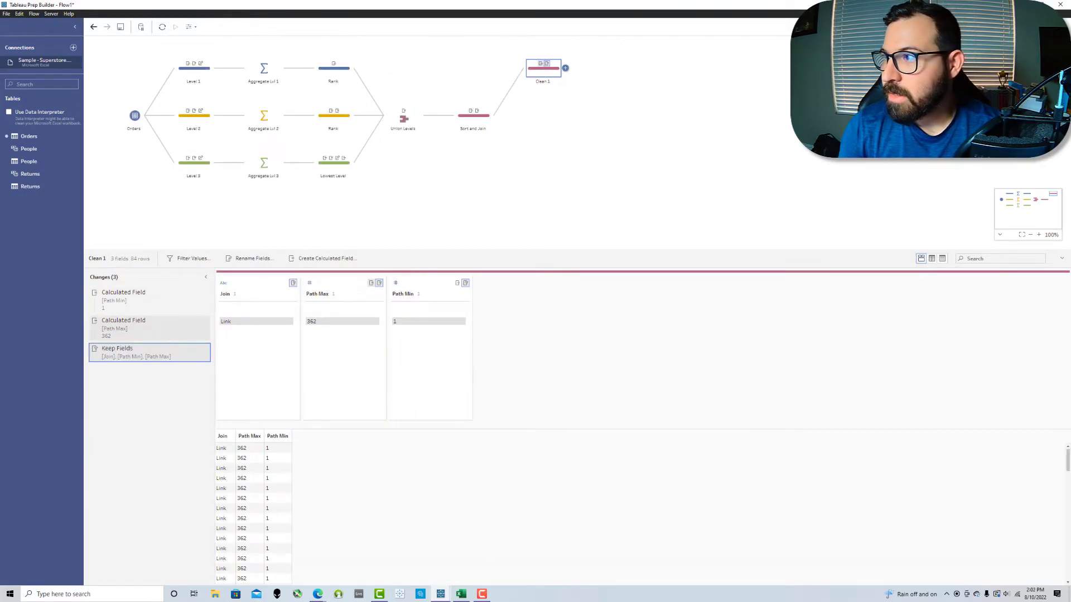
Step: Rename the clean step Create Path and look through its data rows
double_click(534, 82)
text(create Path)
key(Return)
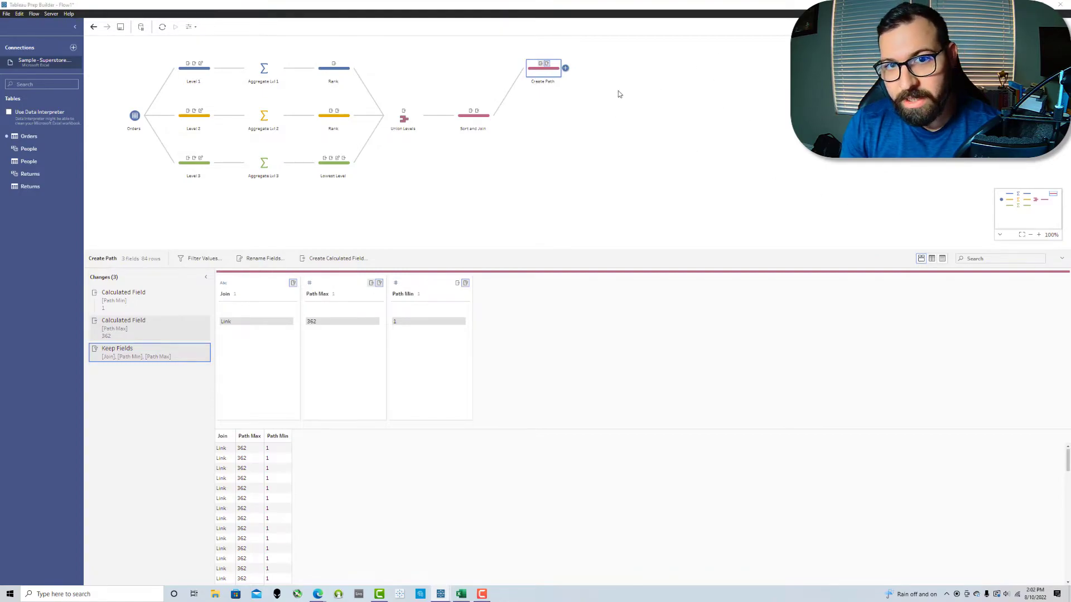
scroll(265, 471, down, 10)
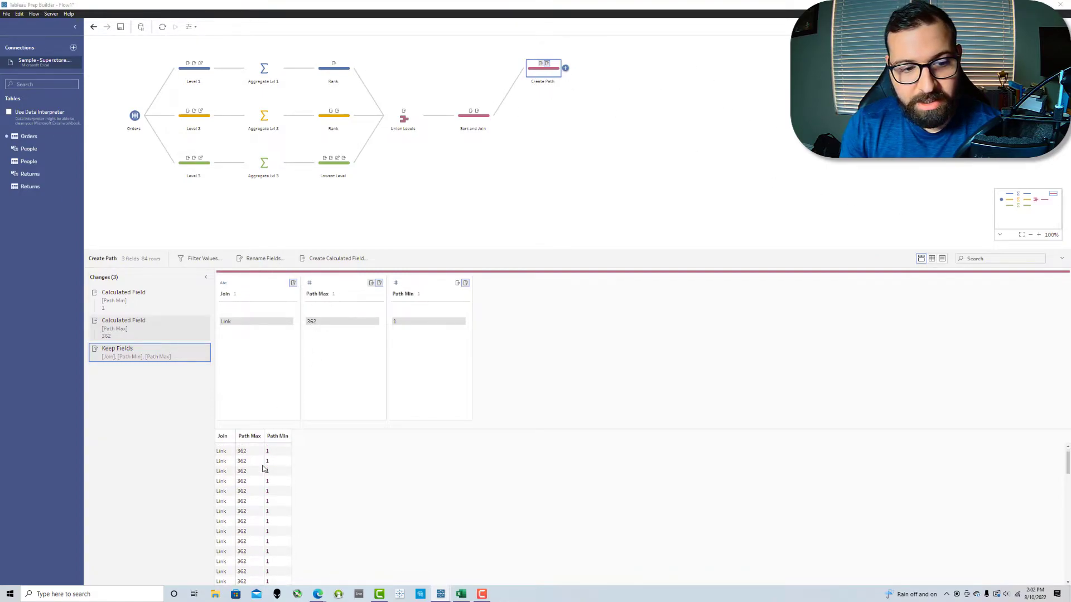
scroll(264, 471, up, 10)
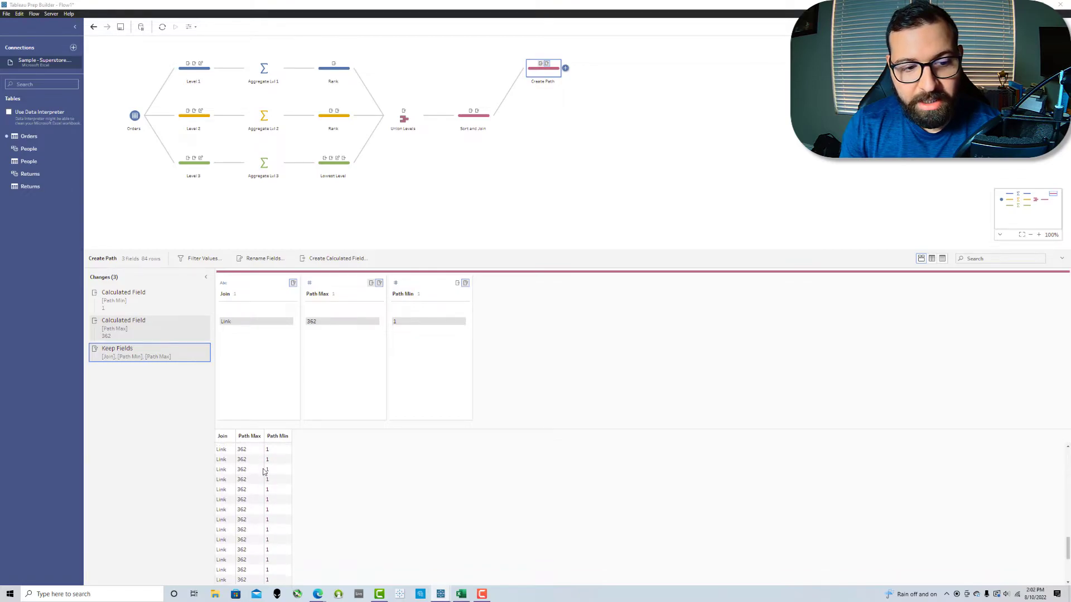
Step: Add an aggregate step named Deduplicate after Create Path and group it by Join, Path Max and Path Min
click(564, 68)
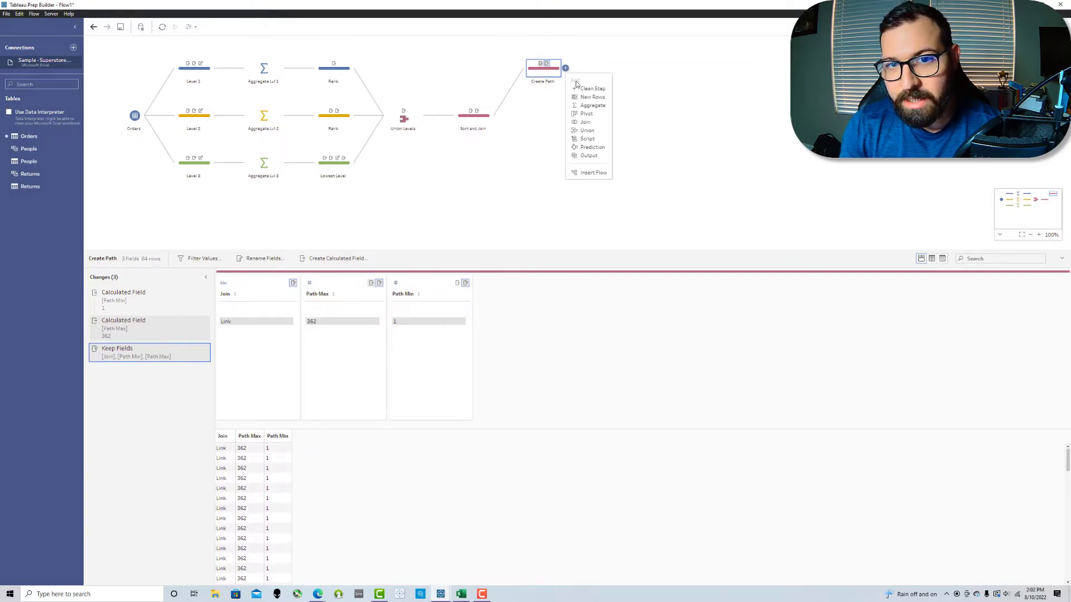
click(585, 108)
double_click(614, 82)
key(BackSpace)
text(Deduplicate)
key(Return)
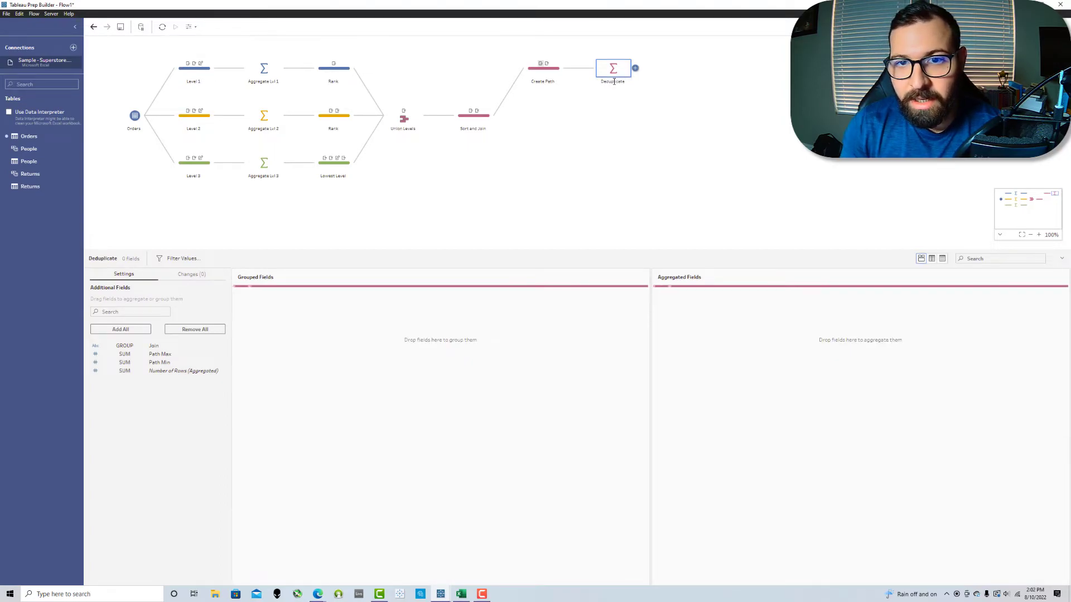
drag(153, 346, 438, 353)
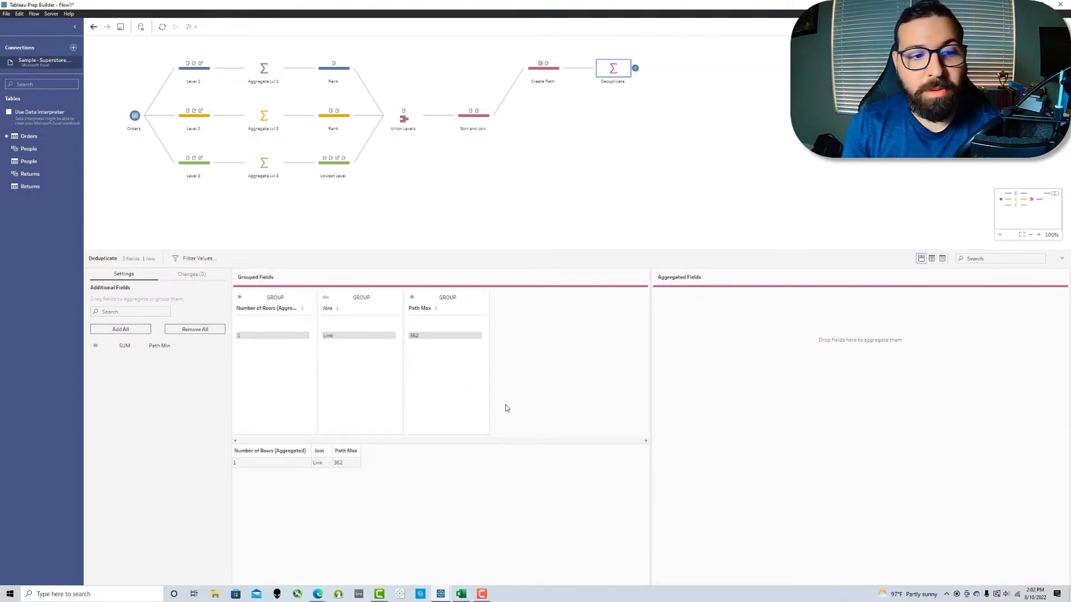
drag(267, 307, 440, 353)
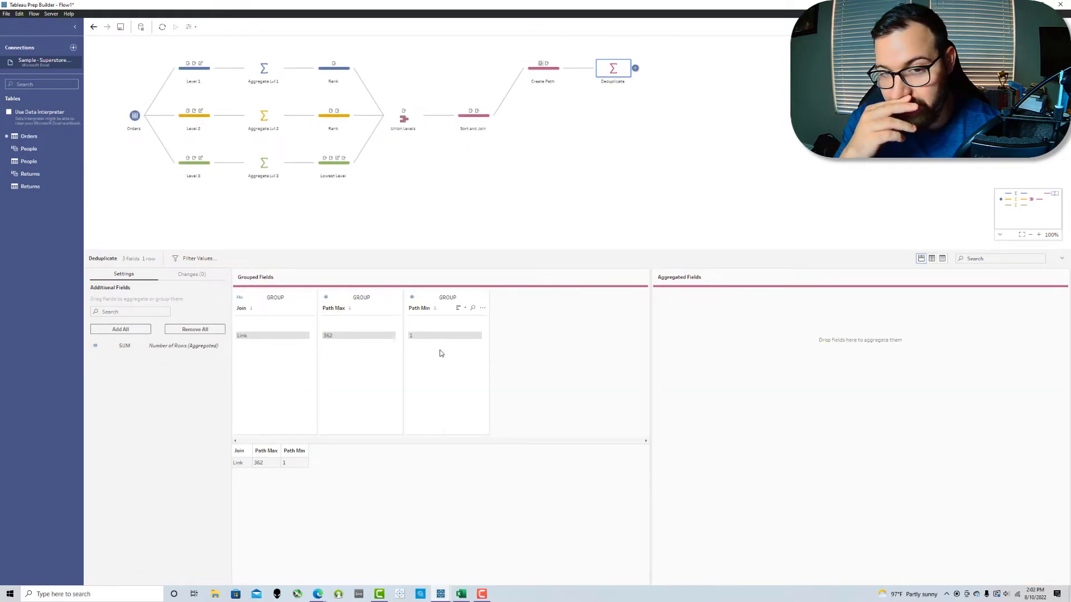
Step: Add a pivot step after Deduplicate that turns the columns matching Path into rows, and remove the Pivot1 Names field
click(638, 68)
click(667, 113)
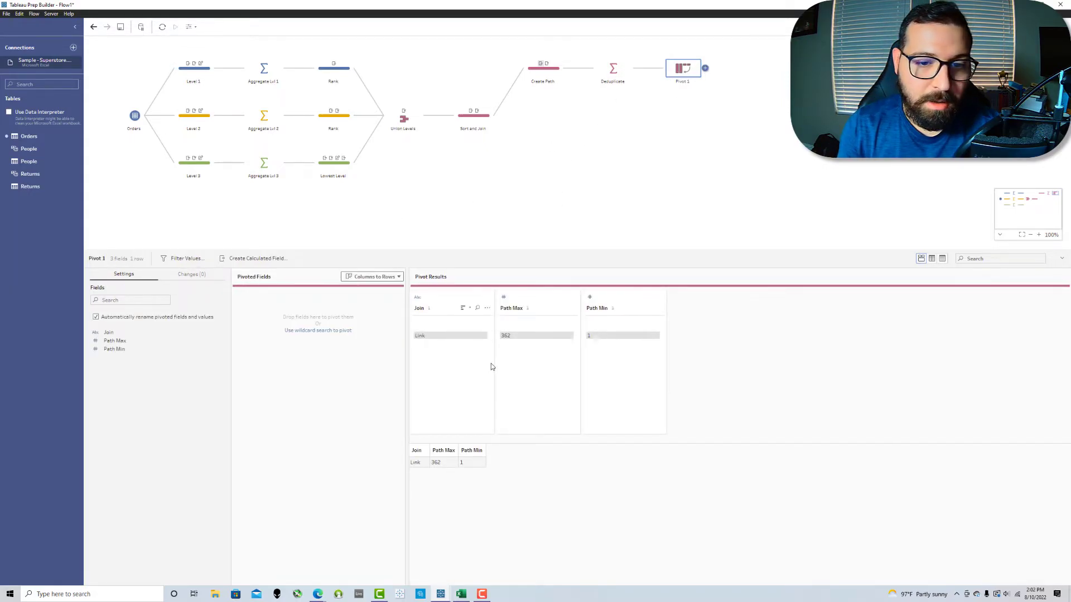
click(334, 330)
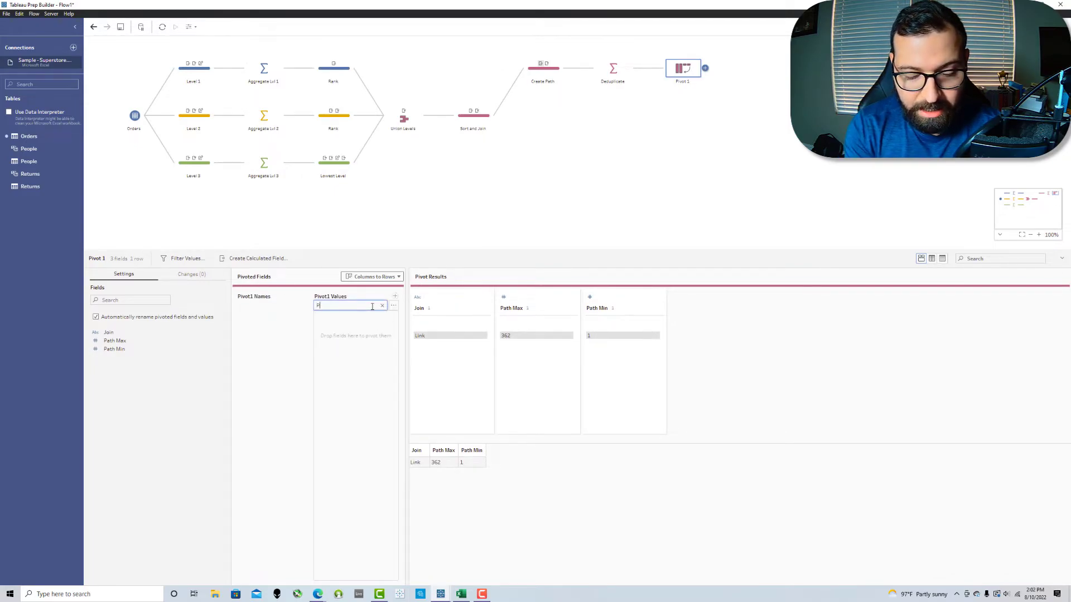
key(Return)
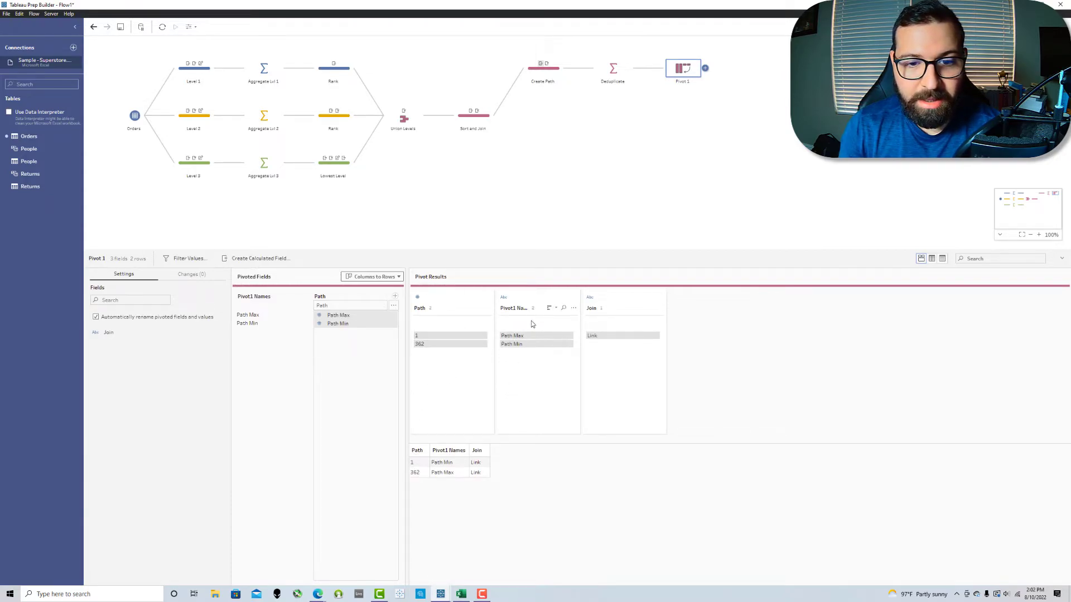
click(537, 297)
click(667, 260)
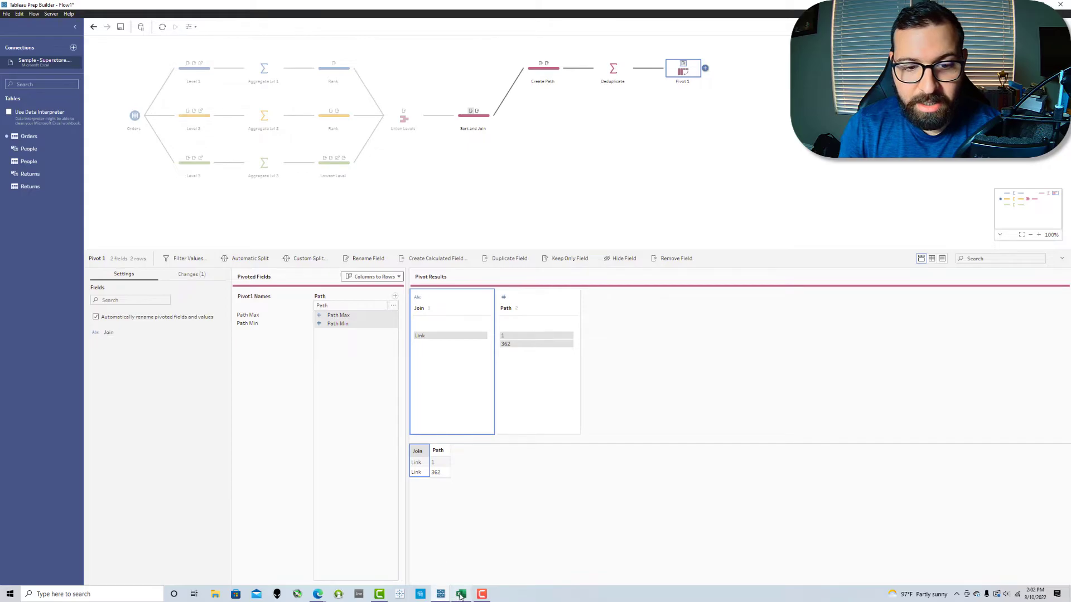
Step: Compare the pivot results with the Join and Path values on the Paths sheet of the Sunburst Template workbook in Excel
drag(1070, 127, 658, 126)
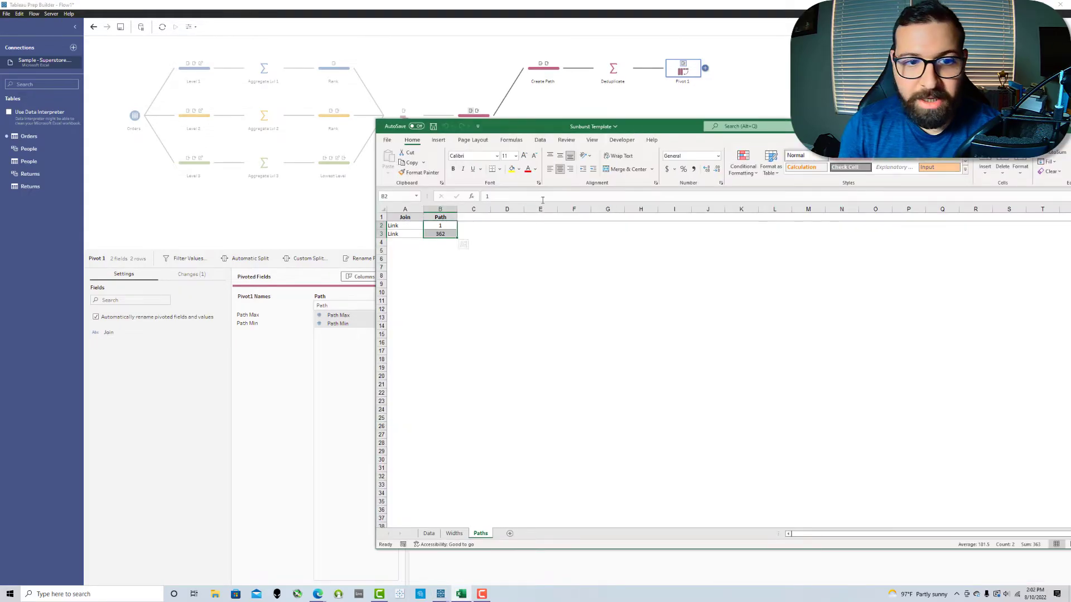
drag(633, 127, 1070, 240)
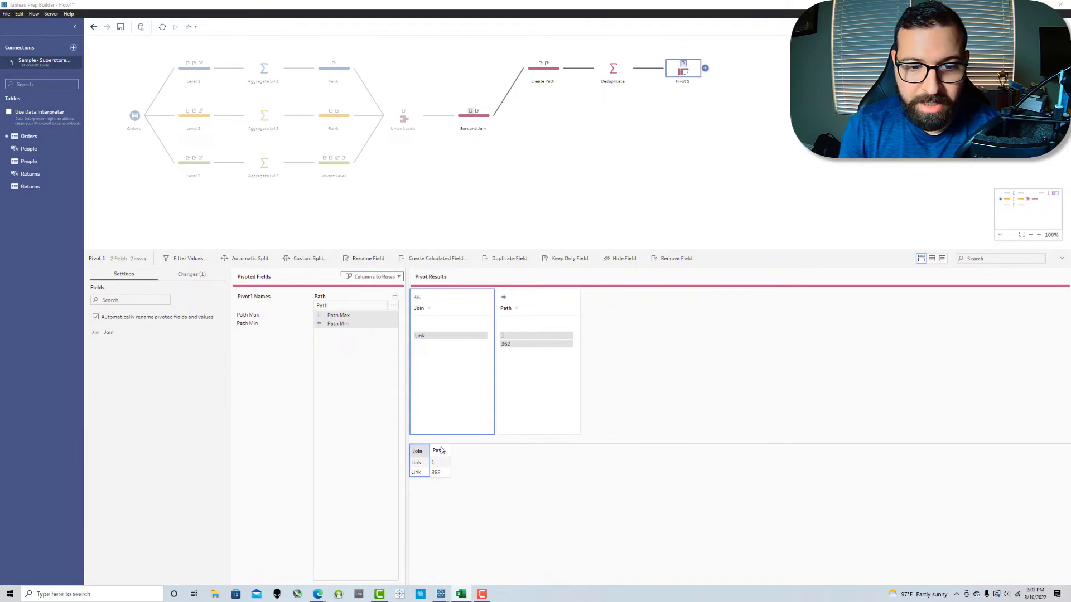
click(708, 140)
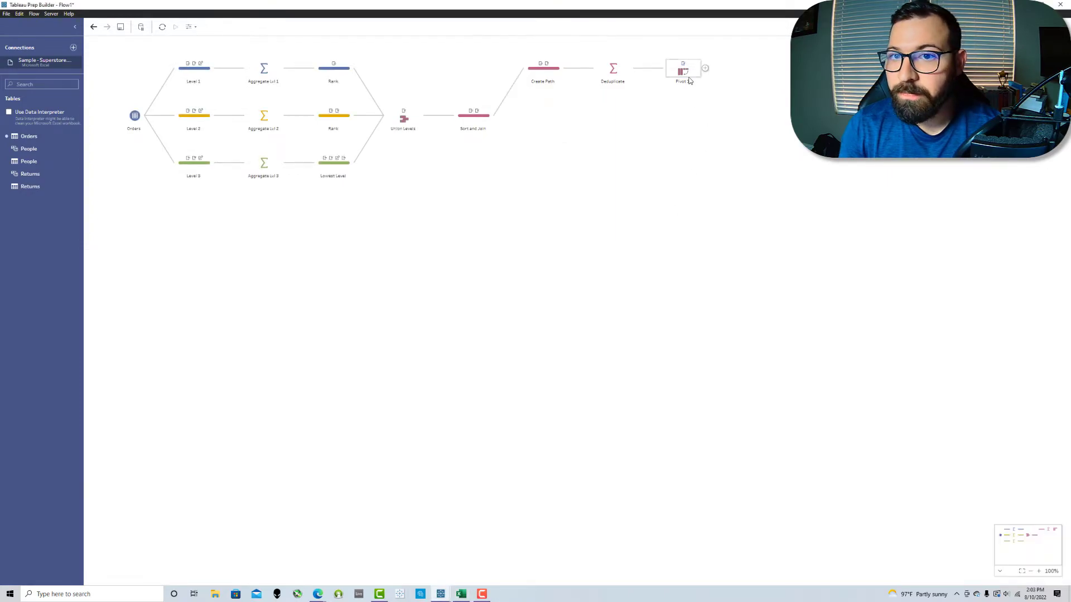
Step: Rename the pivot step Pivot Path and join it with the Sort and Join step
double_click(687, 84)
text(Pi)
key(Return)
drag(692, 74, 506, 120)
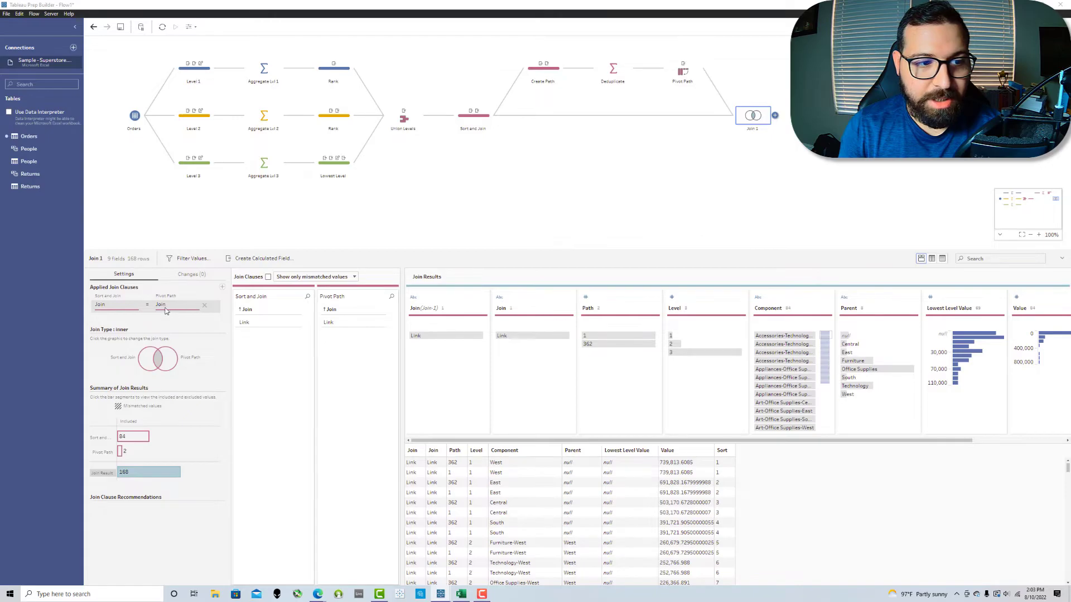
Step: Color the Create Path, Deduplicate and Pivot Path steps yellow-green
drag(502, 50, 708, 95)
right_click(695, 73)
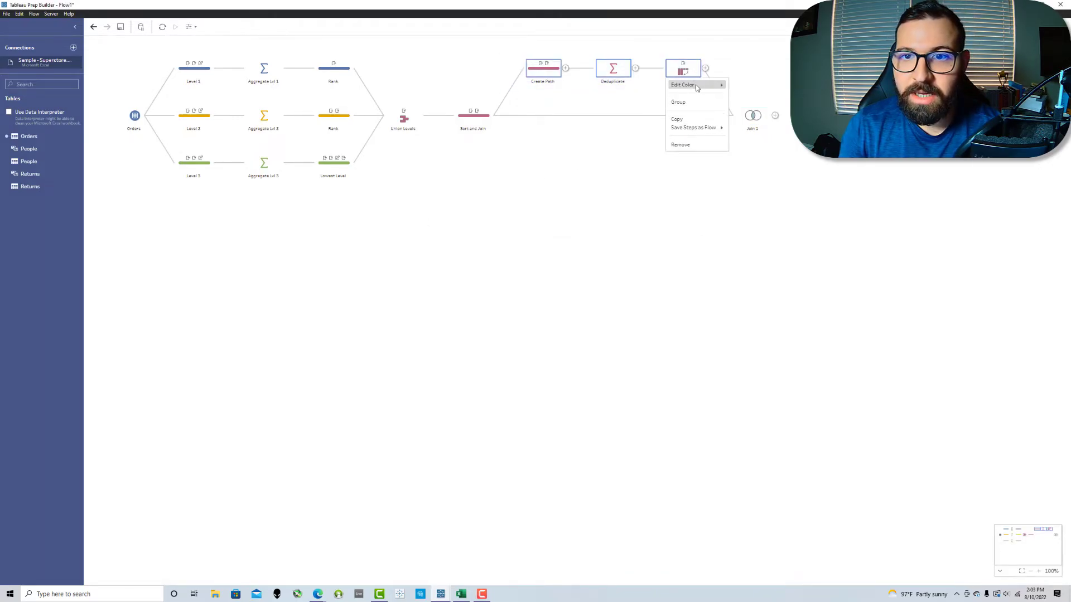
mouse_move(696, 88)
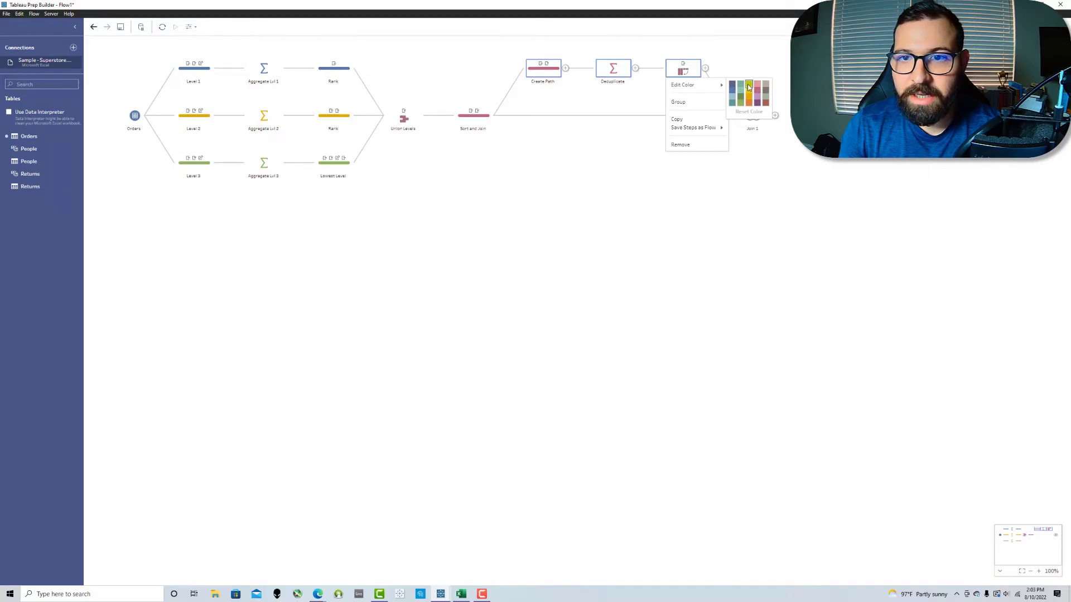
click(749, 87)
Step: Remove the duplicate Join-1 field from the join results and rename the join step Densify
click(753, 116)
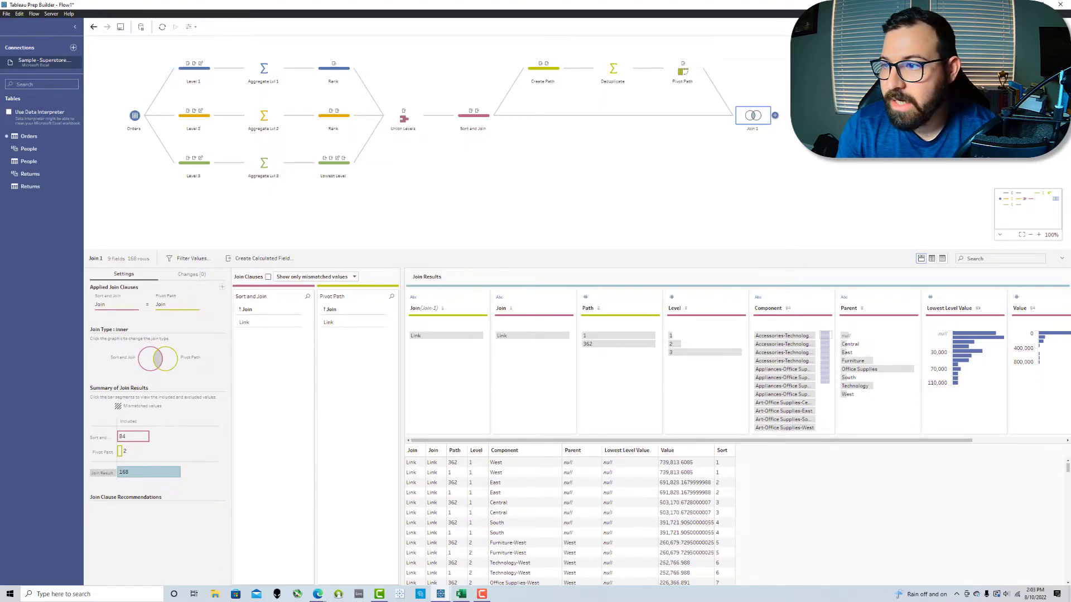
click(942, 259)
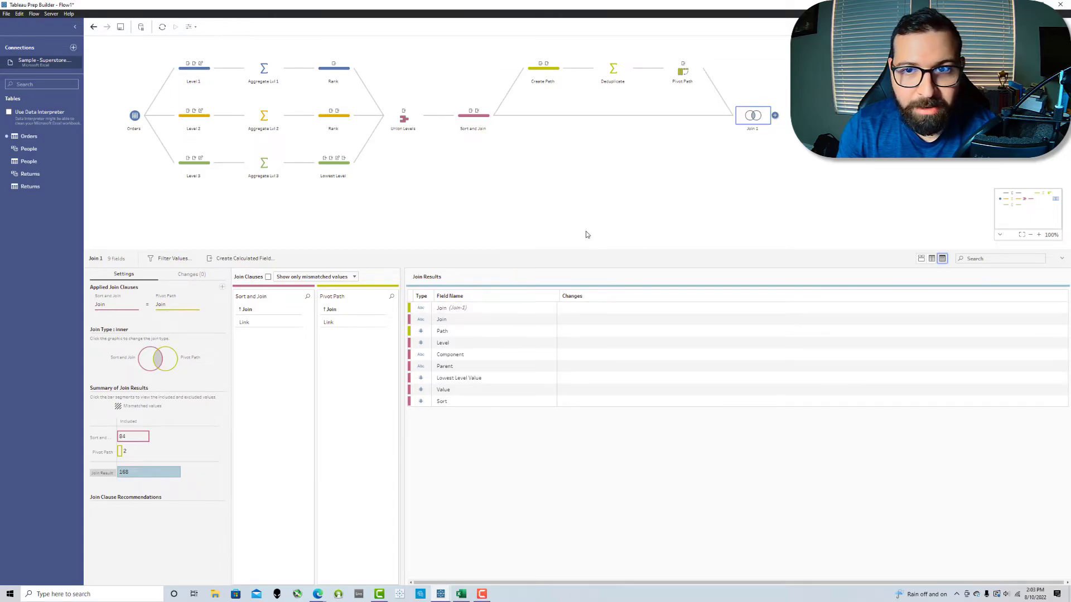
click(454, 312)
click(608, 259)
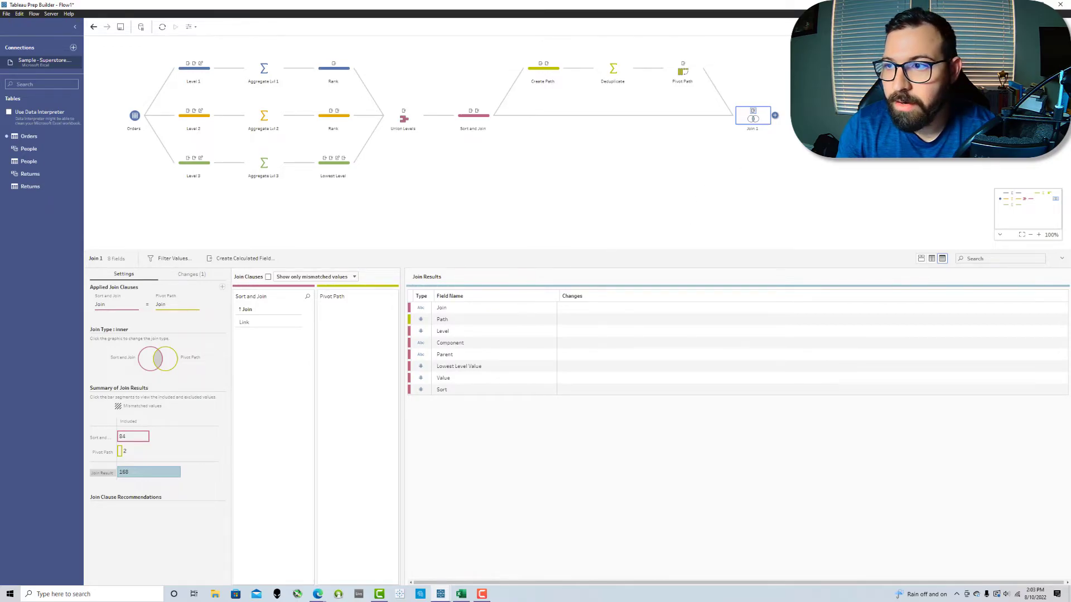
double_click(751, 129)
text(Result)
key(Return)
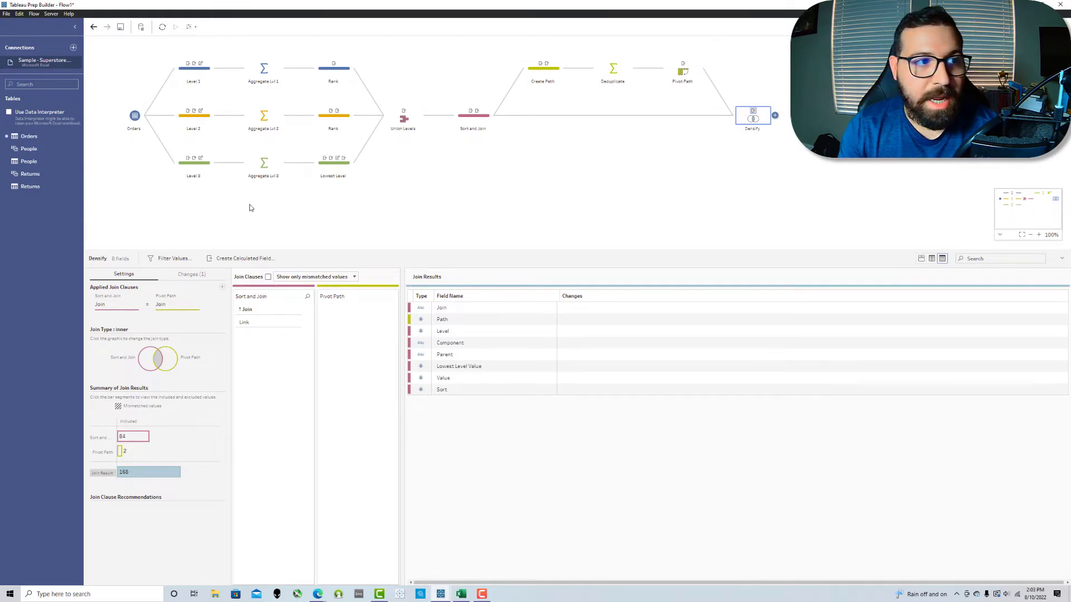
Step: Add a Microsoft Excel connection to the Sunburst Template for Prep file in the Downloads folder
click(73, 47)
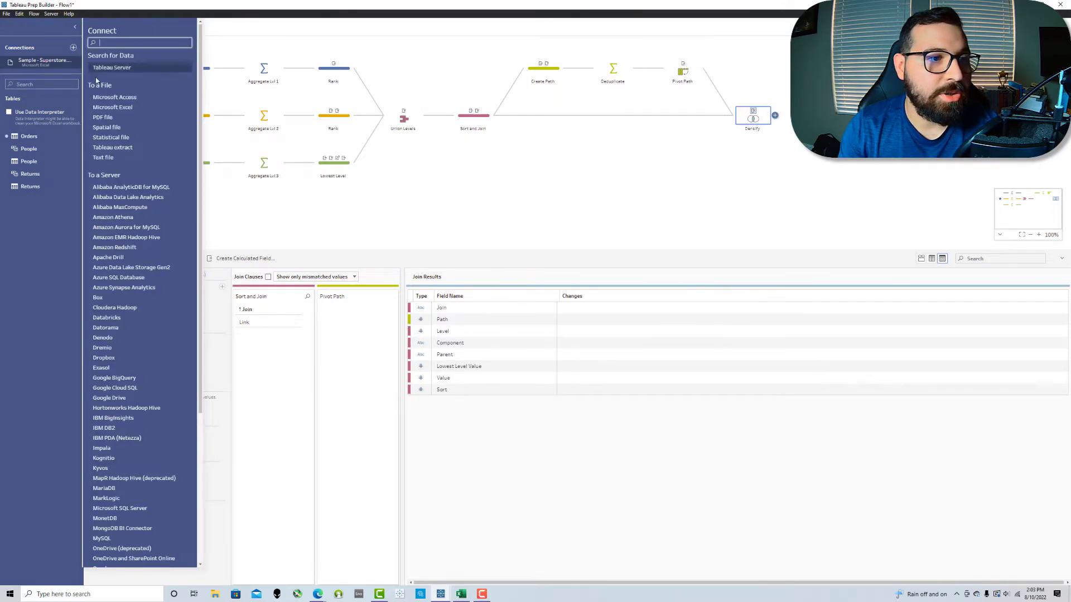
click(109, 107)
click(131, 306)
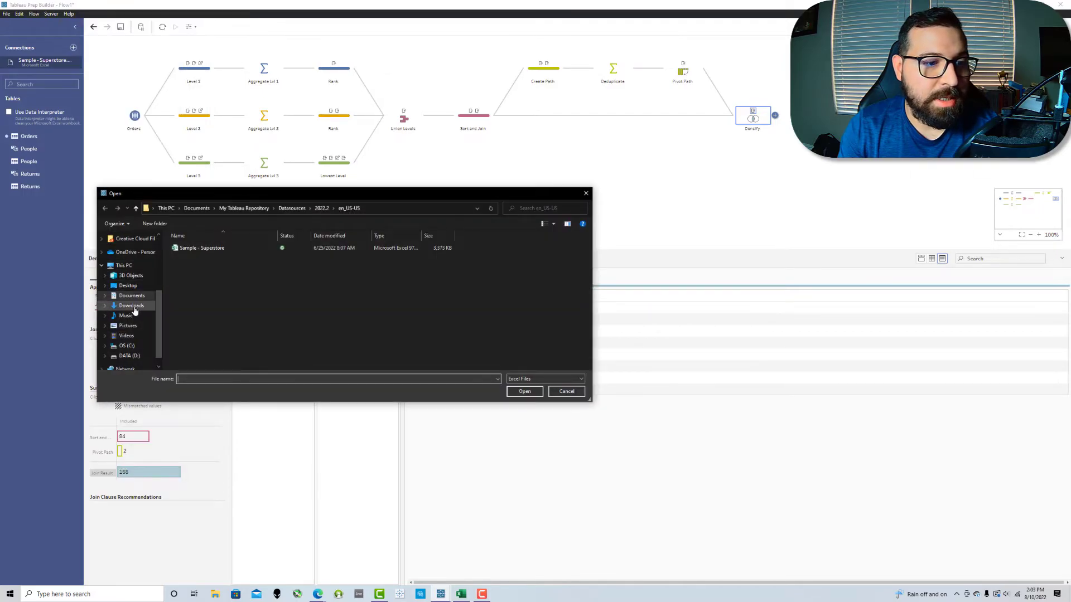
double_click(206, 260)
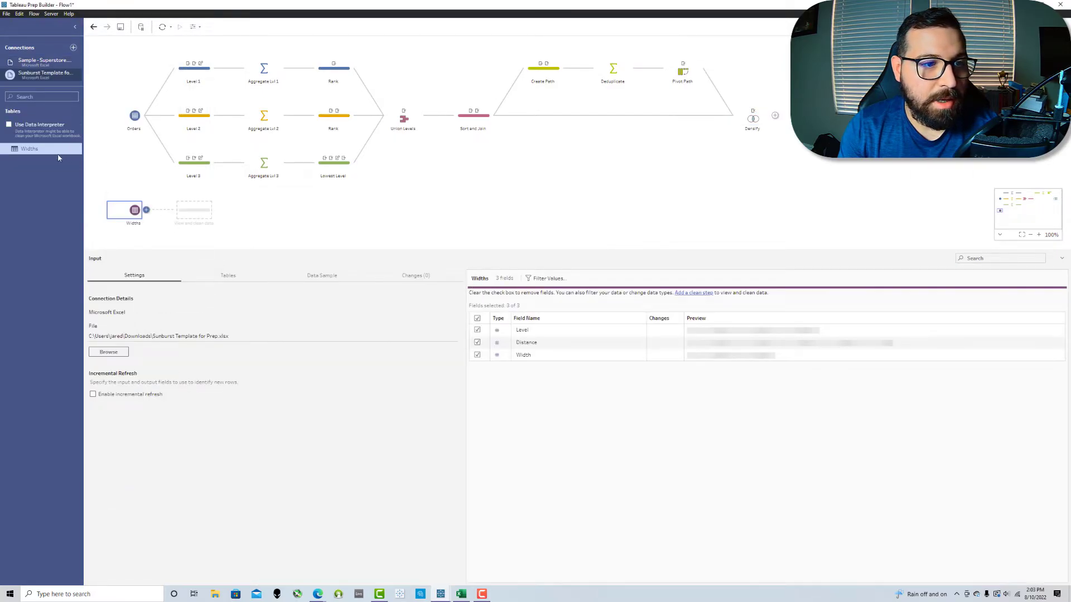
Step: Move the Widths input above the Densify step and join it with Densify
drag(150, 214, 776, 70)
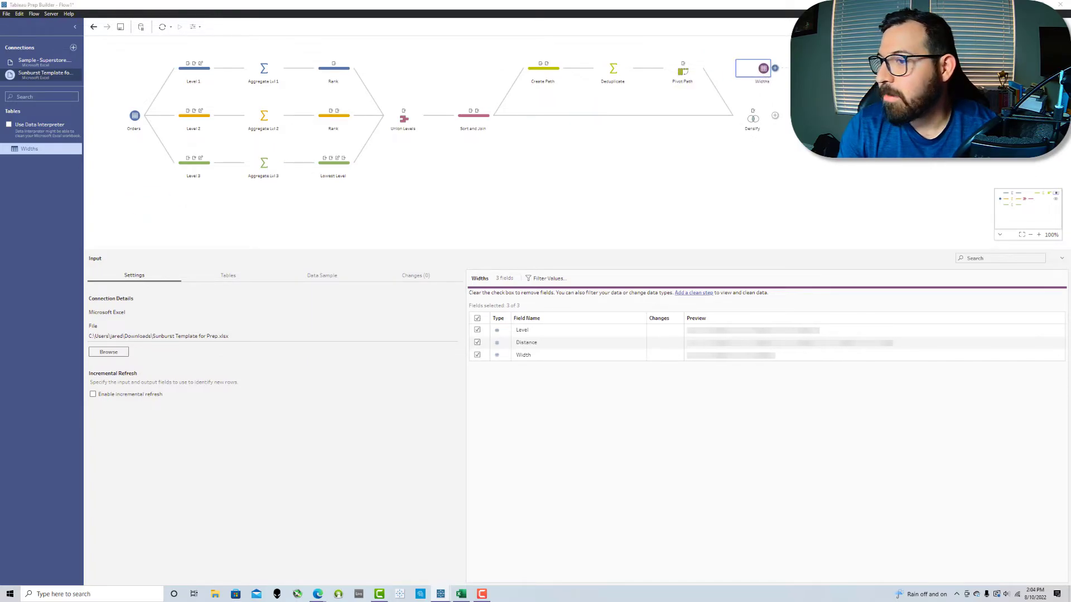
drag(763, 69, 782, 116)
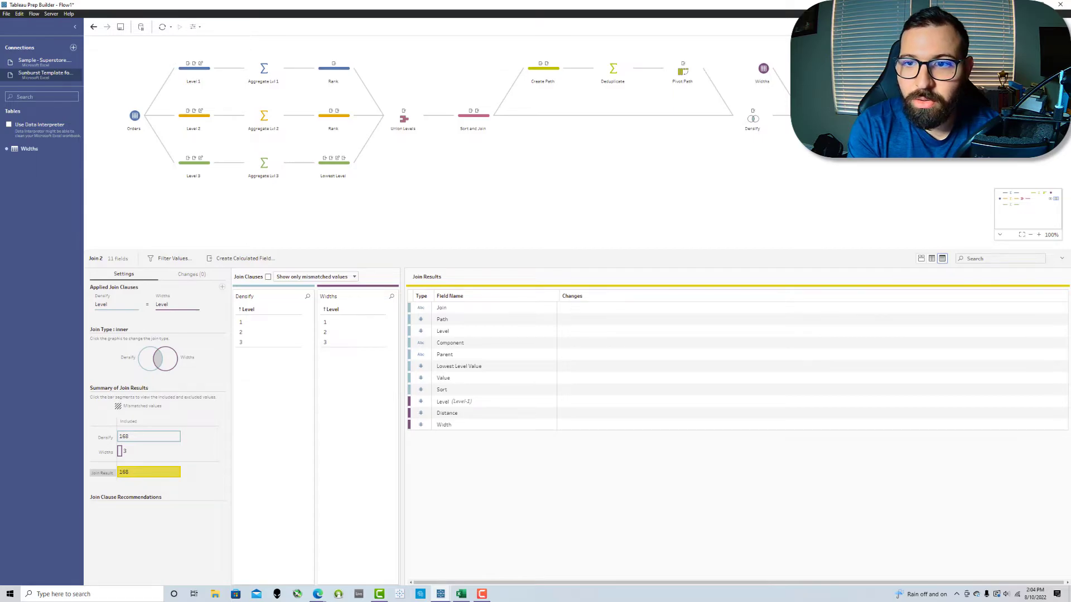
Step: Rename the join step Join Widths and remove the duplicate Level field that comes from Widths
key(Return)
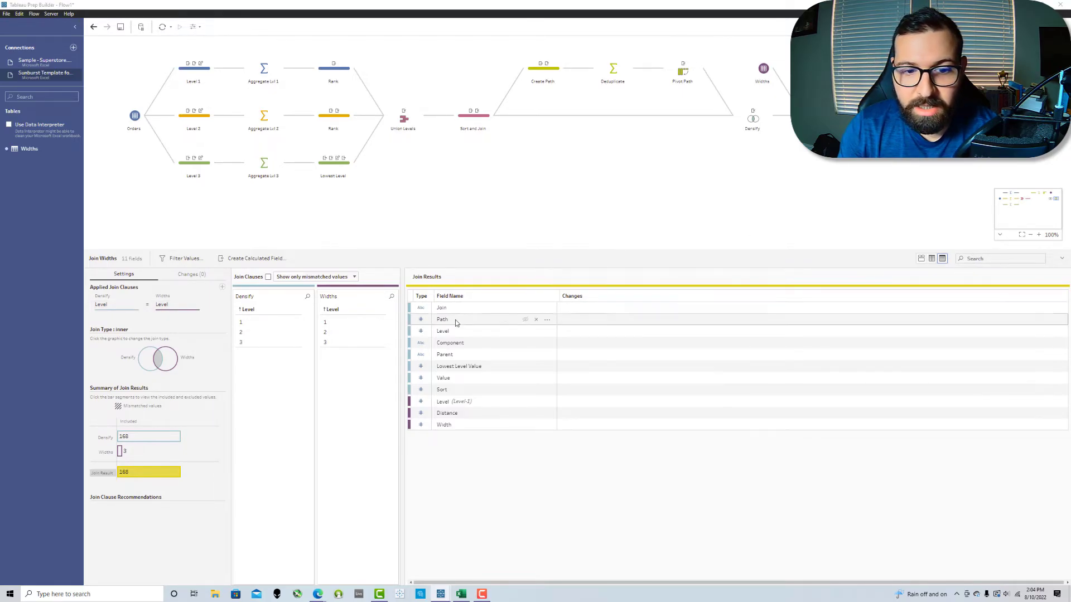
click(453, 403)
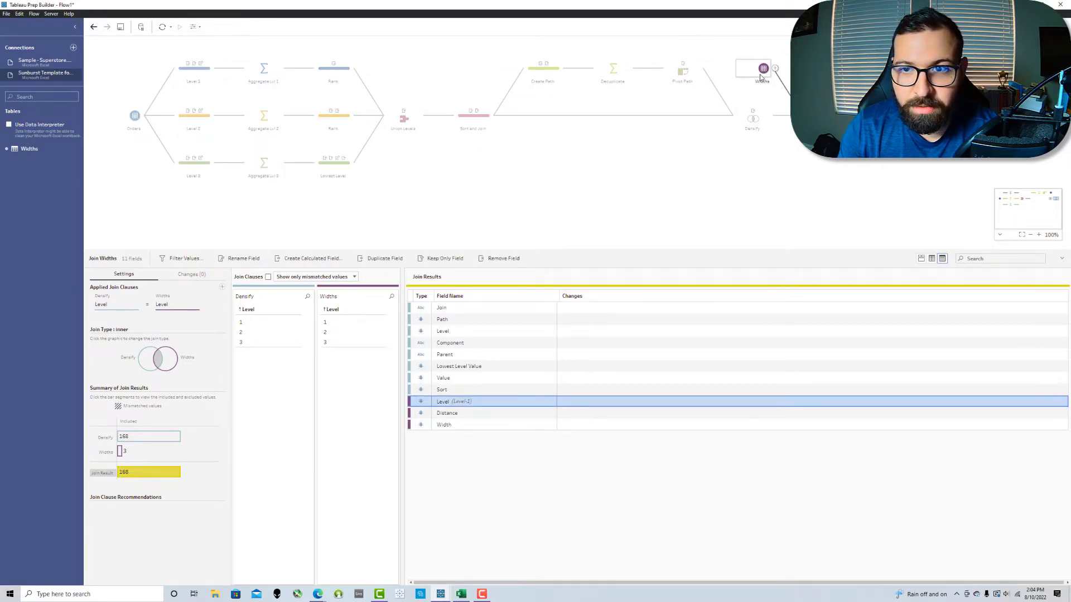
click(509, 260)
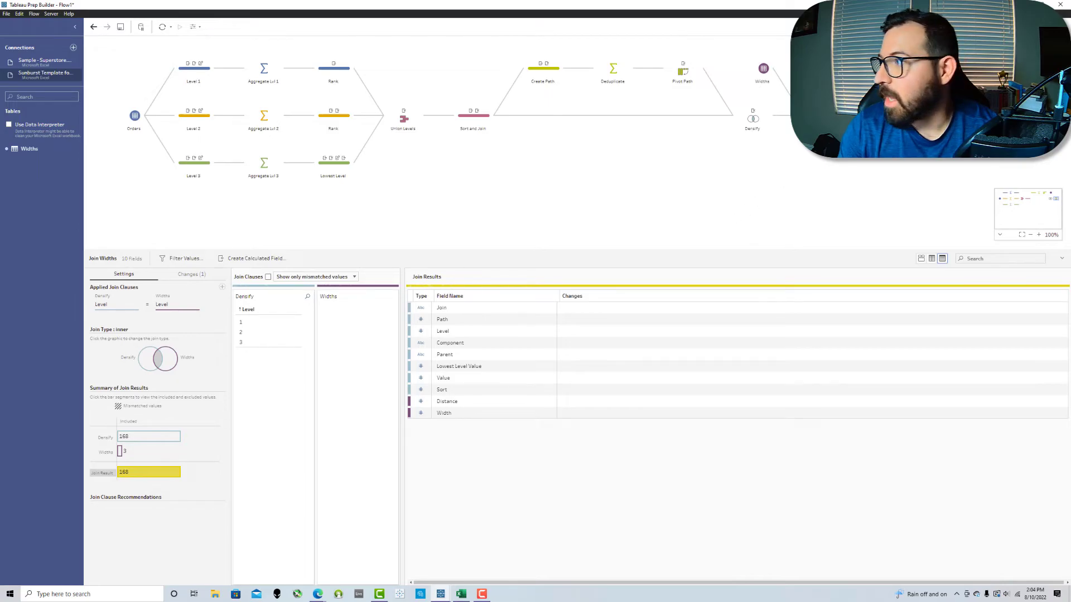
Step: Add an output step after Join Widths and name its output file Sunburst Data YT
click(841, 116)
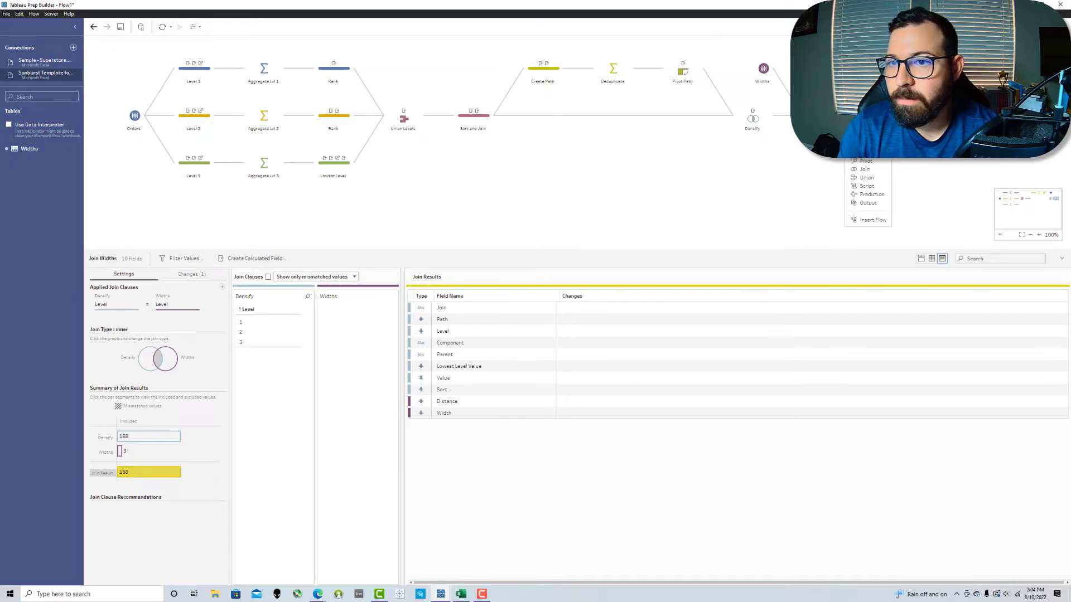
click(867, 199)
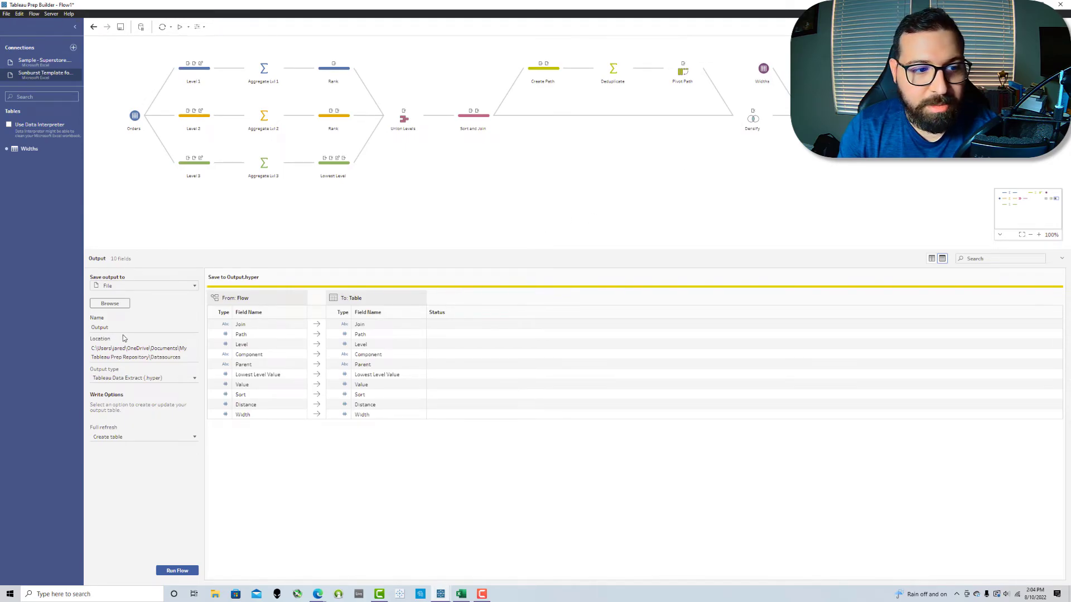
drag(122, 331, 88, 331)
text(Sunburs)
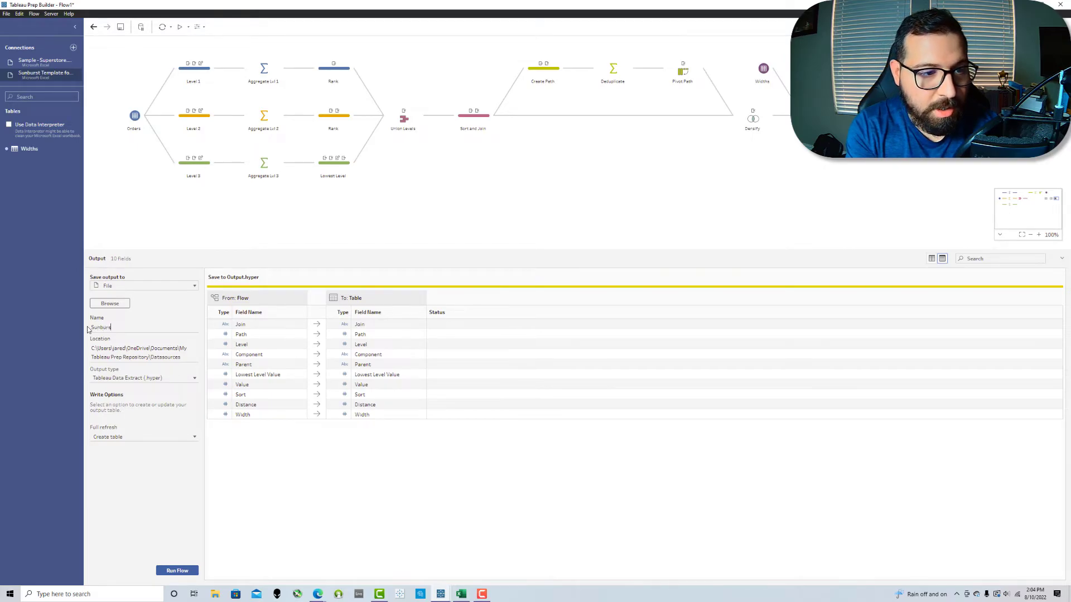
text(t Data YT)
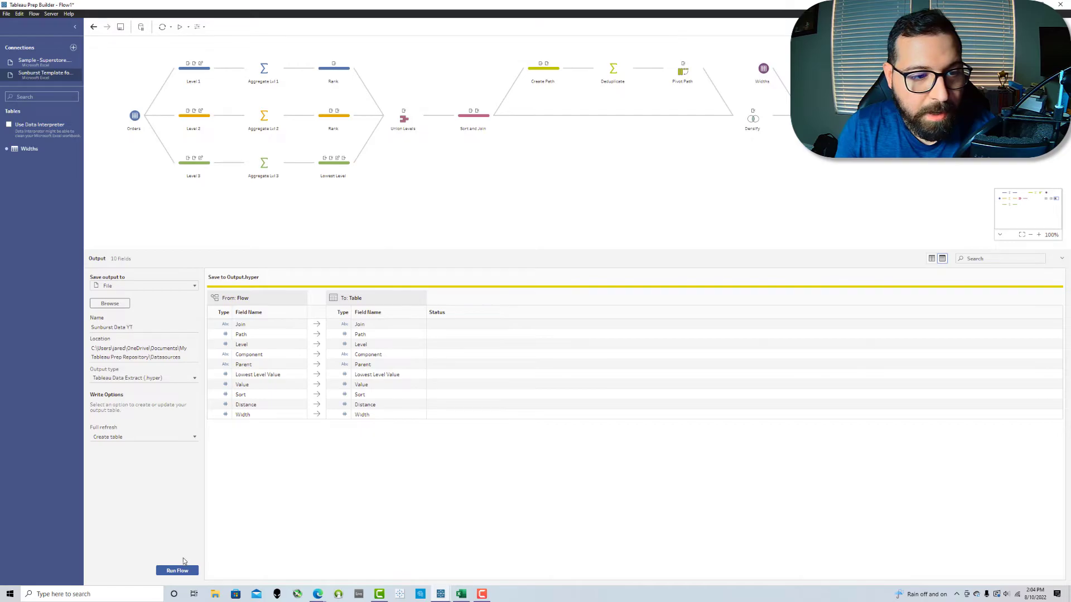
click(378, 204)
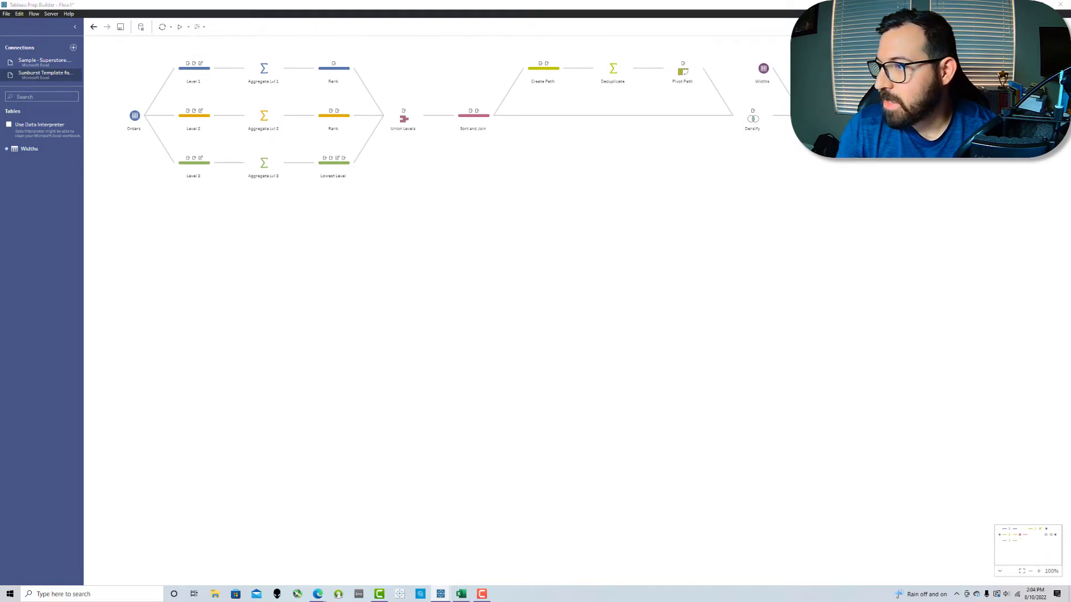
Step: Review the output's rows in the data grid and run the flow for this output
click(892, 116)
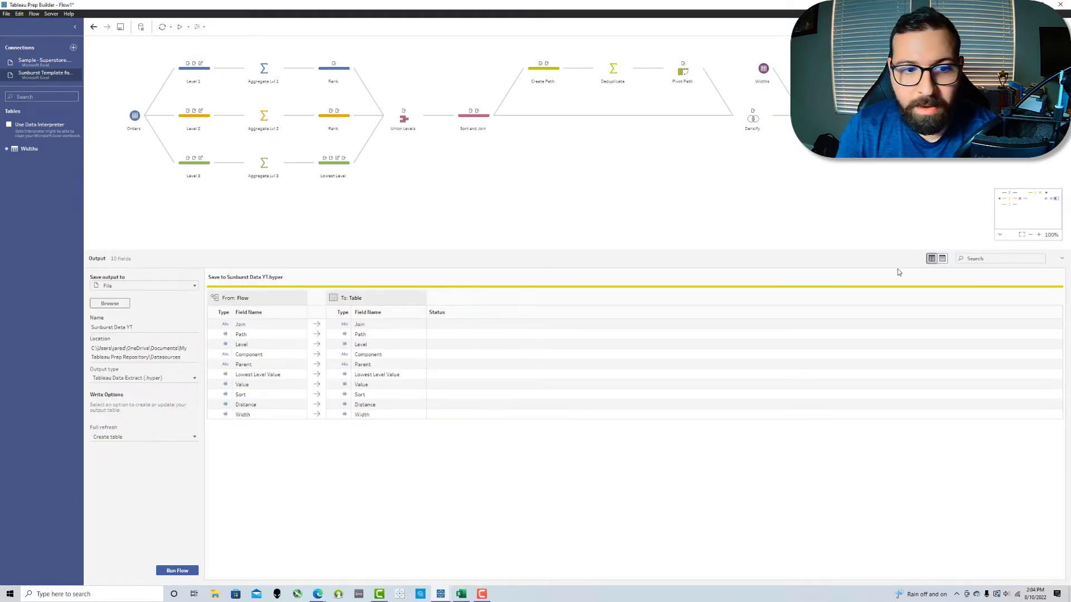
click(931, 259)
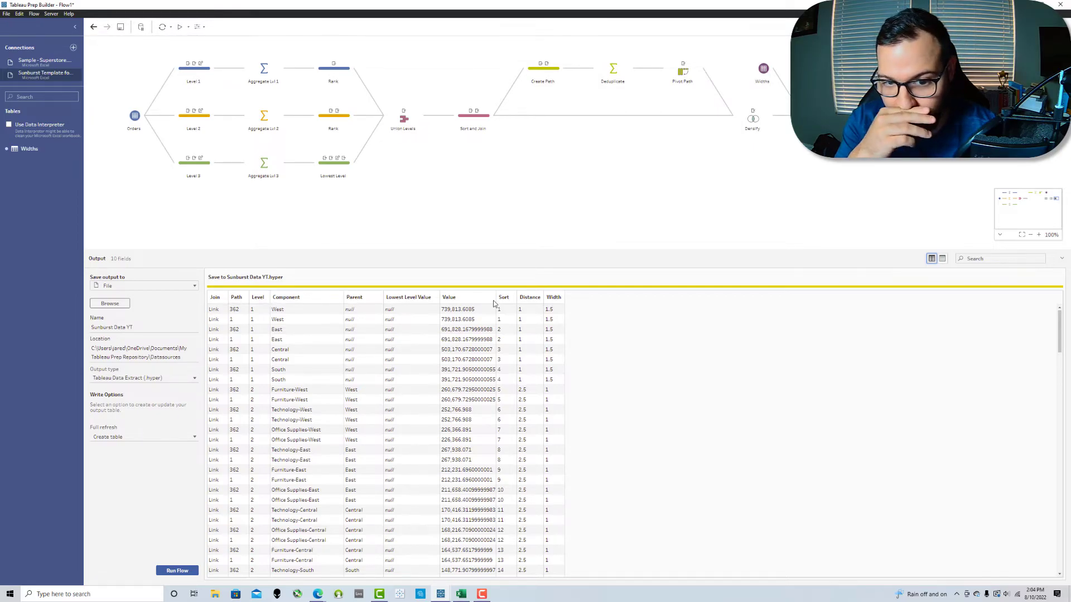
scroll(554, 332, down, 3)
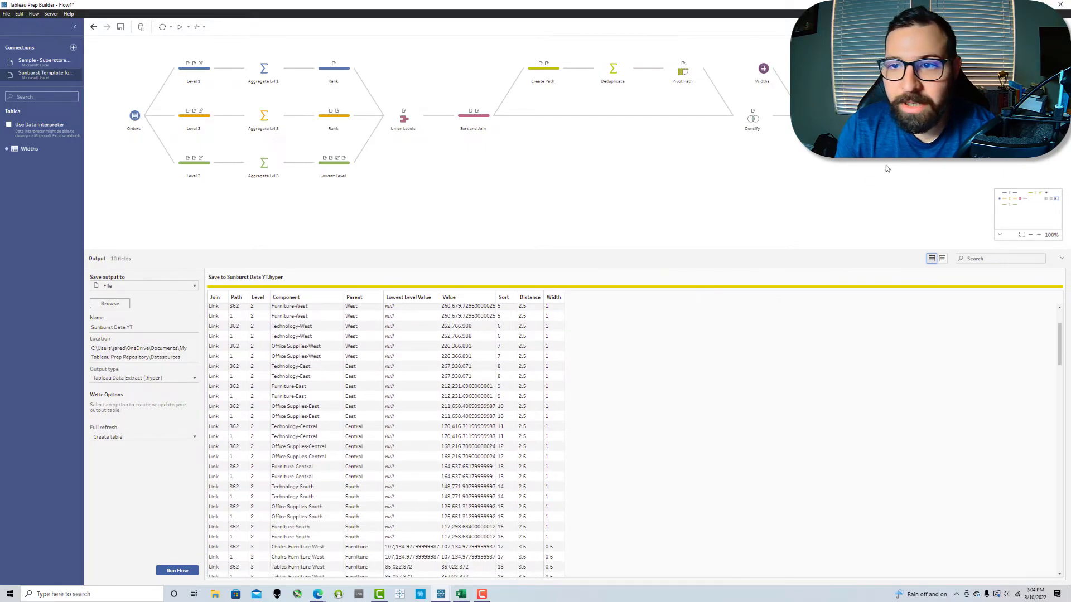
click(893, 116)
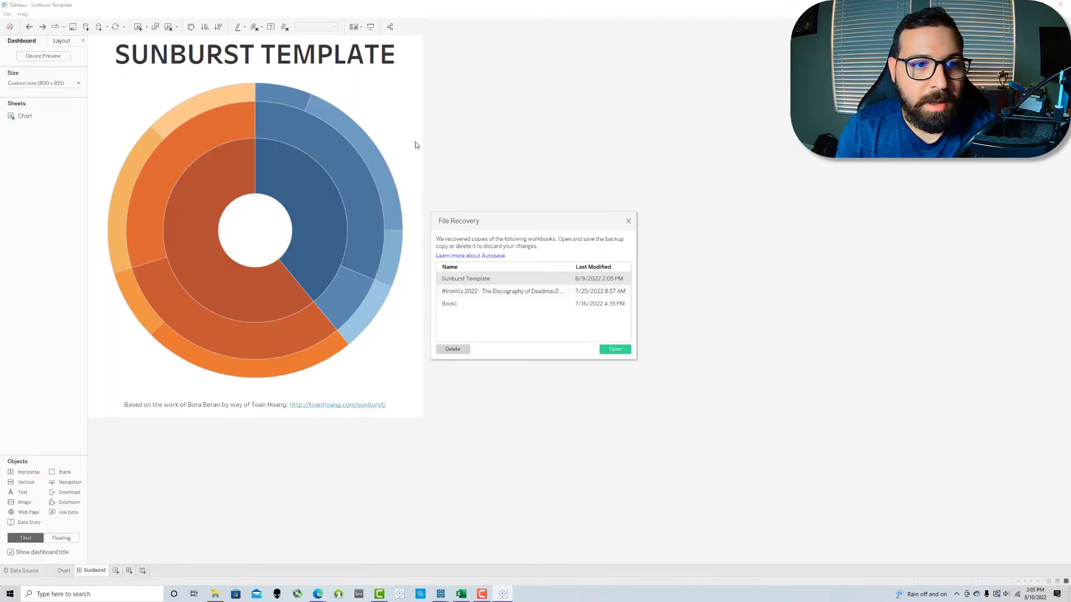
Step: In the Sunburst Template workbook in Tableau Desktop, dismiss the file recovery prompt and open the dashboard's Chart worksheet
click(628, 222)
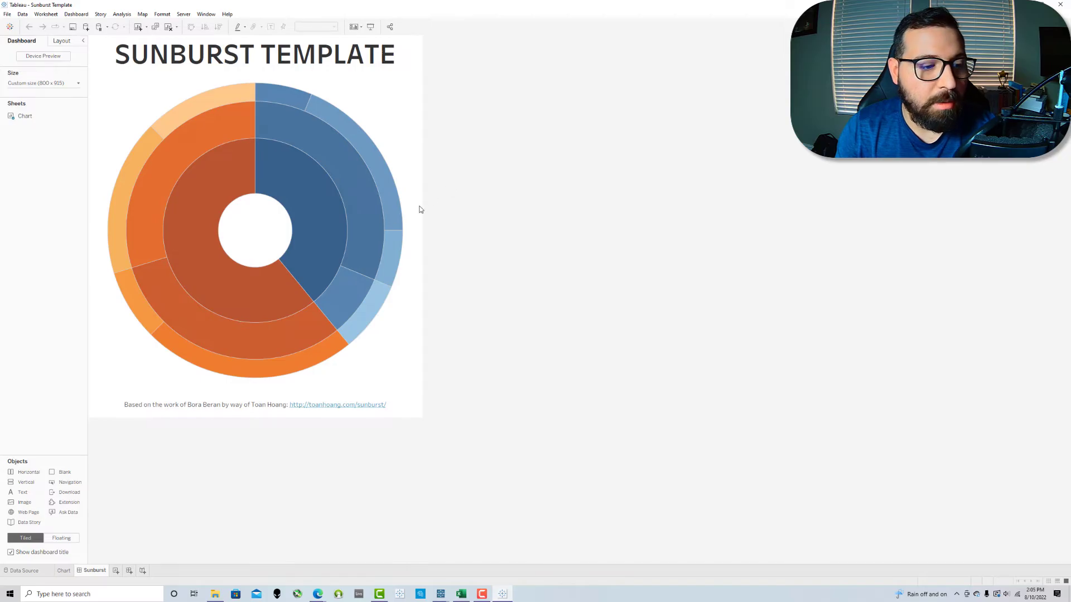
click(387, 333)
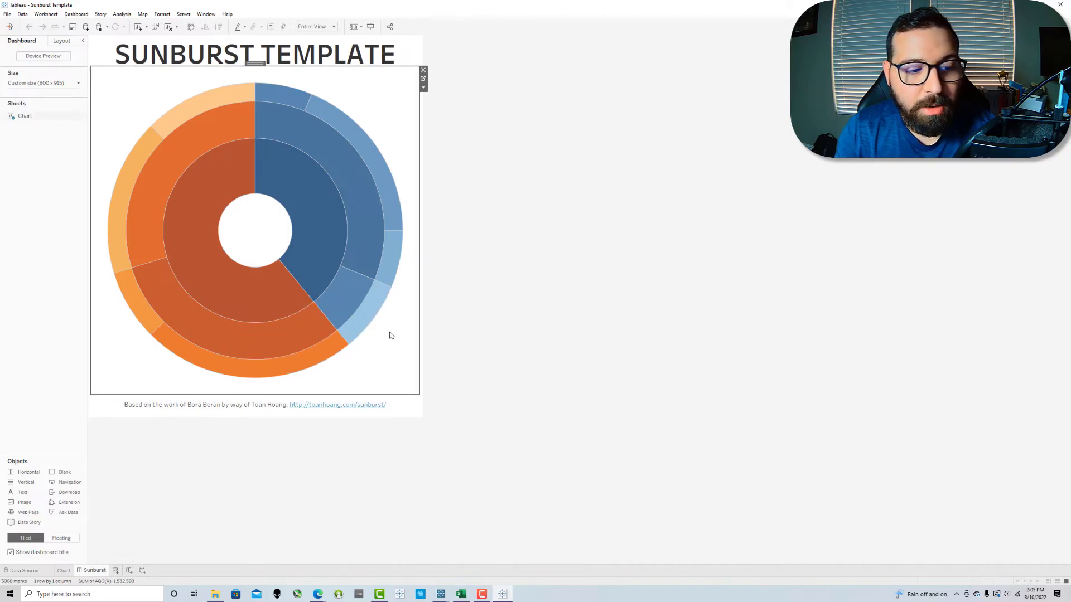
click(423, 80)
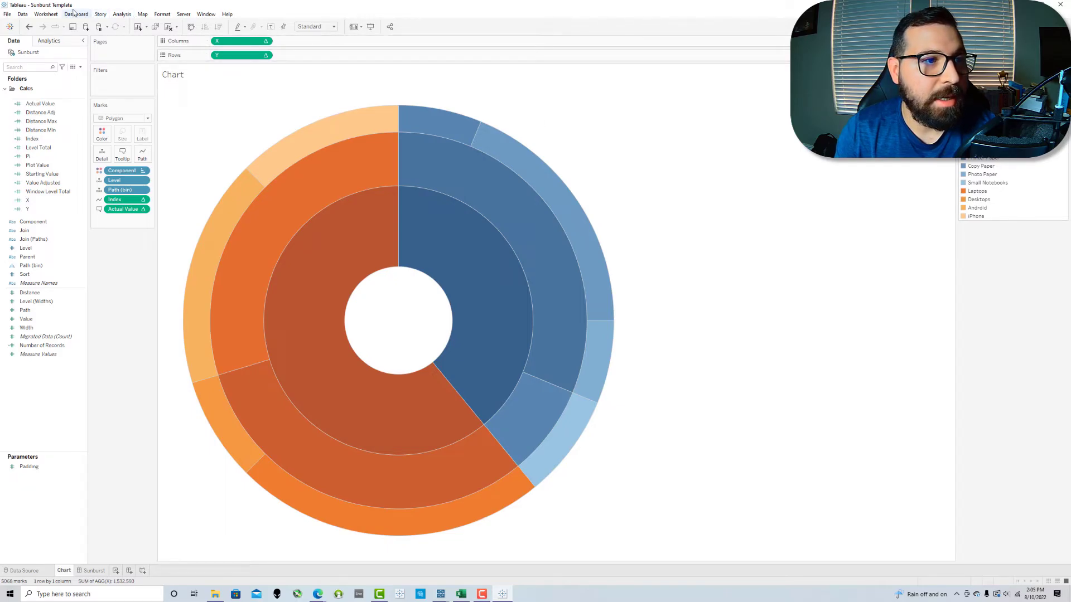
Step: Add the Sunburst Data YT extract as a new data source and return to the Chart worksheet
click(22, 14)
click(39, 24)
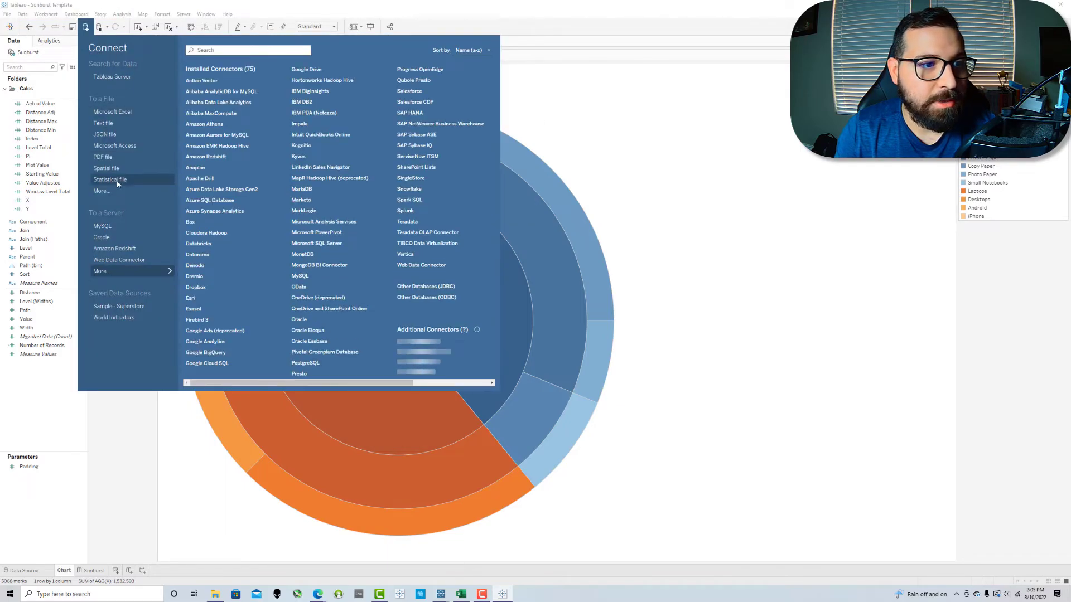
click(113, 188)
double_click(183, 96)
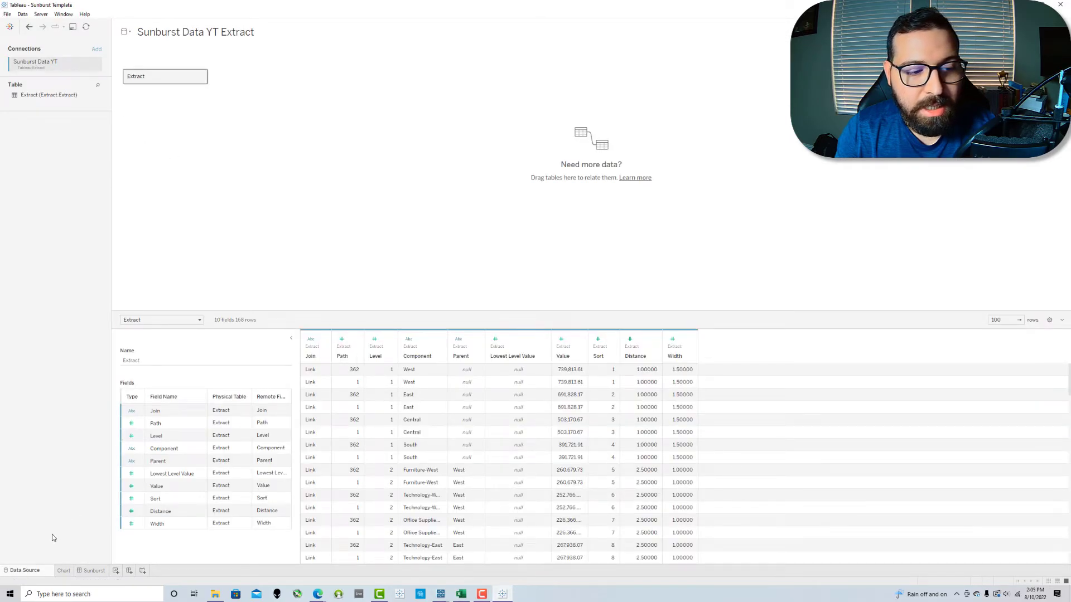
click(68, 571)
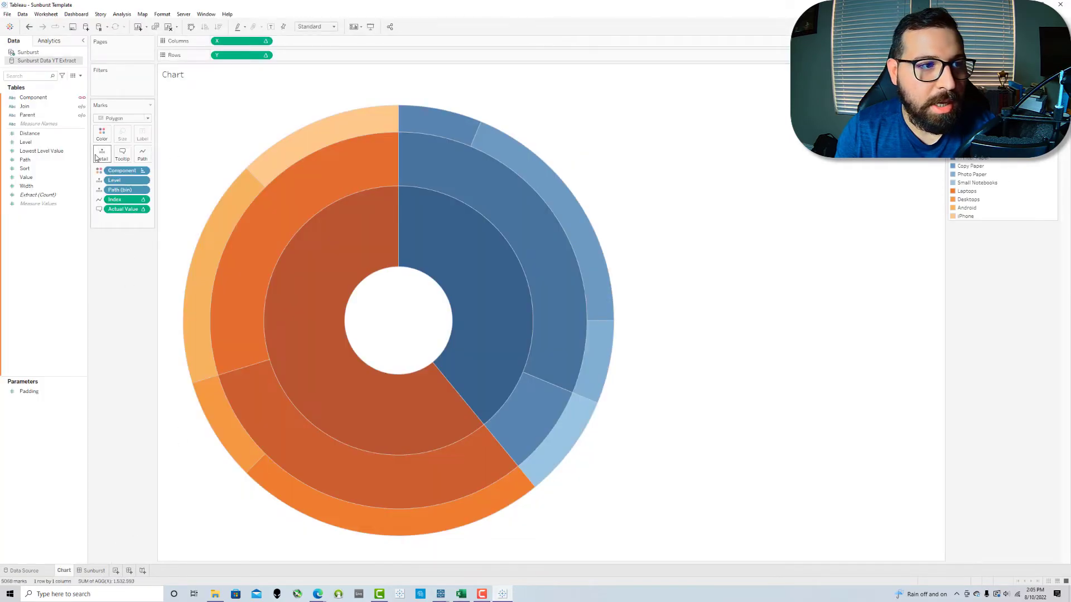
Step: Compare the fields with the original Sunburst source and convert Level to a dimension in Sunburst Data YT Extract
click(34, 53)
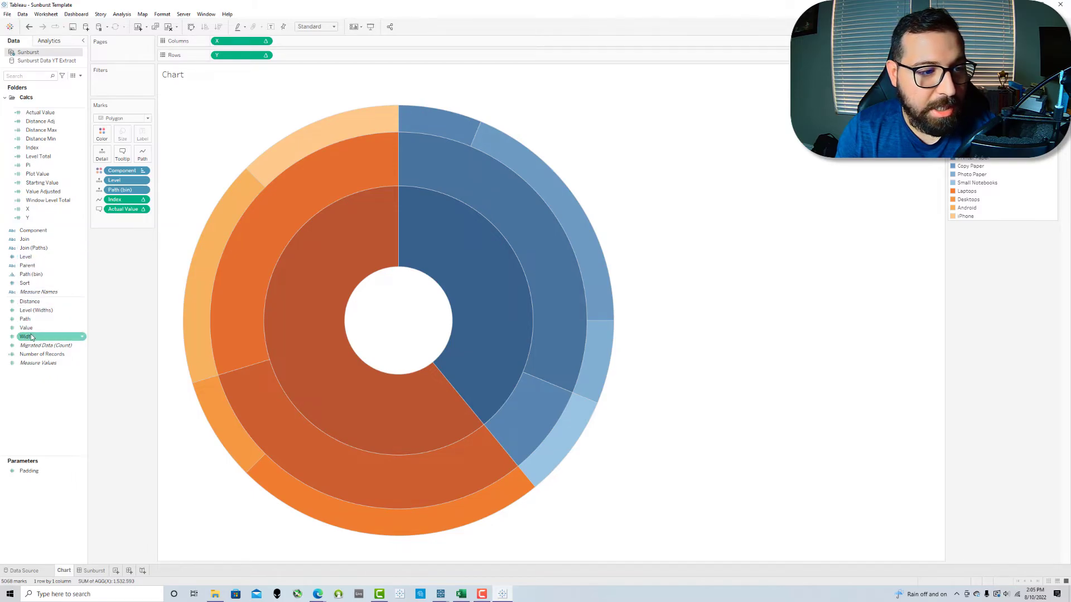
click(30, 62)
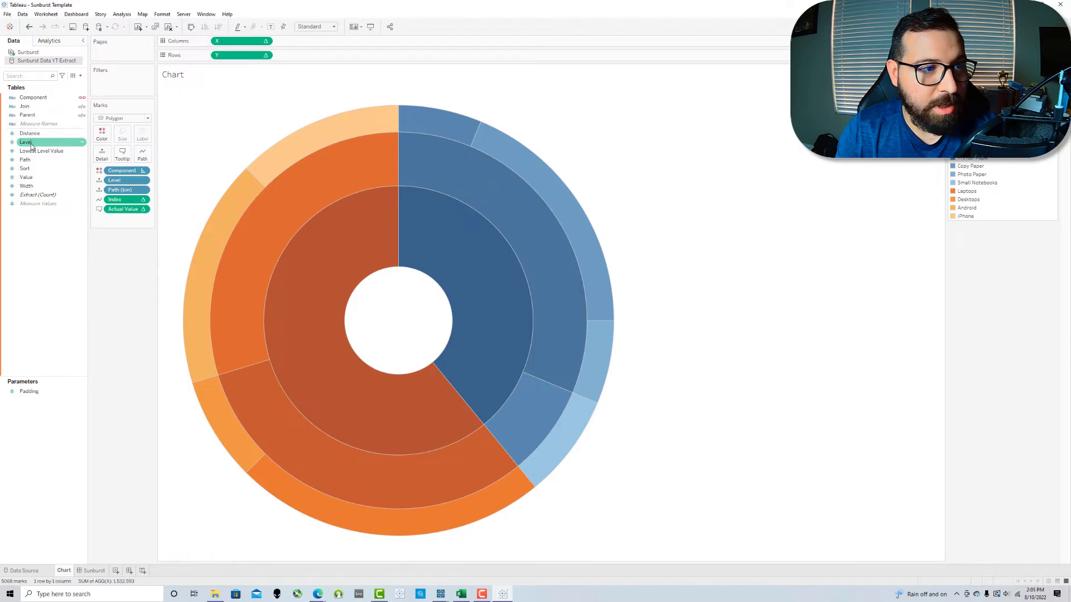
drag(27, 143, 29, 109)
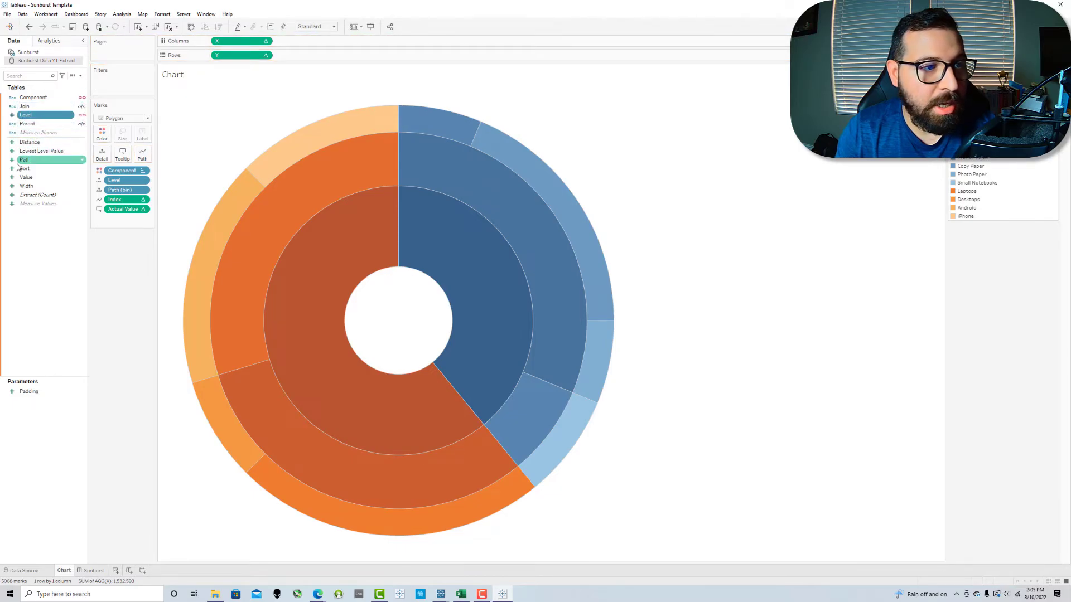
Step: Check Value's data type in the Sunburst source and set Value in Sunburst Data YT Extract to Number (whole)
click(30, 53)
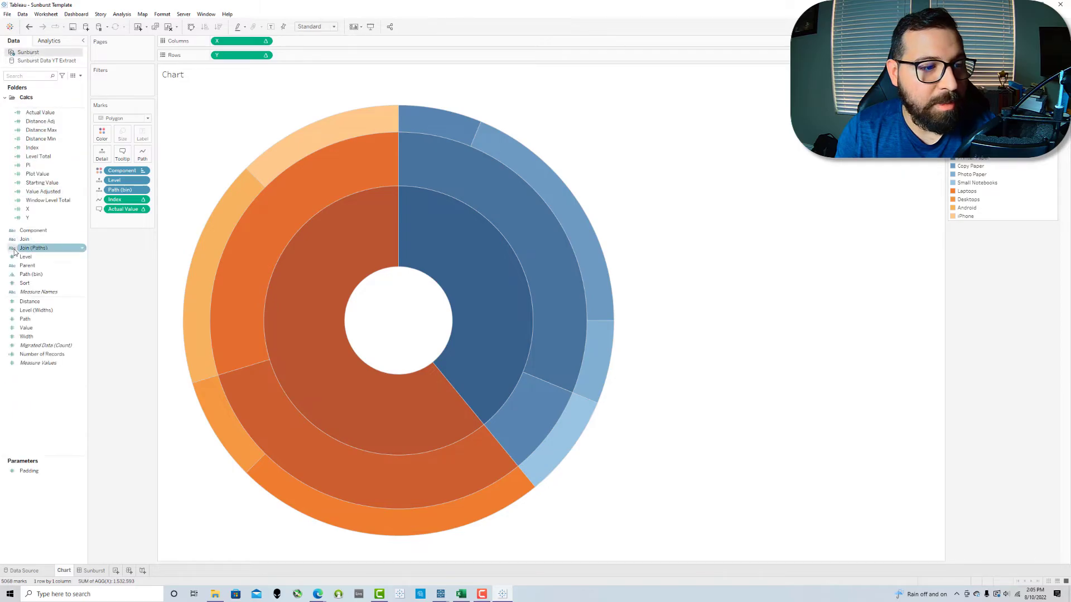
click(14, 330)
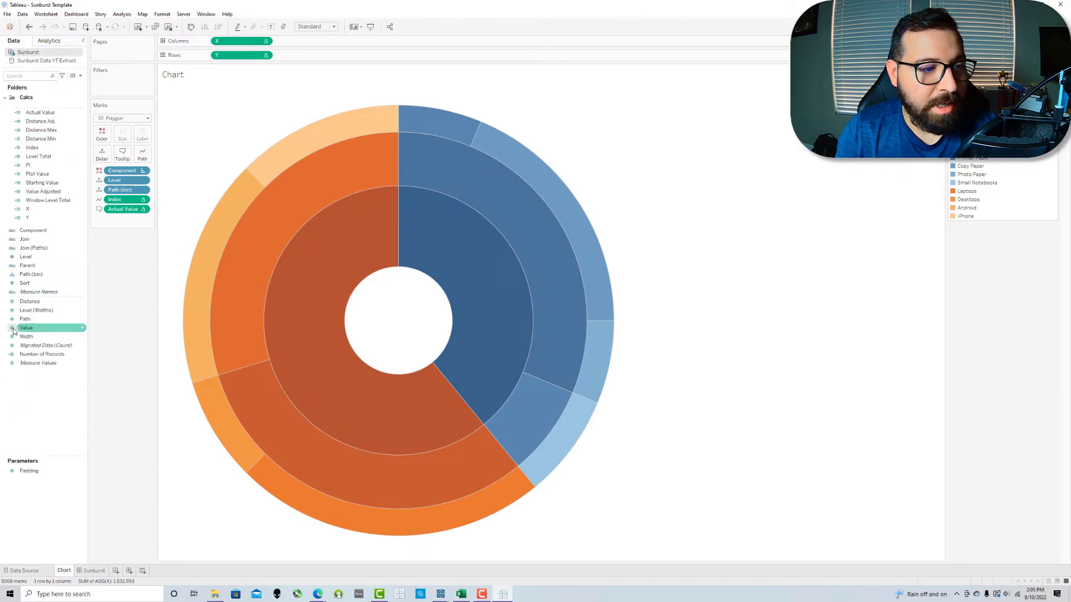
click(13, 330)
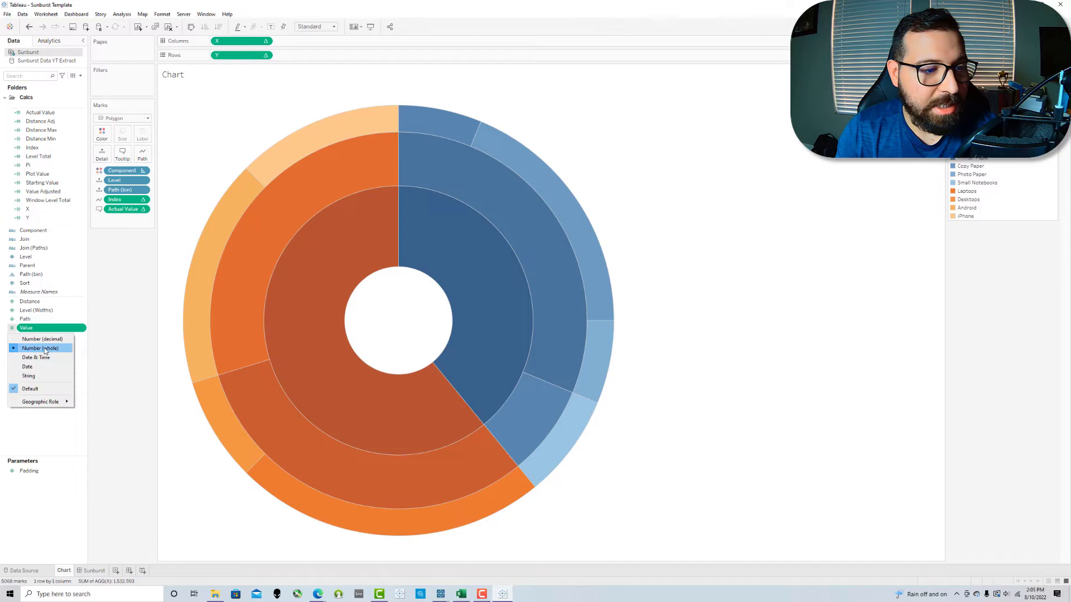
click(22, 61)
click(13, 177)
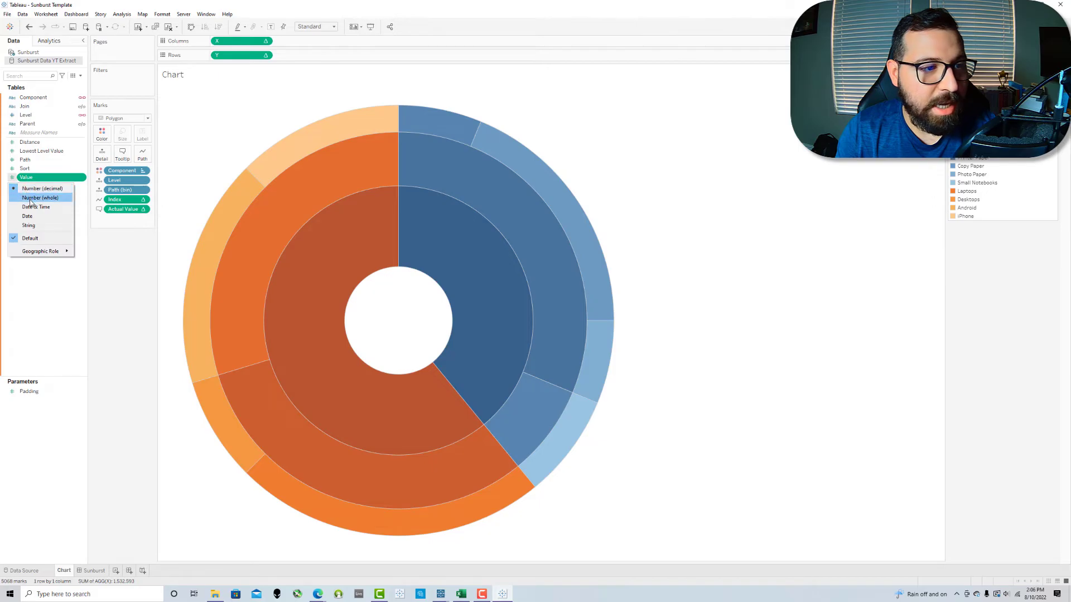
click(30, 200)
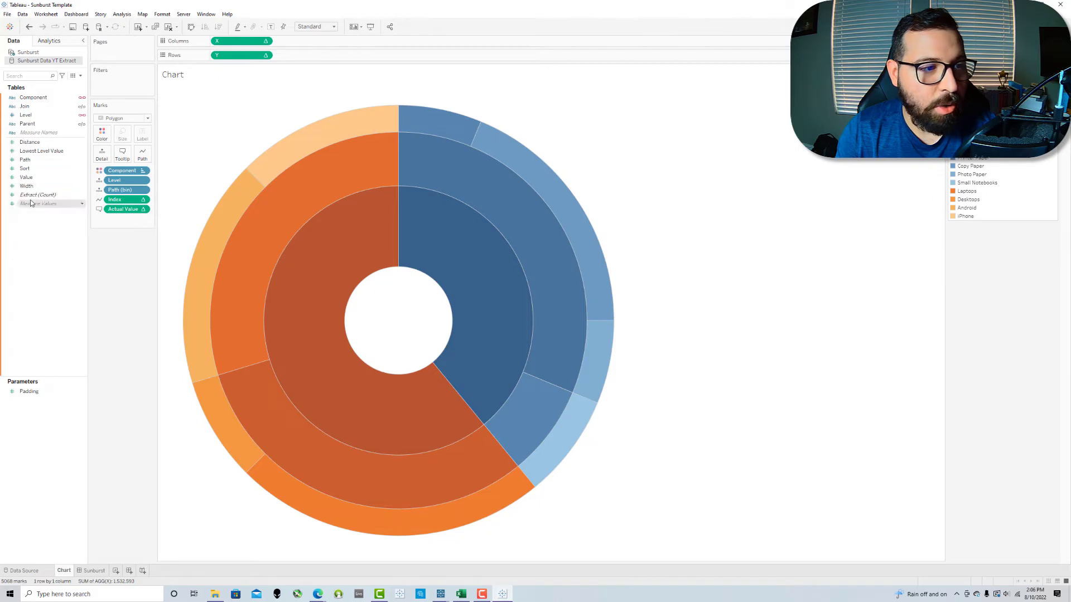
Step: Replace the Sunburst data source with Sunburst Data YT Extract throughout the workbook
click(23, 15)
click(42, 75)
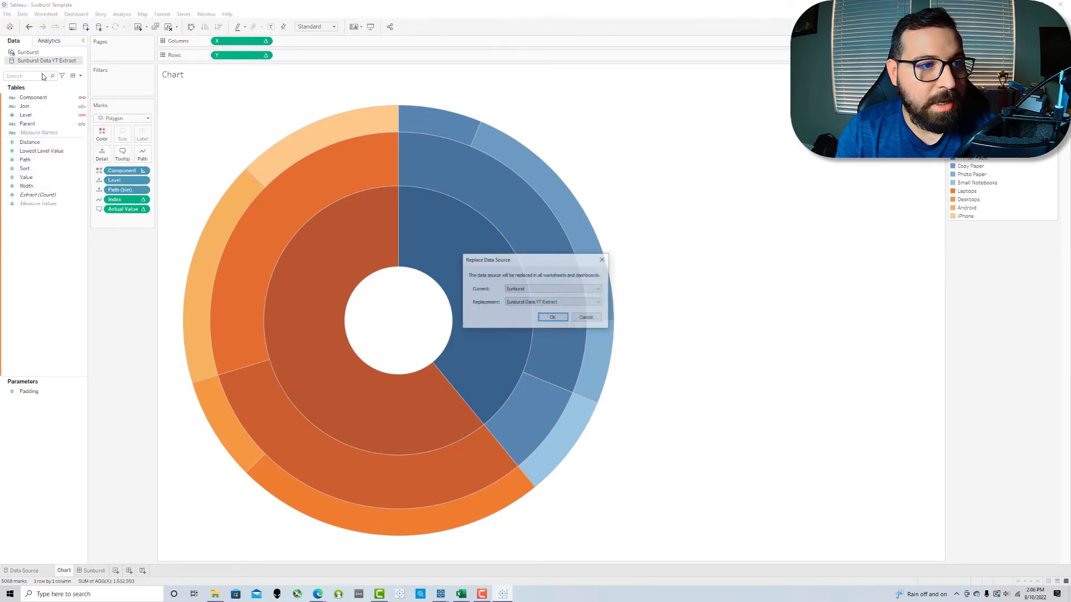
click(552, 317)
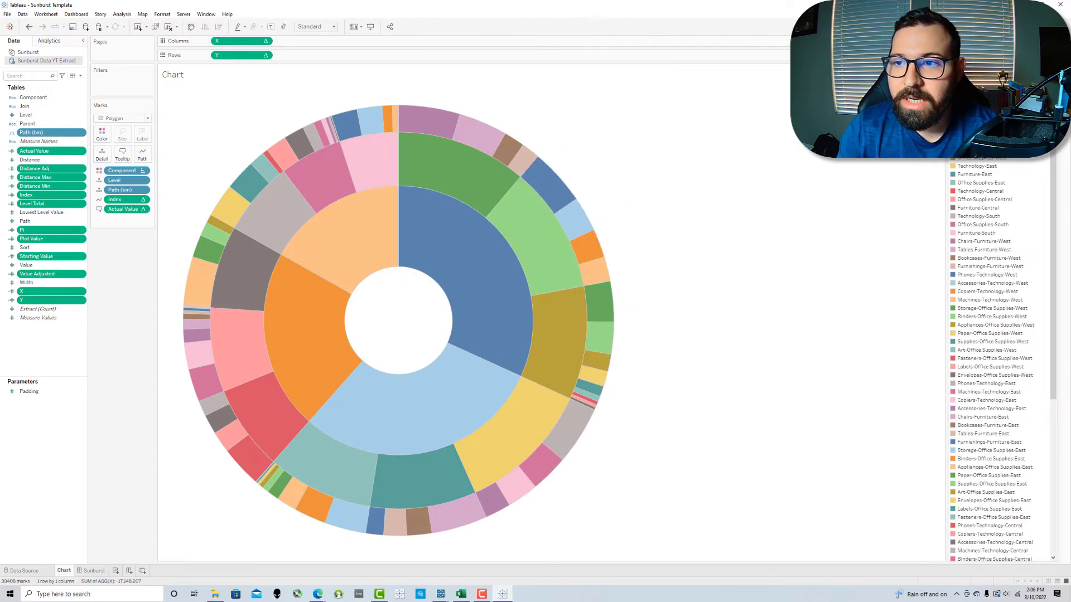
click(963, 107)
double_click(963, 107)
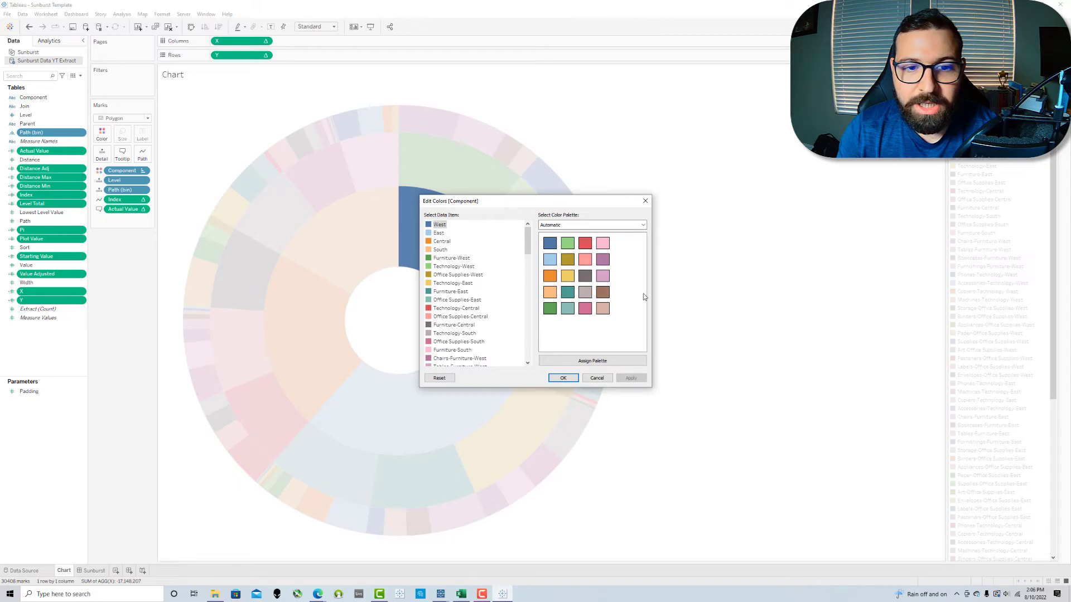
click(597, 378)
click(682, 234)
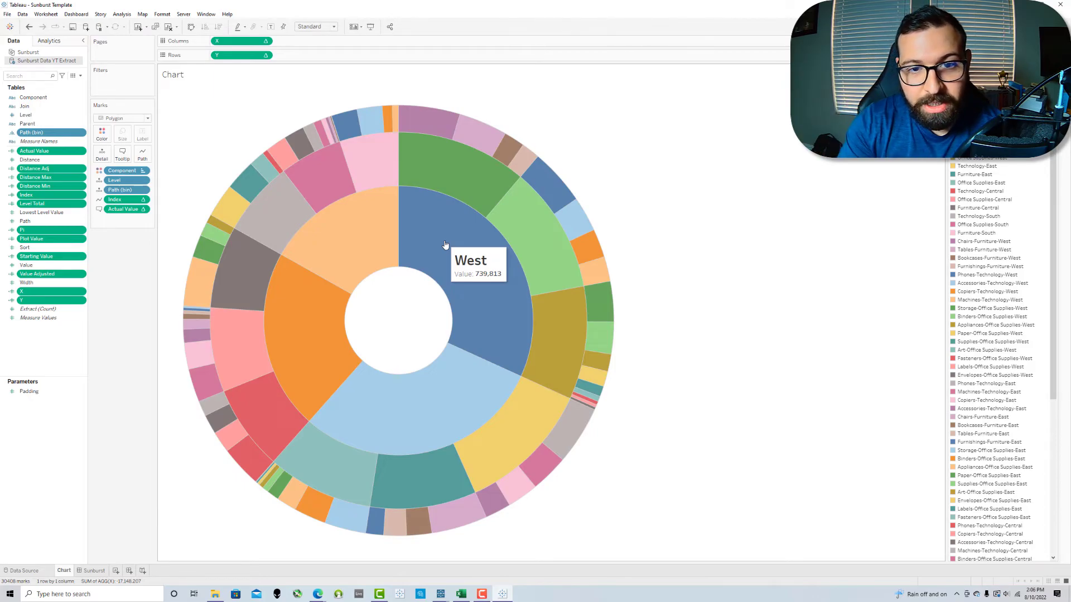
Step: Sort the Component field on the chart in descending order by the minimum of Sort
click(144, 171)
click(132, 216)
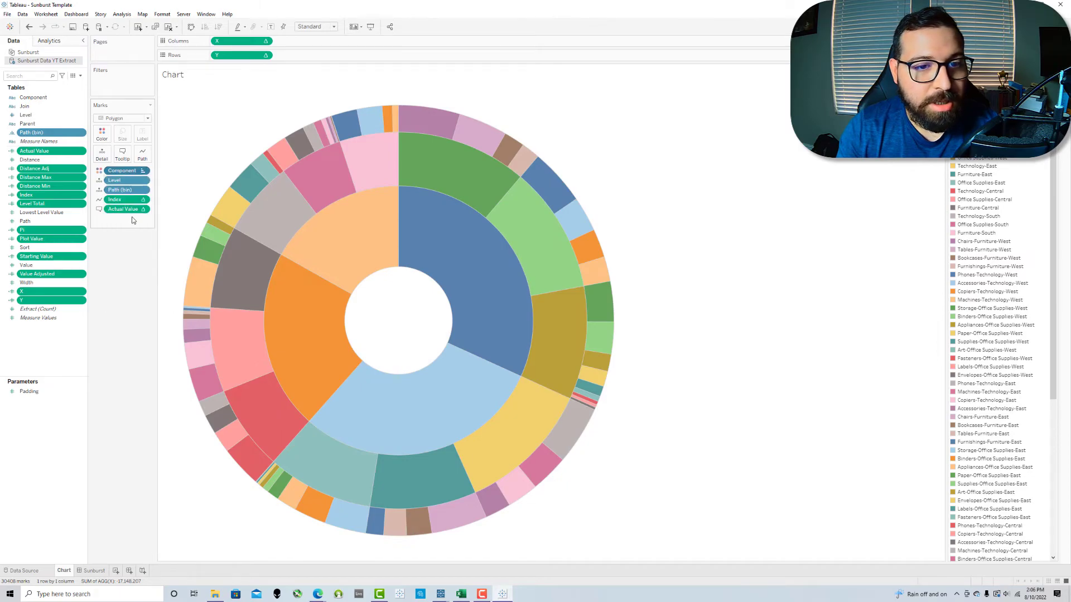
click(484, 278)
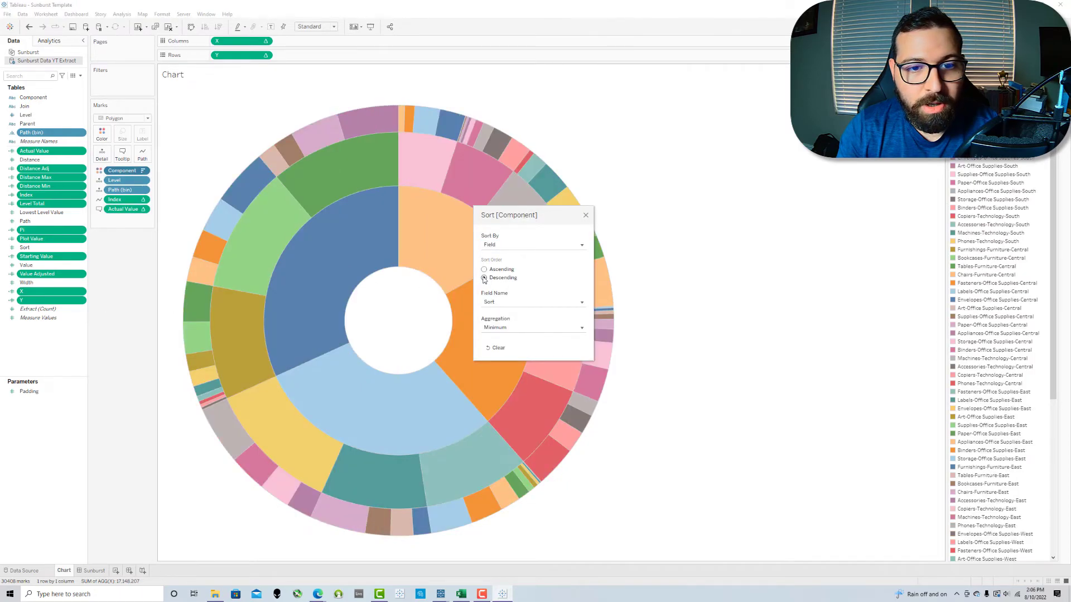
click(586, 215)
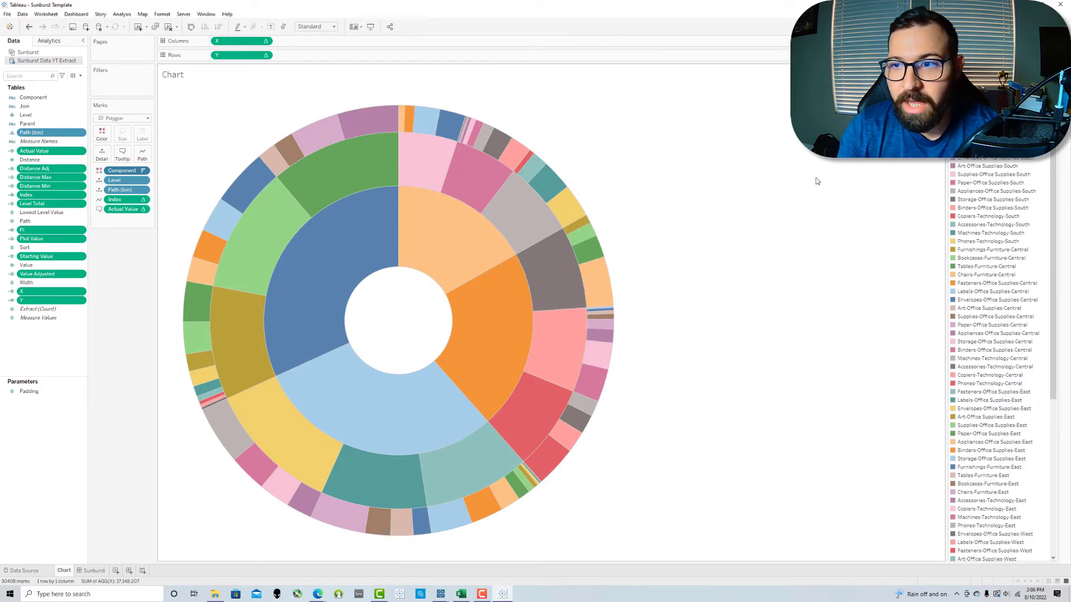
Step: Assign the Material Design Teal Seq palette to all South components, including Furniture-South, Office Supplies-South, Technology-South and South, and apply the colours
double_click(985, 107)
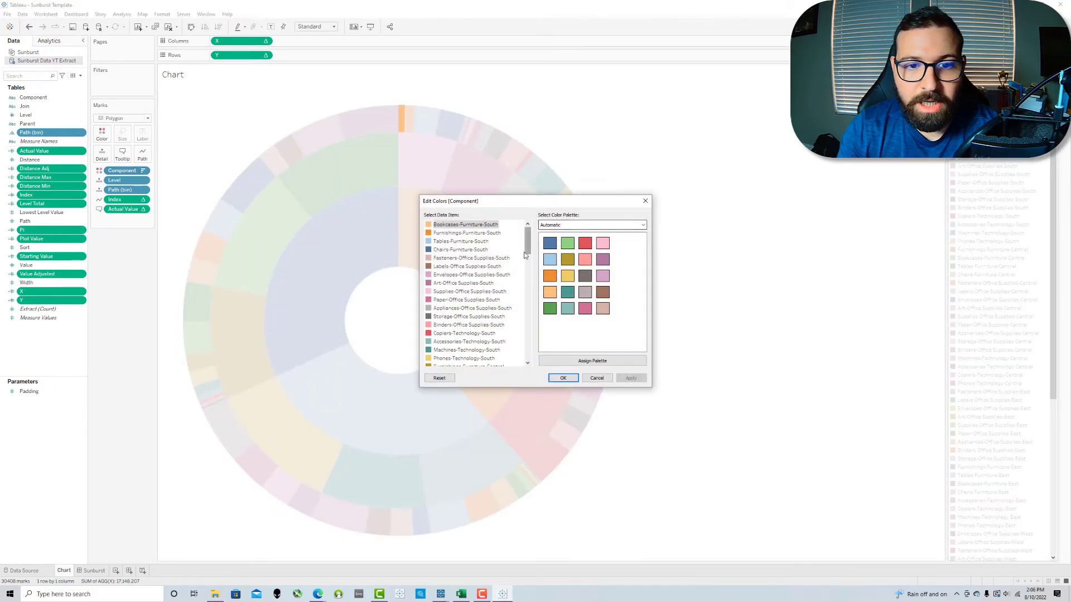
click(484, 234)
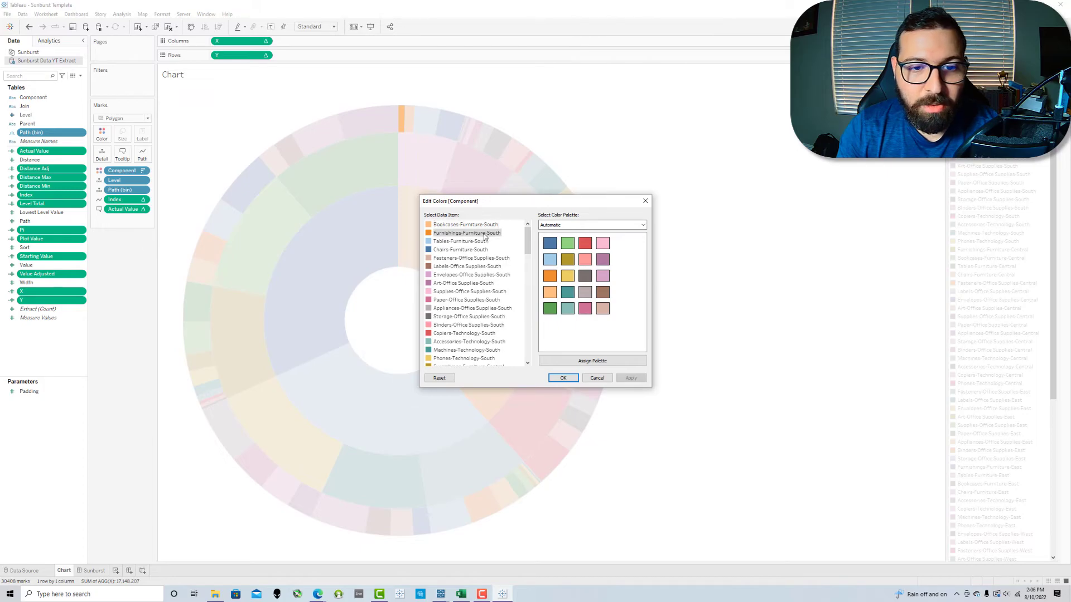
drag(485, 225, 481, 334)
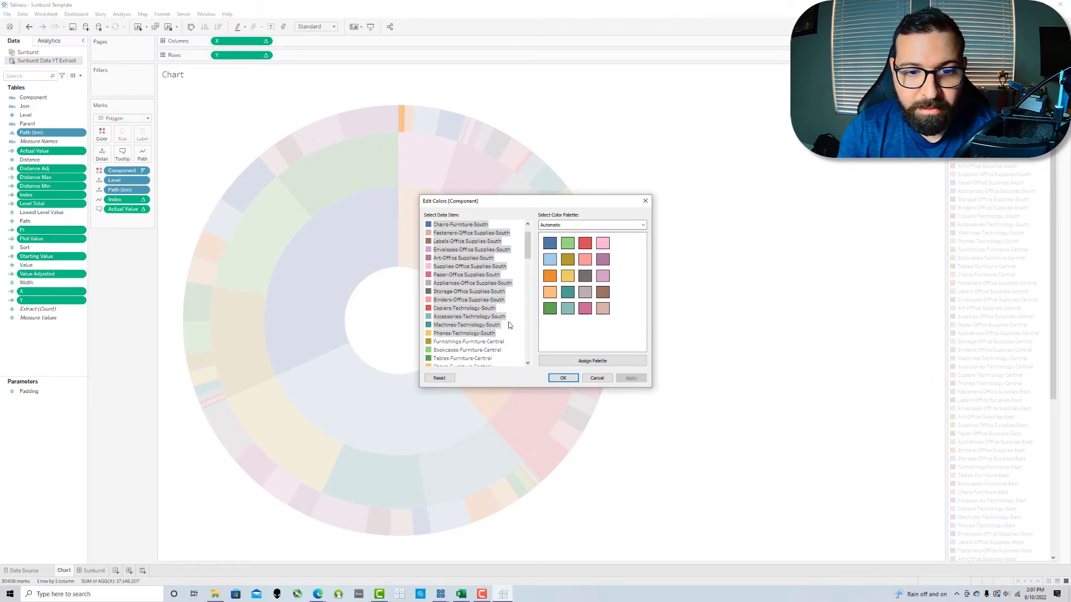
scroll(508, 324, down, 13)
scroll(509, 324, down, 6)
drag(464, 295, 474, 312)
scroll(454, 337, down, 6)
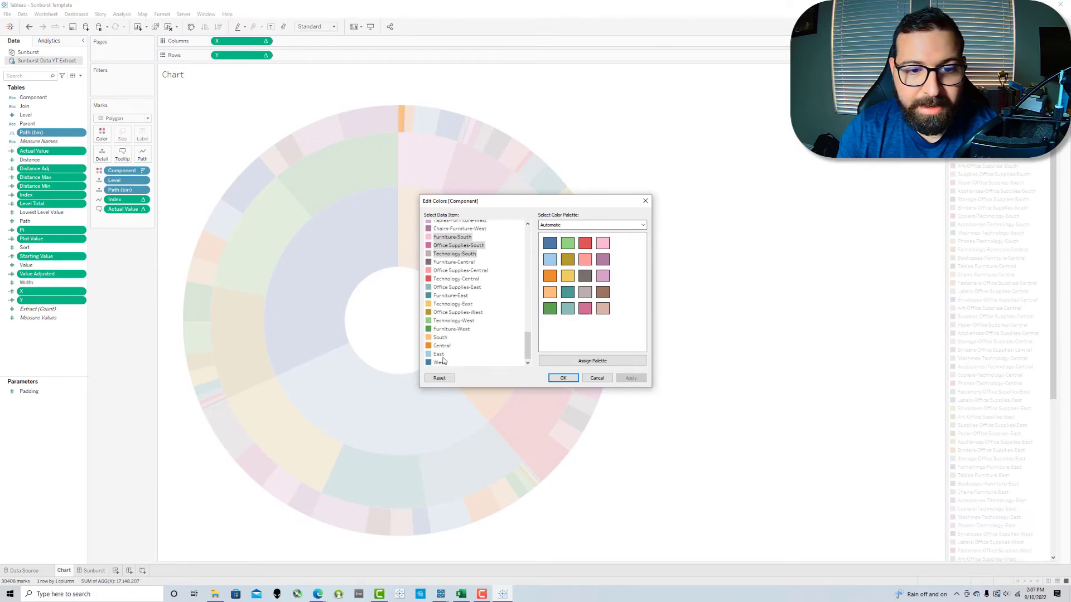
click(590, 225)
scroll(587, 297, down, 15)
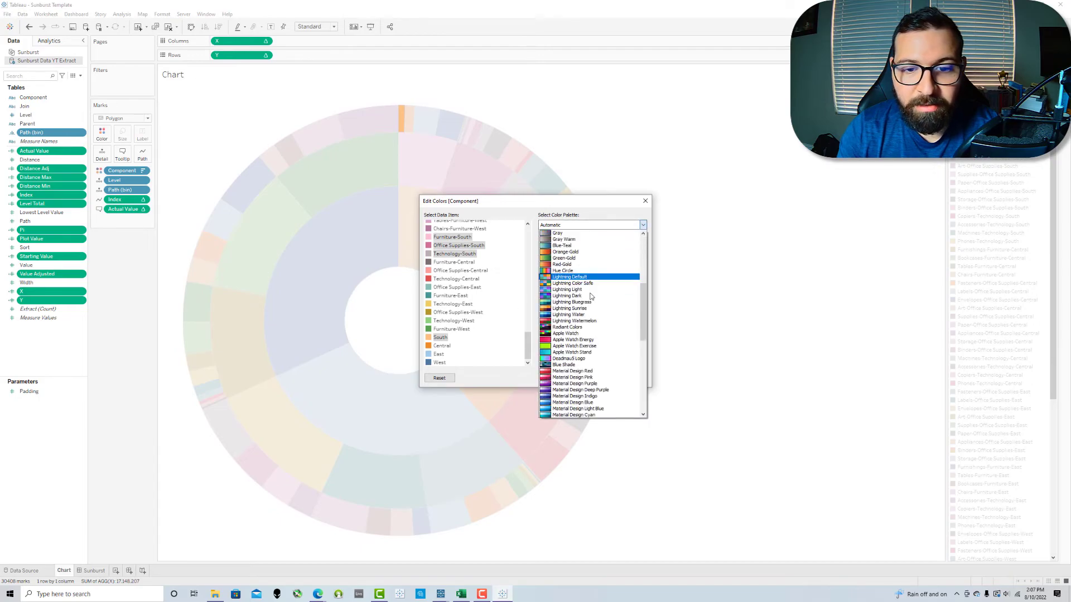
scroll(587, 298, down, 2)
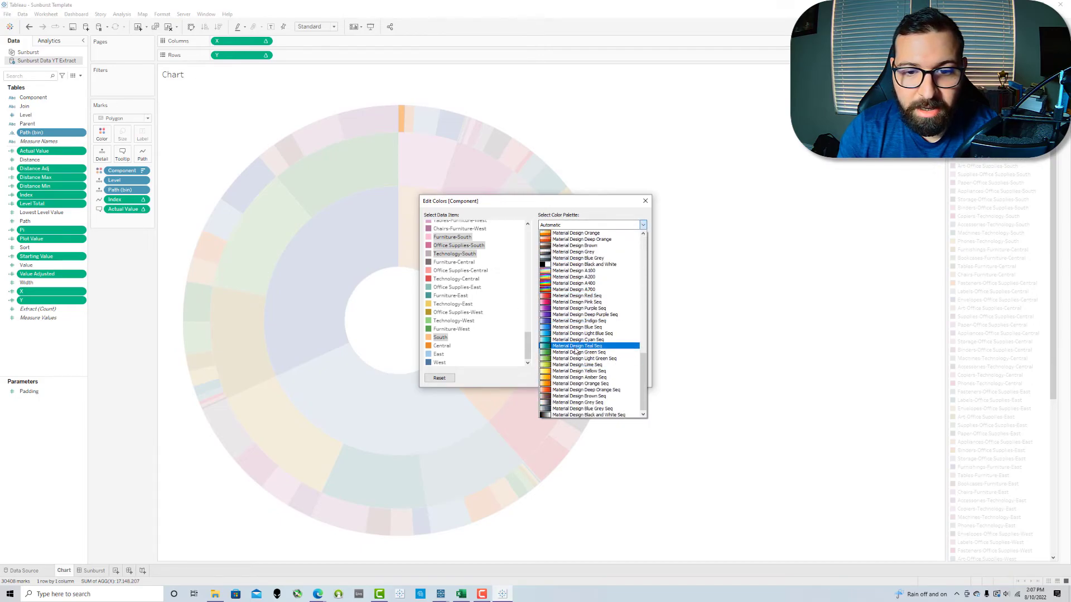
click(579, 346)
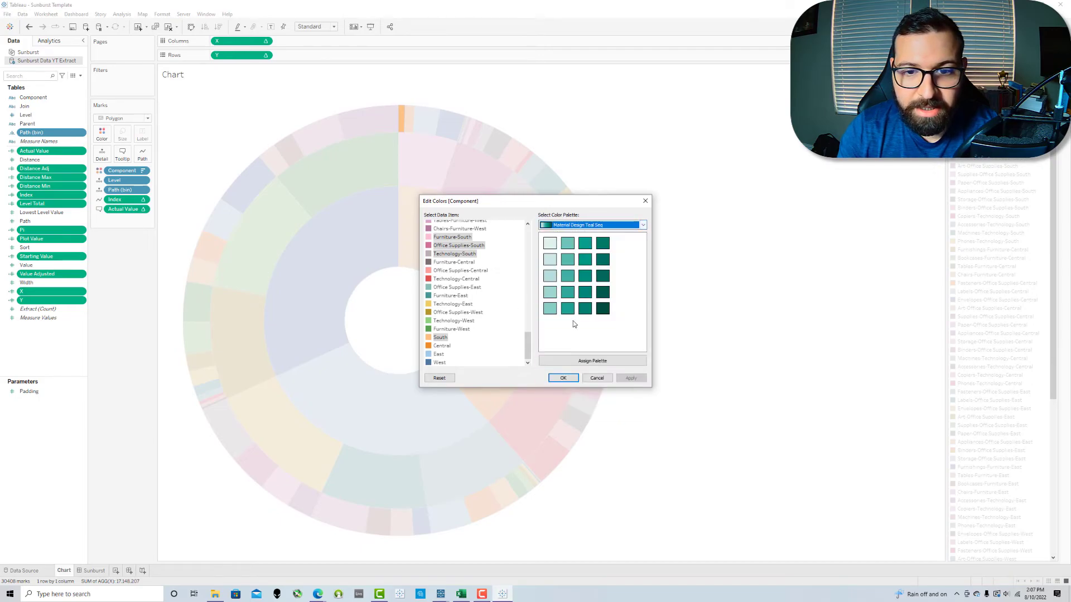
click(576, 362)
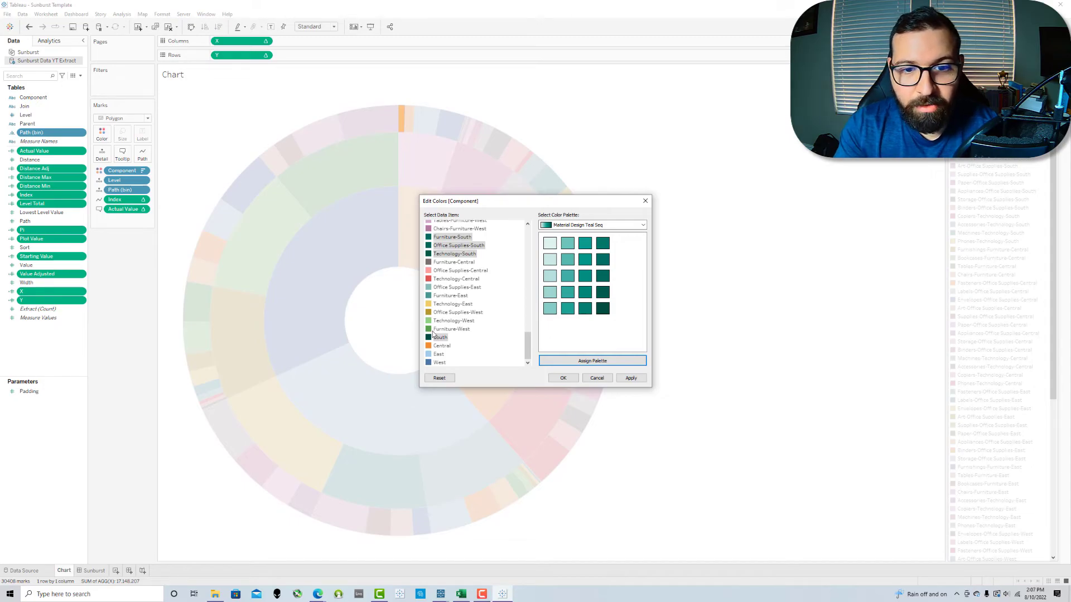
click(625, 377)
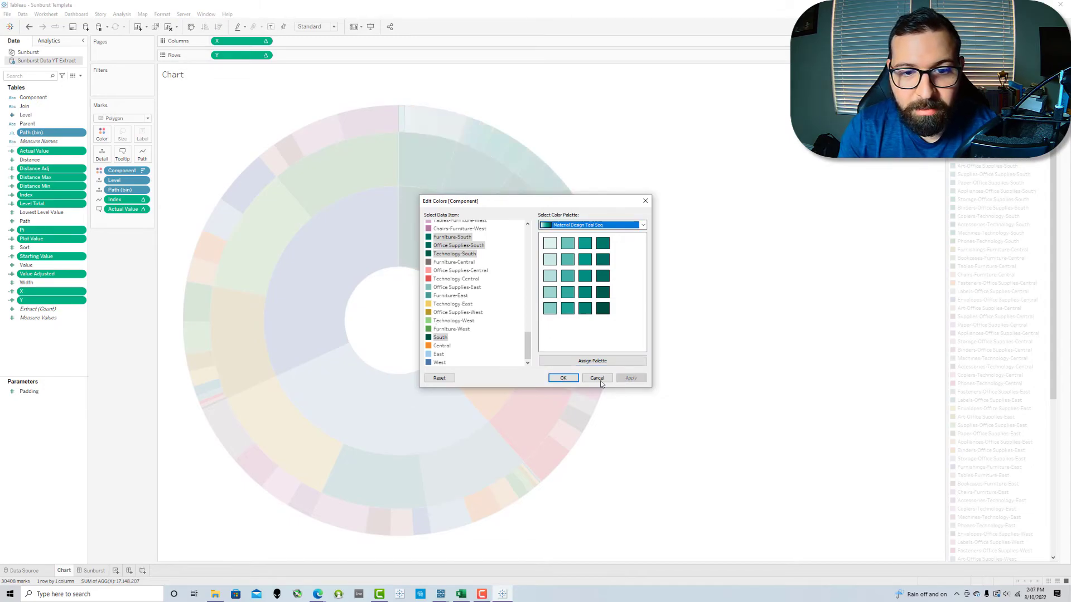
click(563, 378)
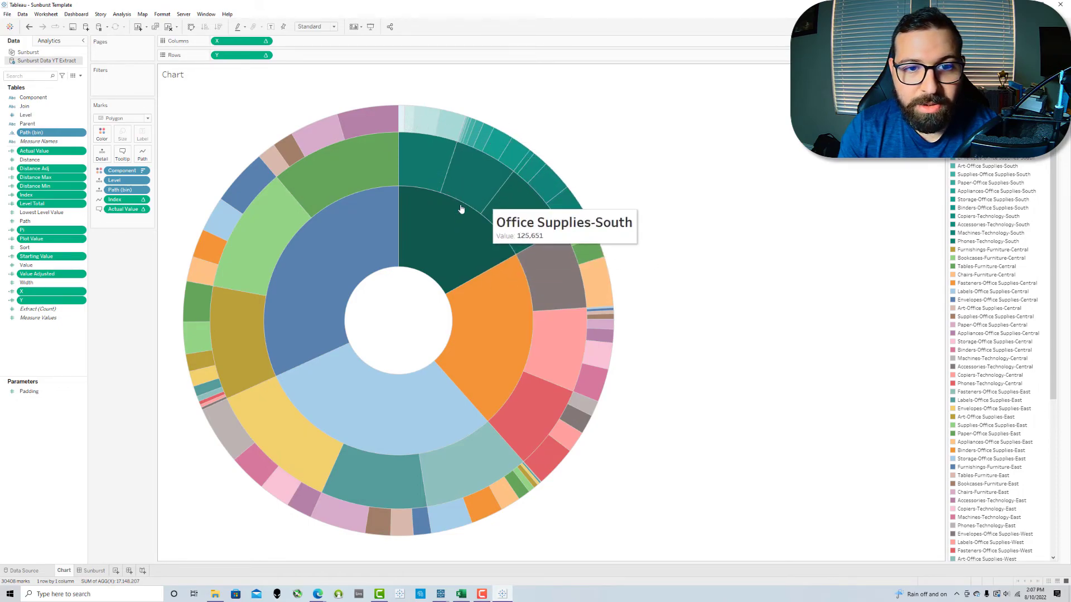
Step: Reopen the Component colours and assign the Material Design Indigo Seq palette to all Central components, from the subcategories up to the Central region
double_click(978, 254)
click(643, 224)
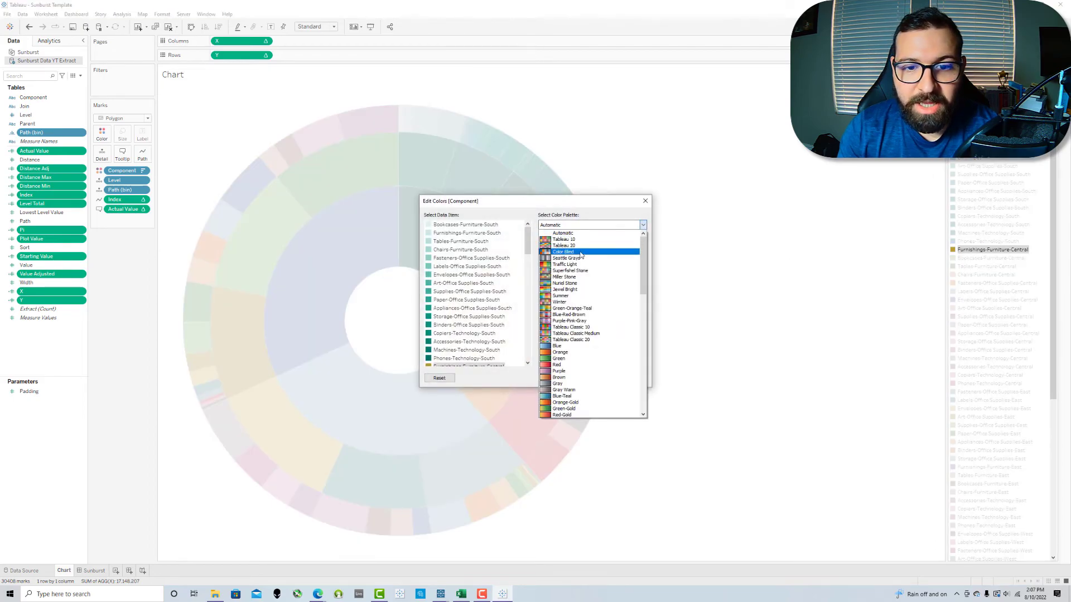
click(516, 259)
drag(527, 239, 478, 329)
click(643, 225)
scroll(592, 277, down, 5)
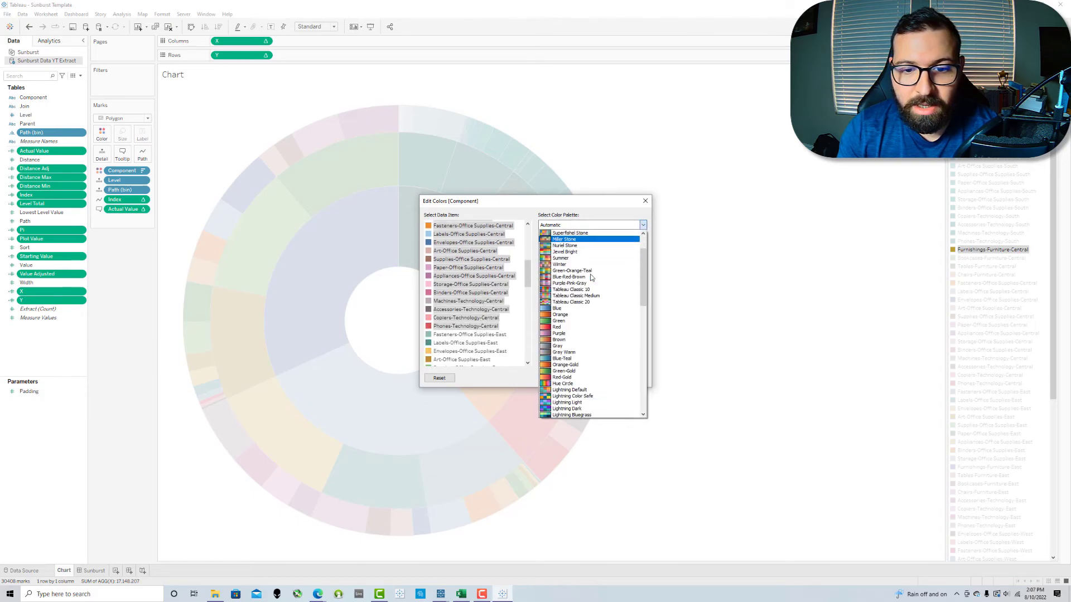
scroll(592, 277, down, 8)
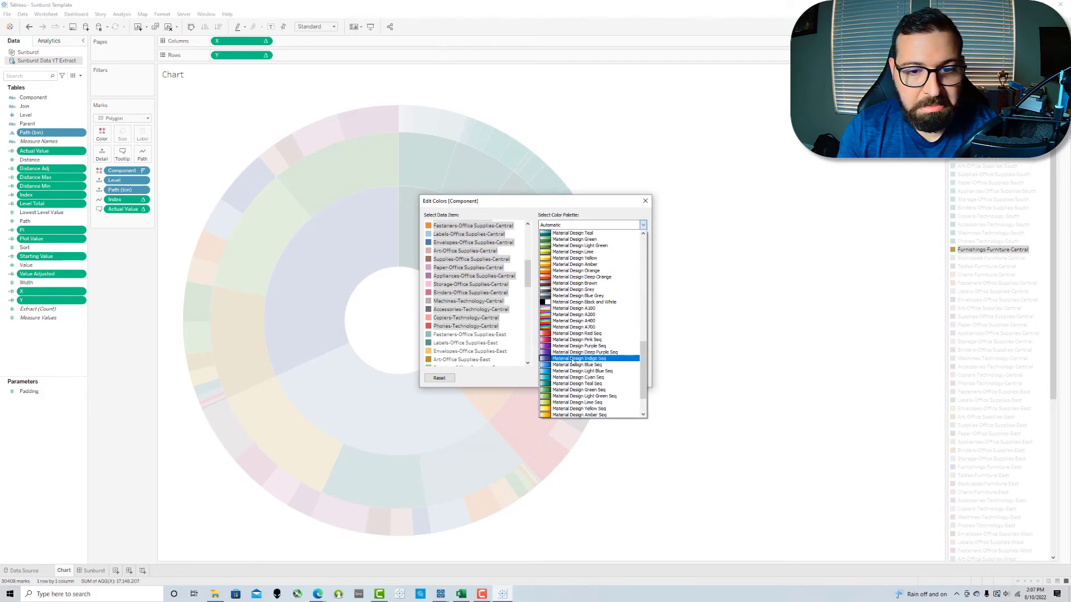
click(571, 360)
click(575, 360)
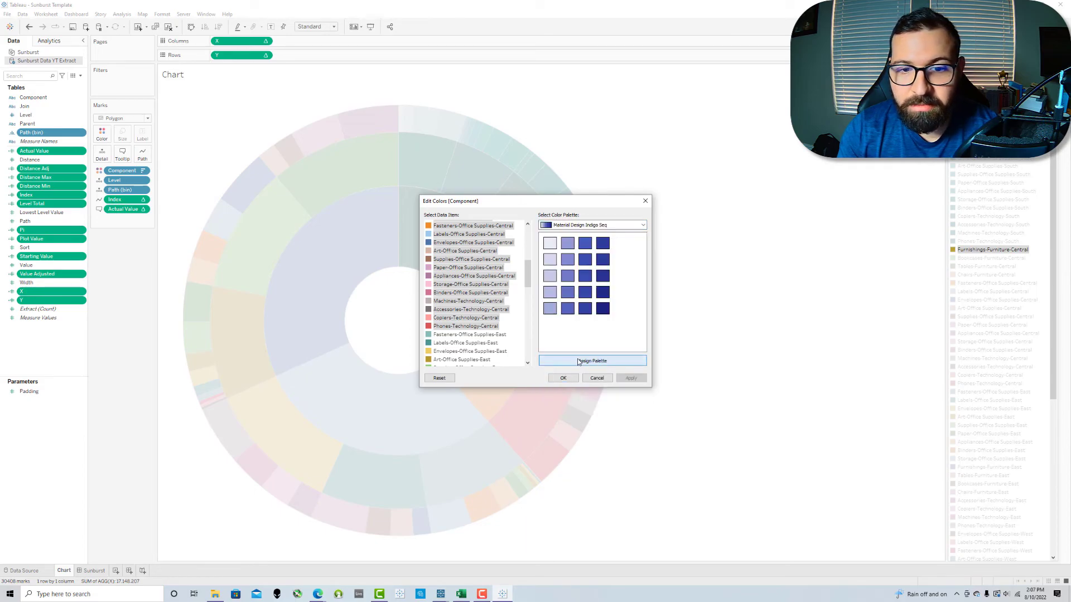
scroll(511, 290, down, 8)
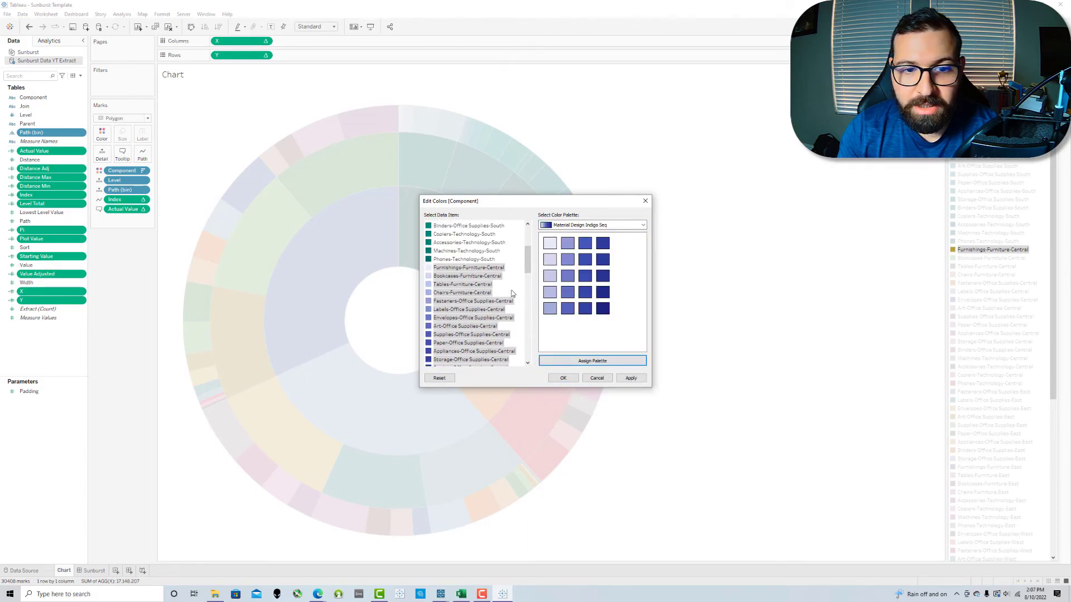
scroll(512, 293, down, 4)
ctrl+click(476, 327)
ctrl+click(470, 319)
ctrl+click(472, 334)
scroll(472, 336, down, 3)
click(593, 360)
Step: Assign the Material Design Yellow Seq palette to all East components, from the subcategories up to the East region
drag(528, 346, 477, 339)
scroll(517, 296, up, 2)
click(578, 225)
click(496, 285)
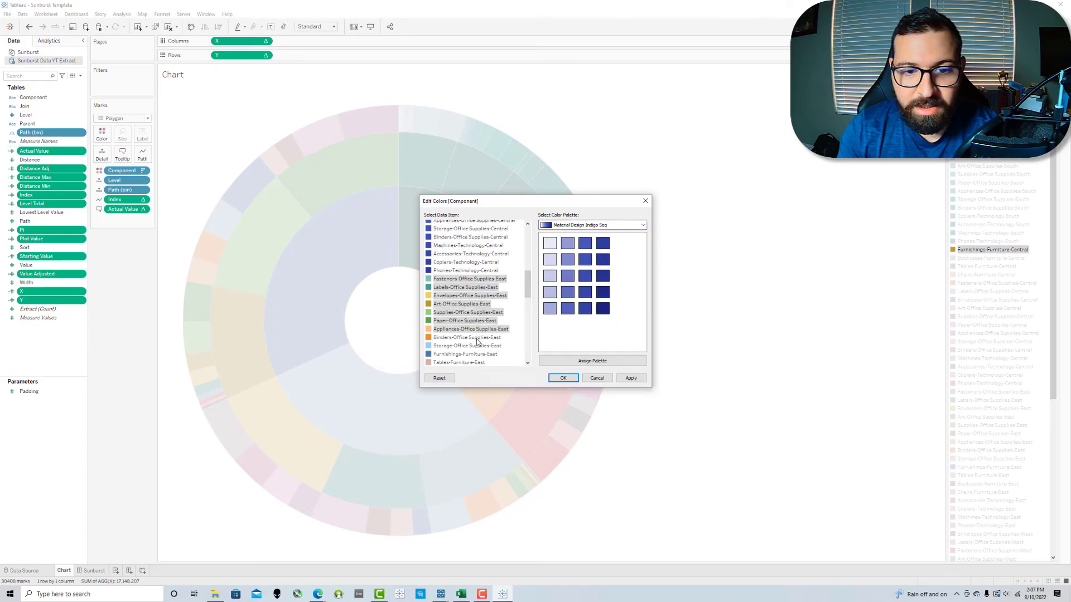
ctrl+click(477, 339)
ctrl+click(474, 348)
ctrl+click(472, 362)
scroll(471, 354, down, 2)
ctrl+click(470, 298)
ctrl+click(472, 305)
ctrl+click(473, 297)
ctrl+click(472, 322)
ctrl+click(473, 330)
ctrl+click(472, 339)
ctrl+click(471, 348)
ctrl+click(471, 354)
ctrl+click(470, 362)
scroll(467, 351, down, 3)
scroll(470, 305, down, 3)
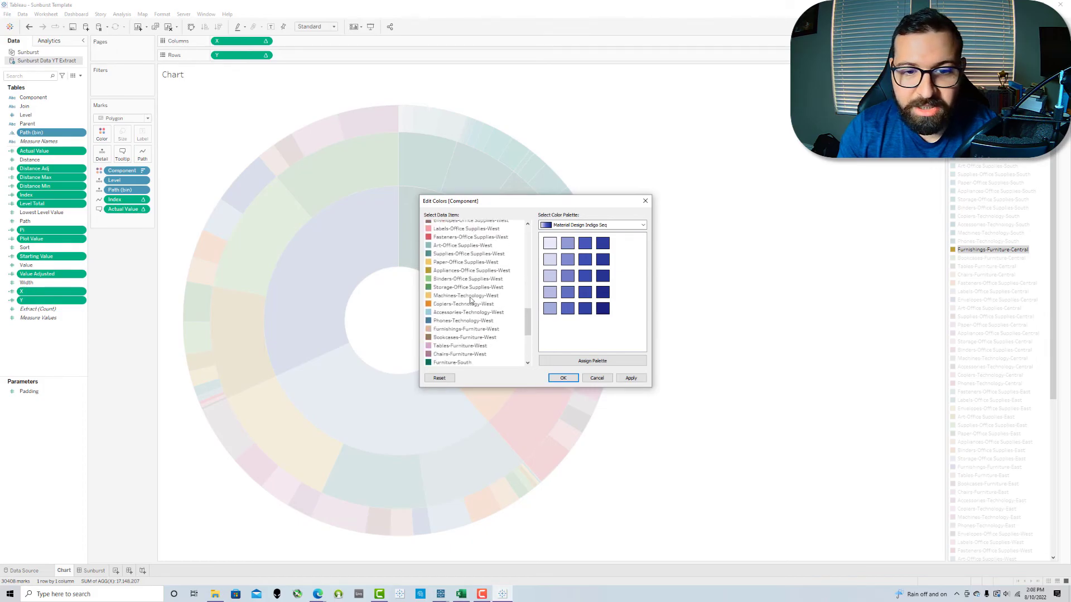
scroll(470, 301, down, 5)
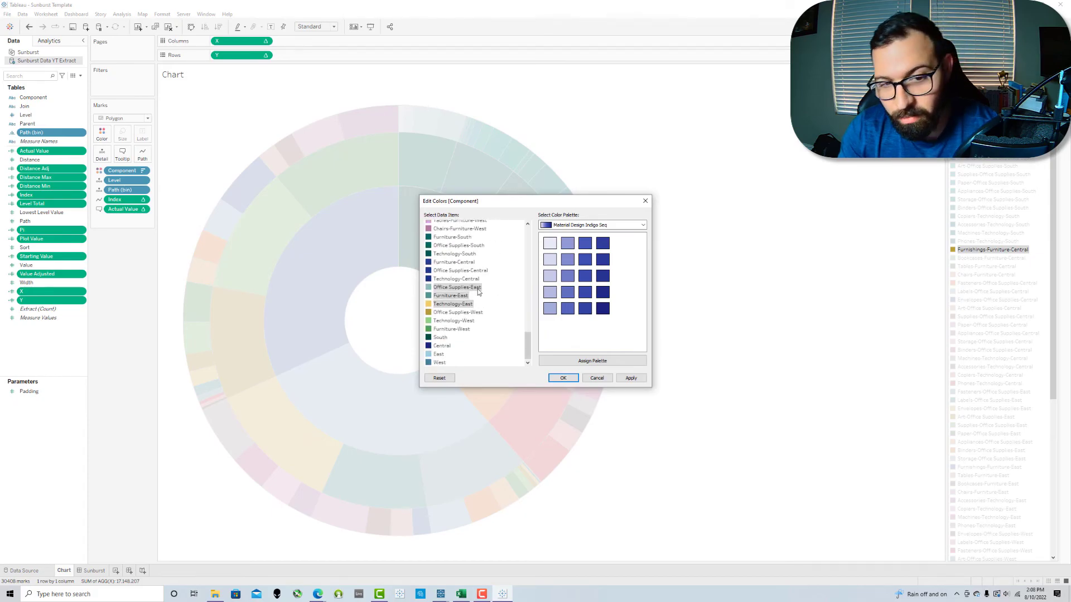
scroll(480, 362, up, 10)
click(591, 225)
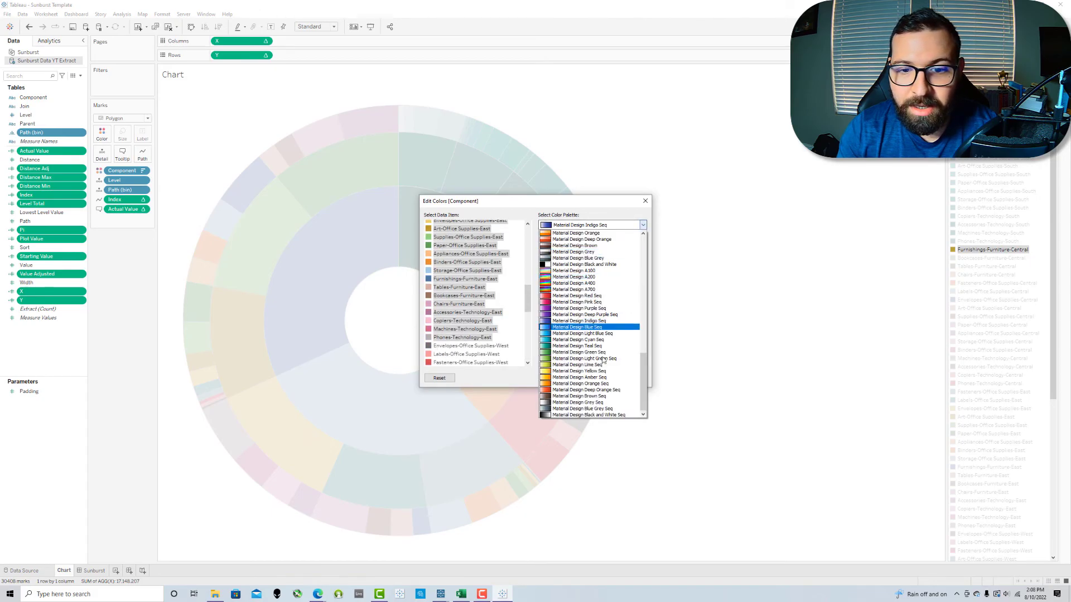
click(586, 371)
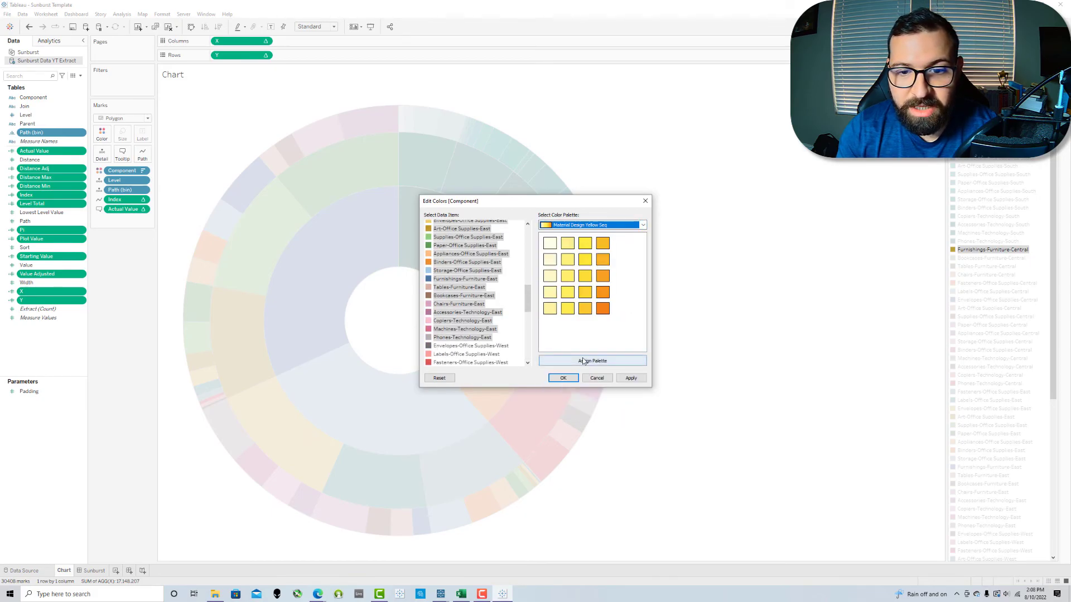
click(583, 362)
Step: Assign the Material Design Blue Seq palette to all West components, from the subcategories up to the West region, and apply the colours
scroll(490, 332, down, 3)
drag(482, 272, 474, 356)
scroll(474, 334, down, 5)
drag(478, 263, 460, 322)
scroll(470, 339, down, 2)
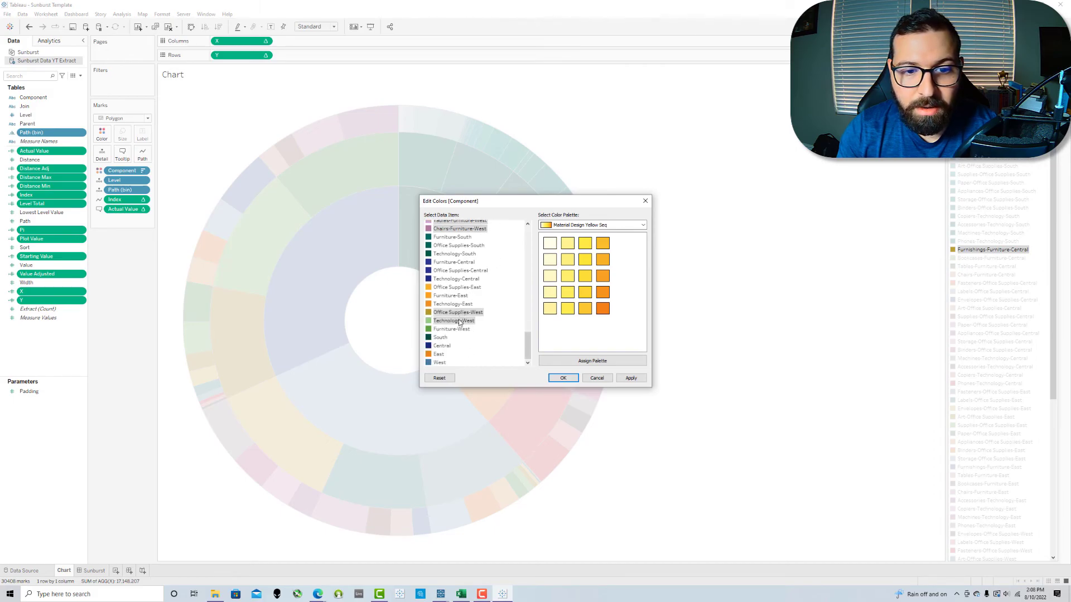
click(591, 225)
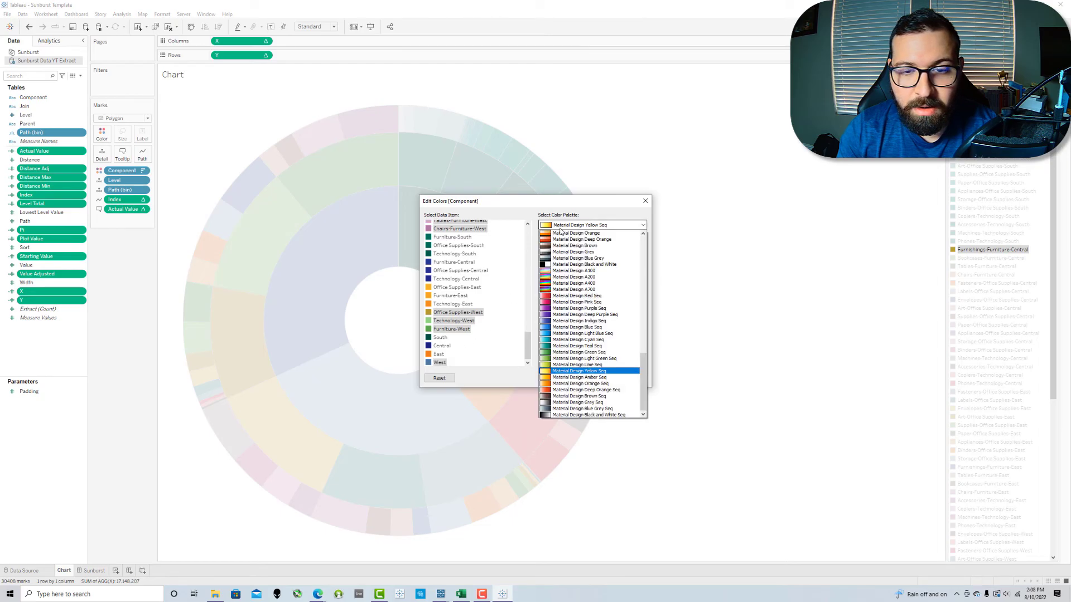
click(596, 329)
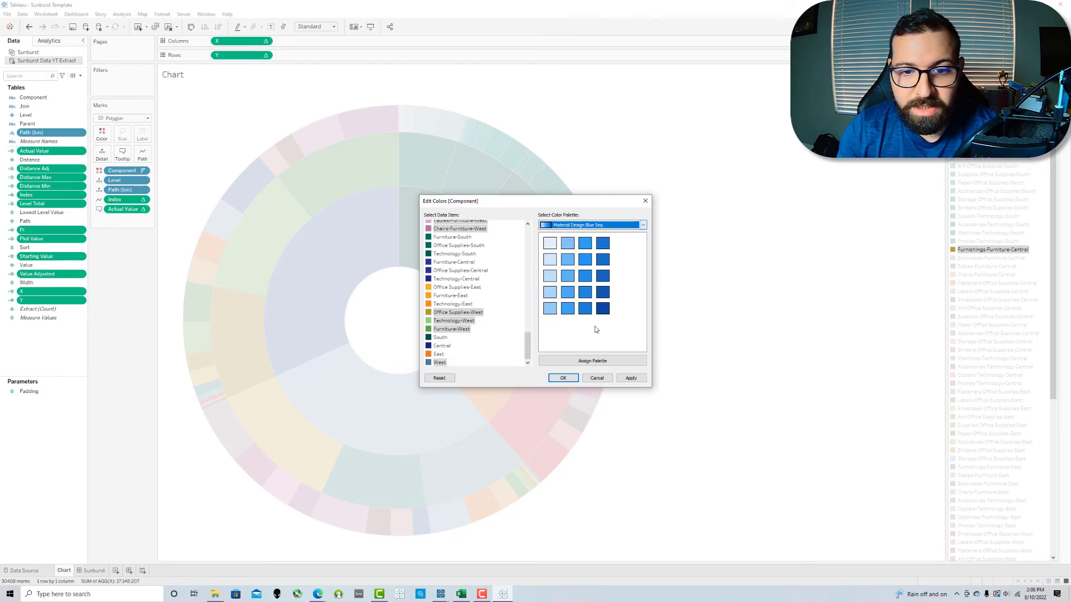
click(593, 360)
click(631, 378)
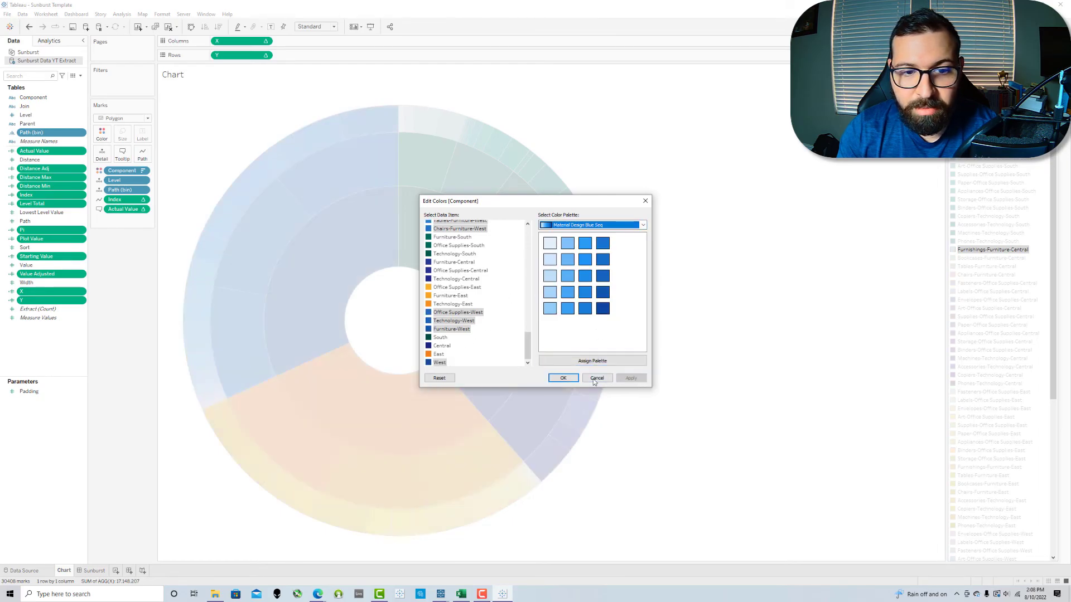
click(553, 378)
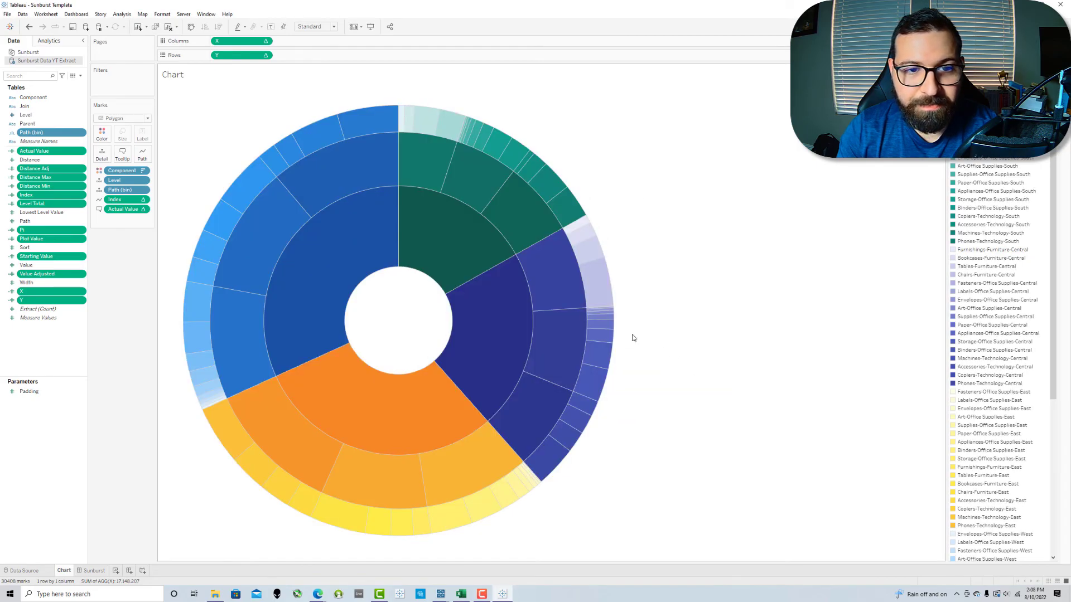
Step: Change the Component sort on the chart to ascending order by the minimum of Sort
click(144, 171)
click(161, 210)
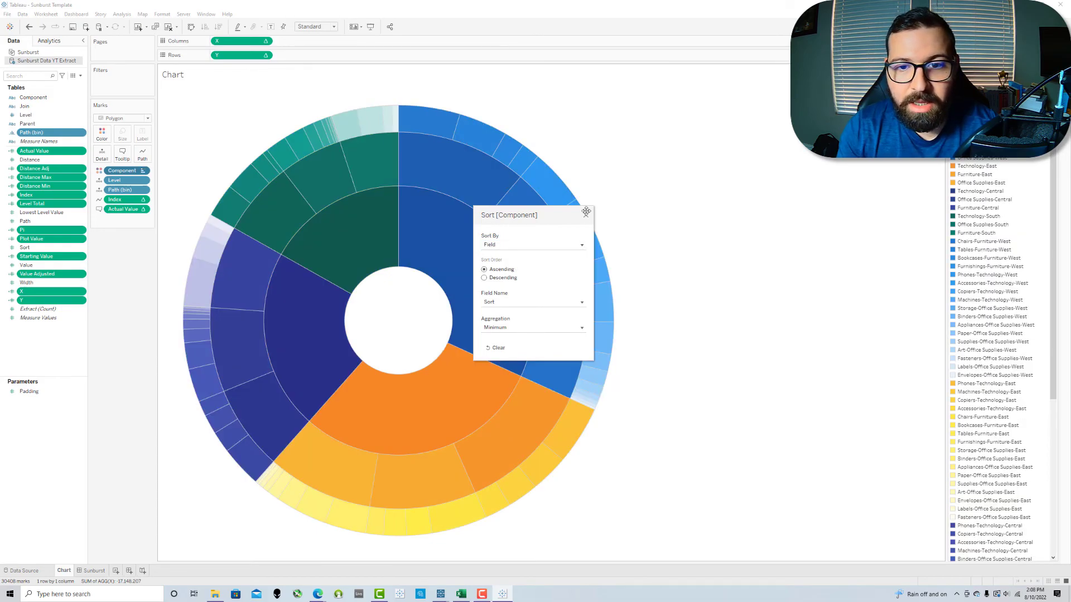
click(586, 212)
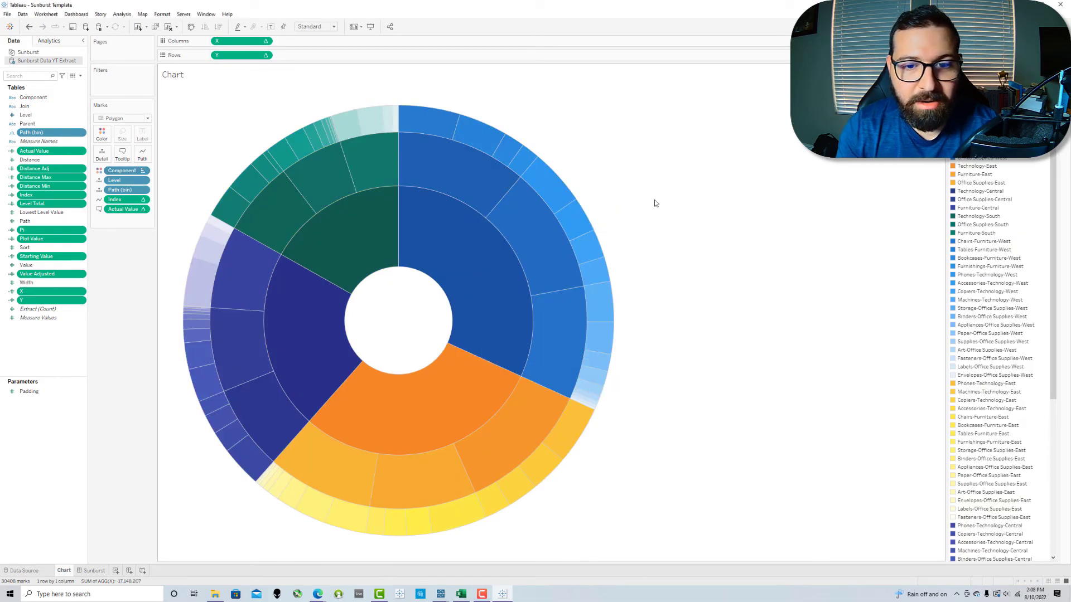